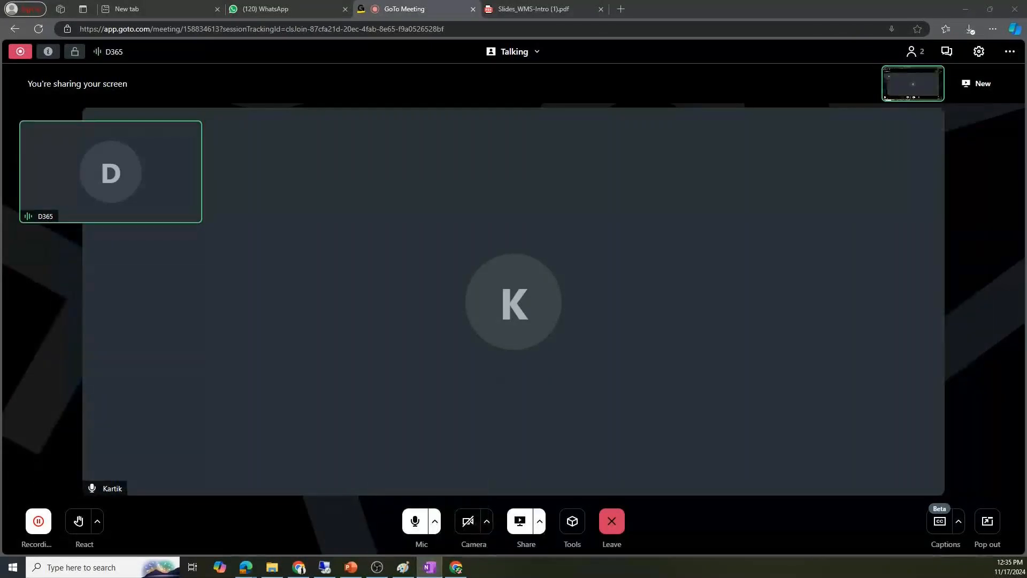
- Drag the OneNote 'Warehouse Advance' notes window to the centre of the shared screen and maximize it
{"action": "left_click_drag", "start_coordinate": [0, 63], "coordinate": [519, 47]}
{"action": "left_click", "coordinate": [725, 42]}
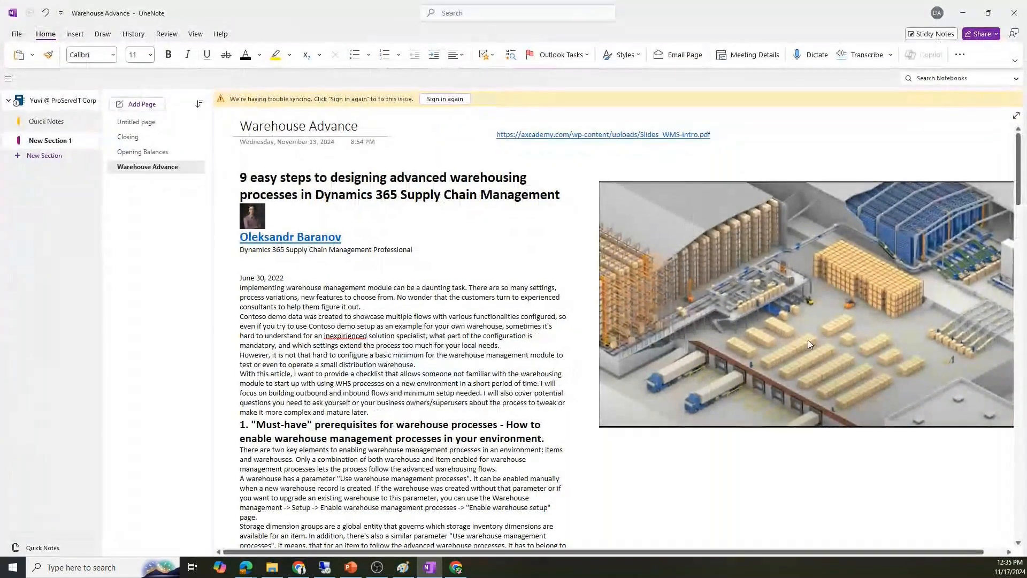
{"action": "scroll", "coordinate": [719, 339], "scroll_direction": "down", "scroll_amount": 2}
{"action": "scroll", "coordinate": [480, 367], "scroll_direction": "down", "scroll_amount": 15}
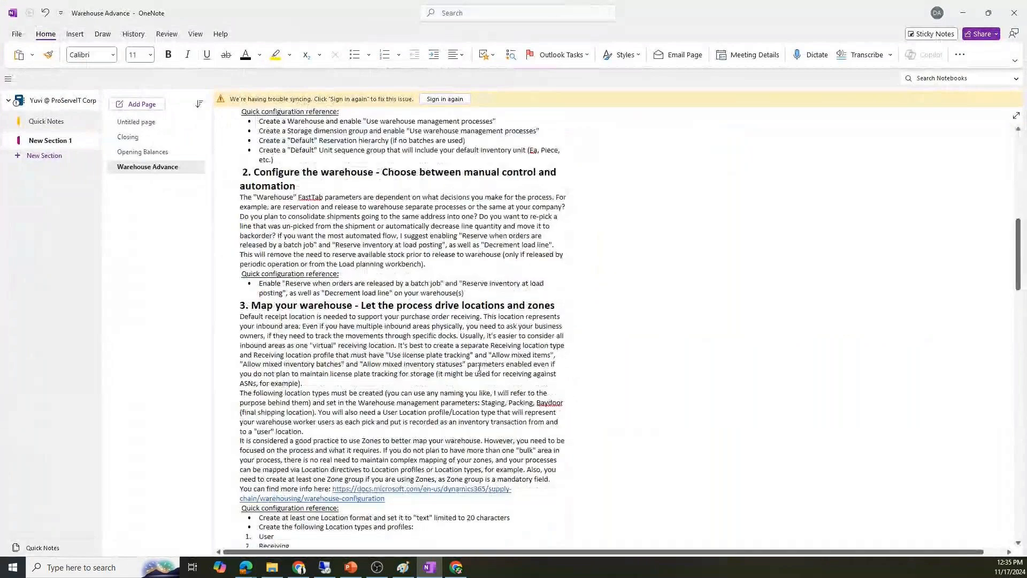
{"action": "scroll", "coordinate": [479, 368], "scroll_direction": "down", "scroll_amount": 20}
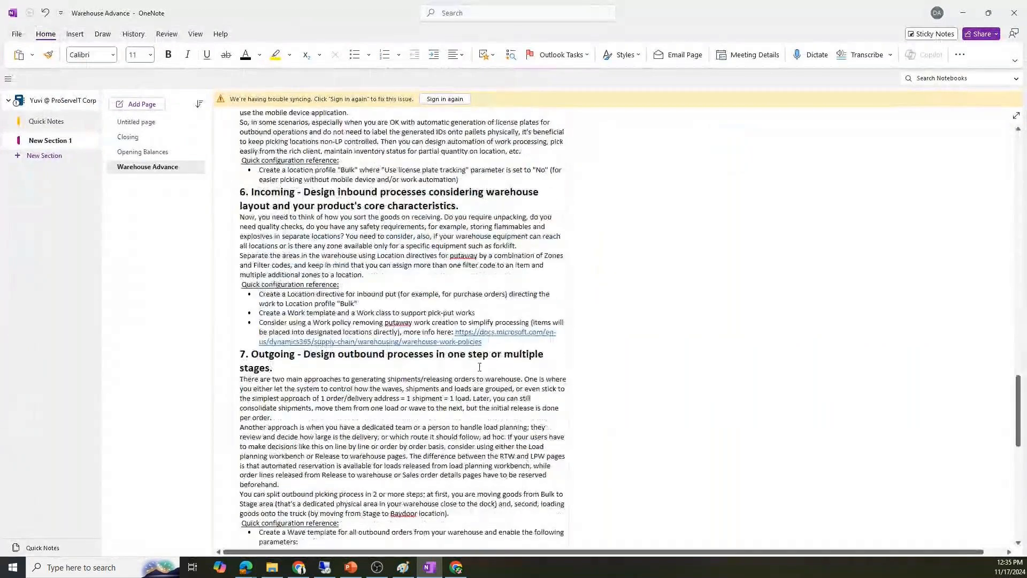
{"action": "scroll", "coordinate": [480, 368], "scroll_direction": "up", "scroll_amount": 15}
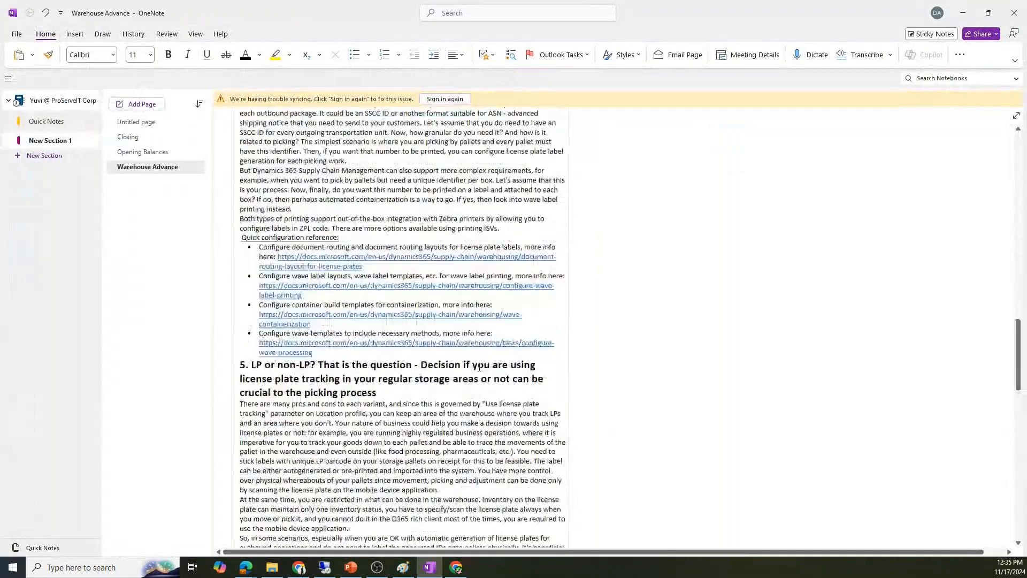
{"action": "scroll", "coordinate": [479, 368], "scroll_direction": "up", "scroll_amount": 15}
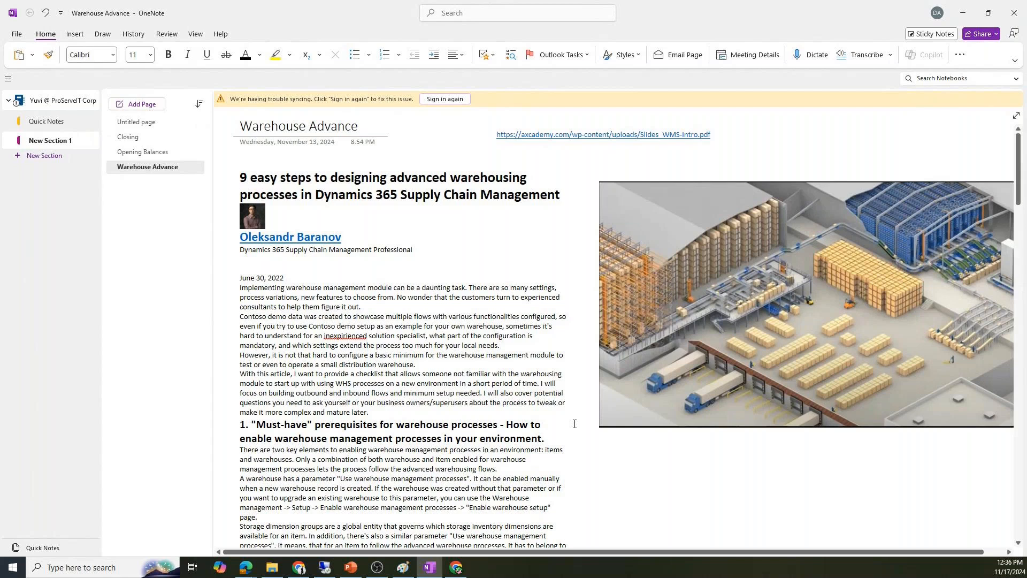
{"action": "scroll", "coordinate": [574, 424], "scroll_direction": "down", "scroll_amount": 3}
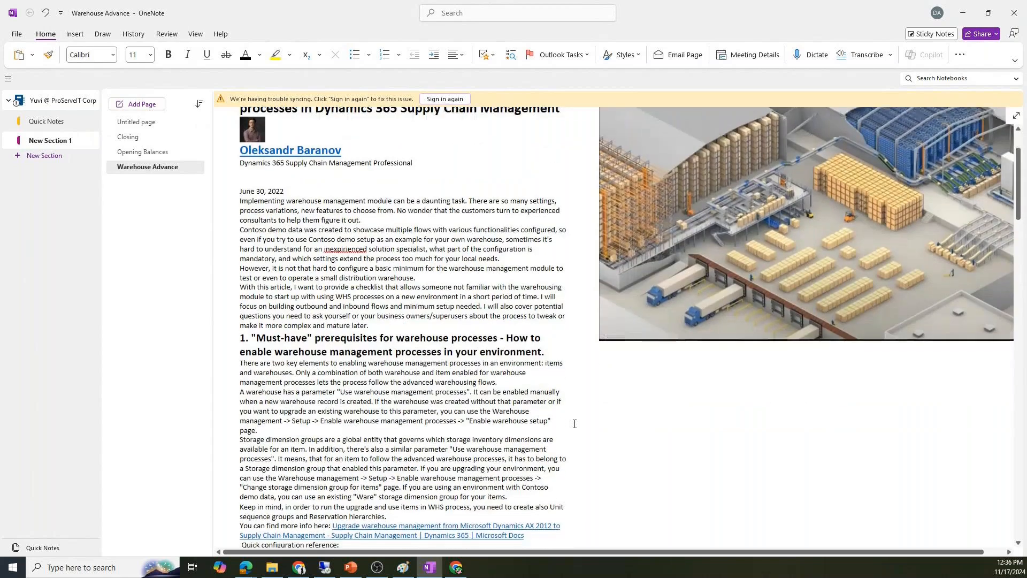
{"action": "scroll", "coordinate": [574, 424], "scroll_direction": "up", "scroll_amount": 3}
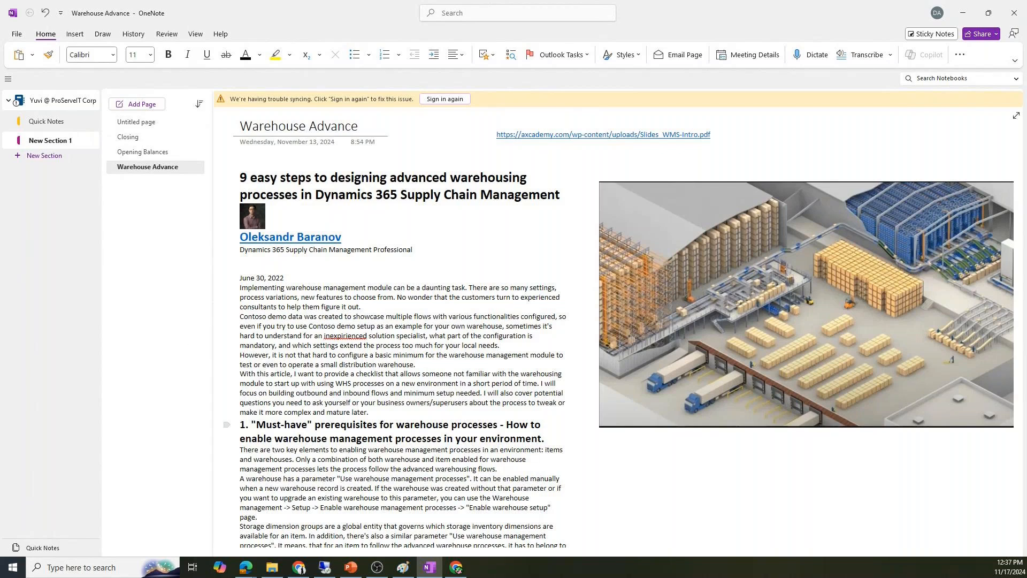
{"action": "key", "text": "alt+Tab"}
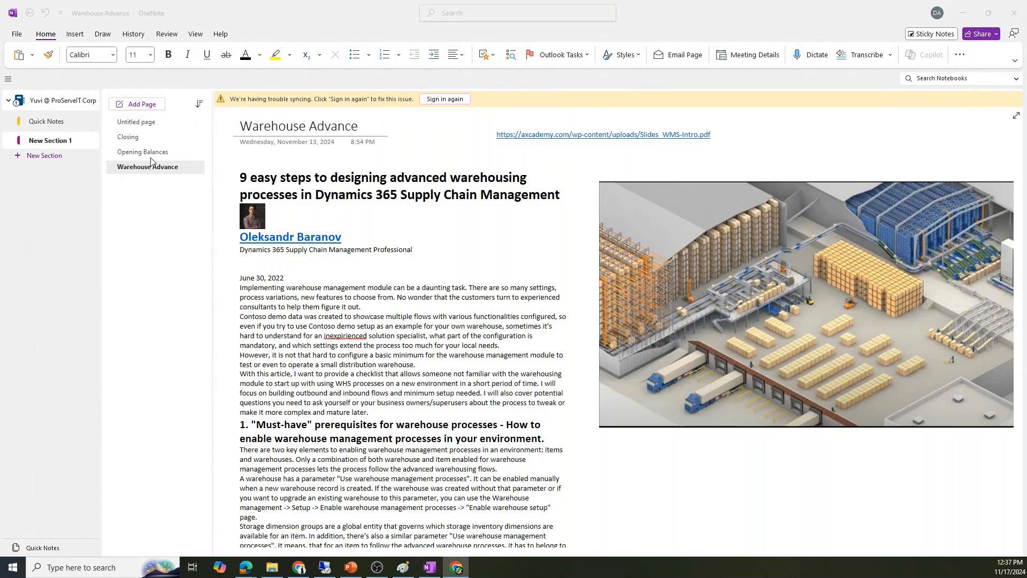
- Add a OneNote page titled 'Warehouse Management For D365FO' and paste the warehouse feature list into it
{"action": "left_click", "coordinate": [142, 106]}
{"action": "type", "text": "Warehouse"}
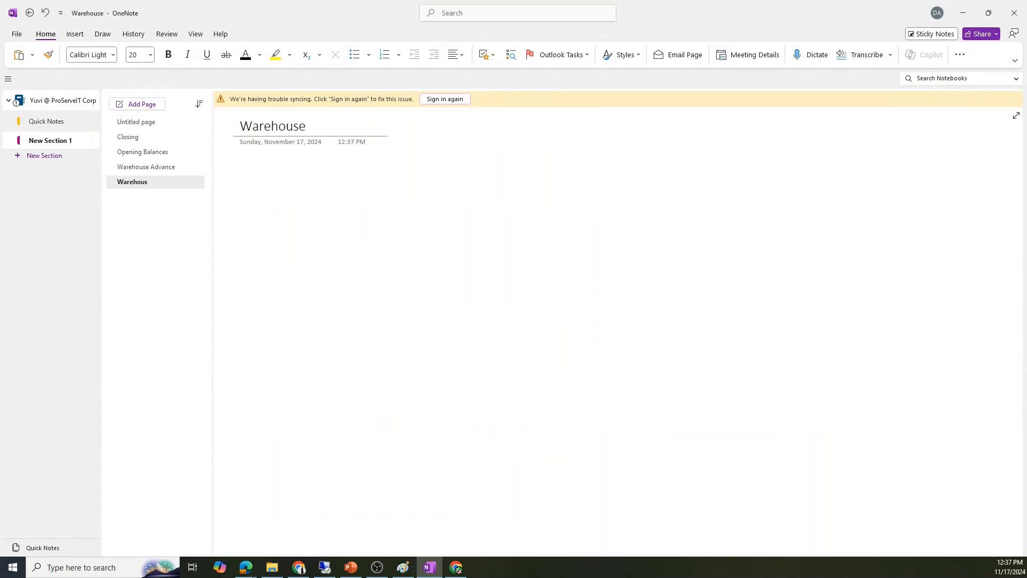
{"action": "type", "text": " Management F"}
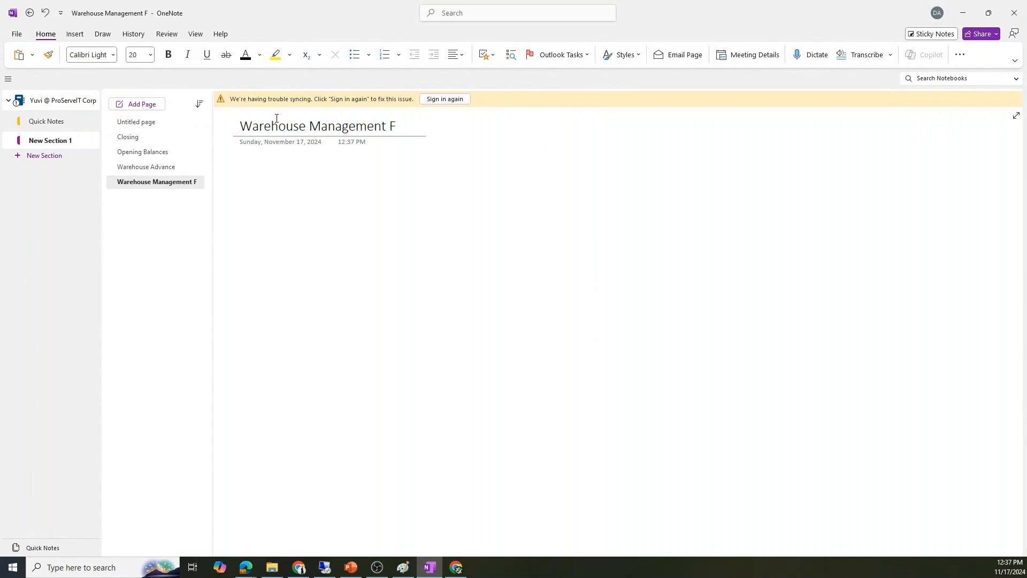
{"action": "type", "text": "or D365FO"}
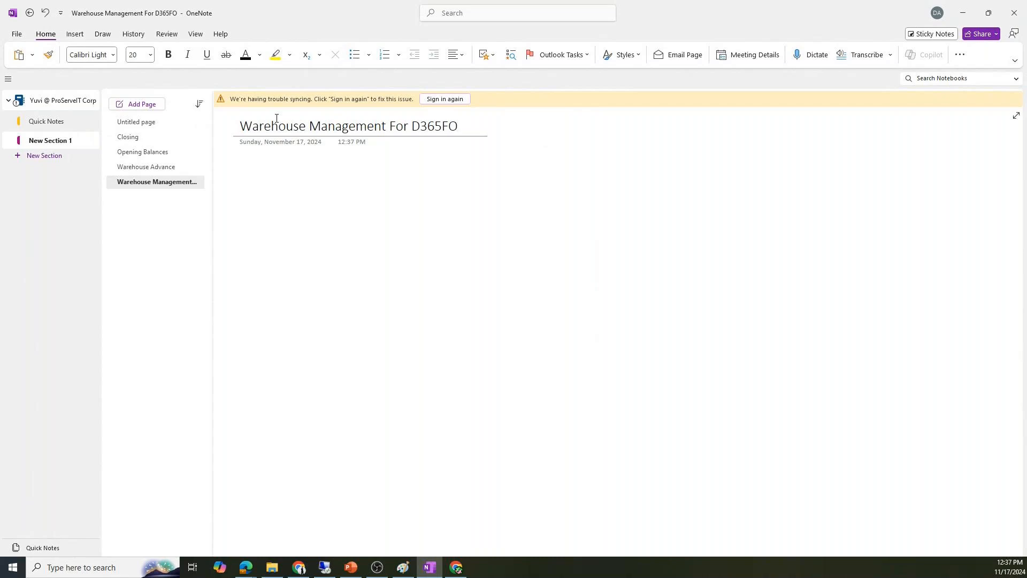
{"action": "key", "text": "Return"}
{"action": "type", "text": "Compared to the basic warehouse management, the advanced warehouse management adds the following features: Mobile device support – Warehousing app for small-screen devices. Detailed tracking – With inventory transactions within the warehouse. Flexible setup – With location directives and work templates. Picking waves – Combine warehouse work for shipments. Flexible reservation – With reservation hierarchies. Packing – Special functionality for item packing. Inventory status – Storage dimension for the status of units (e.g., \"damaged\"). License plate – Storage dimension for handling units (e.g., pallets)."}
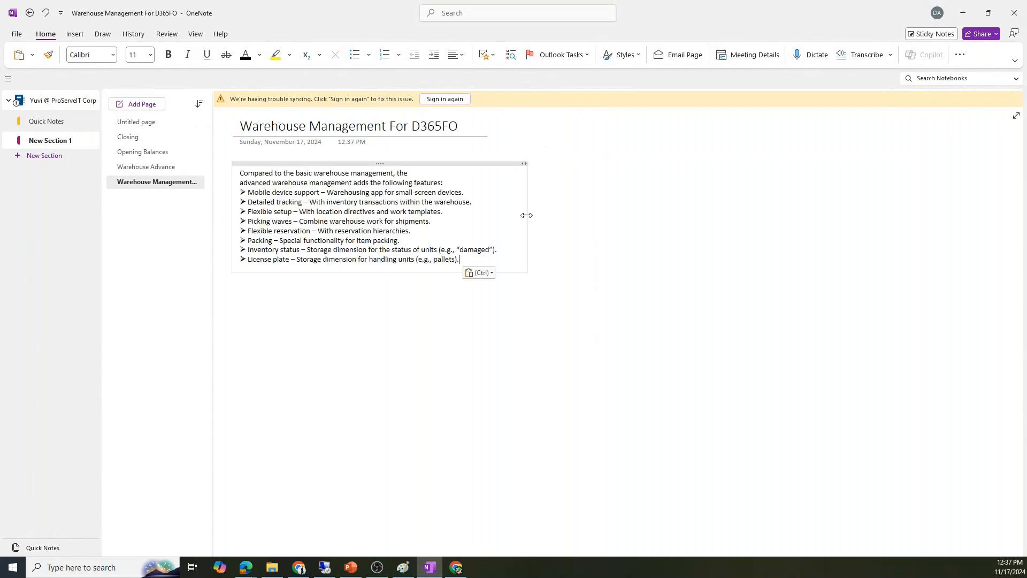
- Widen the note container, join the intro into one sentence, and add a blank line before the list
{"action": "left_click_drag", "start_coordinate": [527, 215], "coordinate": [825, 214]}
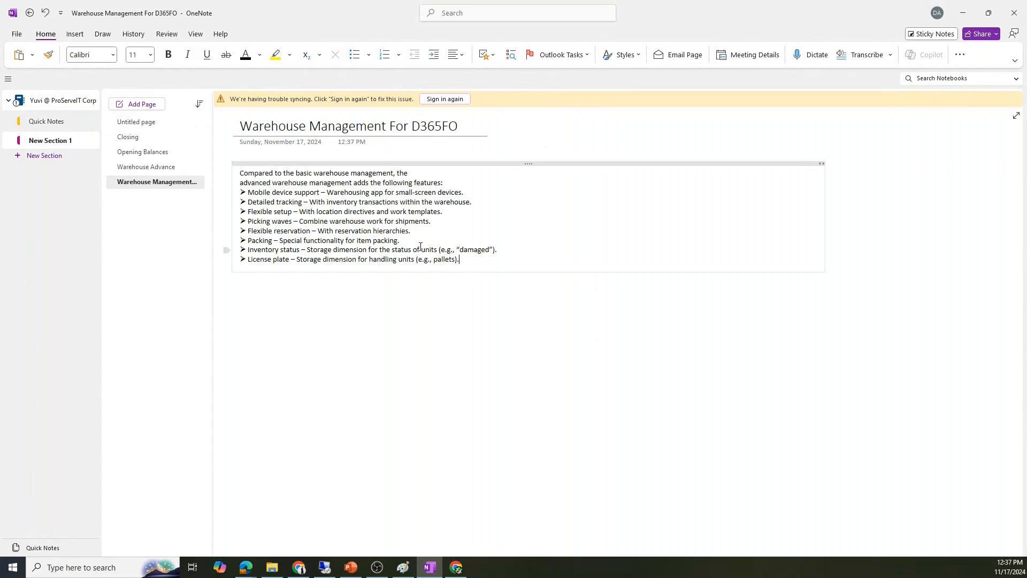
{"action": "left_click", "coordinate": [414, 176]}
{"action": "key", "text": "Delete"}
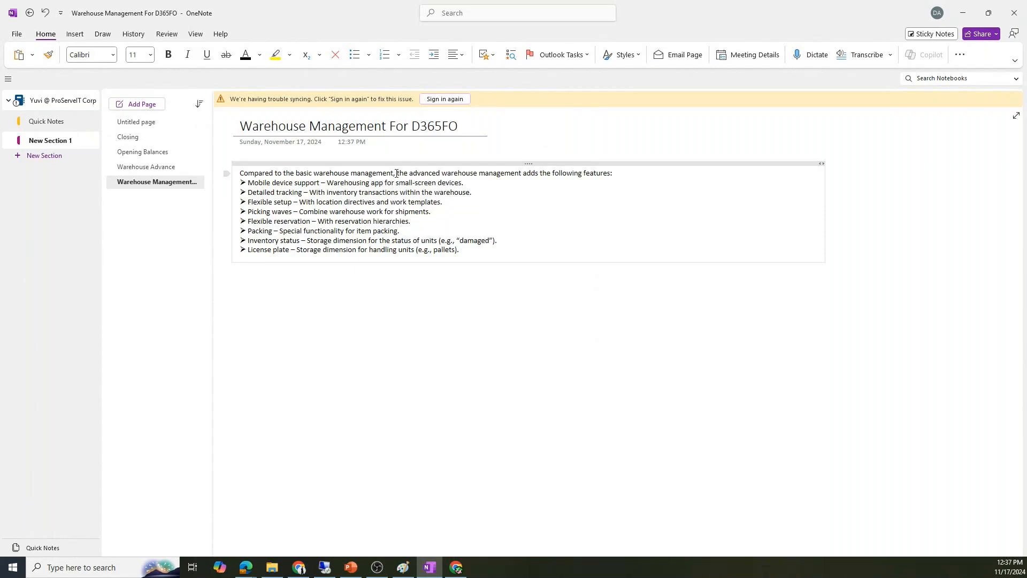
{"action": "left_click", "coordinate": [397, 173]}
{"action": "key", "text": "Return"}
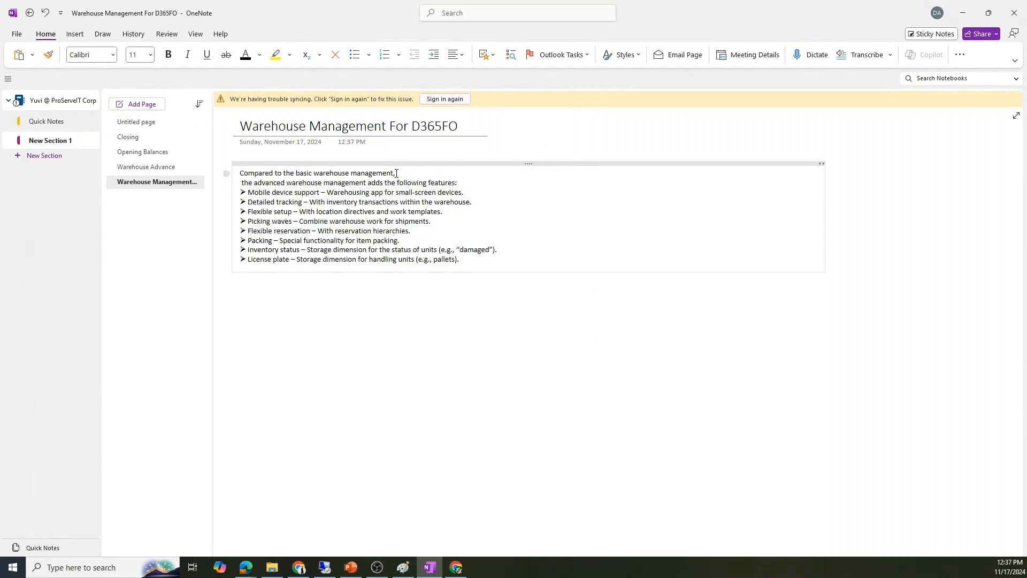
{"action": "key", "text": "Return"}
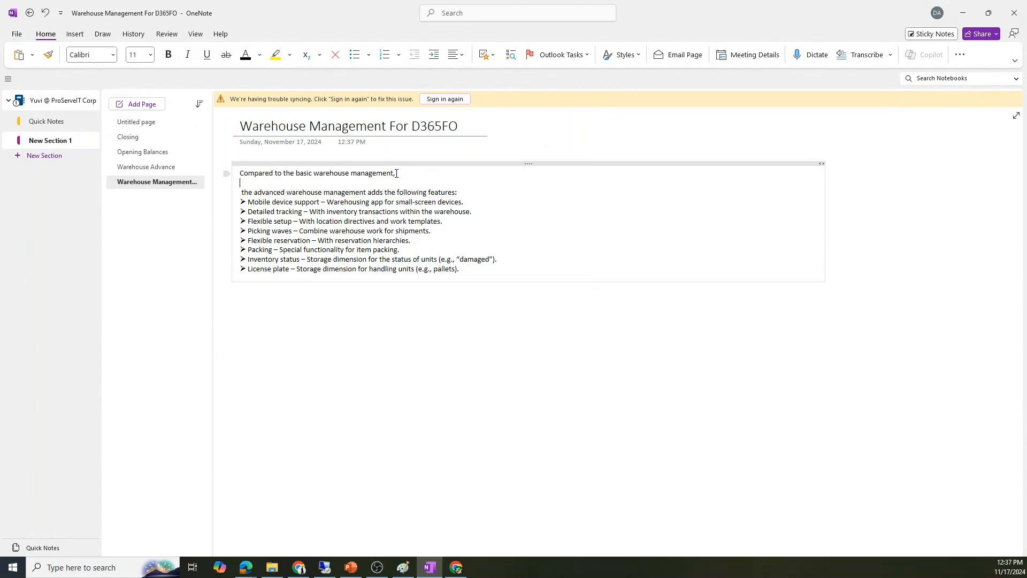
{"action": "key", "text": "BackSpace"}
{"action": "key", "text": "BackSpace"}
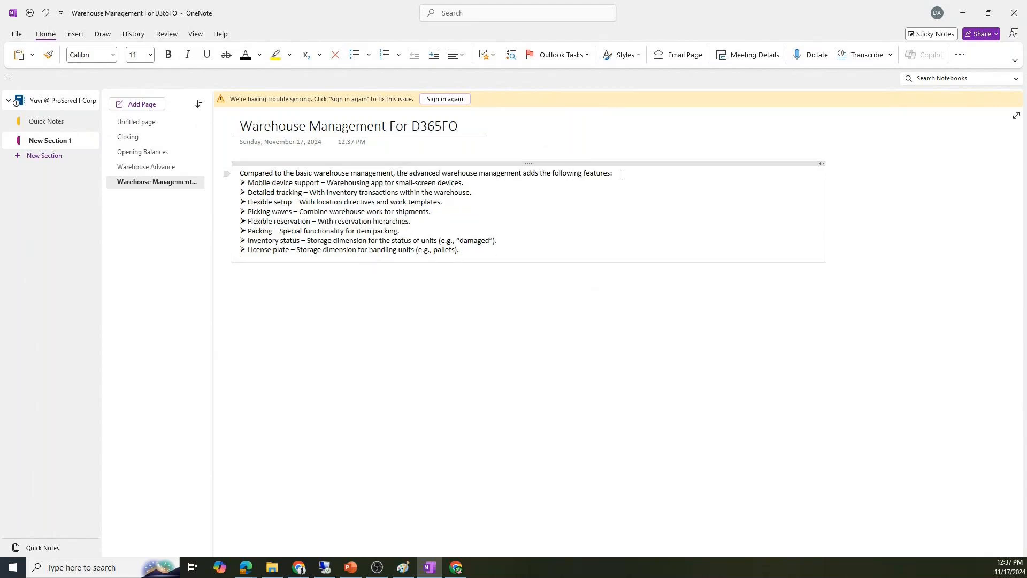
{"action": "left_click", "coordinate": [622, 175]}
{"action": "key", "text": "Return"}
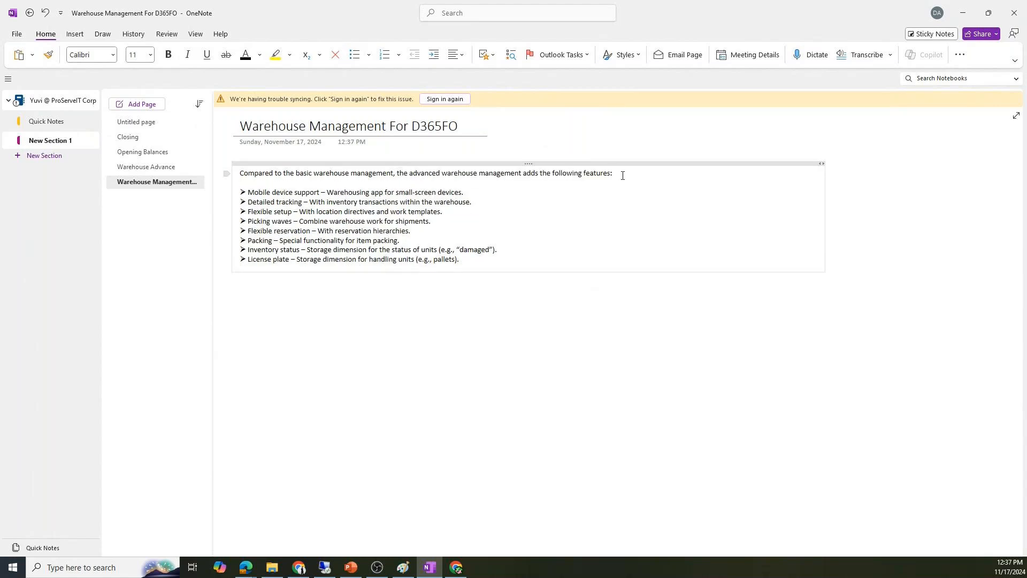
{"action": "left_click", "coordinate": [289, 301]}
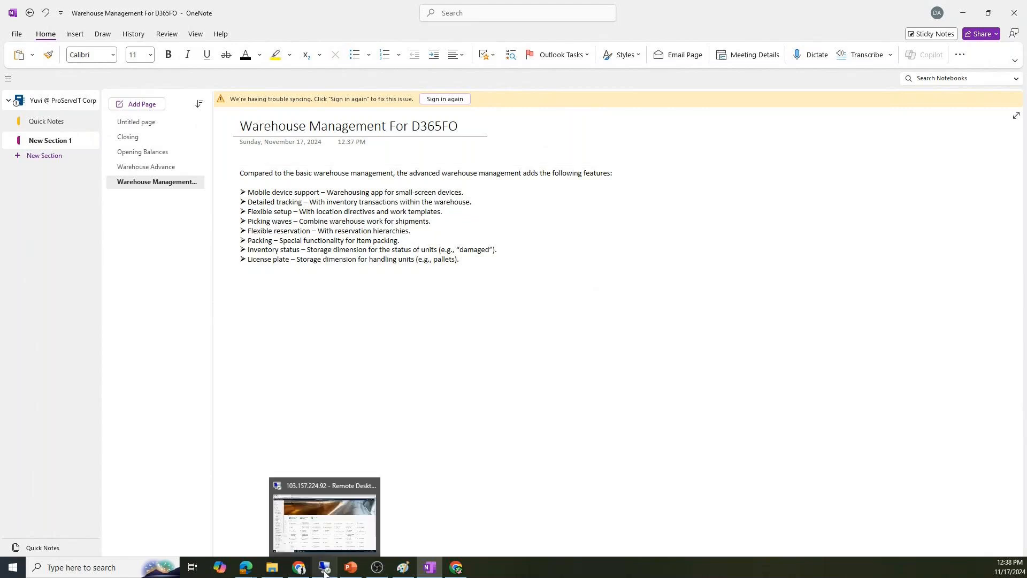
{"action": "left_click", "coordinate": [325, 571]}
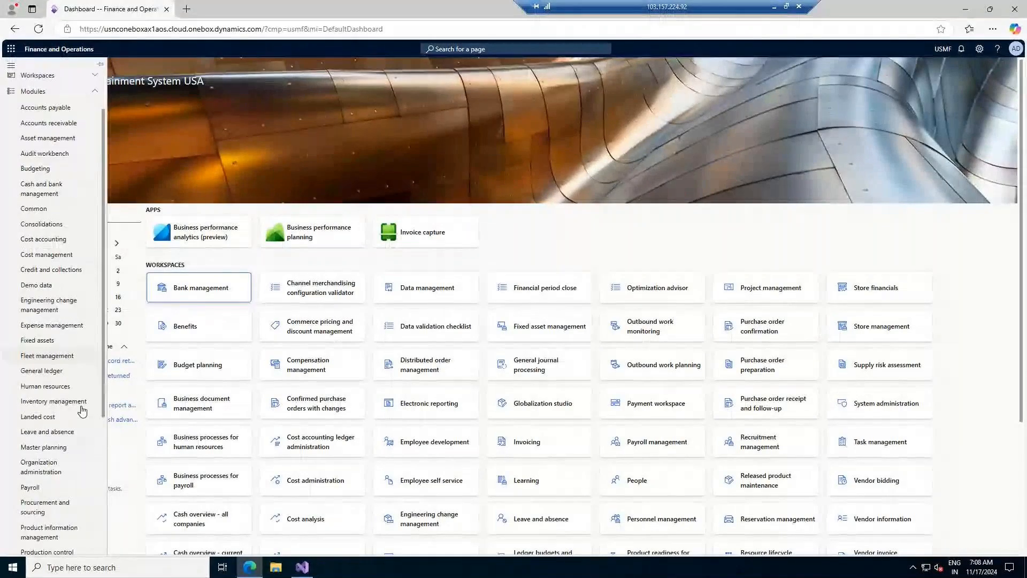
- Browse the Inventory management menu's Dimensions, Inventory setup, Warehouse monitoring and Setup groups
{"action": "scroll", "coordinate": [62, 428], "scroll_direction": "down", "scroll_amount": 5}
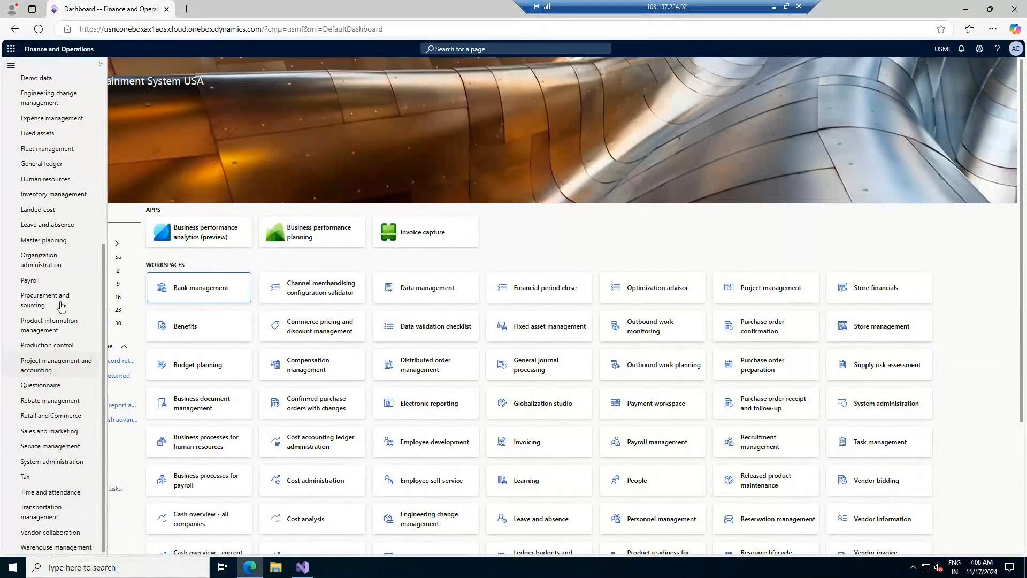
{"action": "left_click", "coordinate": [70, 198]}
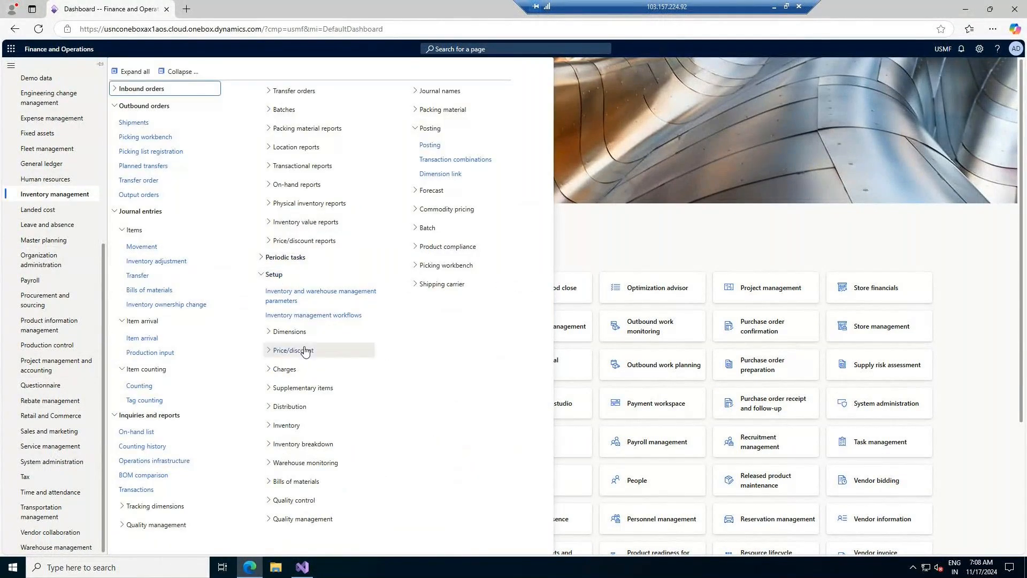
{"action": "left_click", "coordinate": [298, 331]}
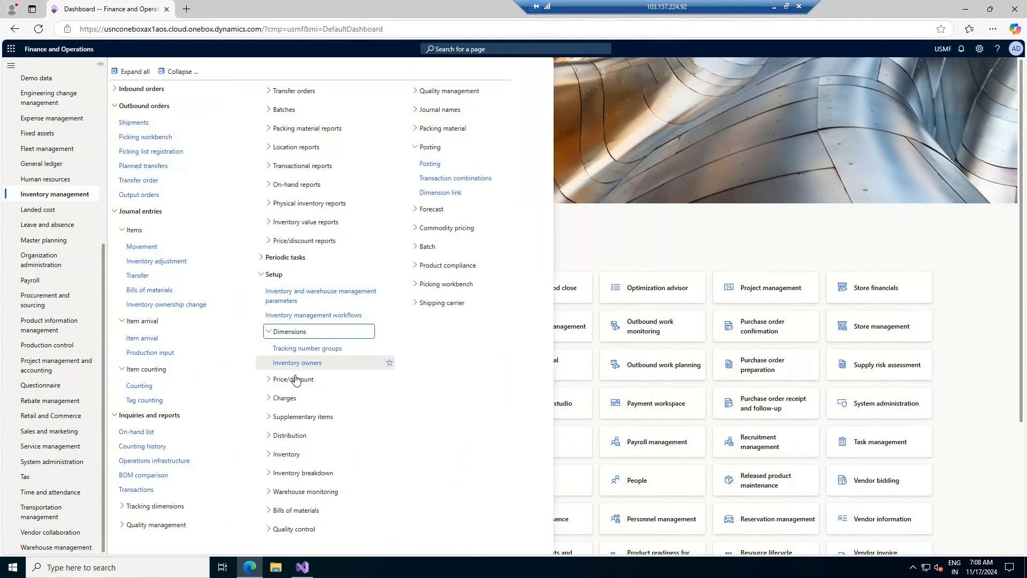
{"action": "left_click", "coordinate": [298, 454]}
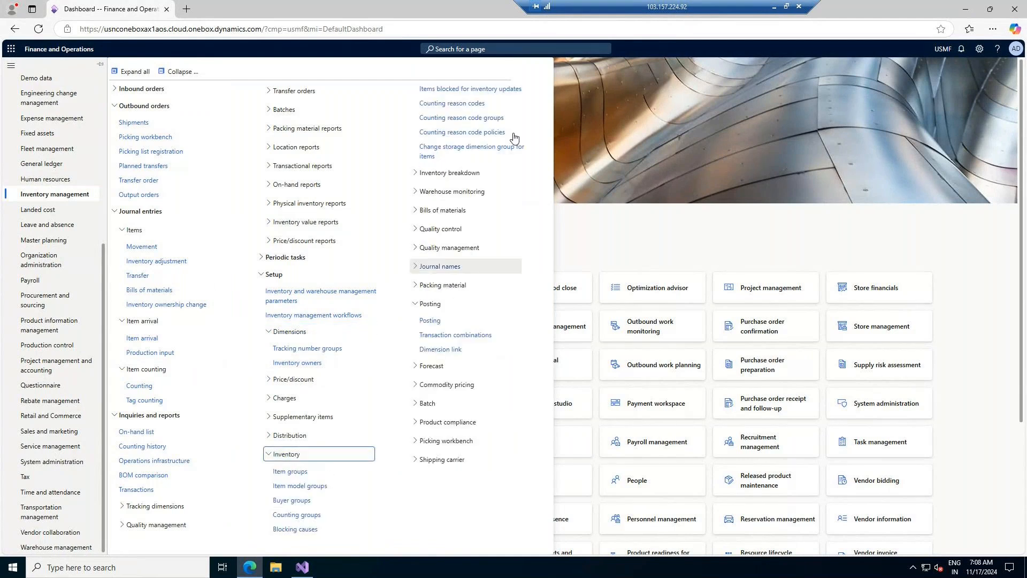
{"action": "left_click", "coordinate": [452, 191]}
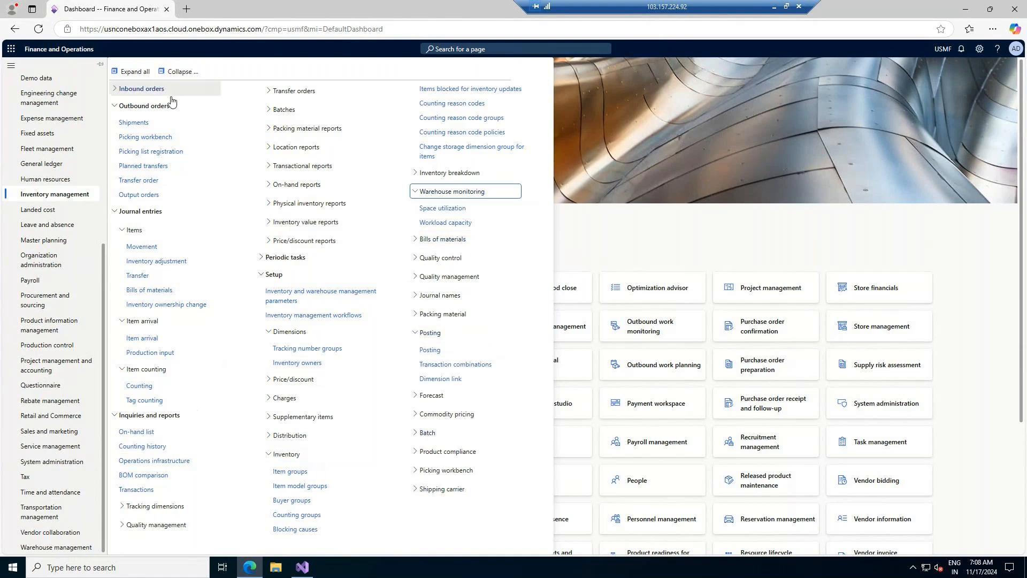
{"action": "left_click", "coordinate": [180, 71]}
{"action": "left_click", "coordinate": [130, 174]}
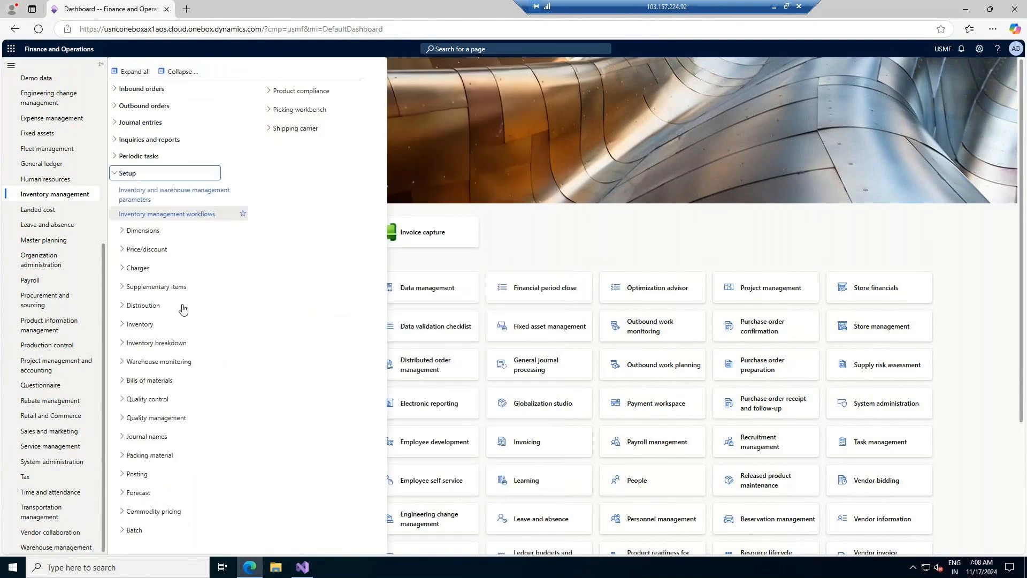
- Open the Warehouses page from Warehouse management and duplicate it into a second browser tab
{"action": "left_click", "coordinate": [51, 548]}
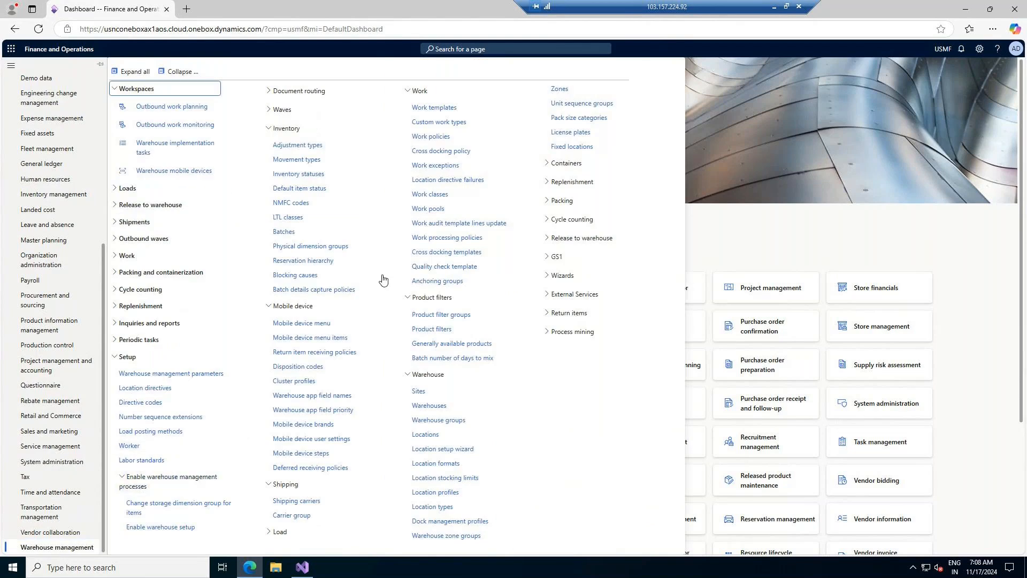
{"action": "left_click", "coordinate": [423, 405]}
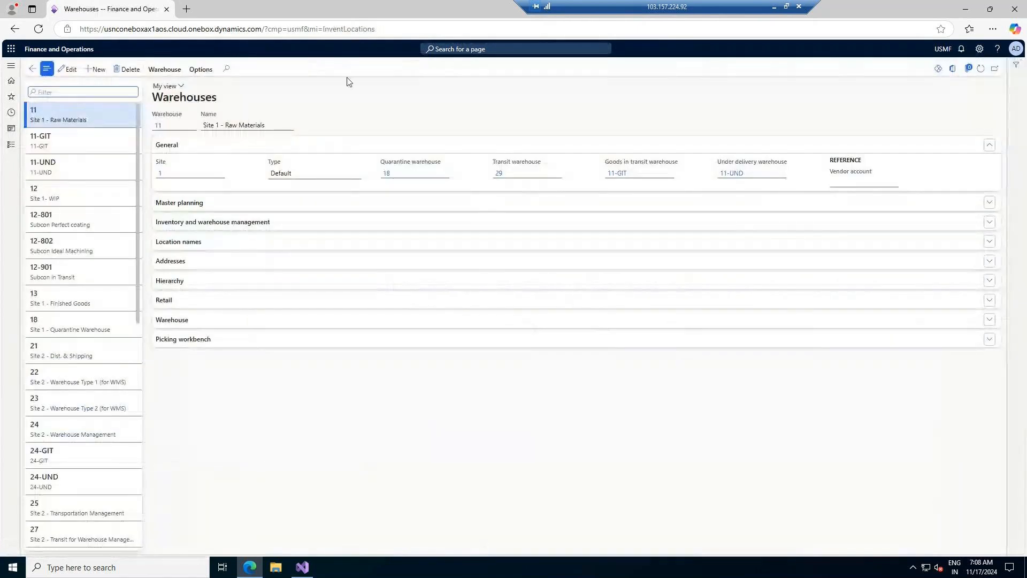
{"action": "right_click", "coordinate": [123, 10]}
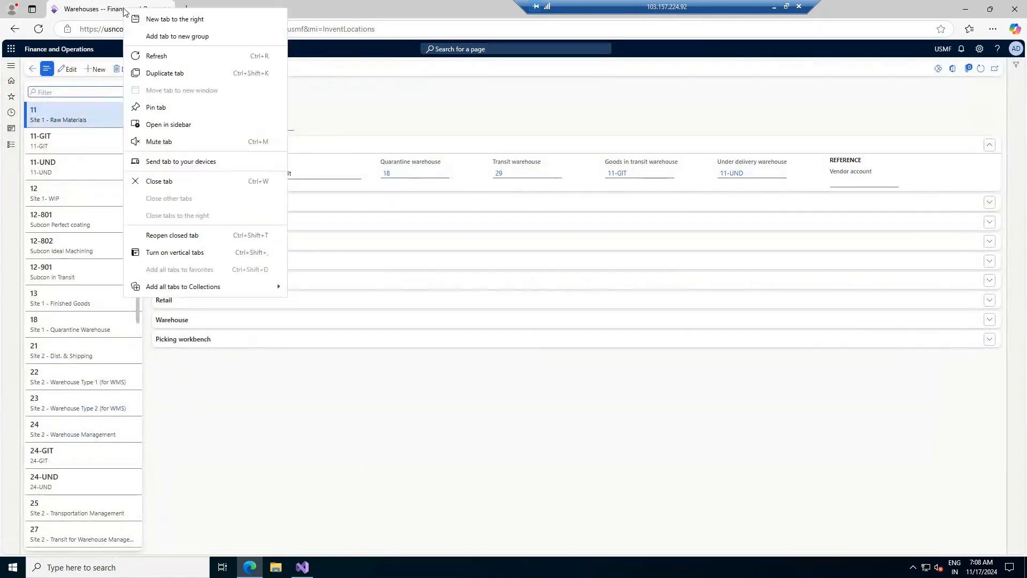
{"action": "left_click", "coordinate": [170, 74]}
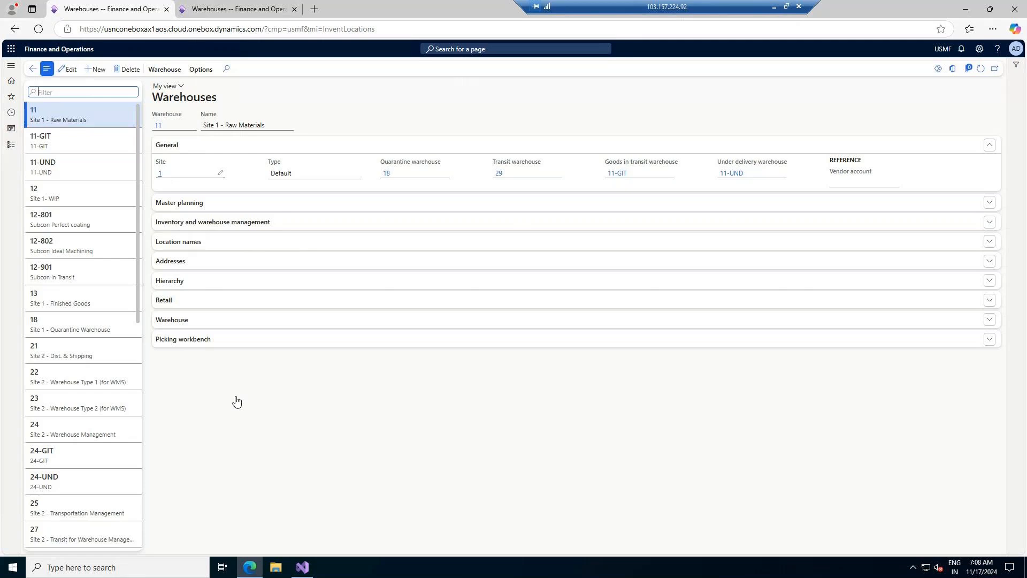
{"action": "left_click", "coordinate": [301, 568]}
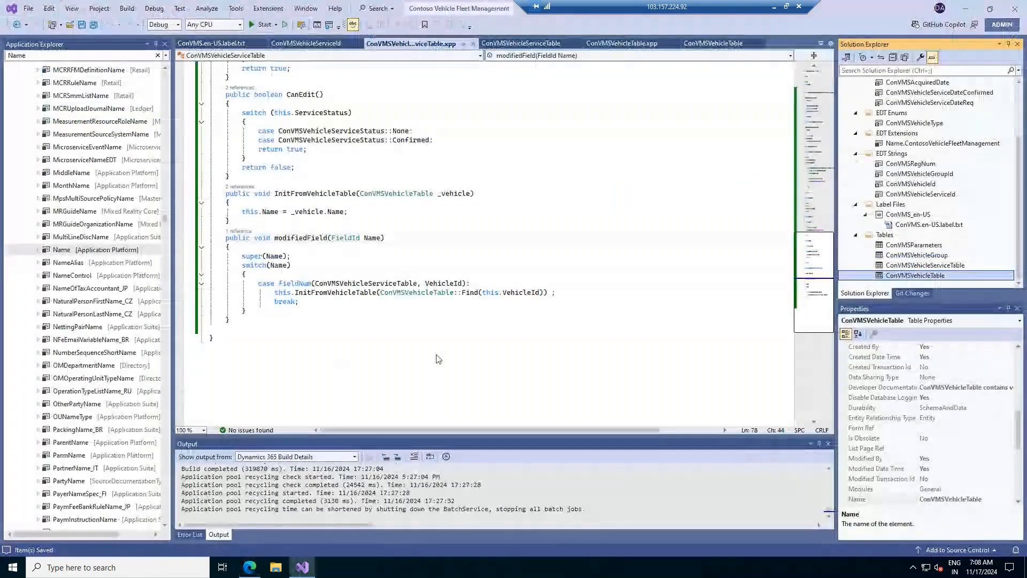
- Minimize the code editor and pick the red pen from OneNote's Draw tools
{"action": "left_click", "coordinate": [966, 10]}
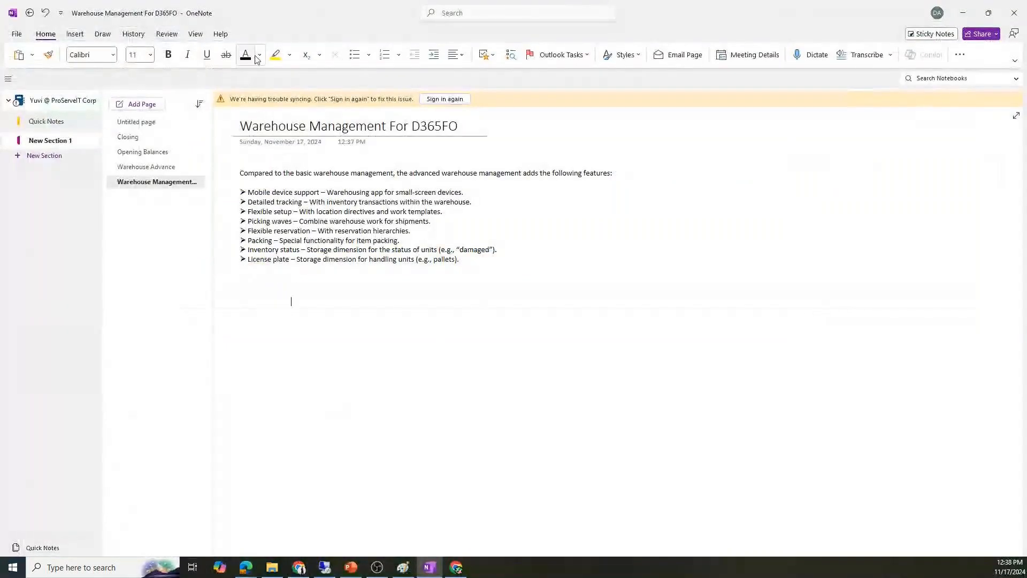
{"action": "left_click", "coordinate": [291, 301]}
{"action": "left_click", "coordinate": [102, 34]}
{"action": "left_click", "coordinate": [147, 53]}
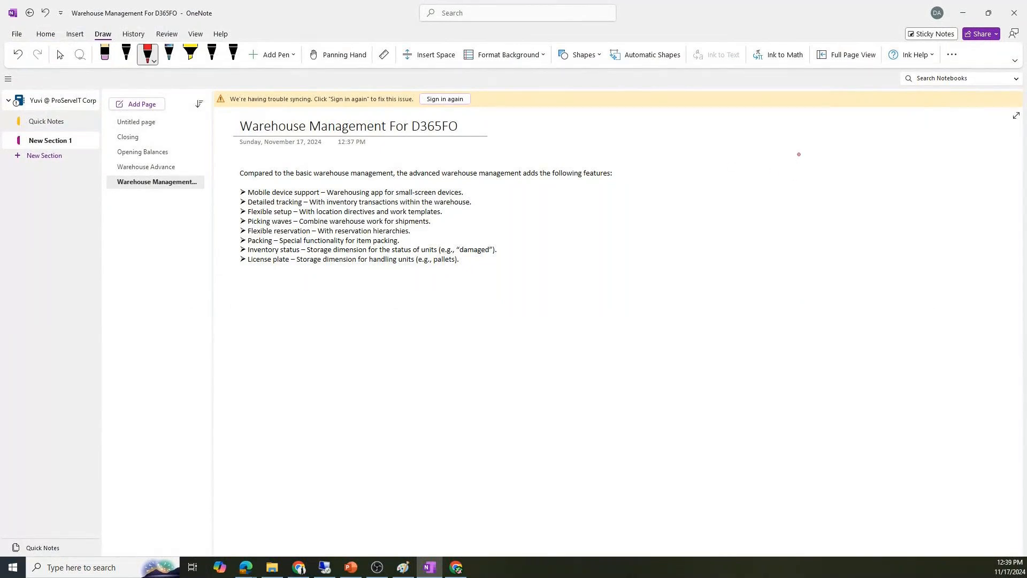
- Sketch a red 'Sites' tree with branches to warehouses W1, W2, W3 and W4
{"action": "mouse_move", "coordinate": [832, 143]}
{"action": "left_mouse_down"}
{"action": "mouse_move", "coordinate": [824, 150]}
{"action": "mouse_move", "coordinate": [836, 160]}
{"action": "mouse_move", "coordinate": [839, 140]}
{"action": "mouse_move", "coordinate": [863, 156]}
{"action": "mouse_move", "coordinate": [855, 140]}
{"action": "mouse_move", "coordinate": [841, 179]}
{"action": "mouse_move", "coordinate": [729, 187]}
{"action": "mouse_move", "coordinate": [730, 242]}
{"action": "left_mouse_up"}
{"action": "mouse_move", "coordinate": [805, 183]}
{"action": "left_mouse_down"}
{"action": "mouse_move", "coordinate": [804, 239]}
{"action": "mouse_move", "coordinate": [808, 224]}
{"action": "left_mouse_up"}
{"action": "left_click_drag", "start_coordinate": [816, 228], "coordinate": [841, 233]}
{"action": "mouse_move", "coordinate": [842, 178]}
{"action": "left_mouse_down"}
{"action": "mouse_move", "coordinate": [900, 180]}
{"action": "mouse_move", "coordinate": [904, 236]}
{"action": "mouse_move", "coordinate": [910, 228]}
{"action": "left_mouse_up"}
{"action": "left_click_drag", "start_coordinate": [918, 231], "coordinate": [920, 240]}
{"action": "mouse_move", "coordinate": [897, 177]}
{"action": "left_mouse_down"}
{"action": "mouse_move", "coordinate": [968, 174]}
{"action": "mouse_move", "coordinate": [967, 203]}
{"action": "mouse_move", "coordinate": [980, 184]}
{"action": "mouse_move", "coordinate": [971, 221]}
{"action": "mouse_move", "coordinate": [991, 209]}
{"action": "mouse_move", "coordinate": [994, 231]}
{"action": "mouse_move", "coordinate": [1019, 223]}
{"action": "mouse_move", "coordinate": [1007, 247]}
{"action": "left_mouse_up"}
- Tick Sites and W1 in red and circle the phrase 'basic warehouse management'
{"action": "left_click_drag", "start_coordinate": [771, 144], "coordinate": [800, 111]}
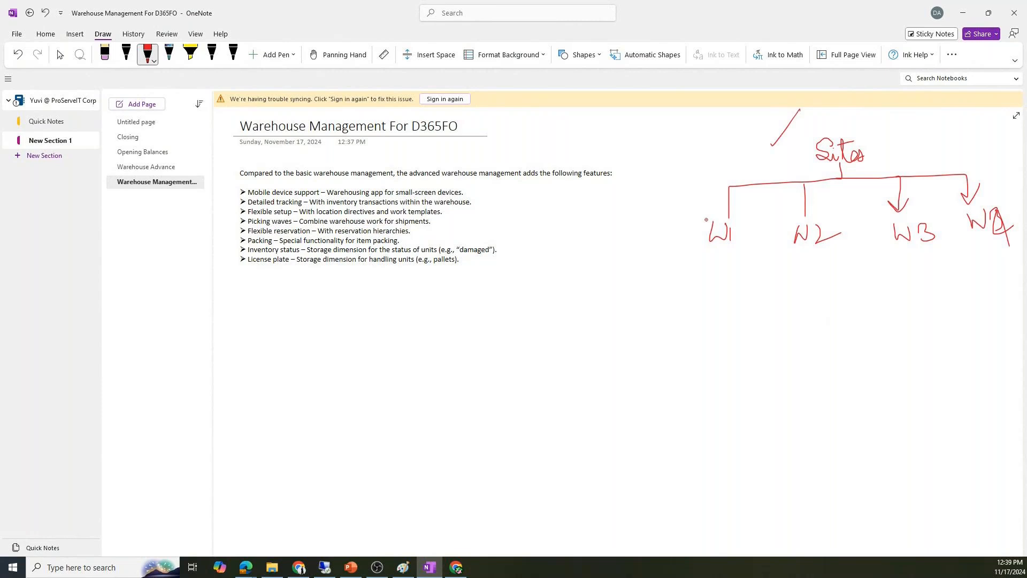
{"action": "left_click_drag", "start_coordinate": [677, 222], "coordinate": [693, 208]}
{"action": "mouse_move", "coordinate": [365, 158]}
{"action": "left_mouse_down"}
{"action": "mouse_move", "coordinate": [295, 174]}
{"action": "mouse_move", "coordinate": [377, 184]}
{"action": "mouse_move", "coordinate": [377, 157]}
{"action": "mouse_move", "coordinate": [338, 157]}
{"action": "left_mouse_up"}
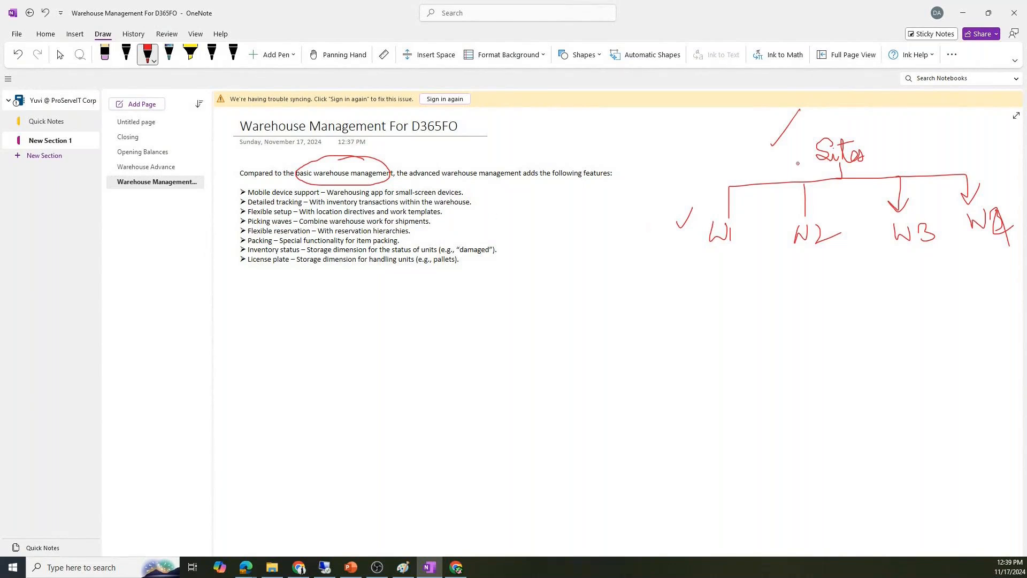
{"action": "left_click_drag", "start_coordinate": [765, 141], "coordinate": [772, 145]}
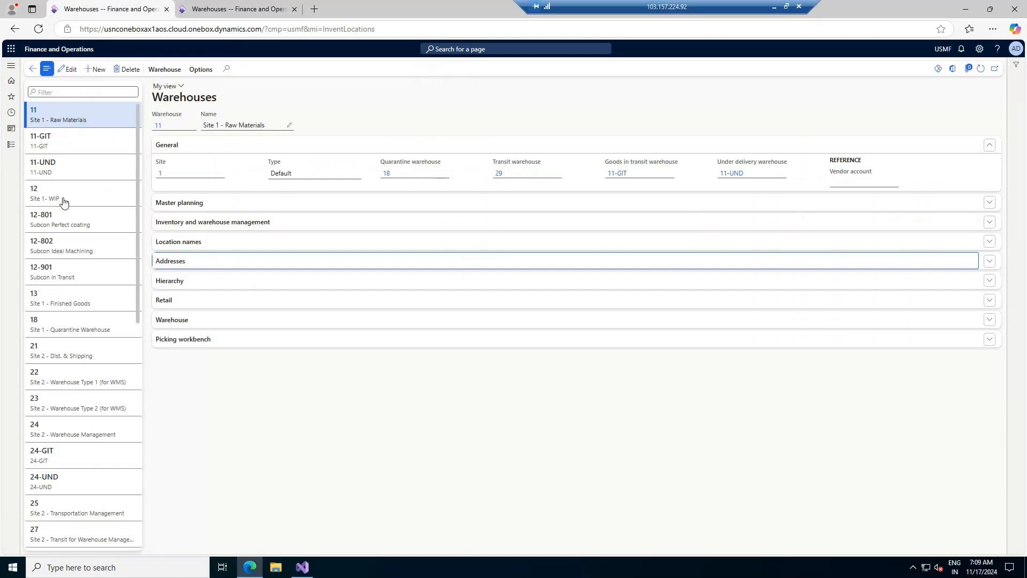
- Open Inventory management from the modules list, expand Inquiries and reports, then minimize the remote session
{"action": "left_click", "coordinate": [8, 150]}
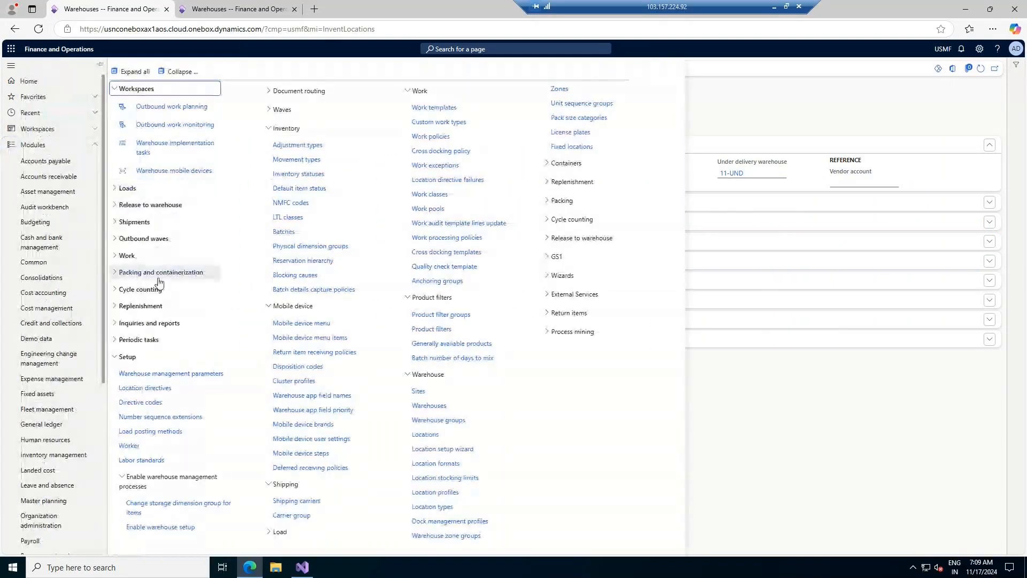
{"action": "left_click", "coordinate": [49, 455]}
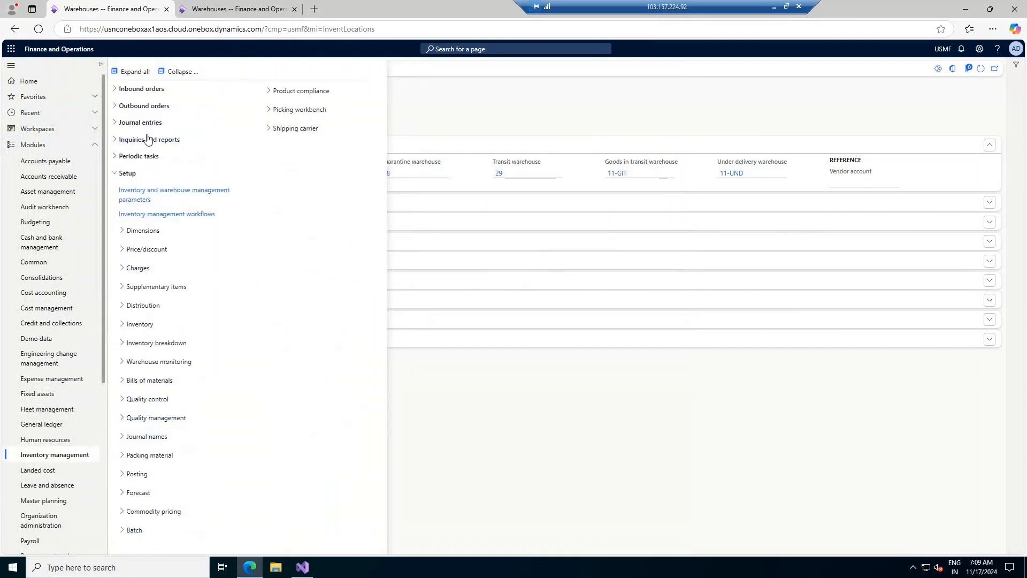
{"action": "left_click", "coordinate": [148, 139]}
{"action": "left_click", "coordinate": [138, 159]}
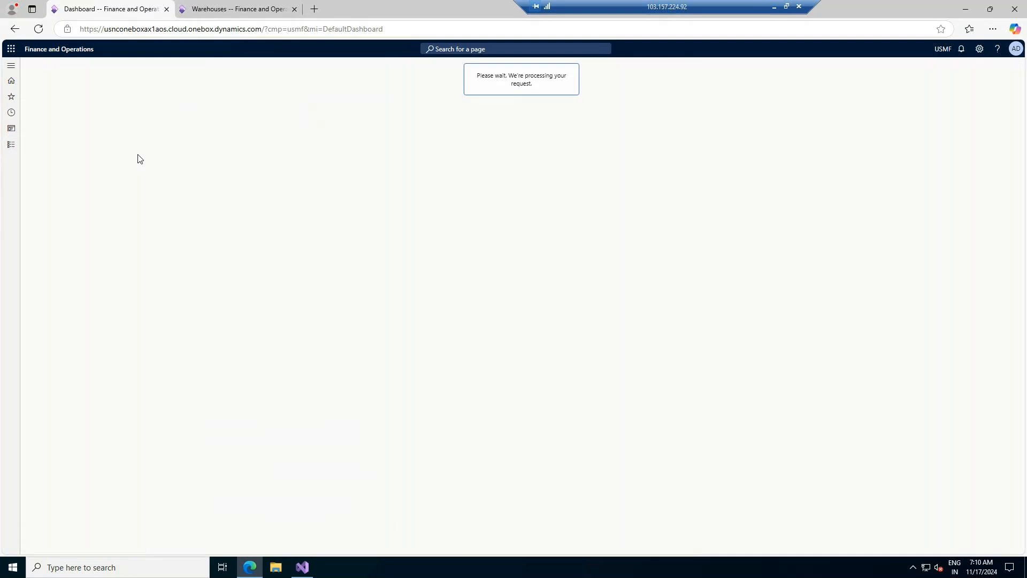
{"action": "left_click", "coordinate": [776, 7]}
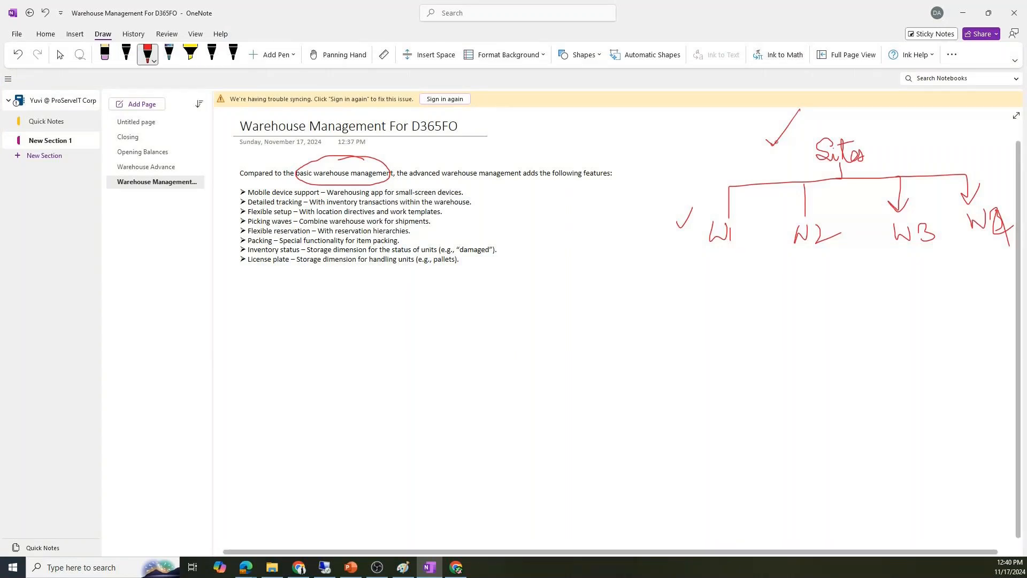
- Draw a red bracket, then in blue write PO, SO, TO, MO in a box with an arrow
{"action": "mouse_move", "coordinate": [717, 132]}
{"action": "left_mouse_down"}
{"action": "mouse_move", "coordinate": [669, 140]}
{"action": "mouse_move", "coordinate": [673, 273]}
{"action": "mouse_move", "coordinate": [711, 263]}
{"action": "left_mouse_up"}
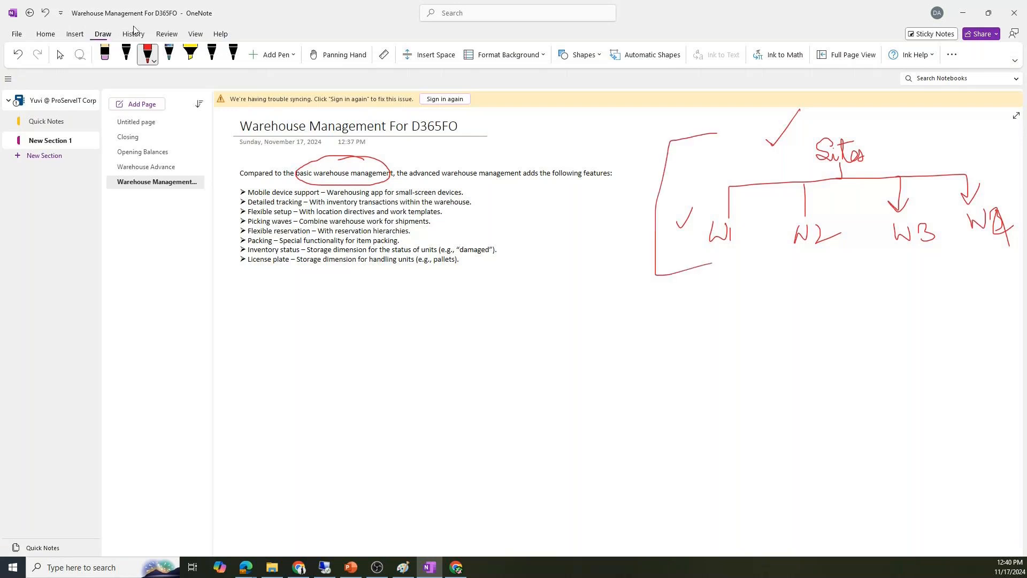
{"action": "left_click", "coordinate": [169, 53]}
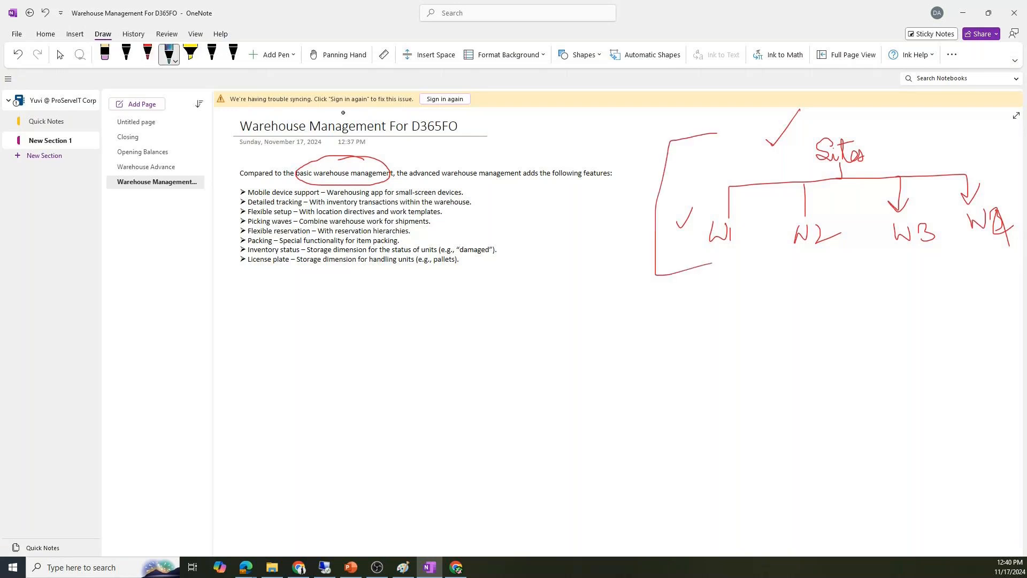
{"action": "mouse_move", "coordinate": [633, 198]}
{"action": "left_mouse_down"}
{"action": "mouse_move", "coordinate": [610, 203]}
{"action": "mouse_move", "coordinate": [632, 206]}
{"action": "left_mouse_up"}
{"action": "mouse_move", "coordinate": [551, 195]}
{"action": "left_mouse_down"}
{"action": "mouse_move", "coordinate": [550, 218]}
{"action": "mouse_move", "coordinate": [570, 204]}
{"action": "mouse_move", "coordinate": [562, 250]}
{"action": "mouse_move", "coordinate": [578, 236]}
{"action": "left_mouse_up"}
{"action": "mouse_move", "coordinate": [545, 271]}
{"action": "left_mouse_down"}
{"action": "mouse_move", "coordinate": [572, 259]}
{"action": "mouse_move", "coordinate": [560, 286]}
{"action": "left_mouse_up"}
{"action": "mouse_move", "coordinate": [579, 265]}
{"action": "left_mouse_down"}
{"action": "mouse_move", "coordinate": [577, 282]}
{"action": "mouse_move", "coordinate": [580, 264]}
{"action": "left_mouse_up"}
{"action": "mouse_move", "coordinate": [566, 301]}
{"action": "left_mouse_down"}
{"action": "mouse_move", "coordinate": [564, 321]}
{"action": "mouse_move", "coordinate": [579, 298]}
{"action": "mouse_move", "coordinate": [594, 317]}
{"action": "left_mouse_up"}
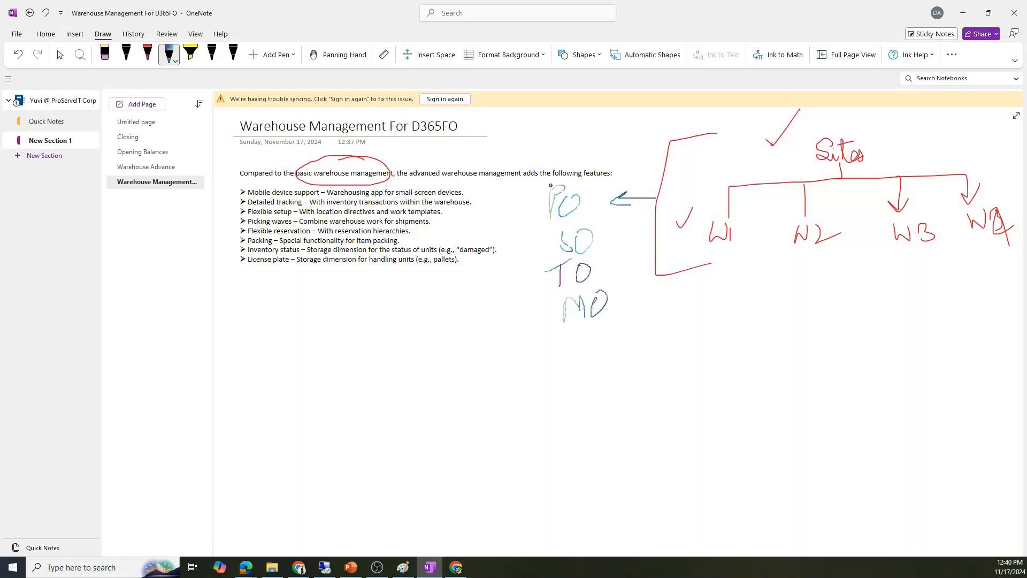
{"action": "mouse_move", "coordinate": [553, 175]}
{"action": "left_mouse_down"}
{"action": "mouse_move", "coordinate": [556, 338]}
{"action": "mouse_move", "coordinate": [593, 208]}
{"action": "mouse_move", "coordinate": [563, 175]}
{"action": "left_mouse_up"}
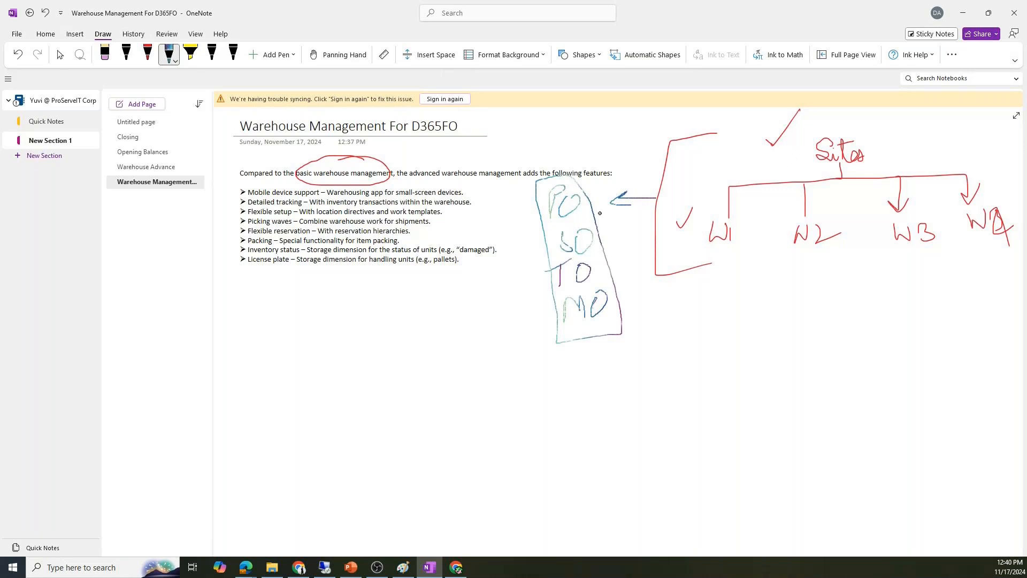
- Tick Sites and W1 in teal, arrow from TO toward Sites, and handwrite notes A, S and W
{"action": "left_click_drag", "start_coordinate": [817, 128], "coordinate": [838, 111]}
{"action": "left_click_drag", "start_coordinate": [703, 213], "coordinate": [722, 195]}
{"action": "mouse_move", "coordinate": [546, 258]}
{"action": "left_mouse_down"}
{"action": "mouse_move", "coordinate": [506, 270]}
{"action": "mouse_move", "coordinate": [518, 274]}
{"action": "left_mouse_up"}
{"action": "mouse_move", "coordinate": [429, 272]}
{"action": "left_mouse_down"}
{"action": "mouse_move", "coordinate": [427, 288]}
{"action": "mouse_move", "coordinate": [477, 278]}
{"action": "left_mouse_up"}
{"action": "mouse_move", "coordinate": [233, 329]}
{"action": "left_mouse_down"}
{"action": "mouse_move", "coordinate": [293, 302]}
{"action": "mouse_move", "coordinate": [303, 285]}
{"action": "left_mouse_up"}
{"action": "left_click_drag", "start_coordinate": [301, 290], "coordinate": [299, 320]}
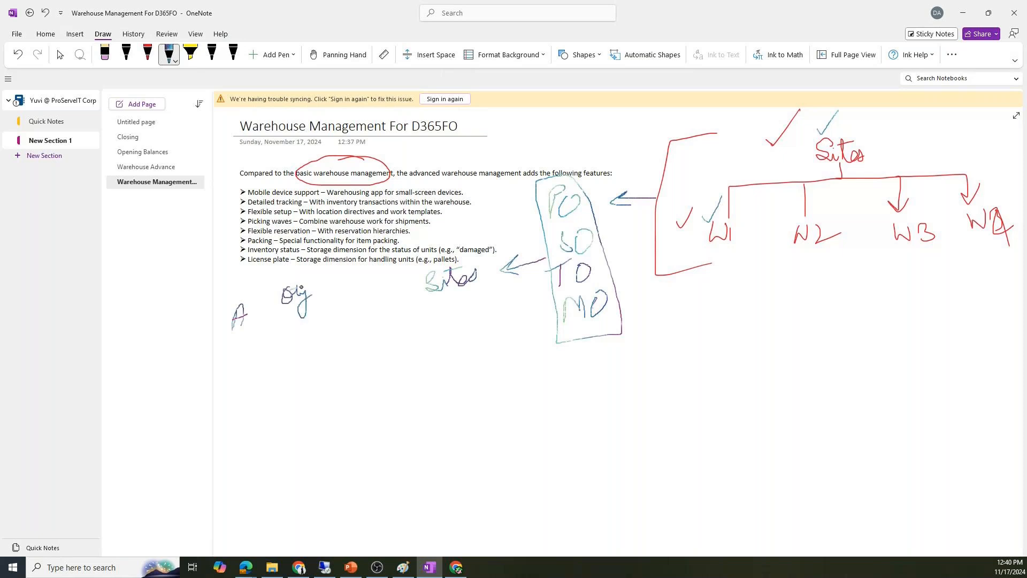
{"action": "mouse_move", "coordinate": [351, 282]}
{"action": "left_mouse_down"}
{"action": "mouse_move", "coordinate": [335, 304]}
{"action": "mouse_move", "coordinate": [388, 281]}
{"action": "mouse_move", "coordinate": [378, 290]}
{"action": "mouse_move", "coordinate": [385, 303]}
{"action": "left_mouse_up"}
{"action": "mouse_move", "coordinate": [716, 307]}
{"action": "left_mouse_down"}
{"action": "mouse_move", "coordinate": [707, 318]}
{"action": "mouse_move", "coordinate": [718, 325]}
{"action": "mouse_move", "coordinate": [697, 331]}
{"action": "left_mouse_up"}
- Write W, L and Inv under the S, enclose the column in an oval, and divide it below W
{"action": "mouse_move", "coordinate": [701, 348]}
{"action": "left_mouse_down"}
{"action": "mouse_move", "coordinate": [703, 369]}
{"action": "mouse_move", "coordinate": [721, 356]}
{"action": "left_mouse_up"}
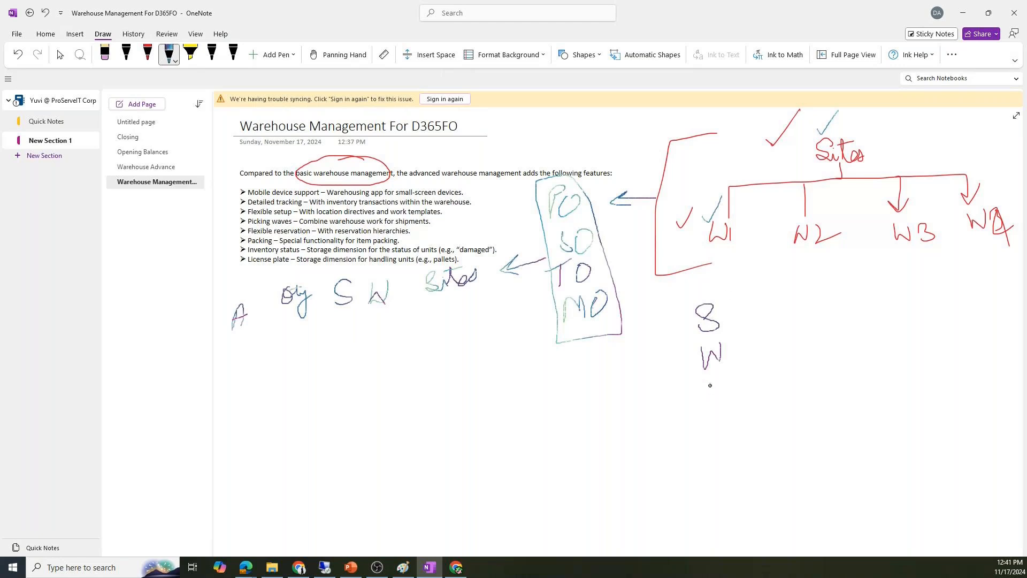
{"action": "mouse_move", "coordinate": [707, 378]}
{"action": "left_mouse_down"}
{"action": "mouse_move", "coordinate": [728, 395]}
{"action": "mouse_move", "coordinate": [732, 430]}
{"action": "left_mouse_up"}
{"action": "mouse_move", "coordinate": [730, 434]}
{"action": "left_mouse_down"}
{"action": "mouse_move", "coordinate": [716, 465]}
{"action": "mouse_move", "coordinate": [761, 438]}
{"action": "left_mouse_up"}
{"action": "mouse_move", "coordinate": [768, 300]}
{"action": "left_mouse_down"}
{"action": "mouse_move", "coordinate": [669, 422]}
{"action": "mouse_move", "coordinate": [764, 487]}
{"action": "mouse_move", "coordinate": [759, 291]}
{"action": "left_mouse_up"}
{"action": "left_click_drag", "start_coordinate": [666, 382], "coordinate": [811, 339]}
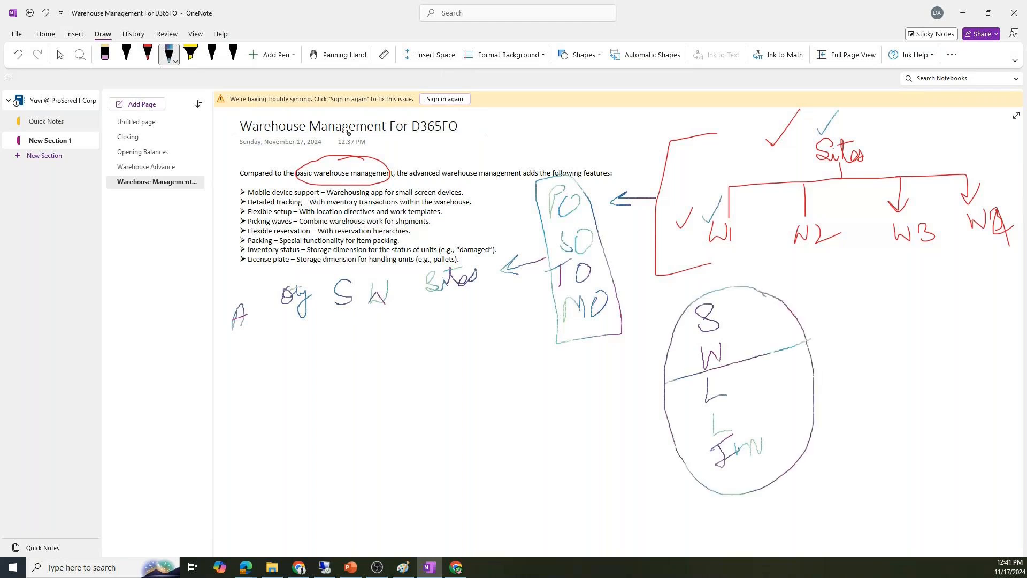
- Switch to the red pen and add labels and check marks beside the lower column entries
{"action": "left_click", "coordinate": [127, 53]}
{"action": "left_click", "coordinate": [147, 53]}
{"action": "mouse_move", "coordinate": [734, 309]}
{"action": "left_mouse_down"}
{"action": "mouse_move", "coordinate": [734, 324]}
{"action": "mouse_move", "coordinate": [752, 313]}
{"action": "mouse_move", "coordinate": [762, 321]}
{"action": "mouse_move", "coordinate": [784, 299]}
{"action": "left_mouse_up"}
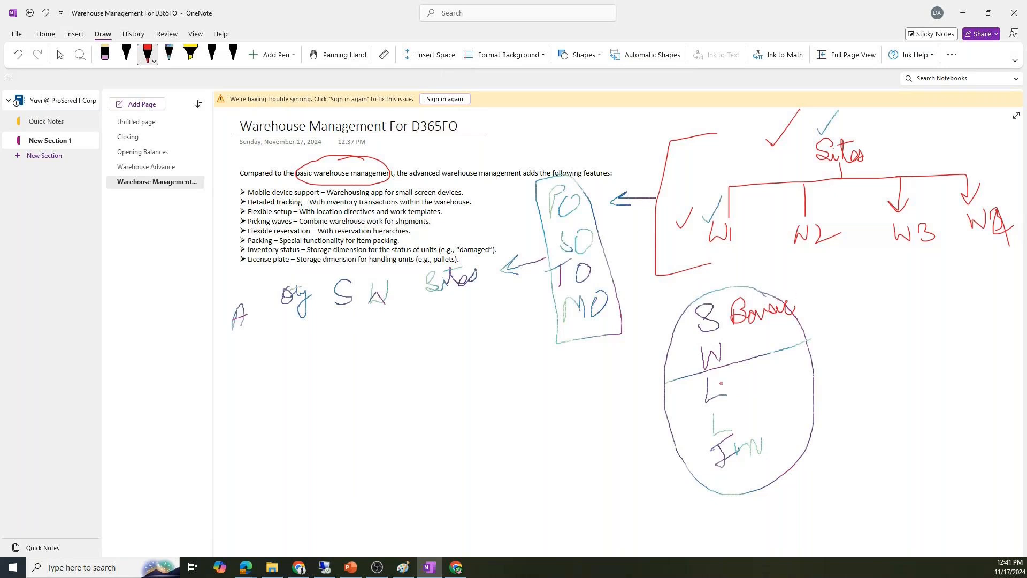
{"action": "left_click_drag", "start_coordinate": [726, 376], "coordinate": [752, 365]}
{"action": "mouse_move", "coordinate": [725, 414]}
{"action": "left_mouse_down"}
{"action": "mouse_move", "coordinate": [752, 399]}
{"action": "mouse_move", "coordinate": [788, 405]}
{"action": "left_mouse_up"}
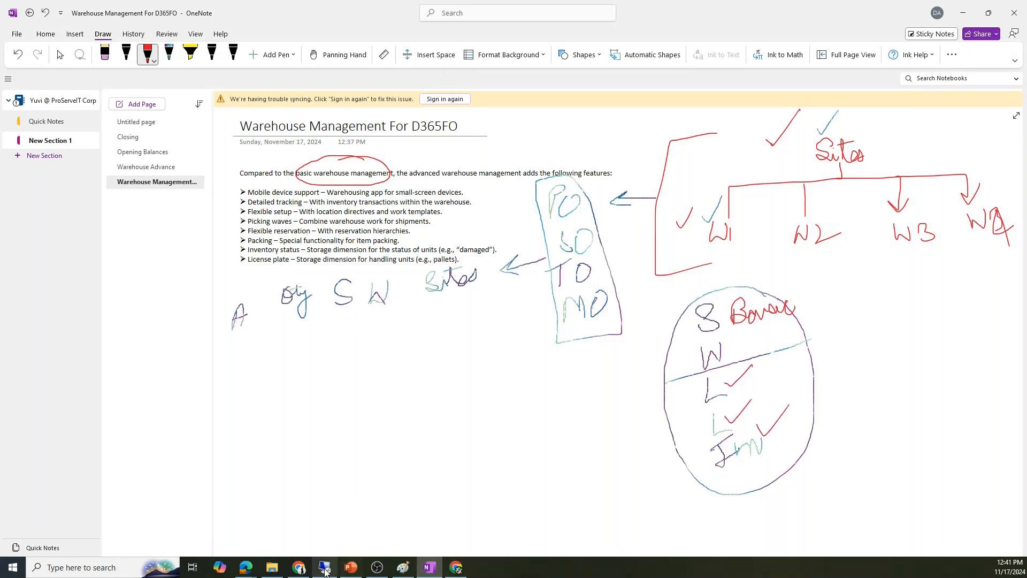
{"action": "left_click", "coordinate": [403, 567]}
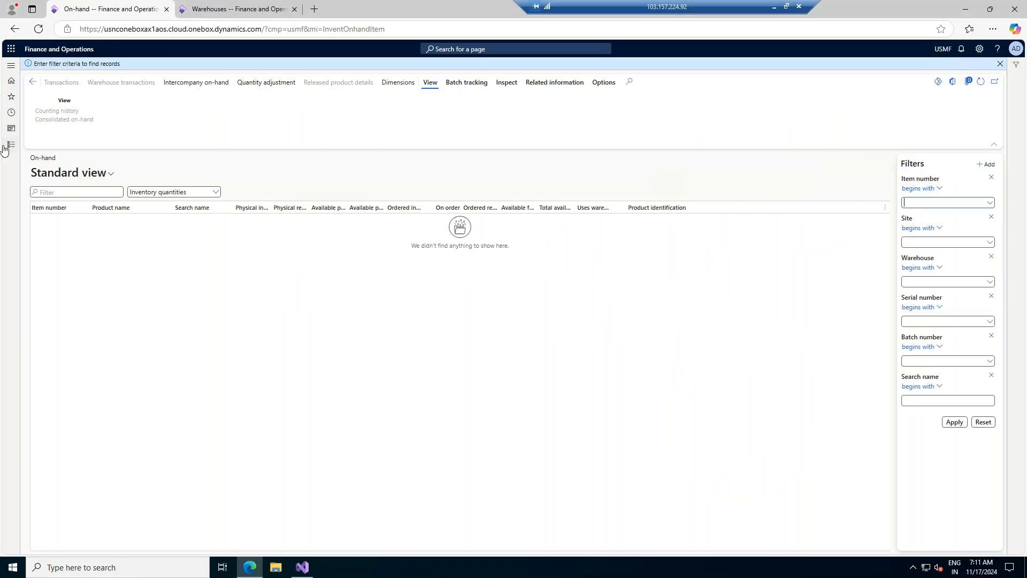
- Apply the On-hand filters, then inspect warehouse 11's 'Use warehouse management processes' setting on the Warehouses page
{"action": "left_click", "coordinate": [954, 423]}
{"action": "left_click", "coordinate": [228, 4]}
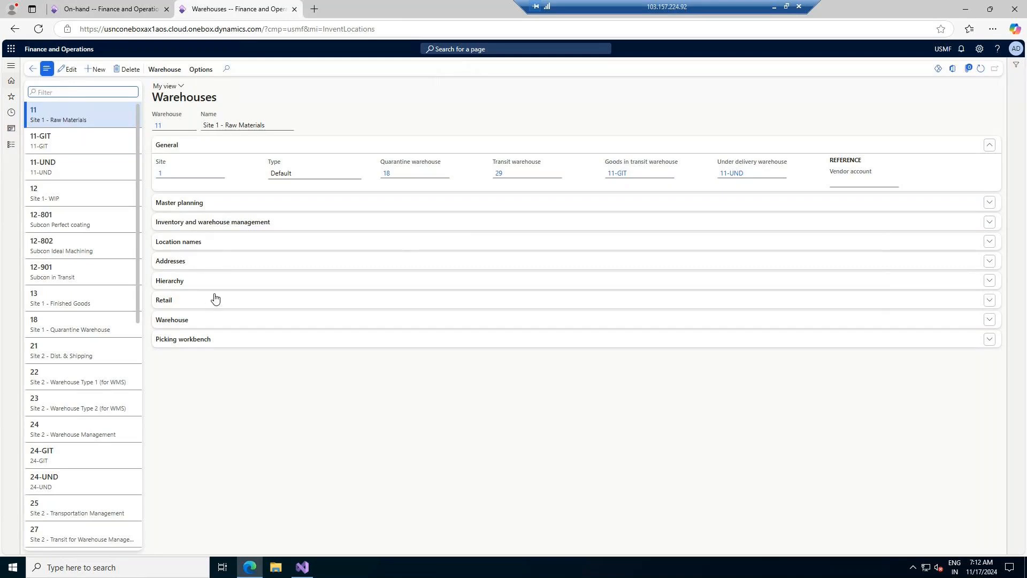
{"action": "left_click", "coordinate": [207, 320]}
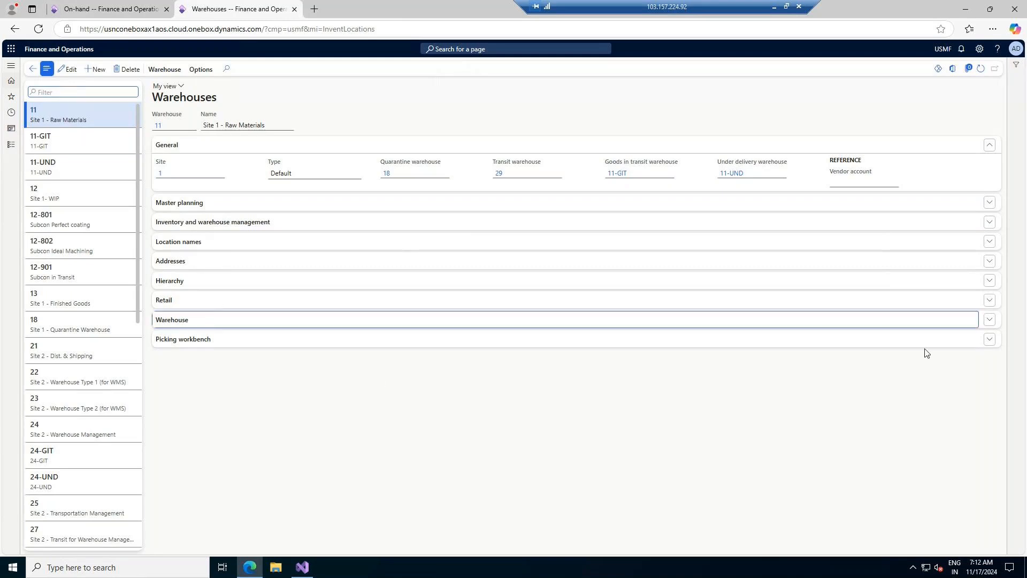
{"action": "left_click", "coordinate": [989, 320]}
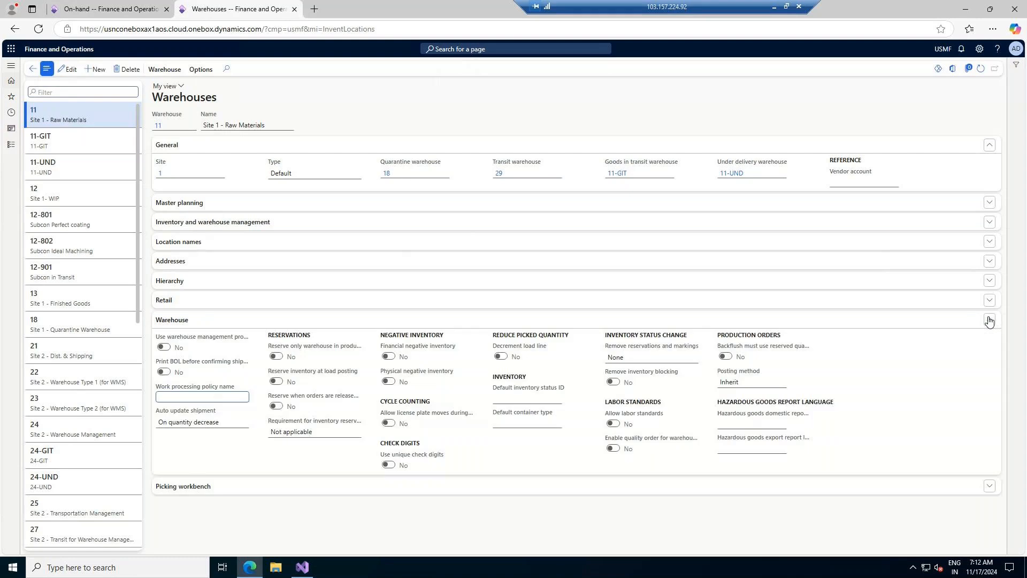
{"action": "left_click", "coordinate": [163, 347]}
{"action": "mouse_move", "coordinate": [225, 340]}
- Create and save warehouse 10-ADVW 'Warehouse 10 Advance Warehouse' on site 1 with warehouse management processes Yes
{"action": "left_click", "coordinate": [68, 70]}
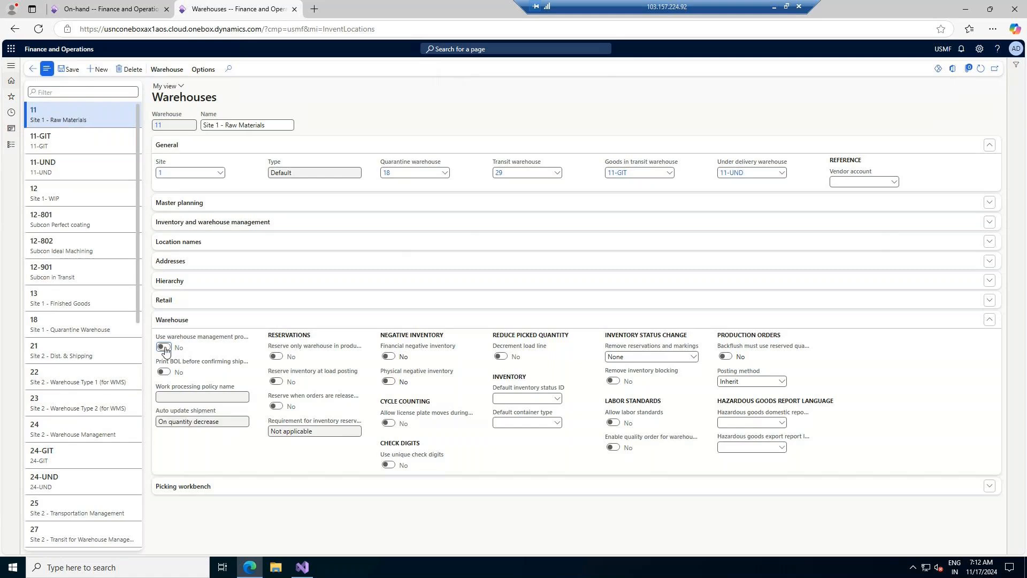
{"action": "left_click", "coordinate": [100, 72]}
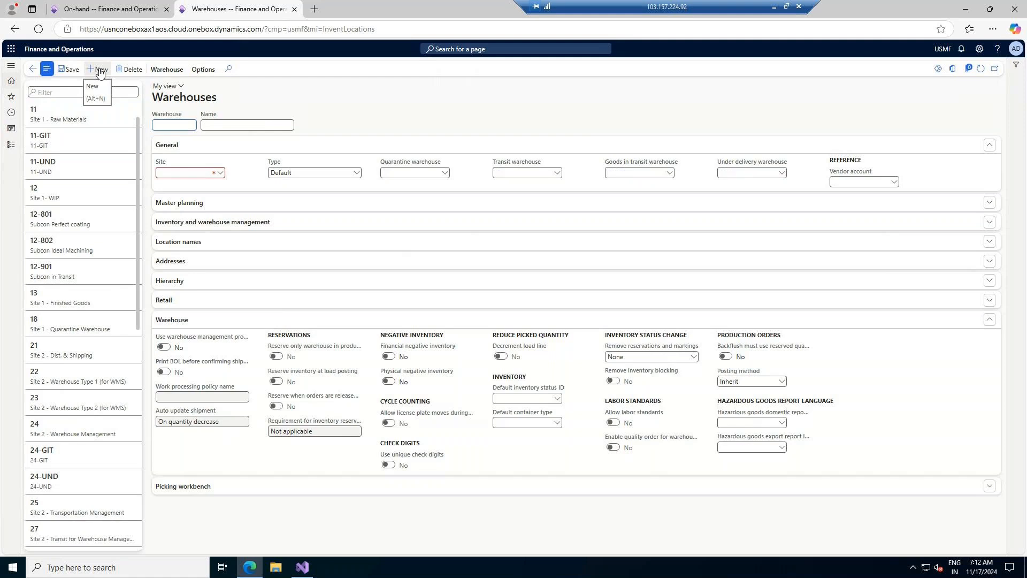
{"action": "type", "text": "10-ADVW"}
{"action": "key", "text": "Tab"}
{"action": "type", "text": "Warehouse"}
{"action": "type", "text": " 10"}
{"action": "type", "text": " Advance W"}
{"action": "type", "text": "arehouse"}
{"action": "left_click", "coordinate": [219, 173]}
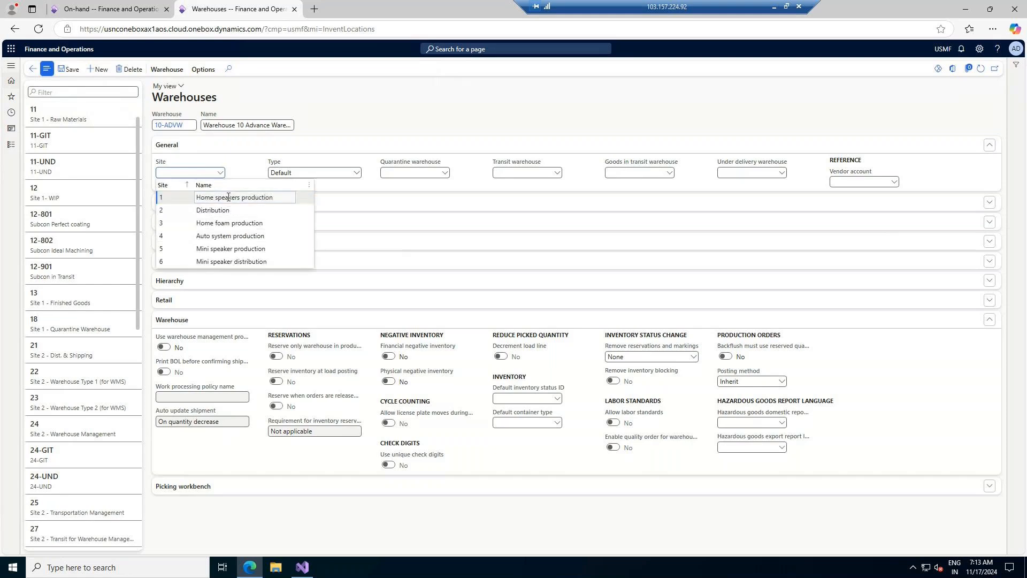
{"action": "left_click", "coordinate": [228, 199]}
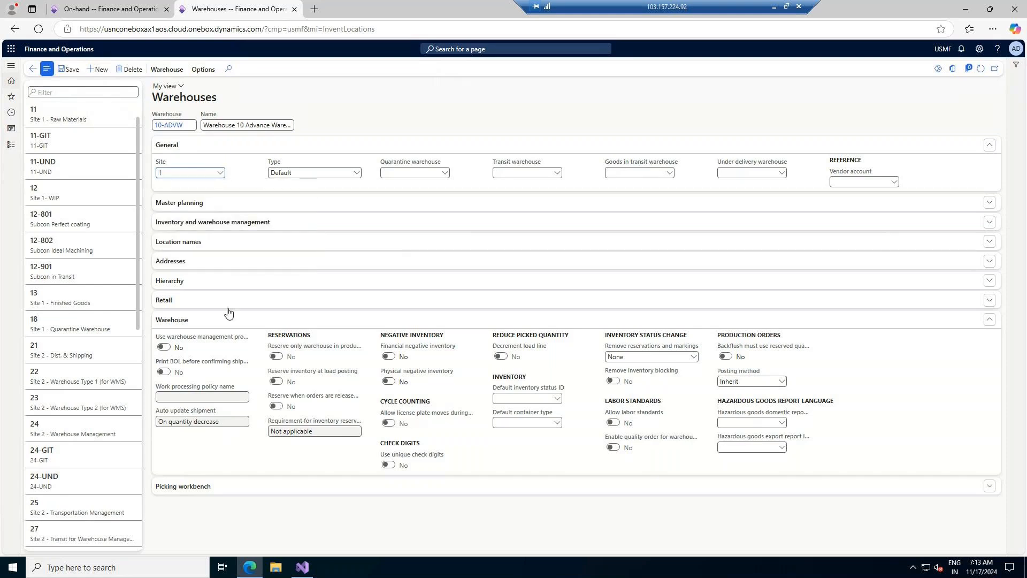
{"action": "left_click", "coordinate": [164, 347]}
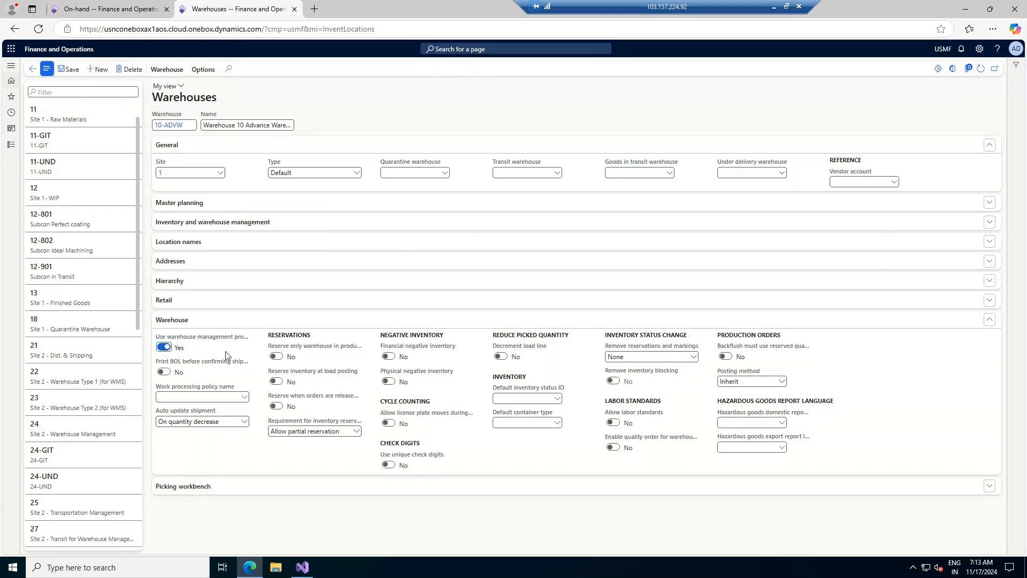
{"action": "left_click", "coordinate": [70, 71]}
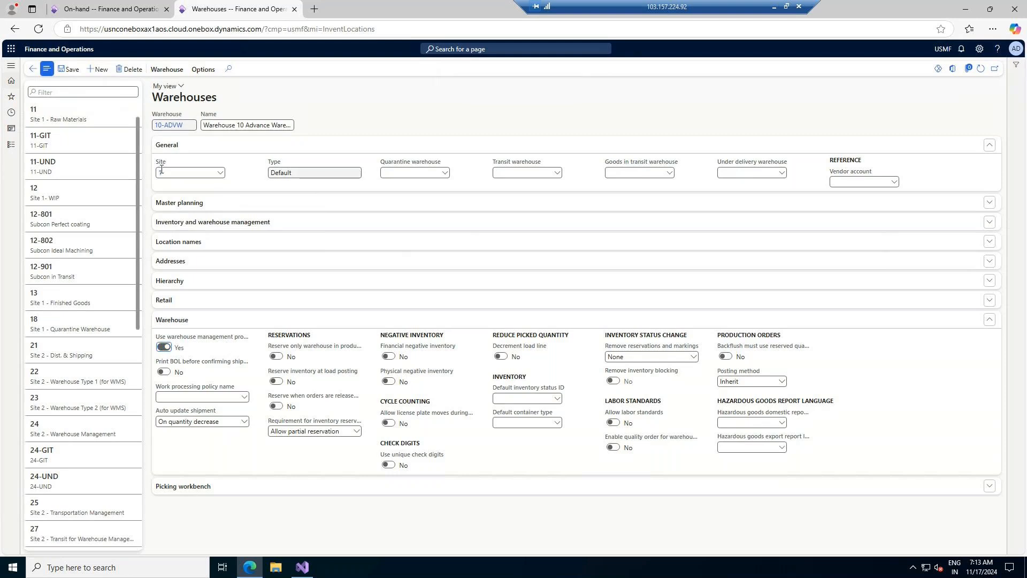
{"action": "mouse_move", "coordinate": [160, 175]}
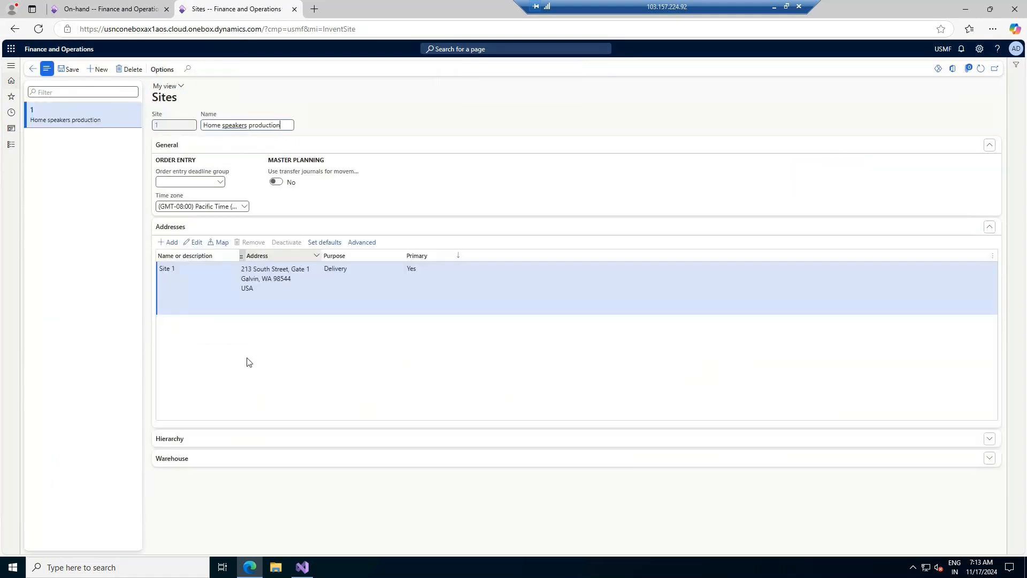
- Expand the site's Hierarchy, select 10-ADVW and open the Warehouse 10 Advance Warehouse details
{"action": "left_click", "coordinate": [233, 439]}
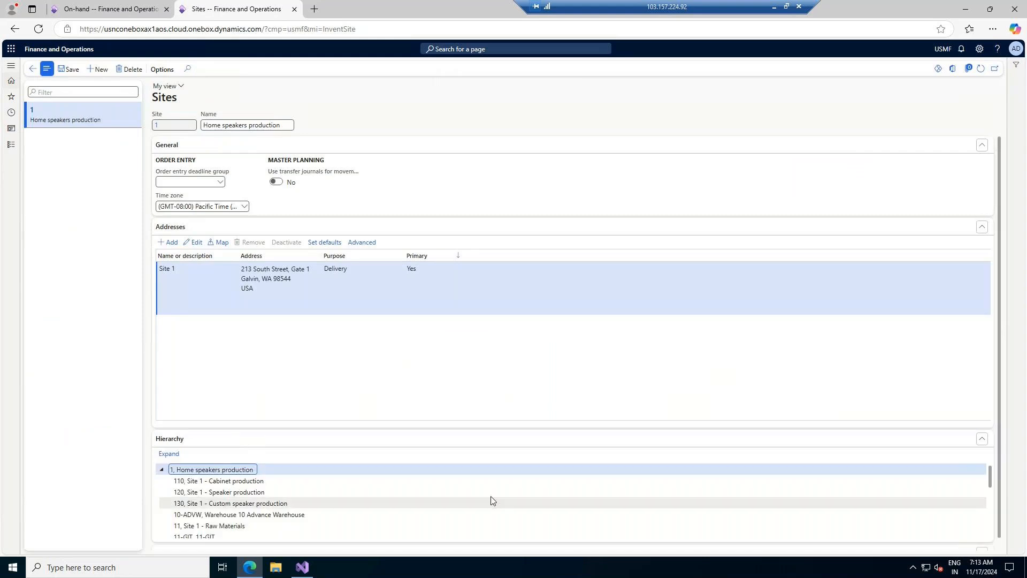
{"action": "scroll", "coordinate": [492, 499], "scroll_direction": "down", "scroll_amount": 2}
{"action": "scroll", "coordinate": [375, 500], "scroll_direction": "down", "scroll_amount": 1}
{"action": "scroll", "coordinate": [298, 511], "scroll_direction": "up", "scroll_amount": 3}
{"action": "scroll", "coordinate": [298, 511], "scroll_direction": "up", "scroll_amount": 2}
{"action": "scroll", "coordinate": [297, 484], "scroll_direction": "up", "scroll_amount": 1}
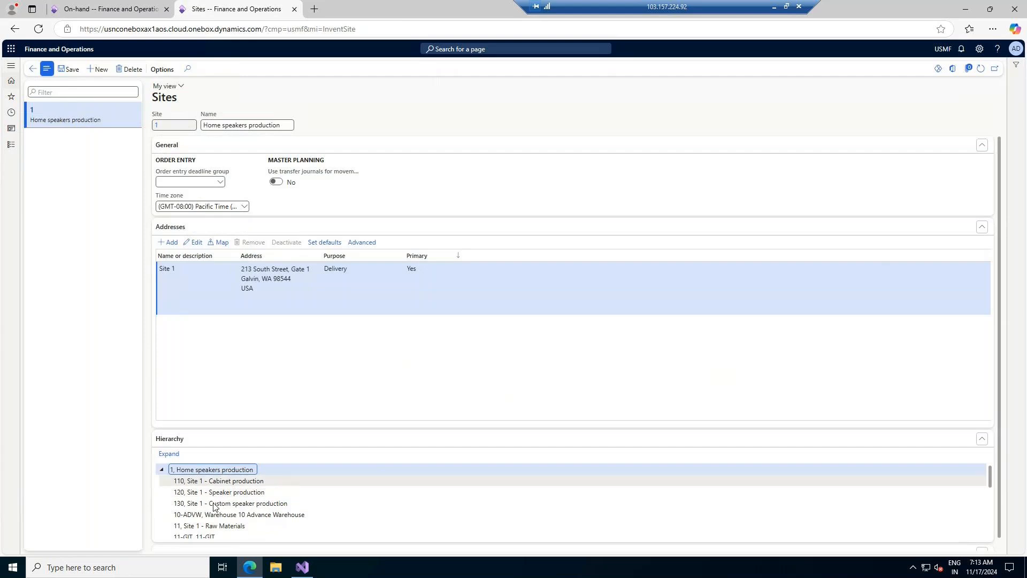
{"action": "left_click", "coordinate": [216, 516]}
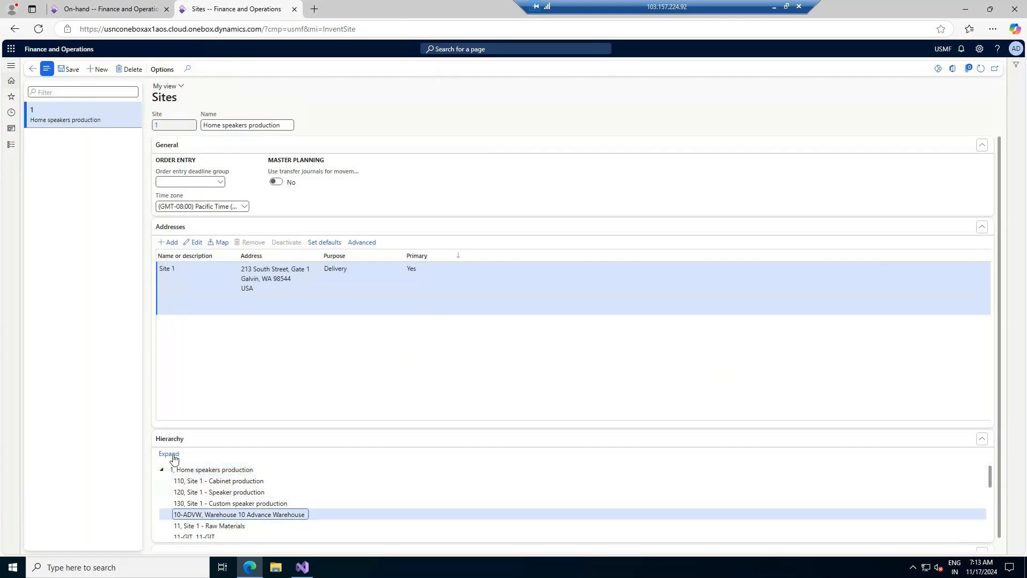
{"action": "left_click", "coordinate": [984, 439]}
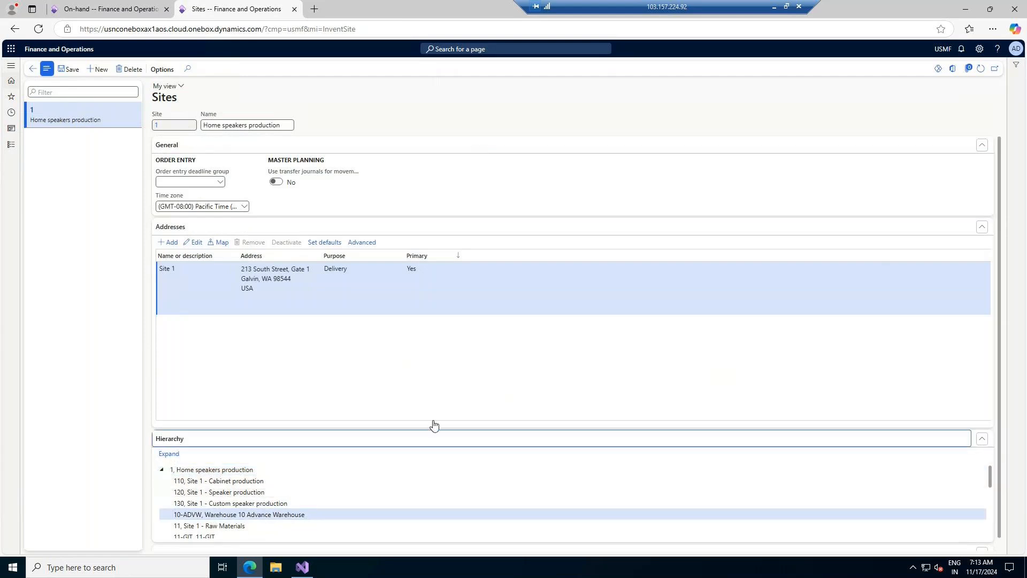
{"action": "left_click", "coordinate": [32, 68]}
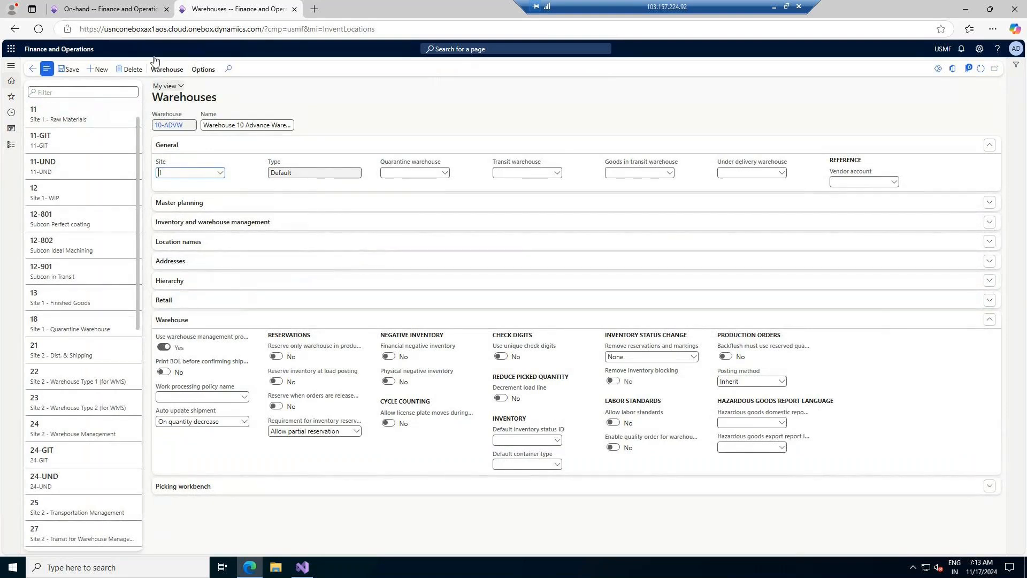
- Duplicate the Warehouses page into a second tab, then return to On-hand
{"action": "right_click", "coordinate": [263, 10]}
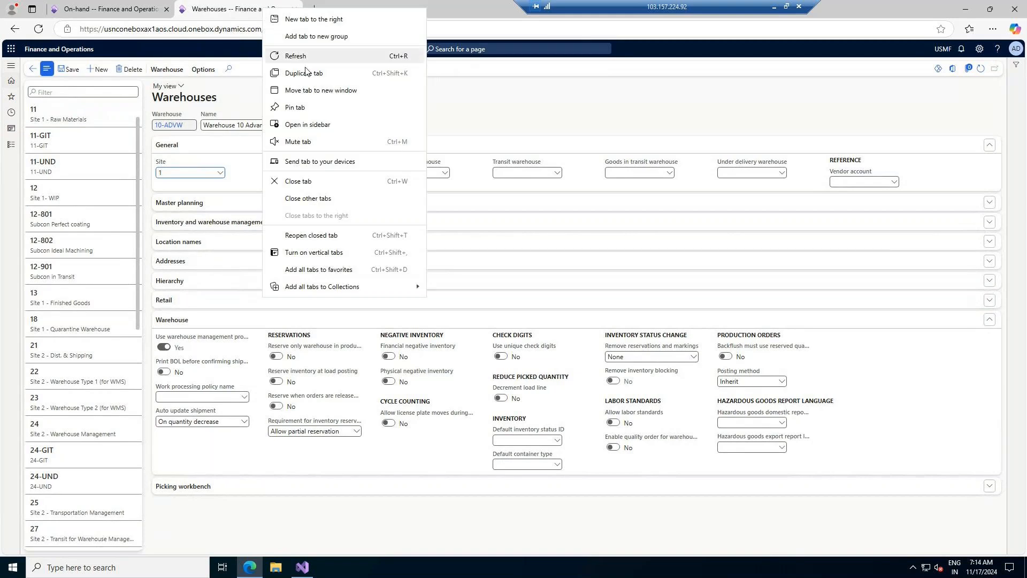
{"action": "left_click", "coordinate": [303, 73]}
{"action": "left_click", "coordinate": [126, 11]}
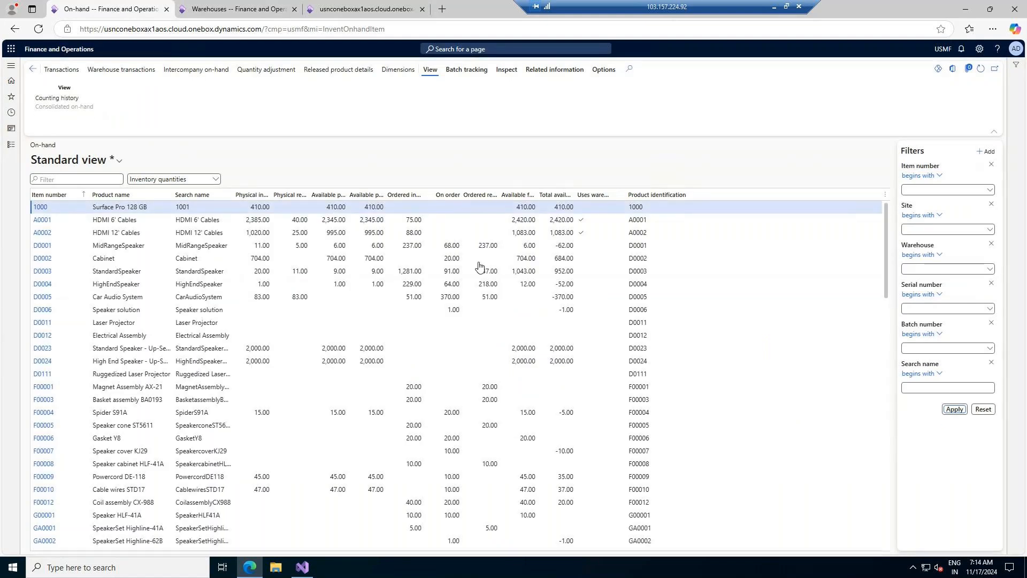
- Show Site, Warehouse, Location, License plate and Inventory status in the On-hand list
{"action": "left_click", "coordinate": [397, 70]}
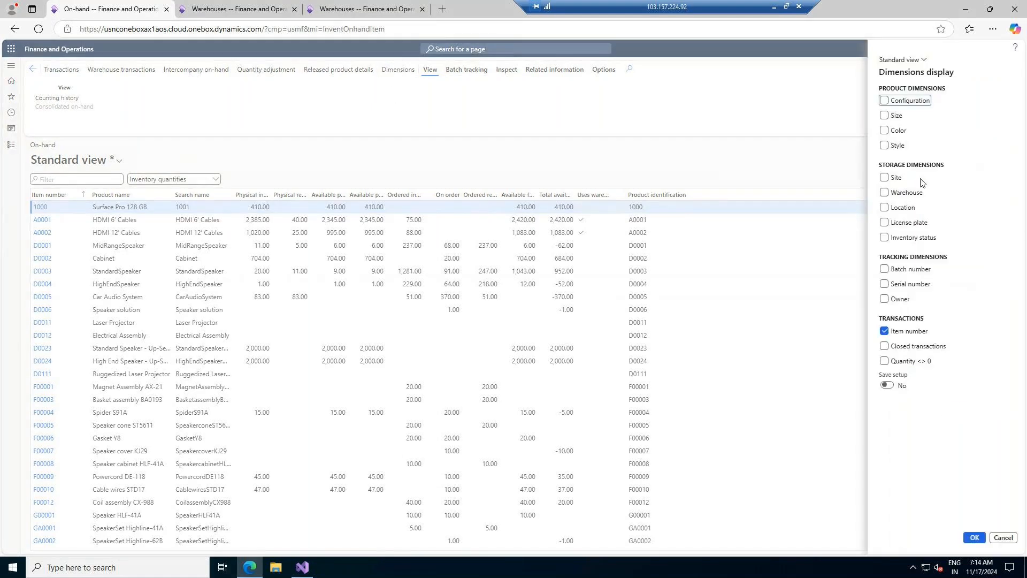
{"action": "left_click", "coordinate": [884, 177]}
{"action": "left_click", "coordinate": [884, 192]}
{"action": "left_click", "coordinate": [884, 207]}
{"action": "left_click", "coordinate": [884, 222]}
{"action": "left_click", "coordinate": [885, 239]}
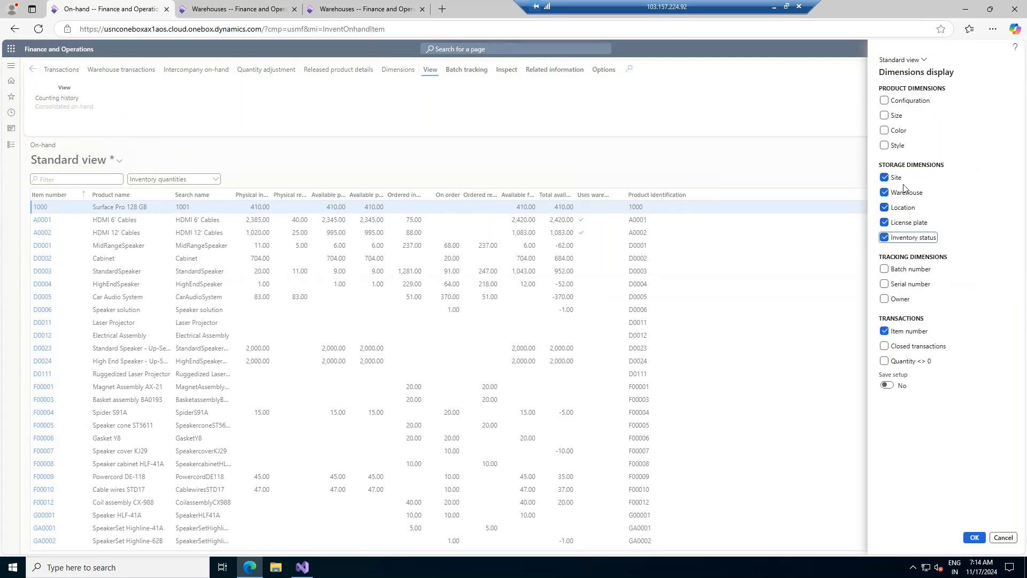
{"action": "left_click", "coordinate": [968, 537]}
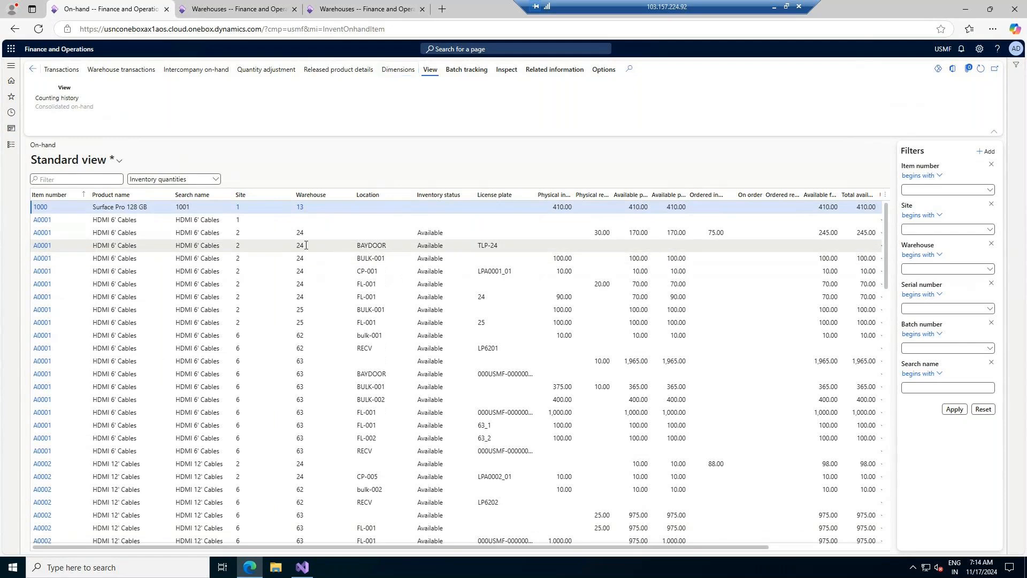
{"action": "left_click", "coordinate": [306, 245]}
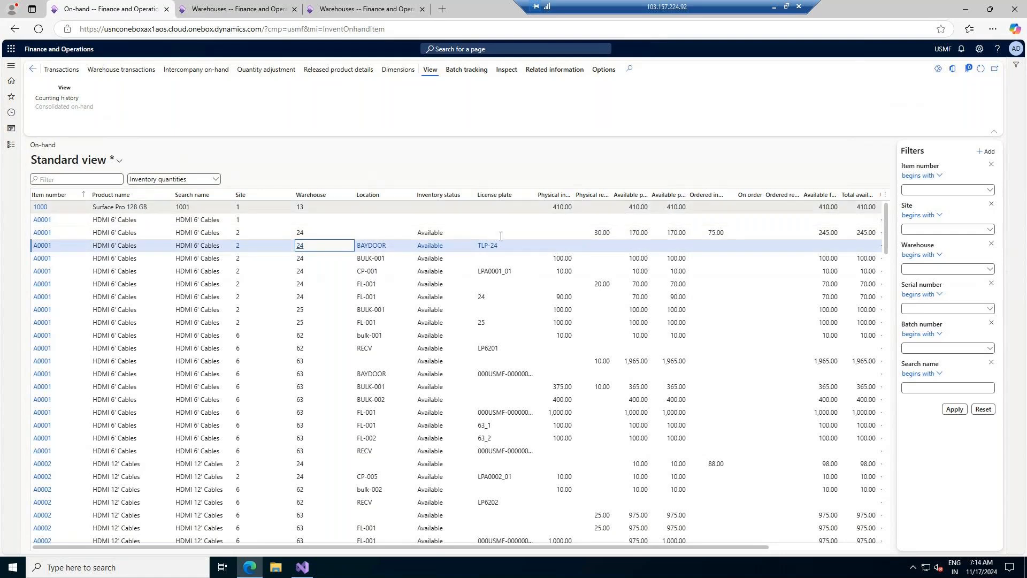
{"action": "mouse_move", "coordinate": [497, 252]}
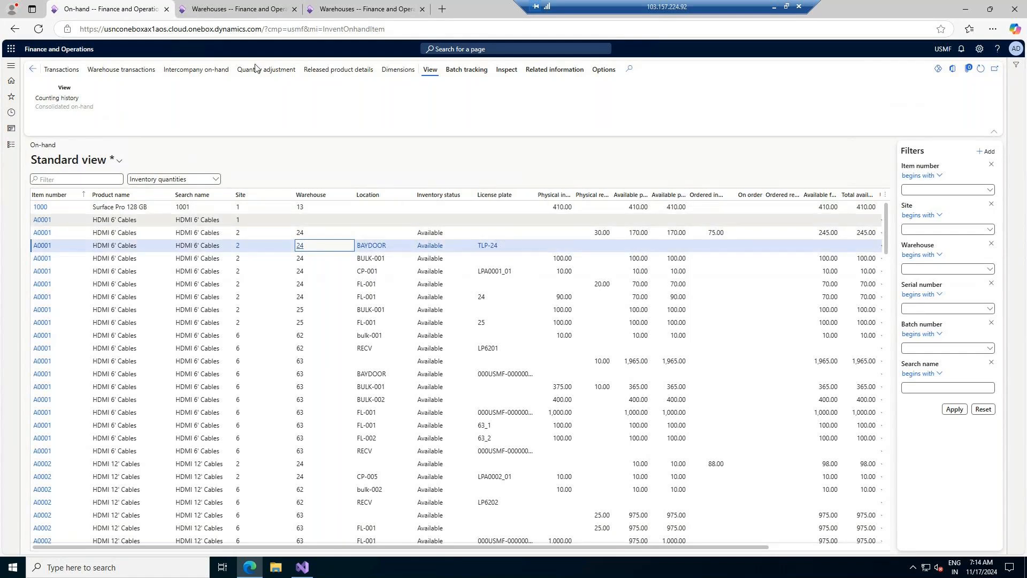
- On the duplicated Warehouses tab, browse the General ledger and Warehouse management Setup menus
{"action": "left_click", "coordinate": [392, 14]}
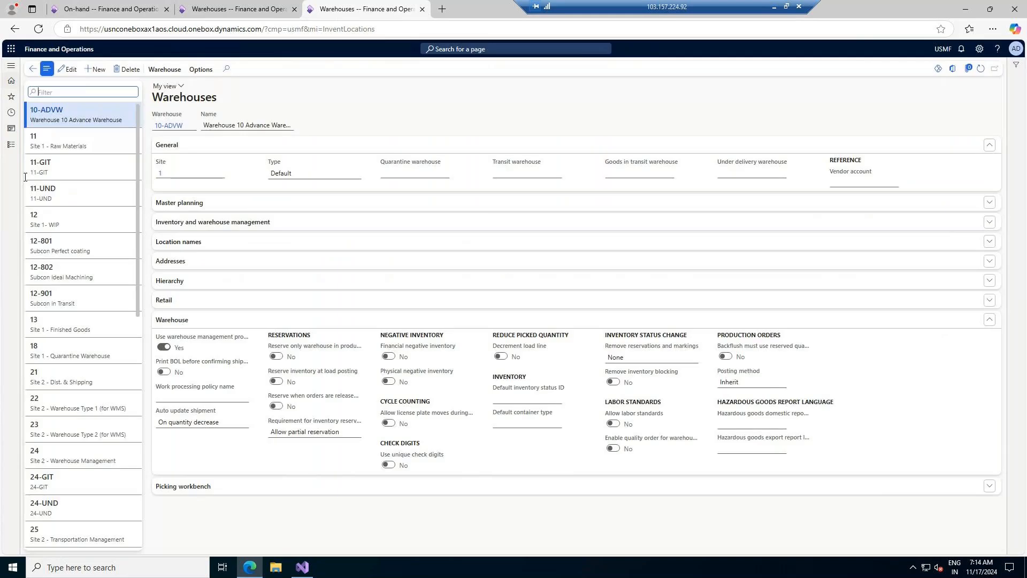
{"action": "left_click", "coordinate": [11, 145]}
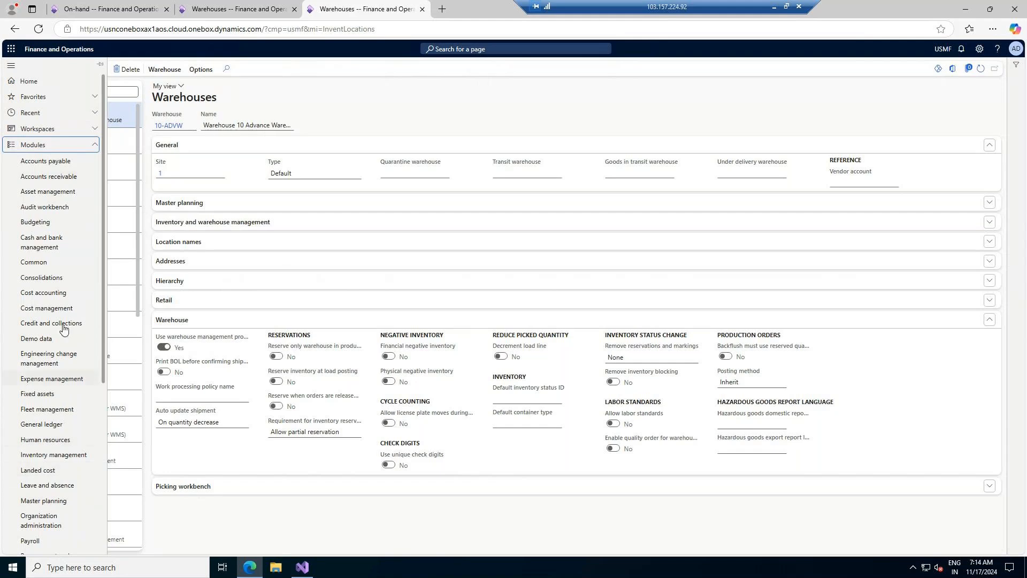
{"action": "left_click", "coordinate": [42, 424]}
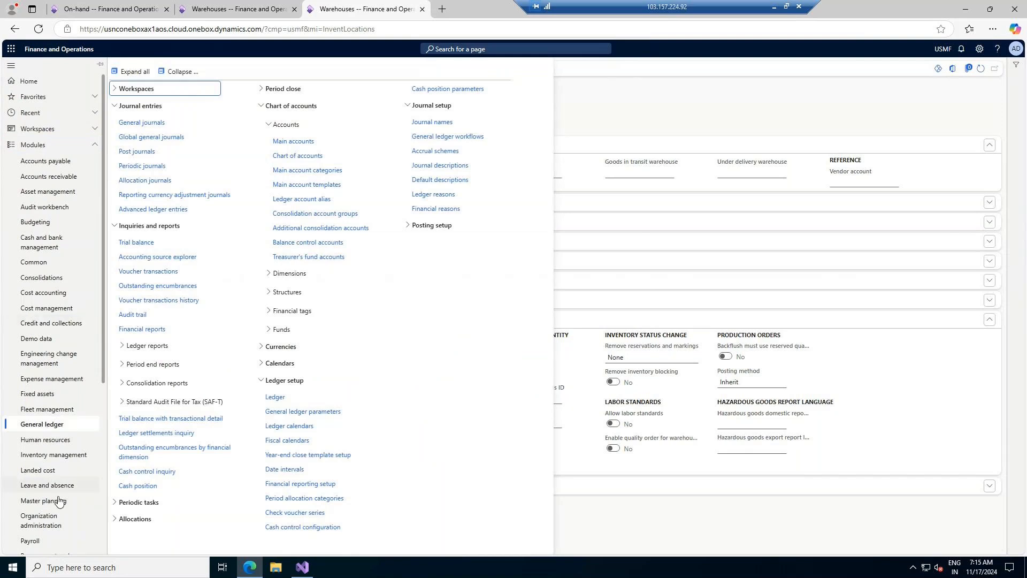
{"action": "scroll", "coordinate": [56, 503], "scroll_direction": "down", "scroll_amount": 5}
{"action": "left_click", "coordinate": [48, 548]}
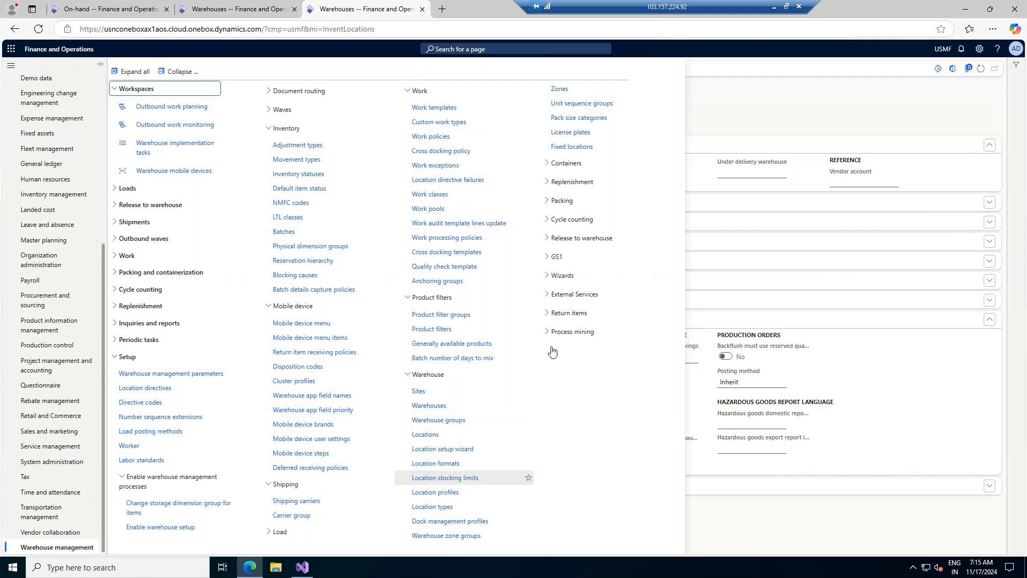
{"action": "left_click", "coordinate": [180, 71]}
{"action": "left_click", "coordinate": [125, 274]}
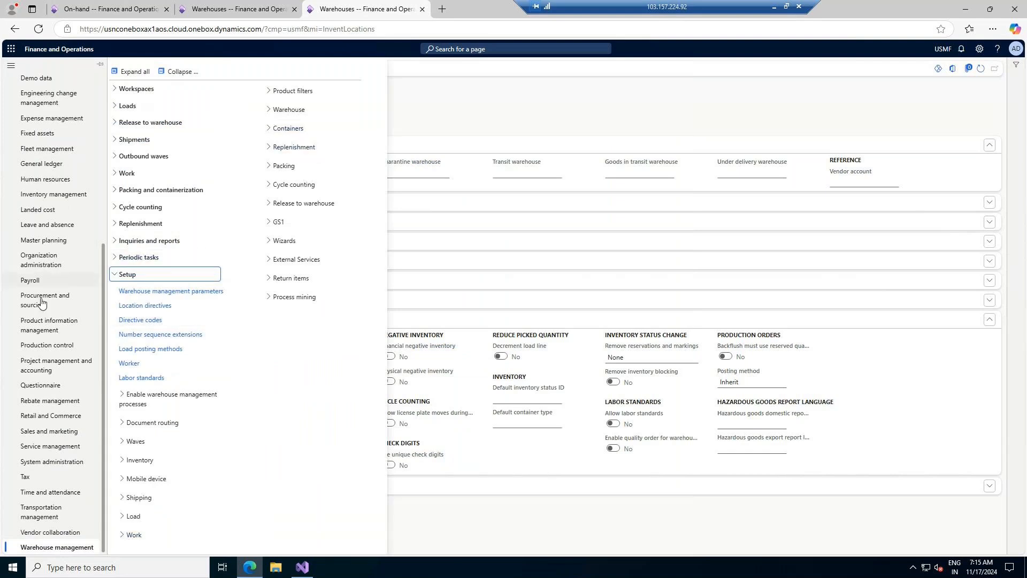
- Browse the Inventory management Setup, Dimensions and Inventory setup menu groups
{"action": "left_click", "coordinate": [55, 194]}
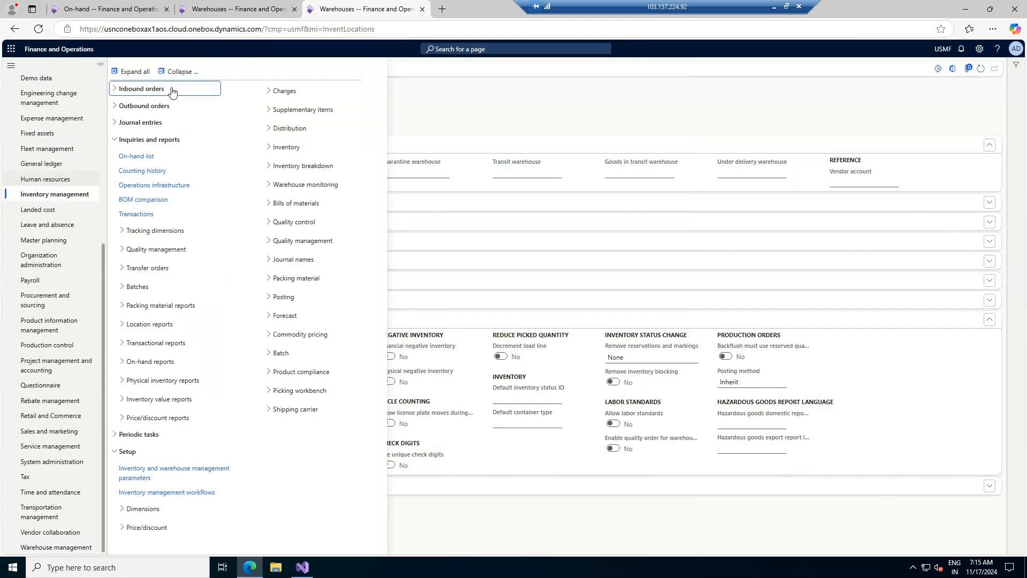
{"action": "left_click", "coordinate": [179, 71]}
{"action": "left_click", "coordinate": [129, 173]}
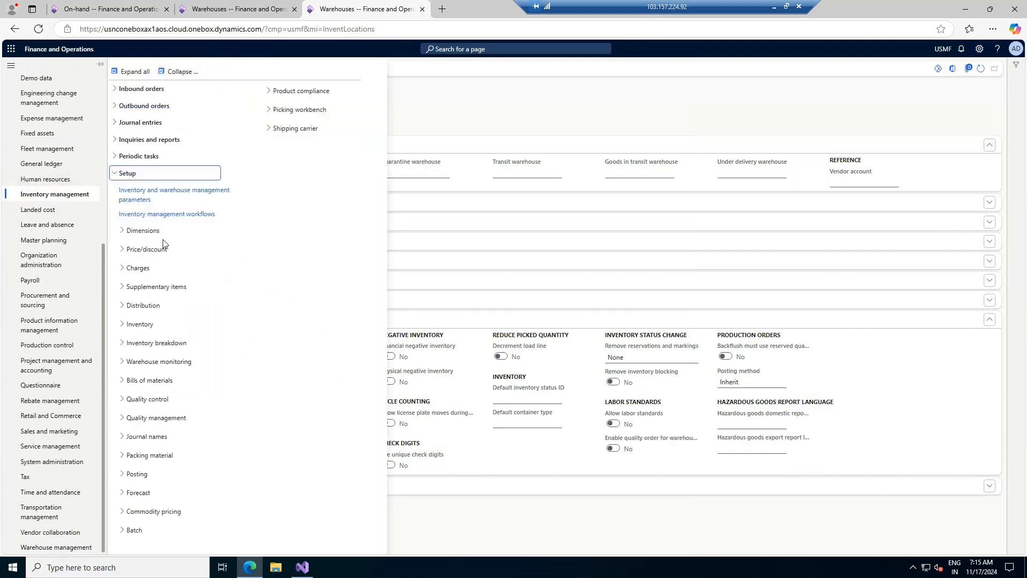
{"action": "left_click", "coordinate": [143, 230]}
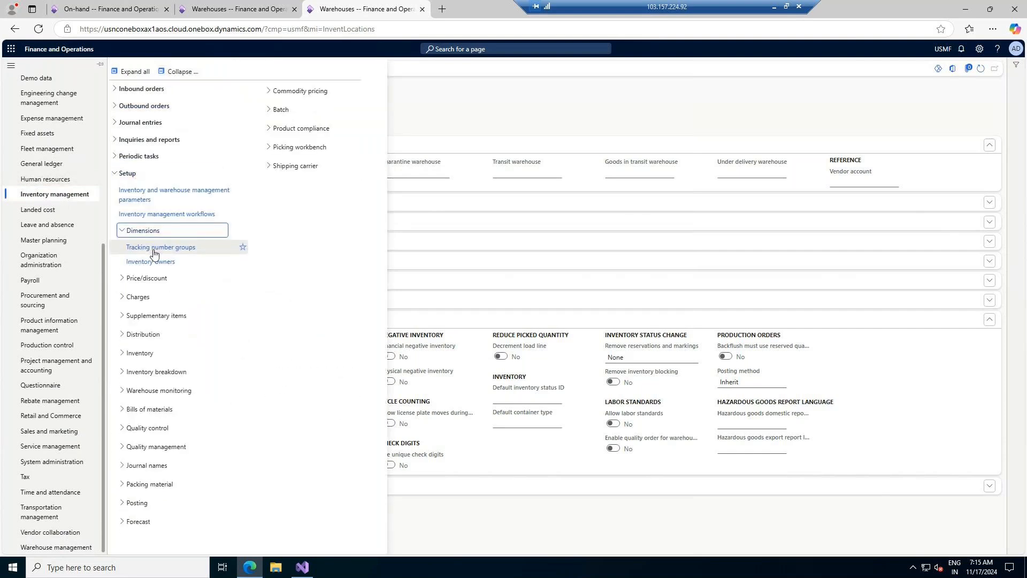
{"action": "left_click", "coordinate": [142, 354]}
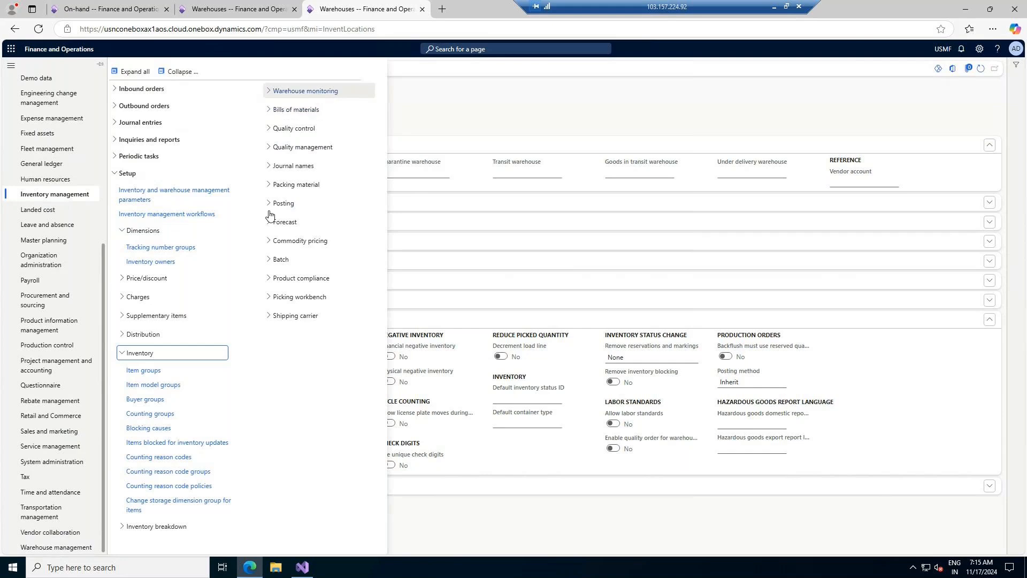
- Browse Warehouse management's warehouse-process, inventory and warehouse setup groups, then close the module menu
{"action": "left_click", "coordinate": [64, 546]}
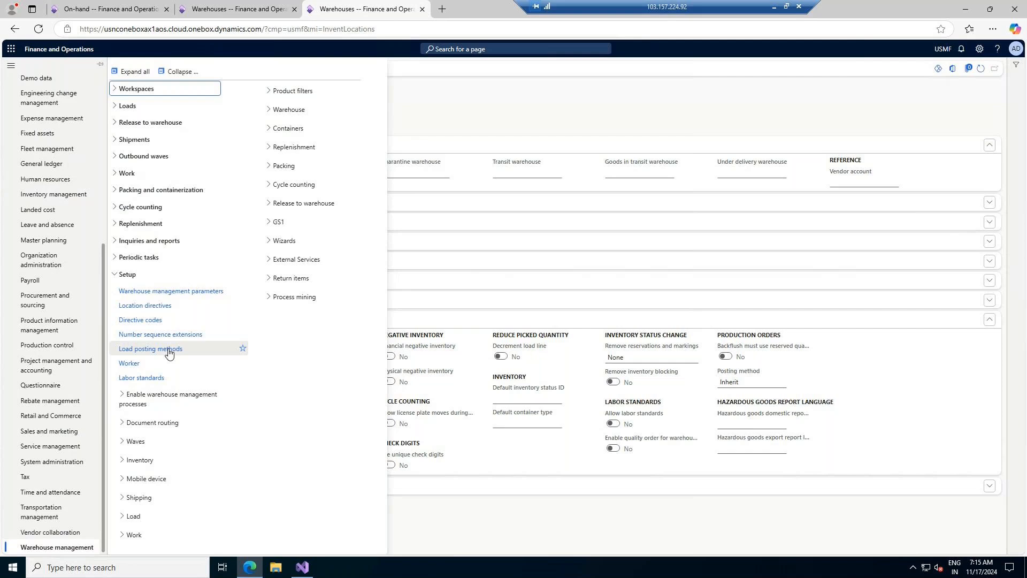
{"action": "left_click", "coordinate": [131, 400]}
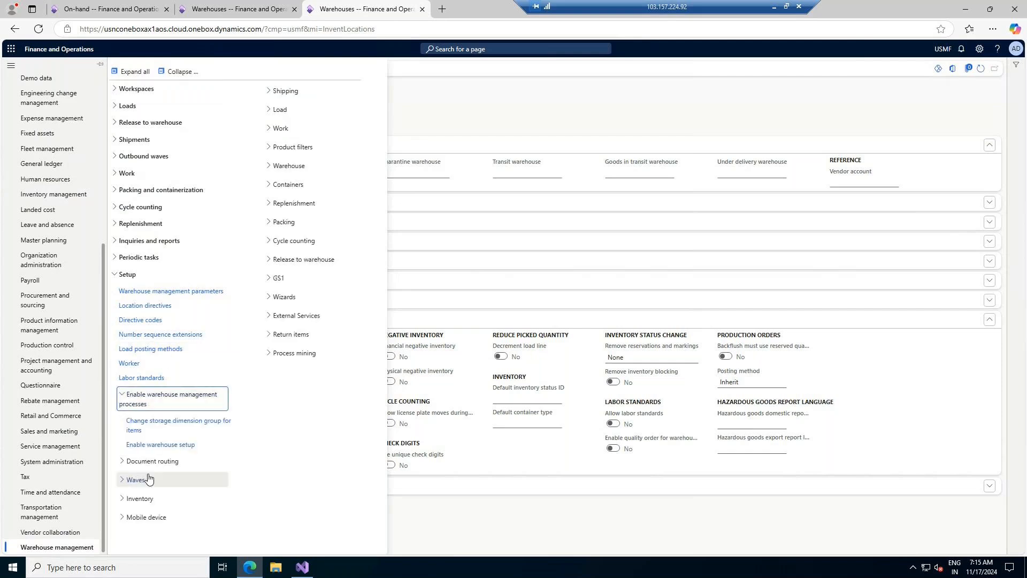
{"action": "left_click", "coordinate": [140, 499]}
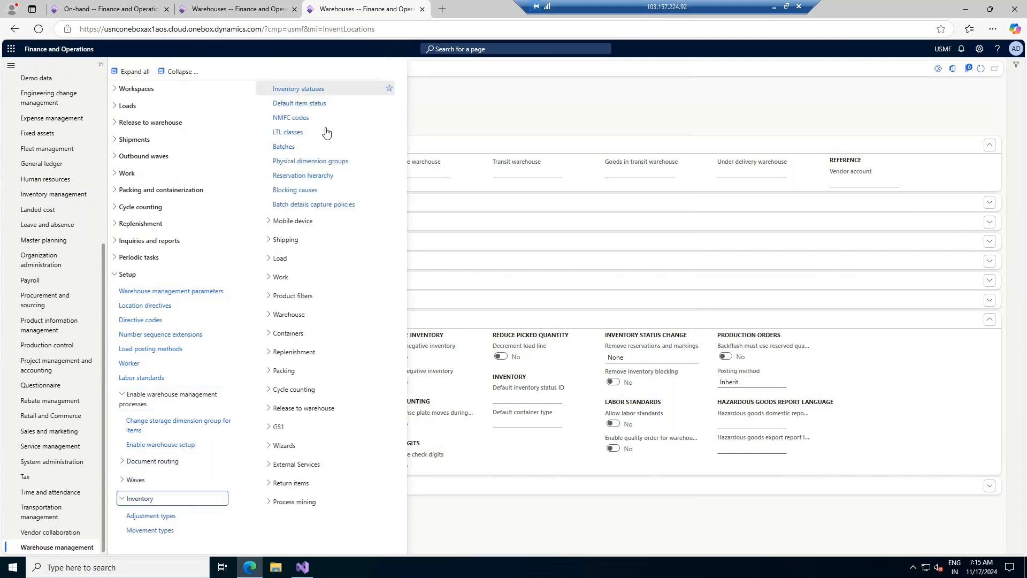
{"action": "left_click", "coordinate": [291, 315]}
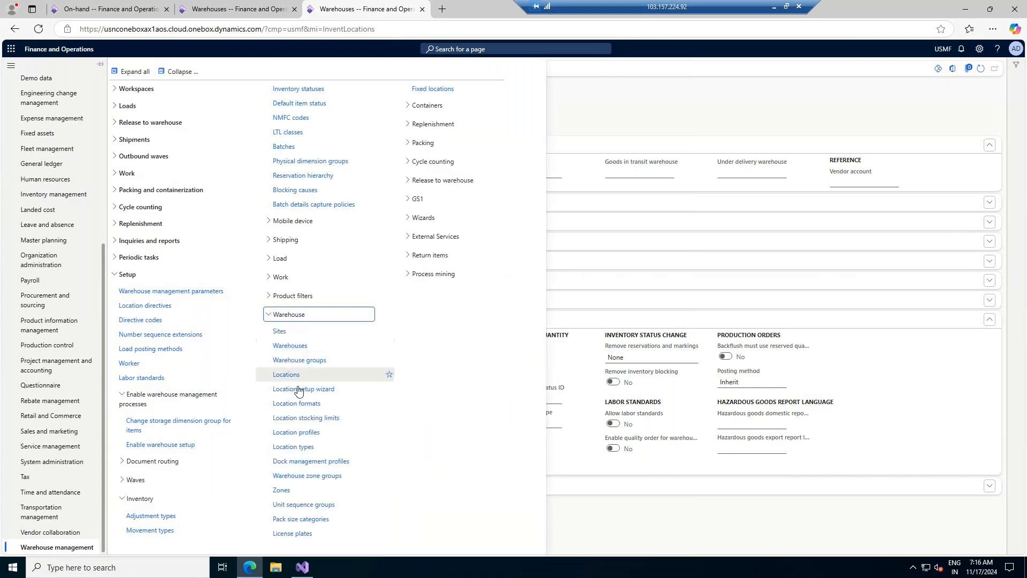
{"action": "left_click", "coordinate": [300, 518]}
{"action": "left_click", "coordinate": [500, 48]}
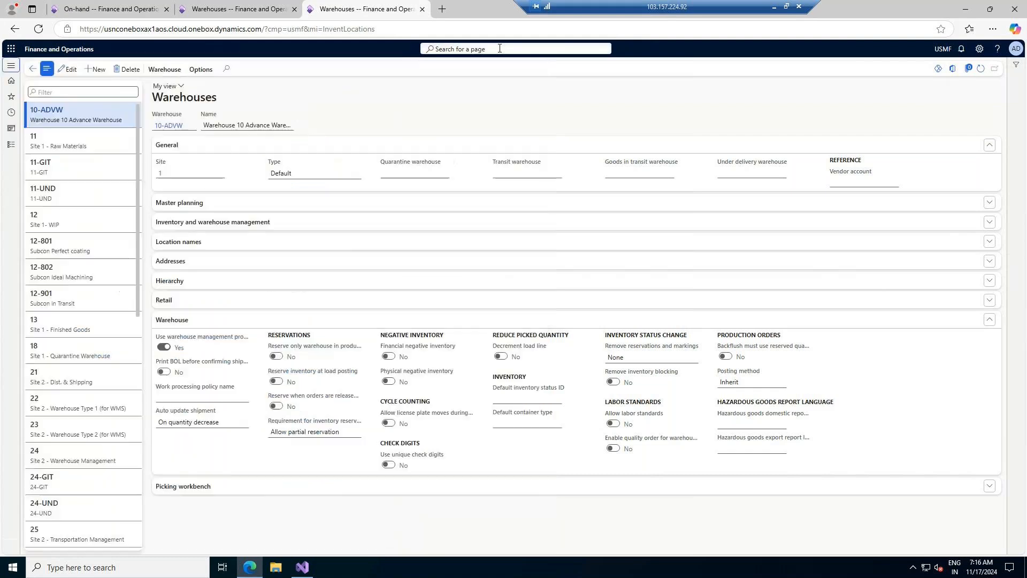
- Search pages for 'storag' and open Storage dimension groups from the results
{"action": "type", "text": "storage"}
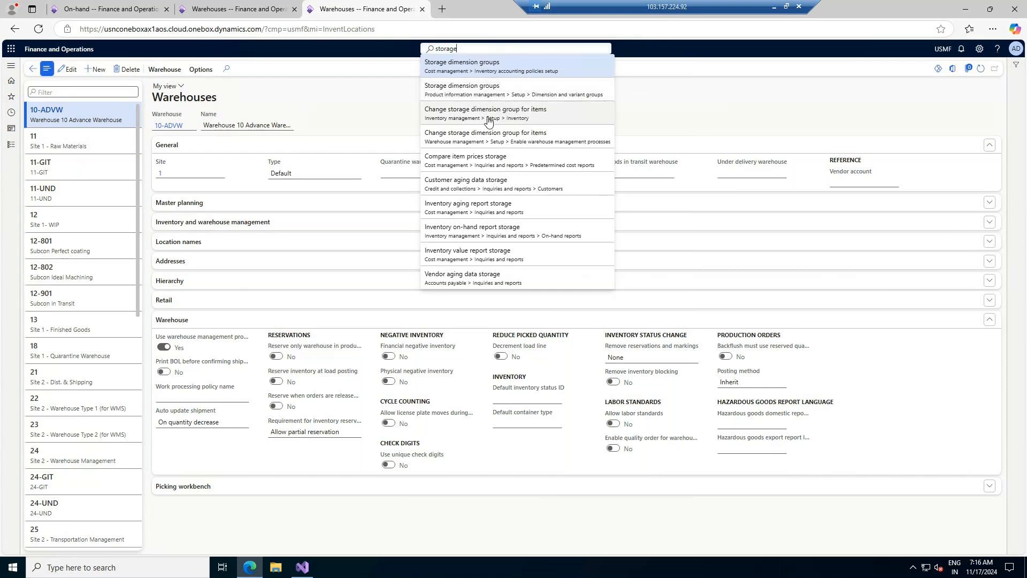
{"action": "left_click", "coordinate": [12, 144]}
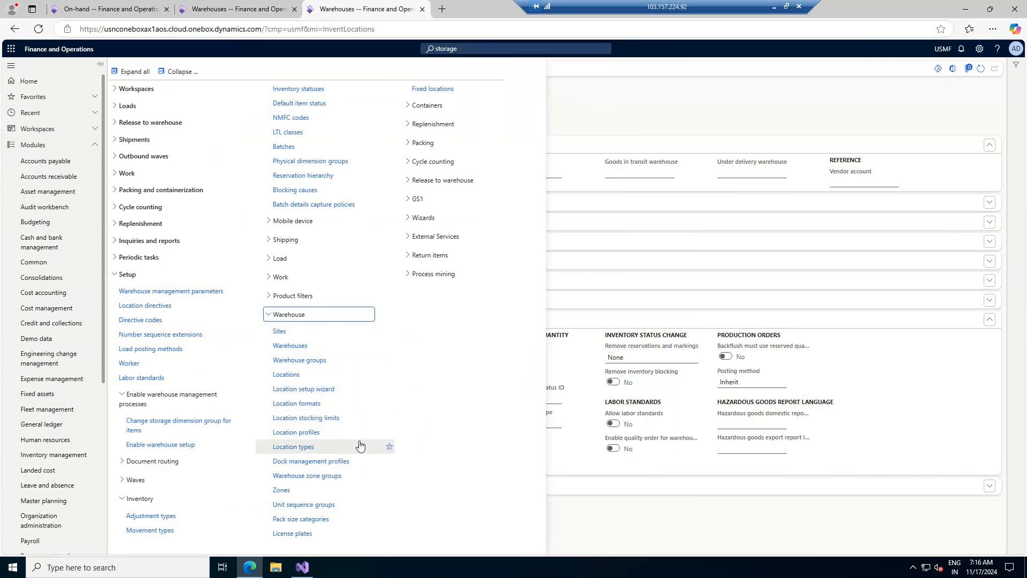
{"action": "left_click", "coordinate": [476, 49]}
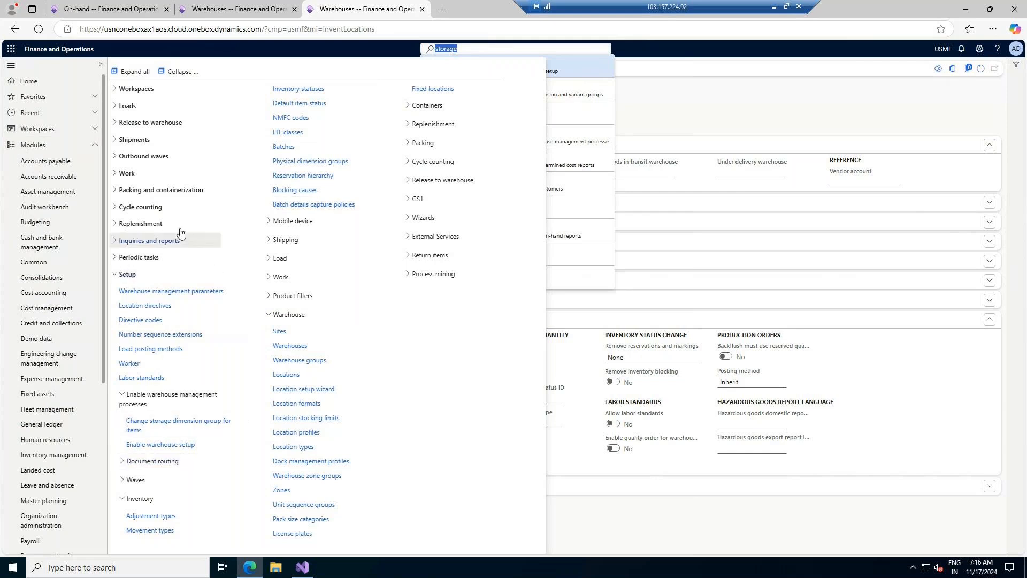
{"action": "left_click", "coordinate": [127, 275]}
{"action": "left_click", "coordinate": [127, 275]}
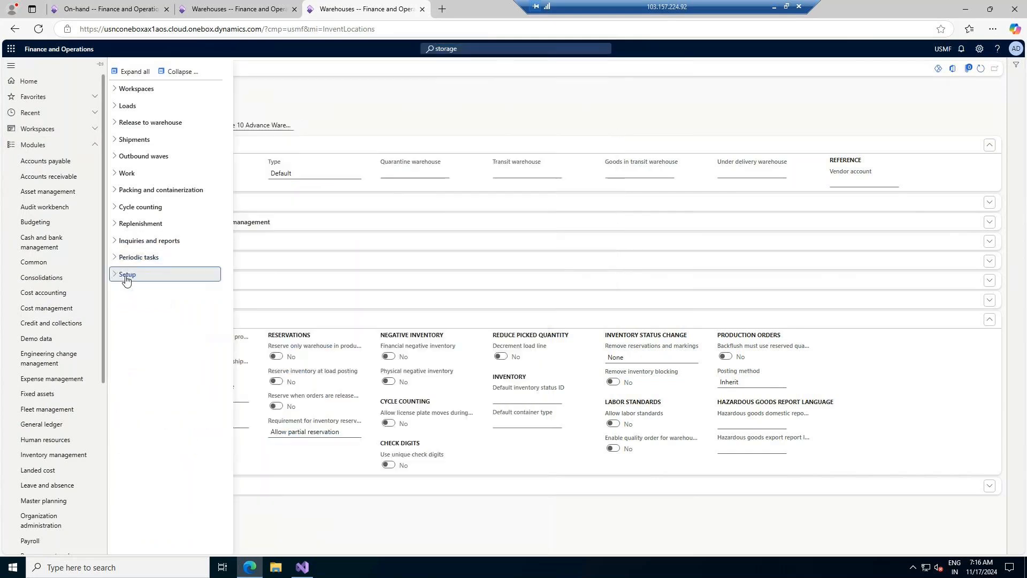
{"action": "left_click", "coordinate": [127, 275]}
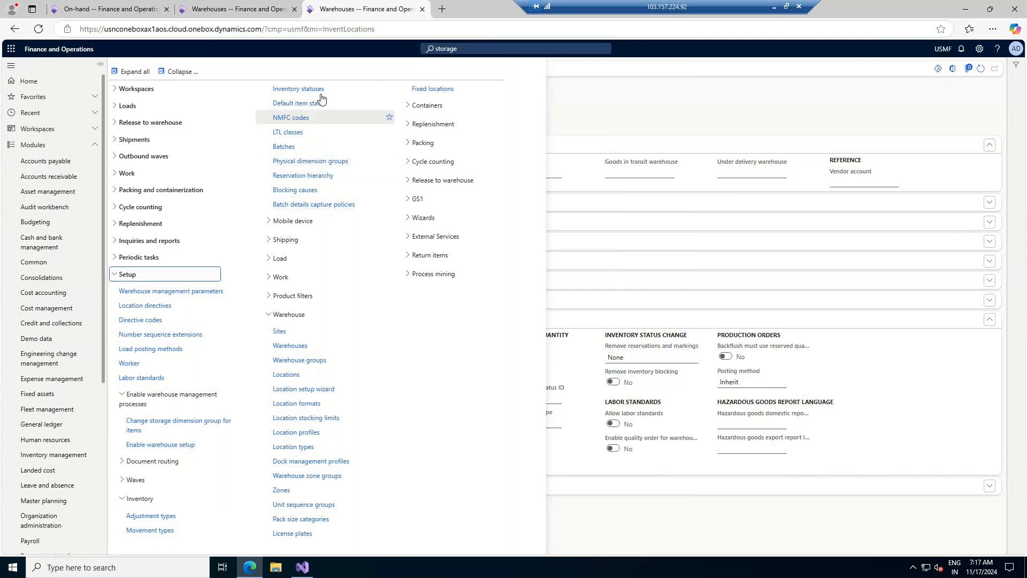
{"action": "left_click", "coordinate": [495, 49]}
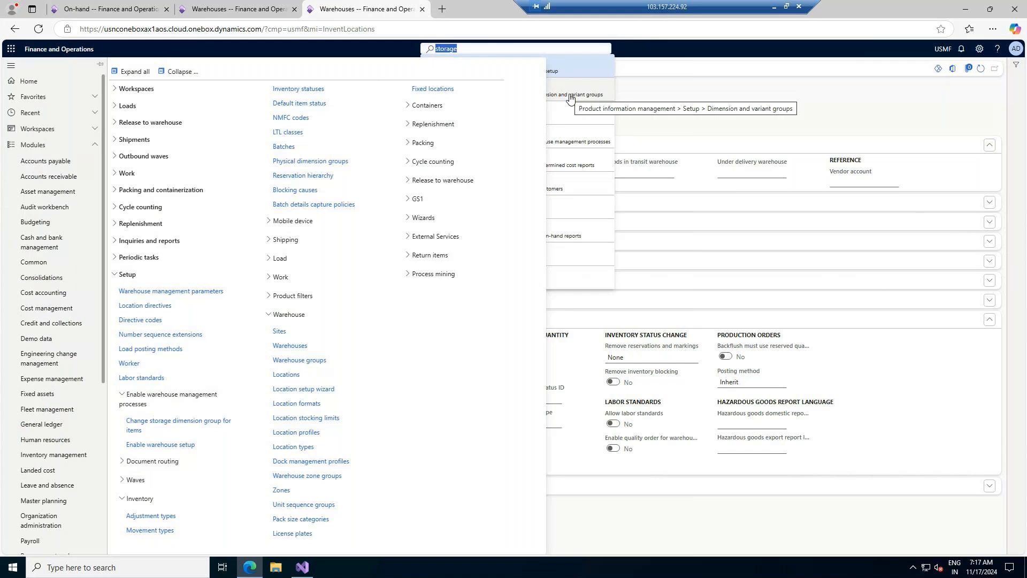
{"action": "left_click", "coordinate": [570, 98]}
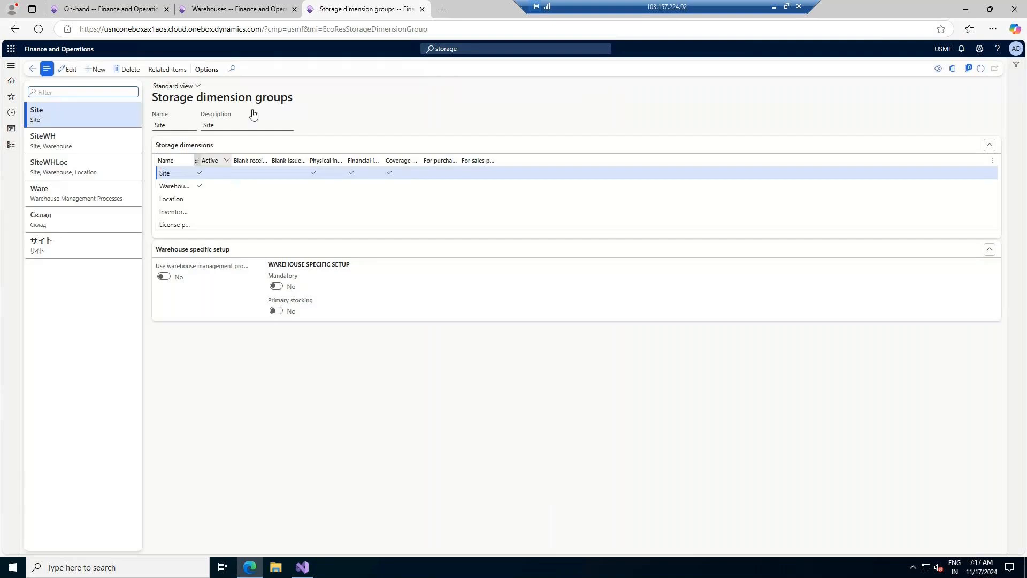
- Open Storage dimension groups via Modules > Dimension and variant groups
{"action": "left_click", "coordinate": [7, 153]}
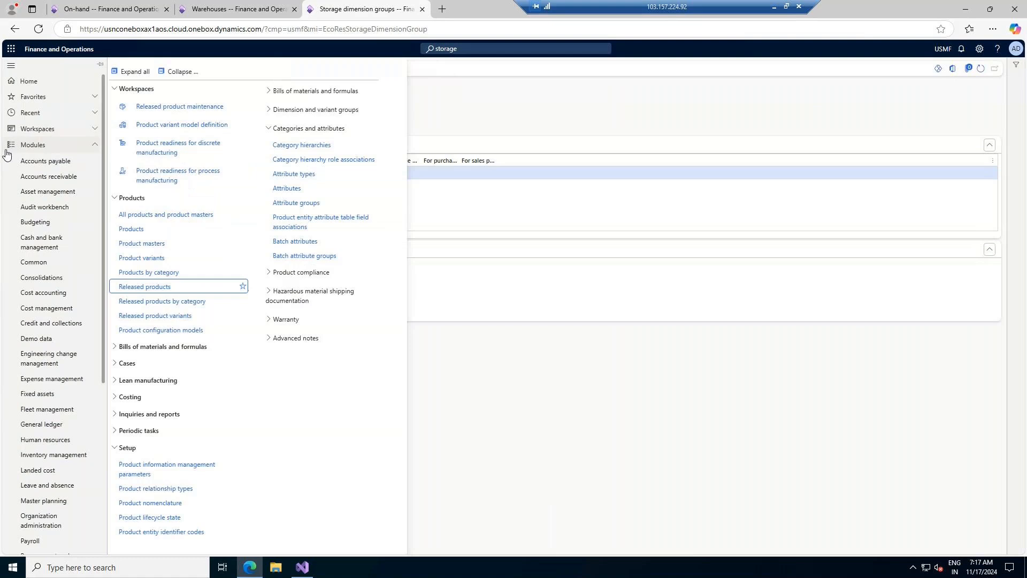
{"action": "left_click", "coordinate": [294, 111]}
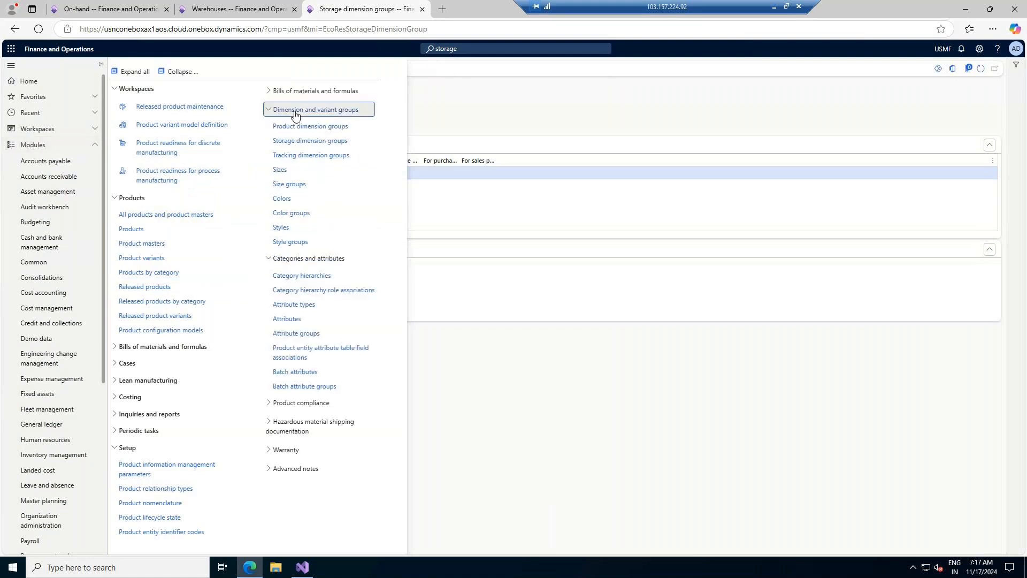
{"action": "left_click", "coordinate": [300, 143]}
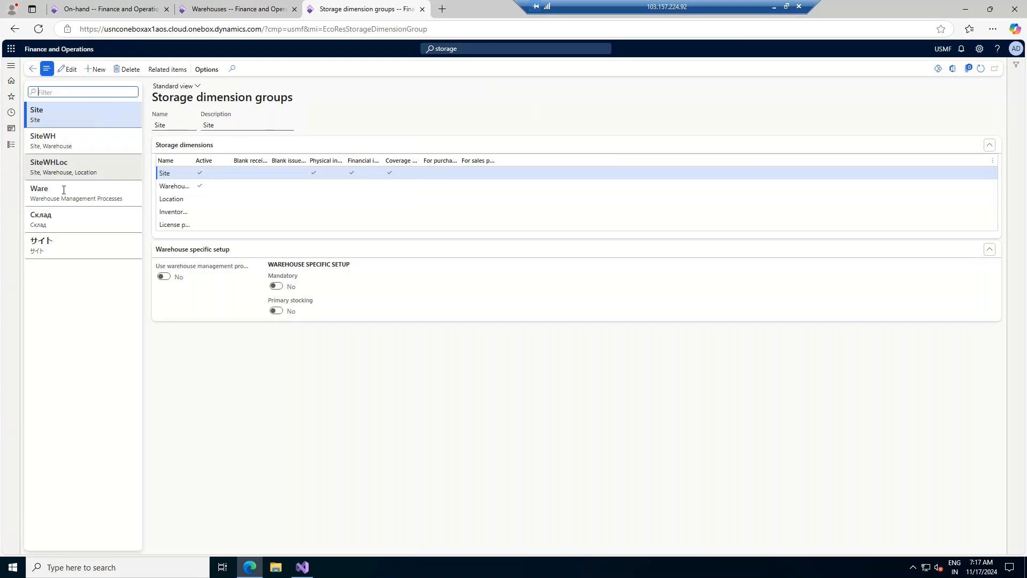
- Compare the Ware, SiteWH, Site and SiteWHLoc groups and widen the Name column
{"action": "left_click", "coordinate": [80, 193]}
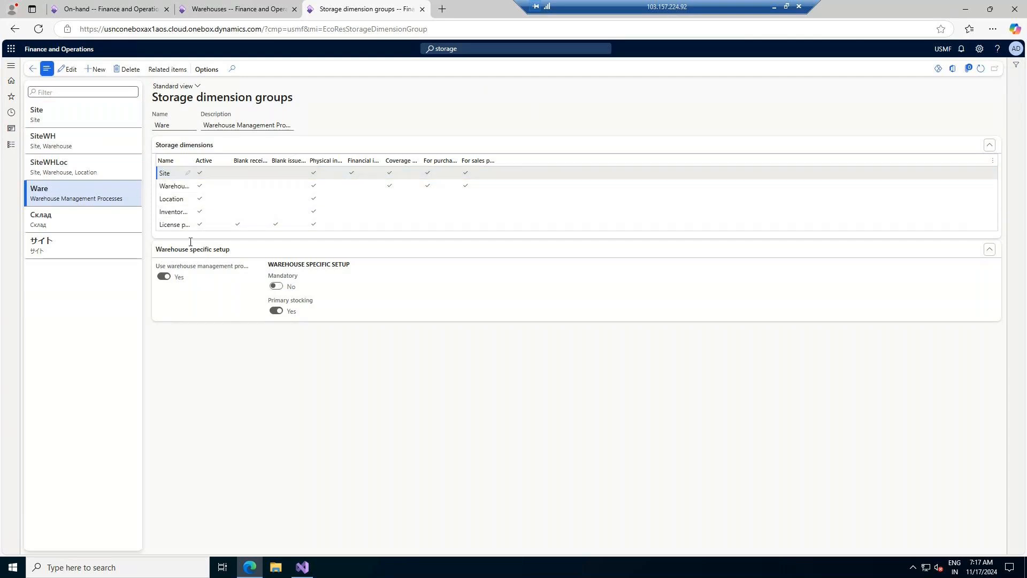
{"action": "left_click", "coordinate": [91, 137]}
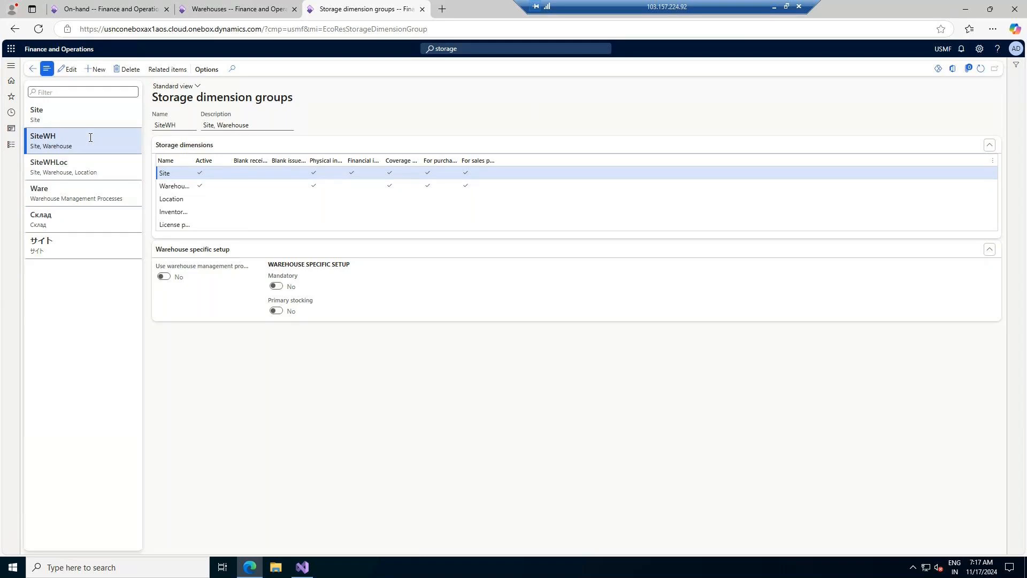
{"action": "left_click", "coordinate": [85, 119]}
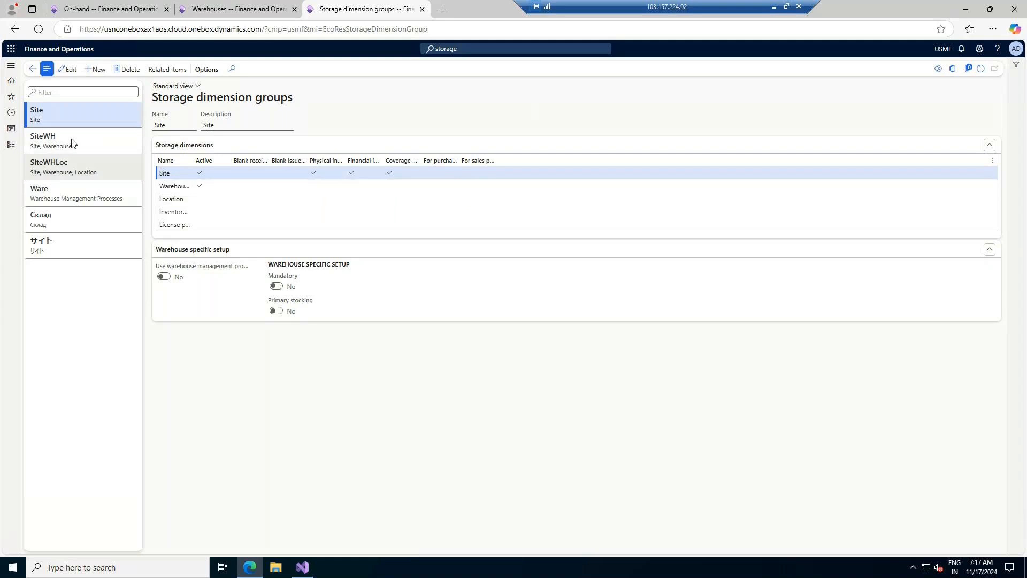
{"action": "left_click", "coordinate": [57, 140]}
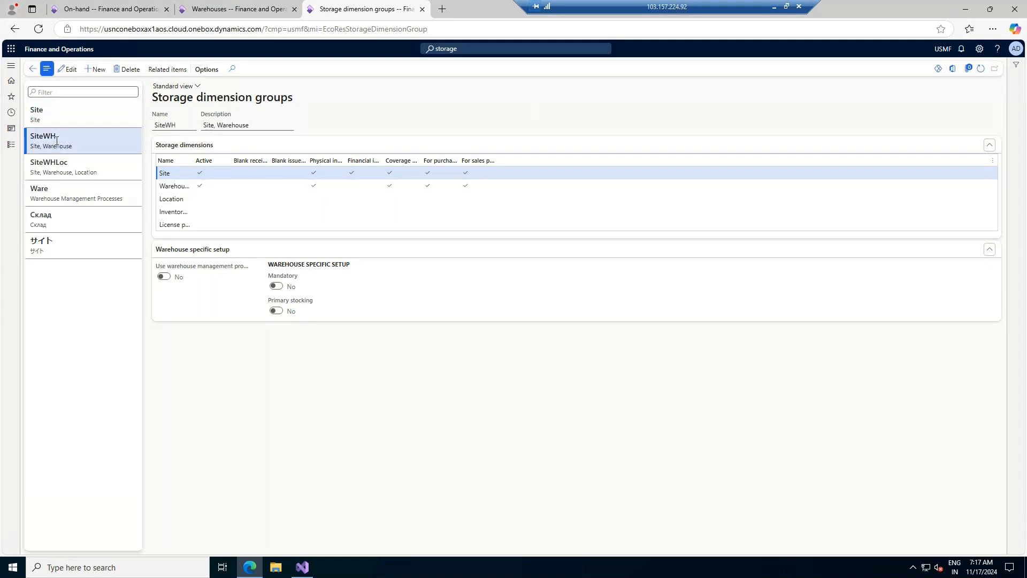
{"action": "left_click", "coordinate": [59, 173]}
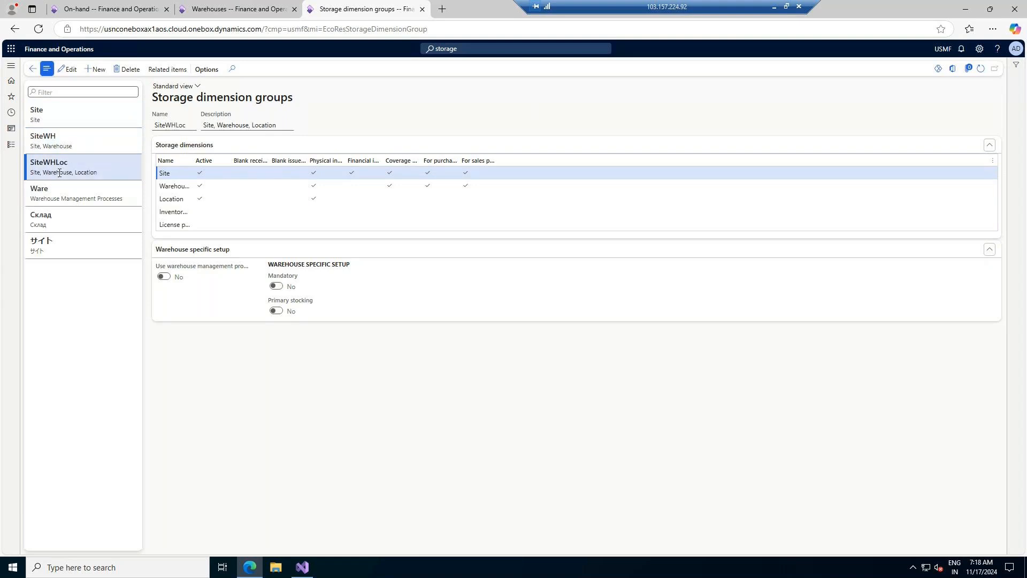
{"action": "left_click", "coordinate": [63, 199]}
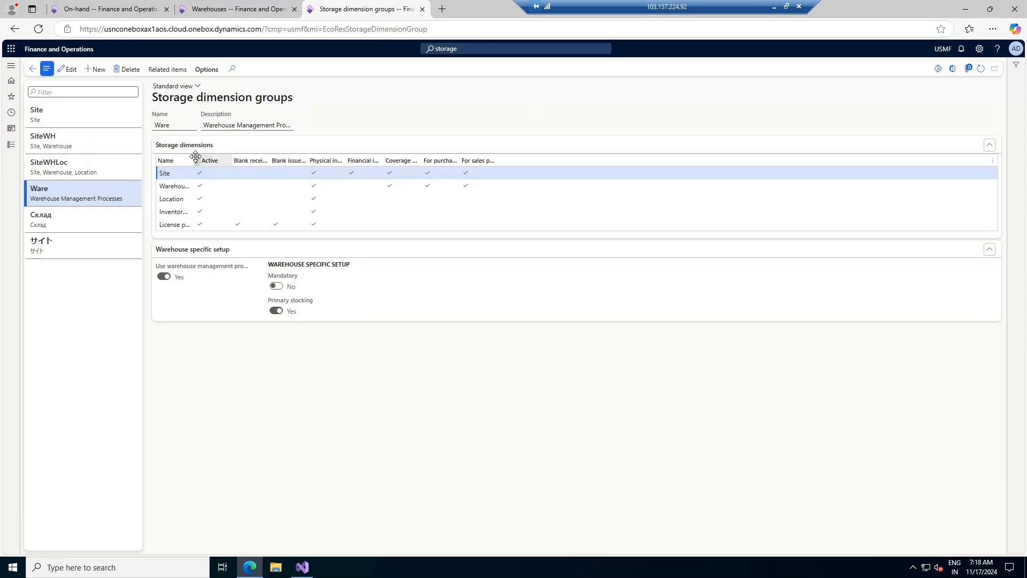
{"action": "left_click_drag", "start_coordinate": [198, 160], "coordinate": [221, 161]}
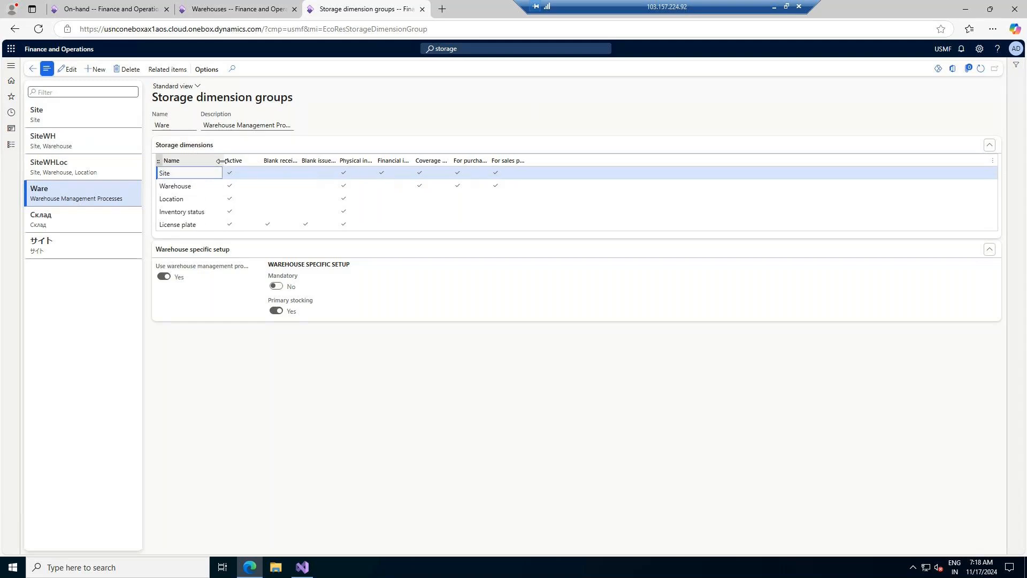
- Create a new storage dimension group AdvWarehou with description 'Advance Warehouse'
{"action": "left_click", "coordinate": [93, 70]}
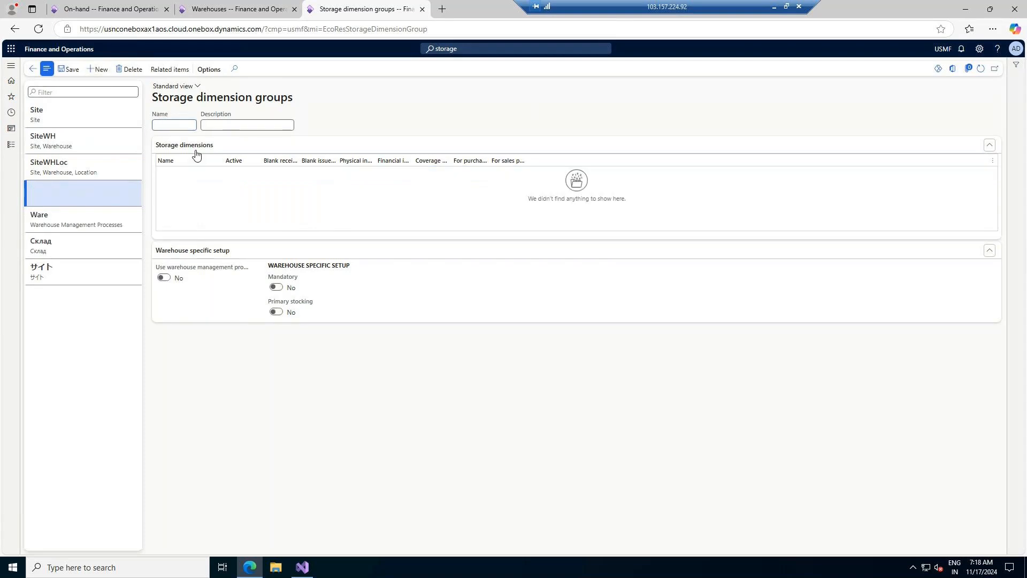
{"action": "type", "text": "AdvWarehou"}
{"action": "key", "text": "Tab"}
{"action": "type", "text": "Advance W"}
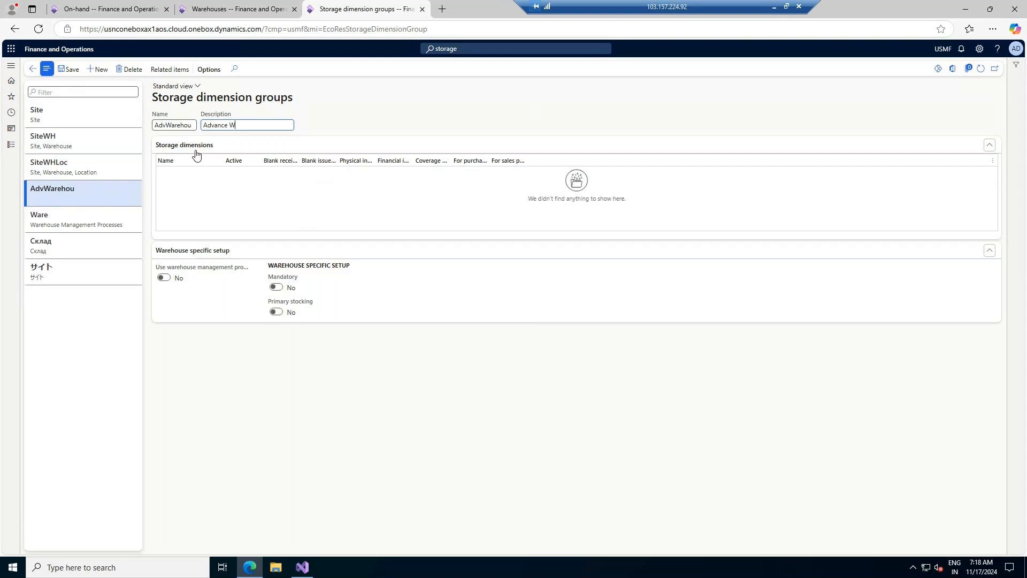
{"action": "type", "text": "arehouse Manag"}
{"action": "key", "text": "BackSpace"}
{"action": "key", "text": "BackSpace"}
{"action": "key", "text": "BackSpace"}
{"action": "key", "text": "BackSpace"}
{"action": "key", "text": "BackSpace"}
{"action": "type", "text": "e"}
- Enable warehouse management processes and save the group, leaving Mandatory at No
{"action": "left_click", "coordinate": [252, 14]}
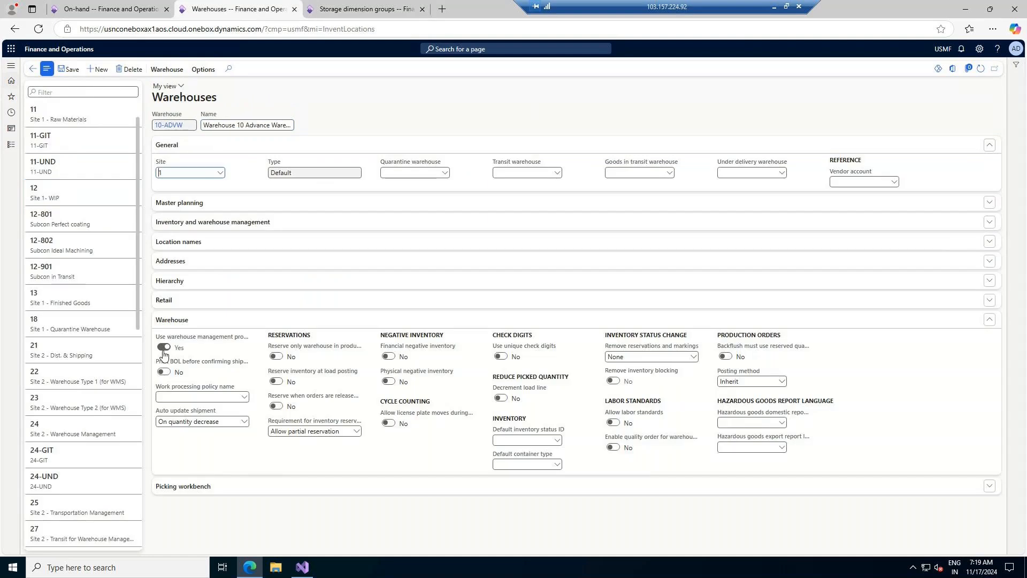
{"action": "key", "text": "ctrl+Tab"}
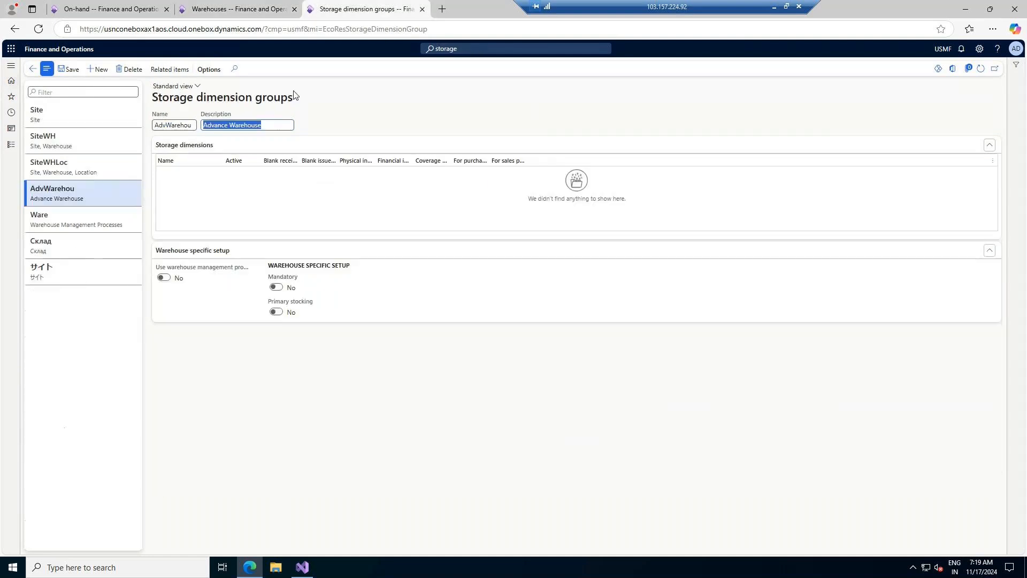
{"action": "left_click", "coordinate": [164, 278]}
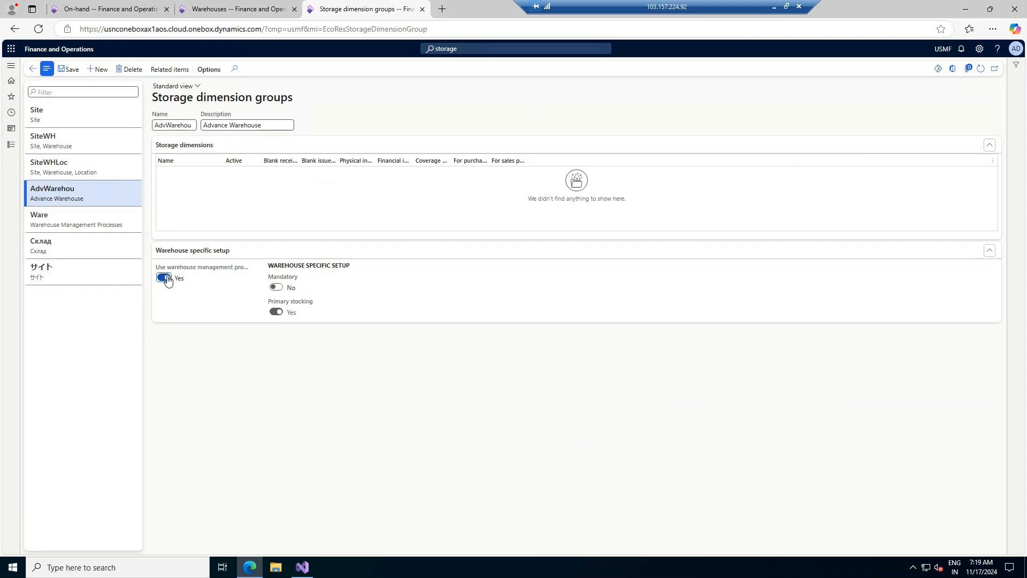
{"action": "left_click", "coordinate": [68, 71]}
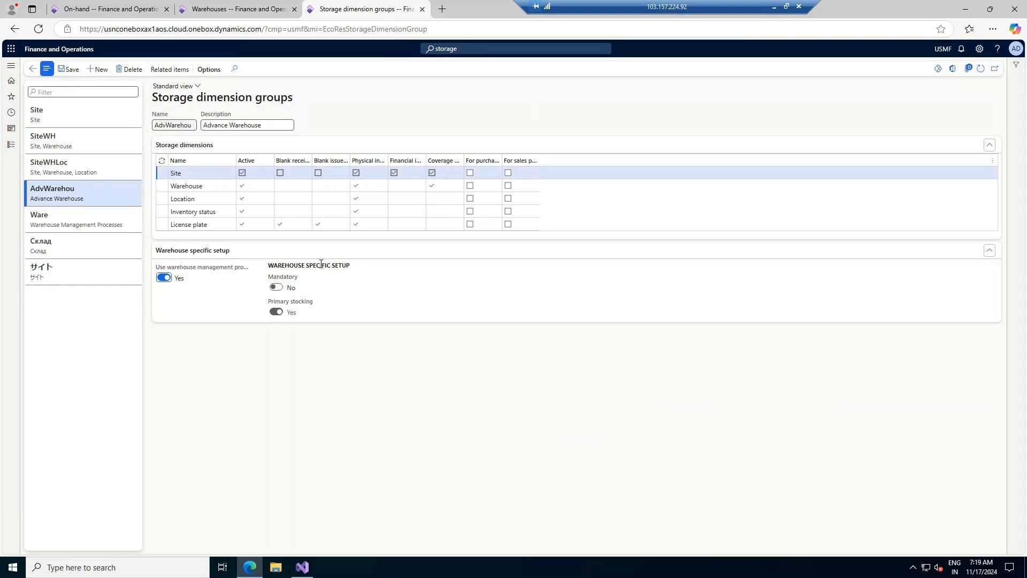
{"action": "left_click", "coordinate": [276, 287]}
{"action": "left_click", "coordinate": [277, 288]}
- Duplicate the Storage dimension groups page into a new tab
{"action": "left_click", "coordinate": [238, 9]}
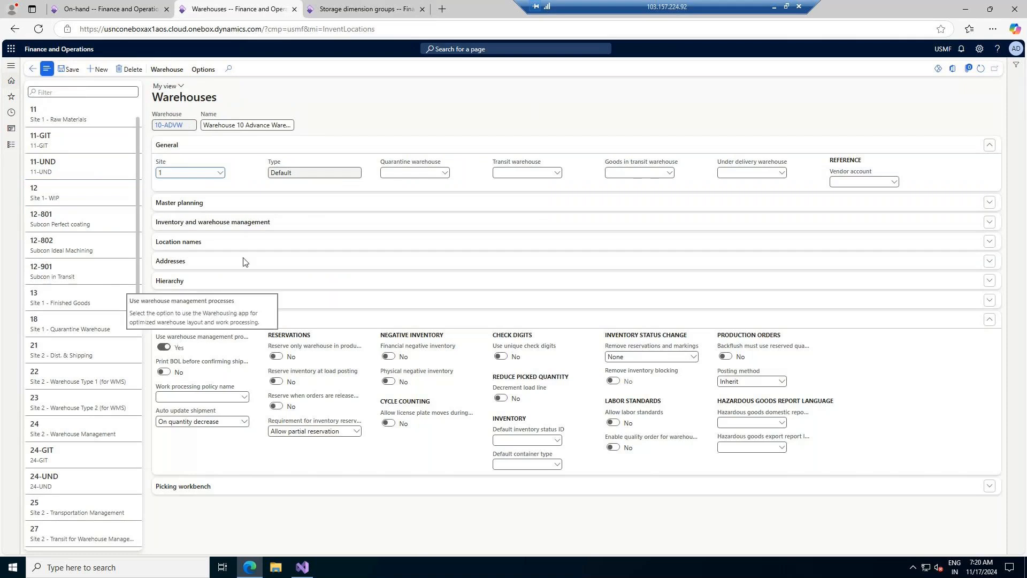
{"action": "left_click", "coordinate": [363, 9]}
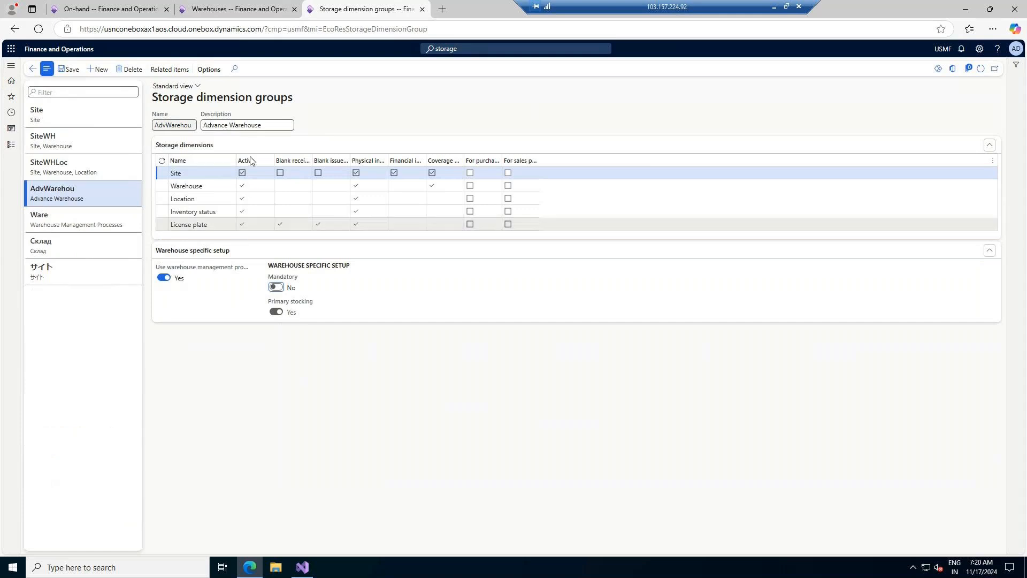
{"action": "right_click", "coordinate": [363, 8]}
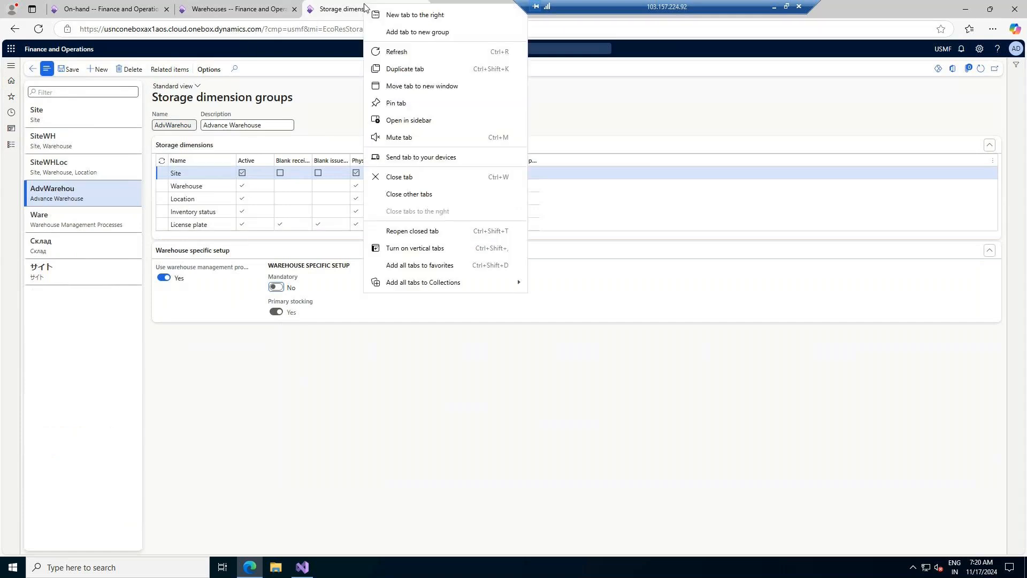
{"action": "left_click", "coordinate": [400, 69]}
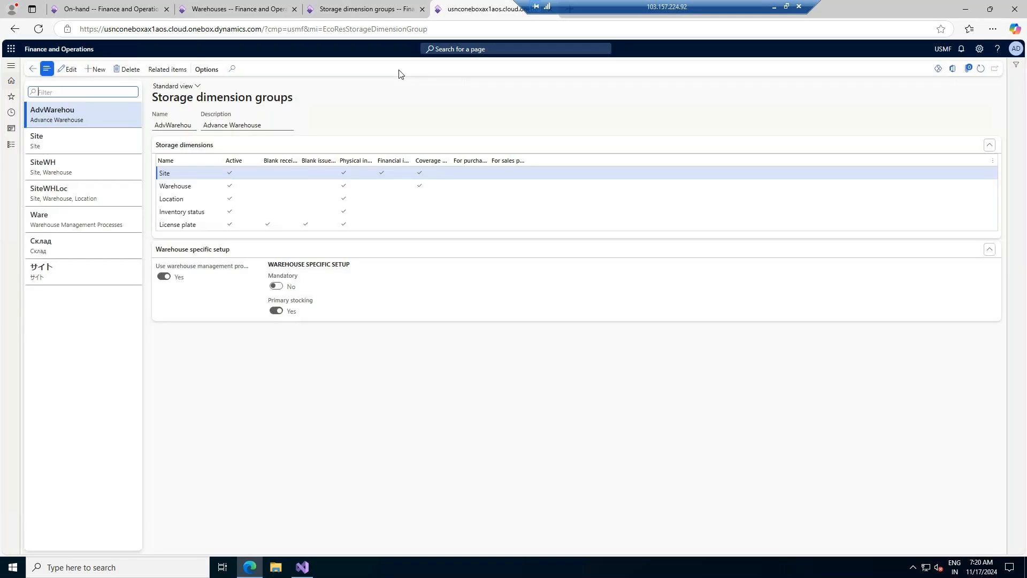
- Bring up the Product information management pages from the Modules list
{"action": "left_click", "coordinate": [11, 144]}
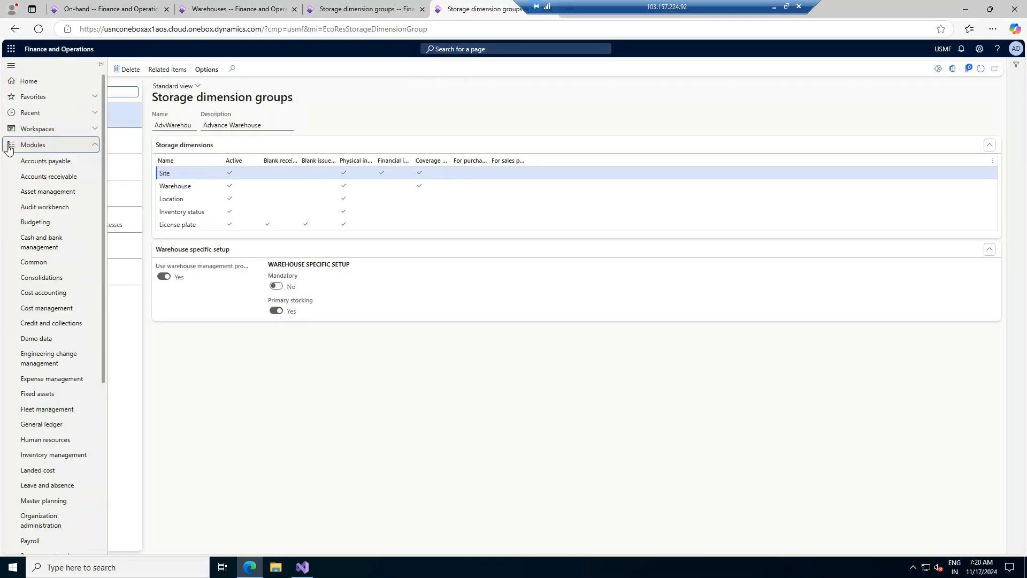
{"action": "scroll", "coordinate": [47, 500], "scroll_direction": "down", "scroll_amount": 2}
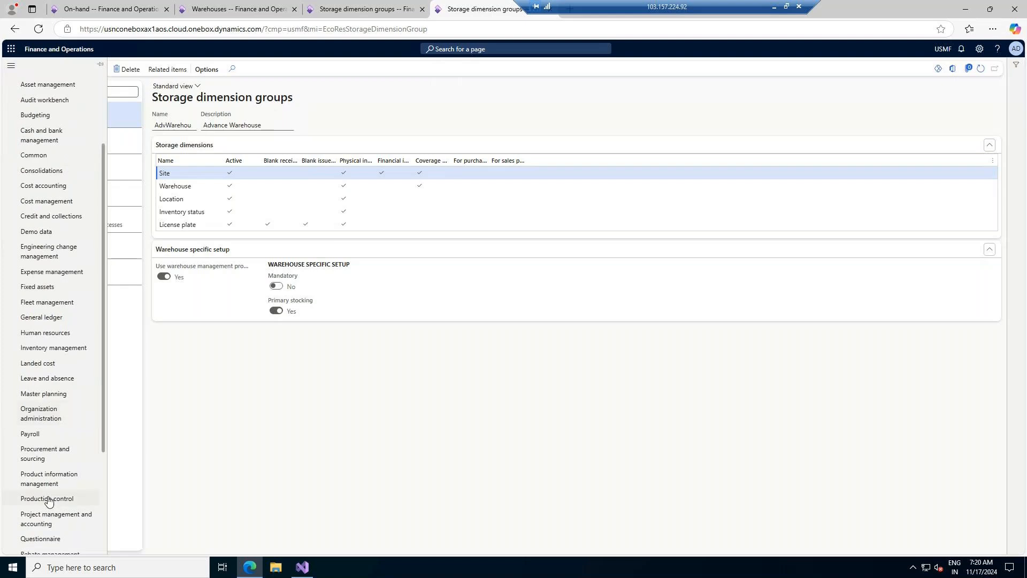
{"action": "left_click", "coordinate": [50, 482]}
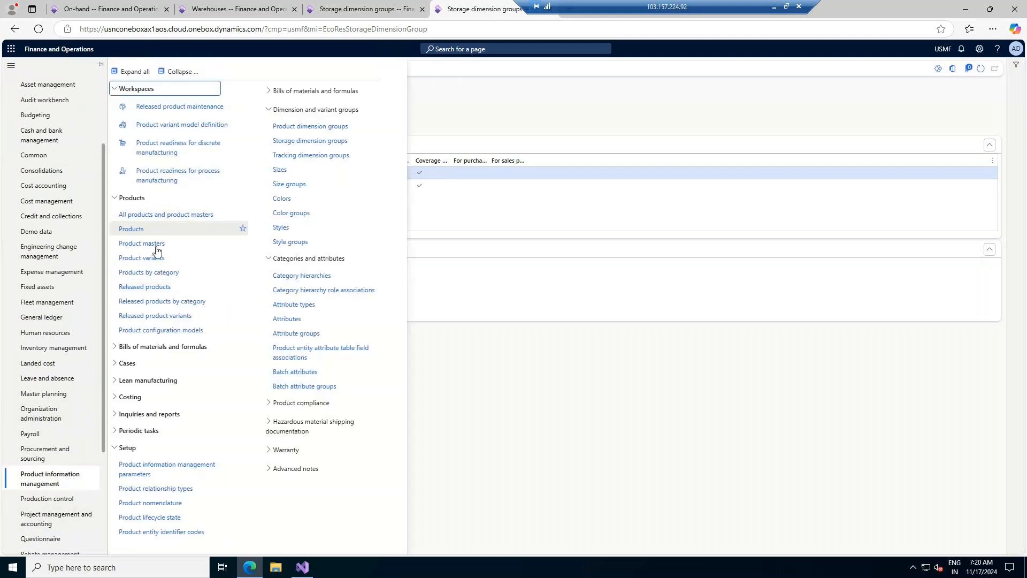
- Open released product A0001 (HDMI 6' Cables) and review its General dimension groups
{"action": "left_click", "coordinate": [143, 288]}
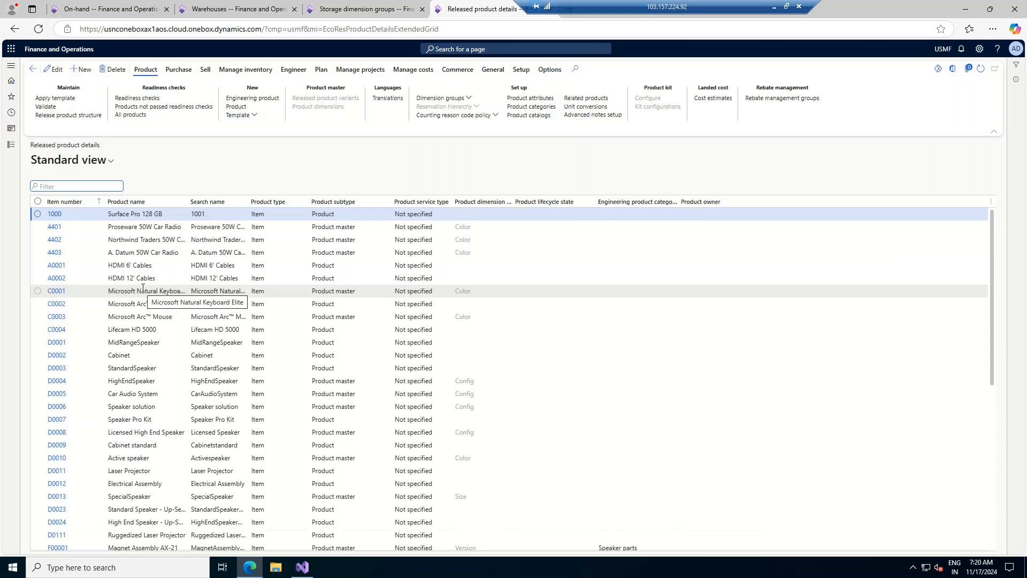
{"action": "scroll", "coordinate": [97, 245], "scroll_direction": "down", "scroll_amount": 1}
{"action": "scroll", "coordinate": [93, 241], "scroll_direction": "up", "scroll_amount": 1}
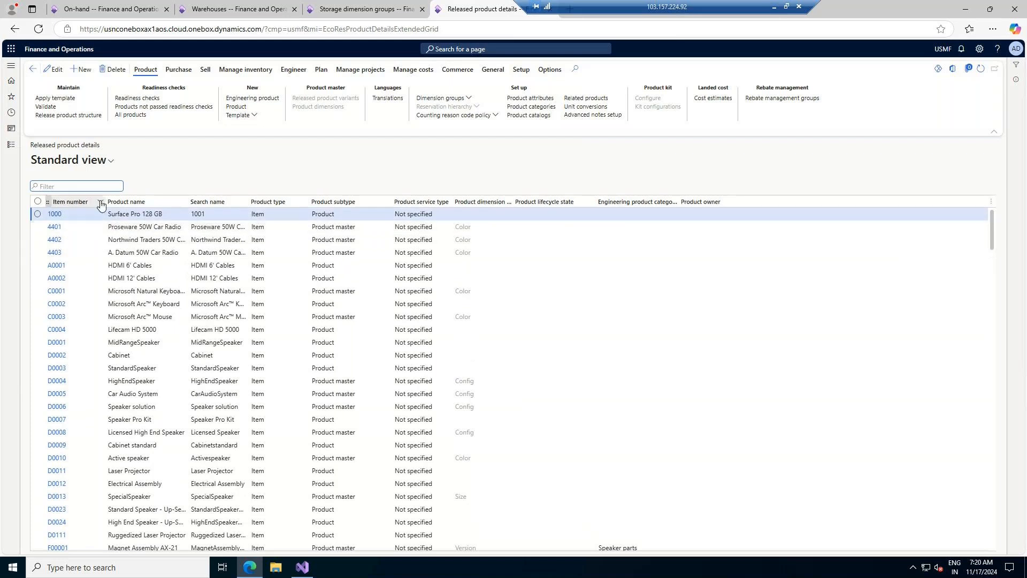
{"action": "left_click", "coordinate": [57, 265]}
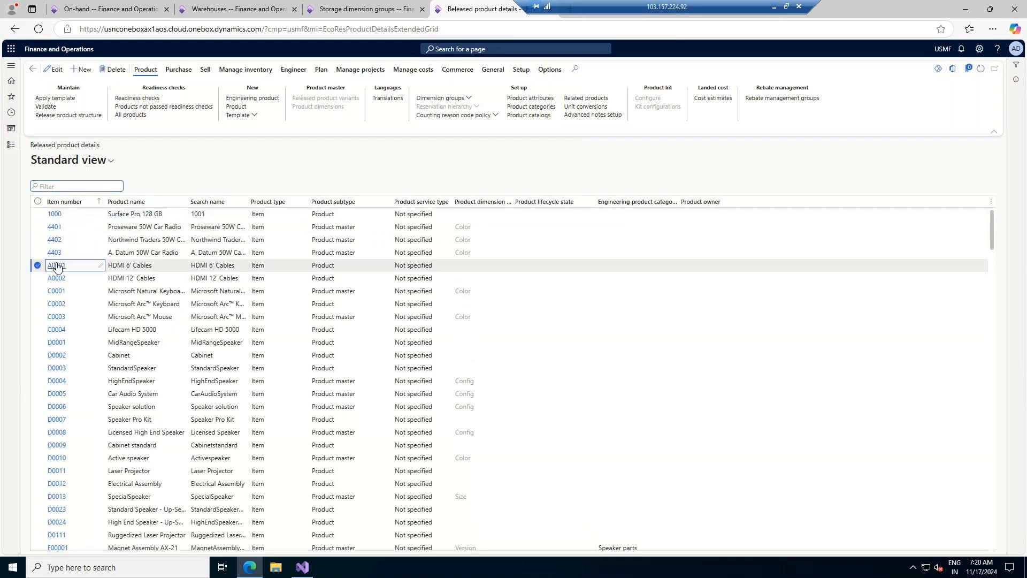
{"action": "left_click", "coordinate": [56, 266]}
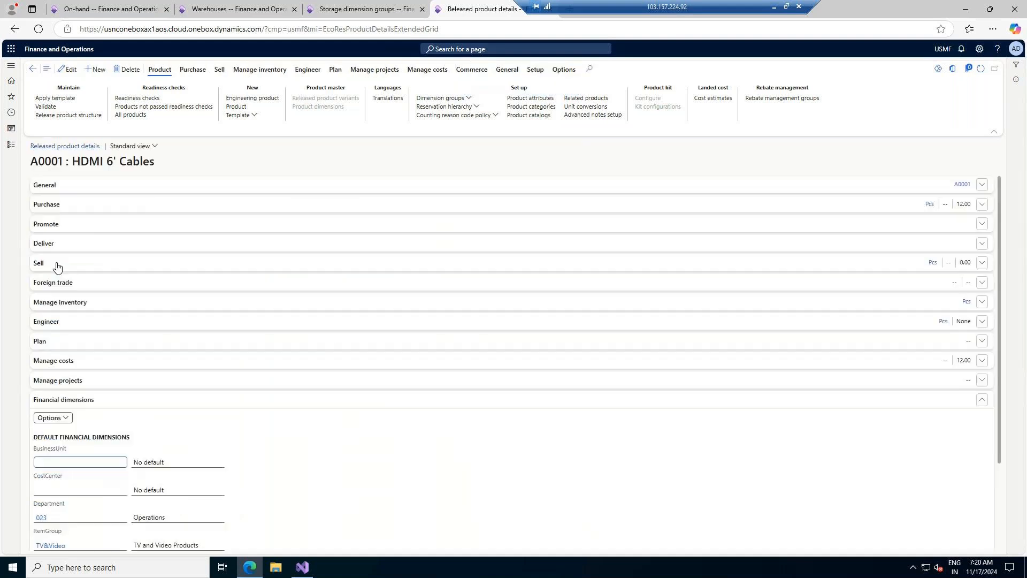
{"action": "left_click", "coordinate": [190, 186]}
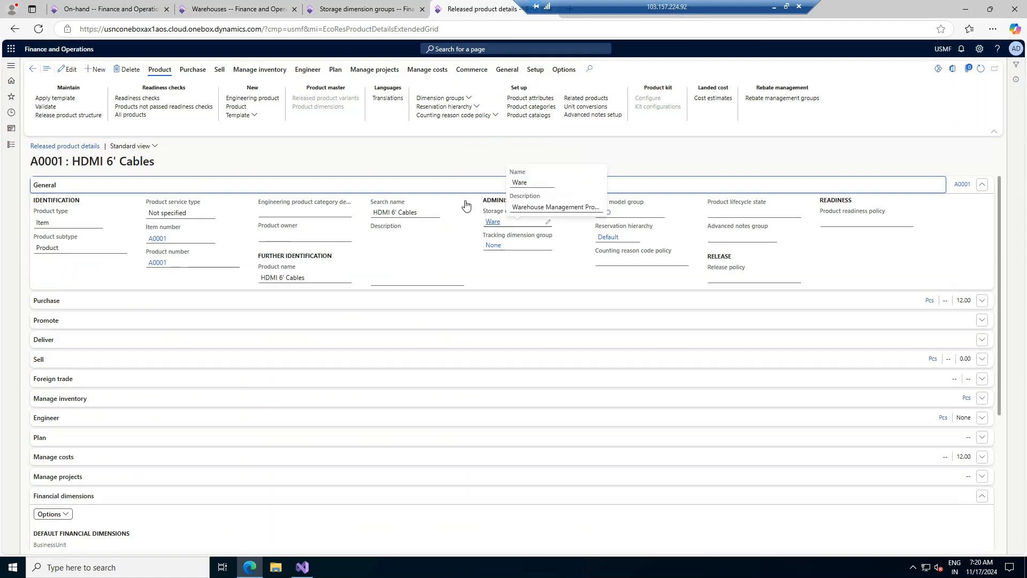
{"action": "left_click", "coordinate": [399, 5]}
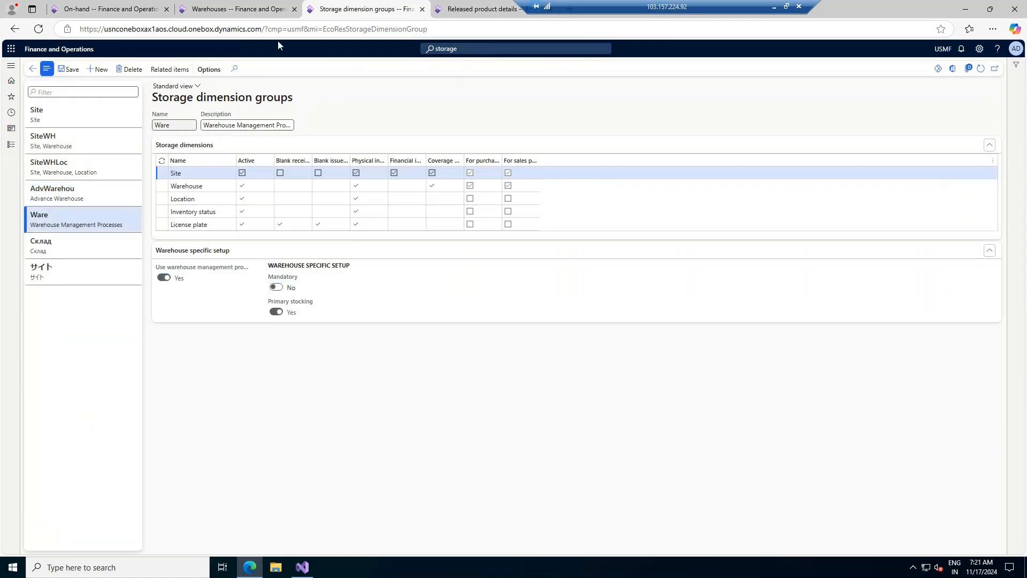
- Put released product A0001 HDMI 6' Cables into edit mode
{"action": "left_click", "coordinate": [134, 6]}
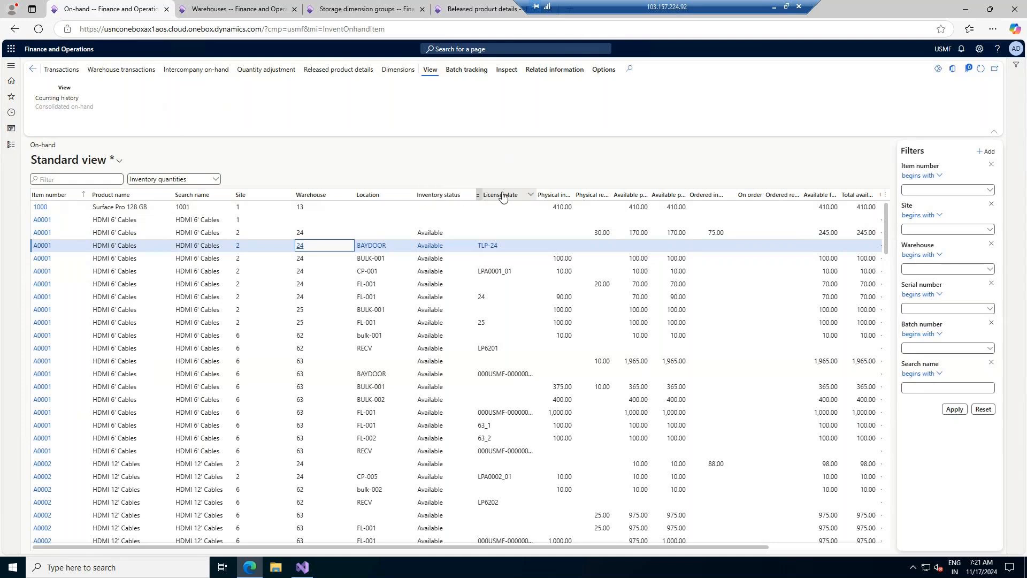
{"action": "left_click", "coordinate": [487, 5]}
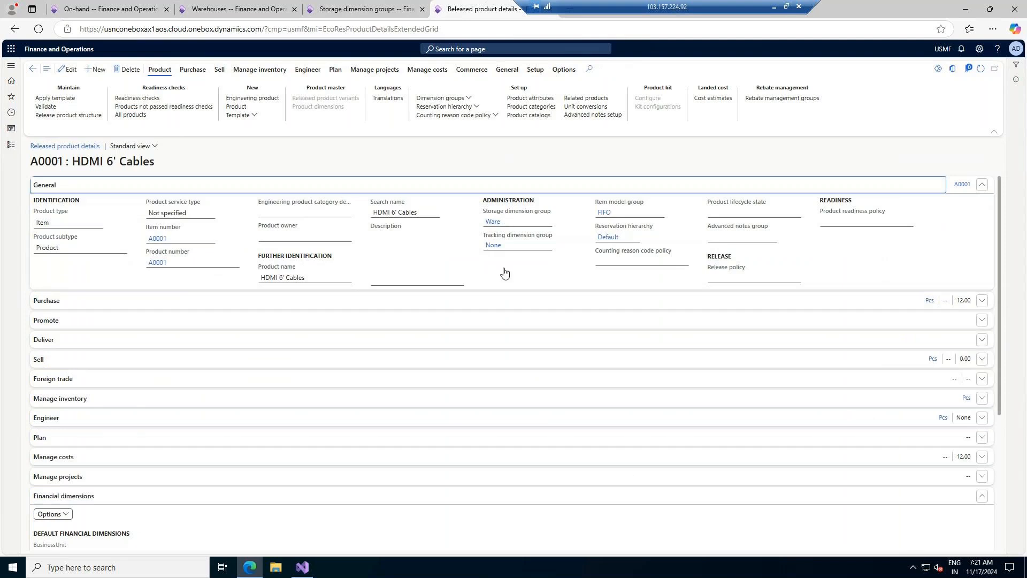
{"action": "left_click", "coordinate": [548, 249]}
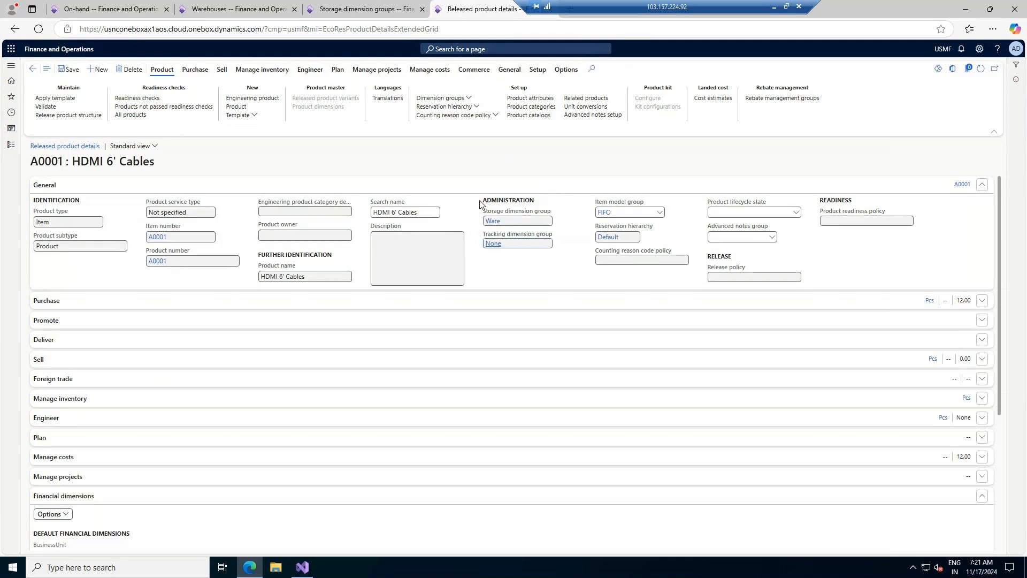
{"action": "left_click", "coordinate": [324, 10]}
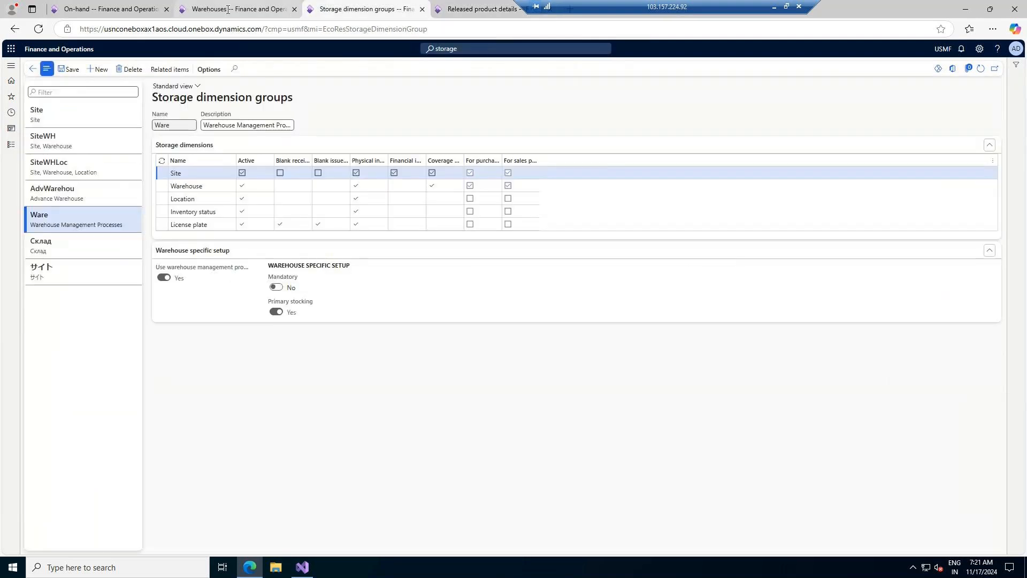
{"action": "left_click", "coordinate": [266, 11]}
{"action": "left_click", "coordinate": [325, 13]}
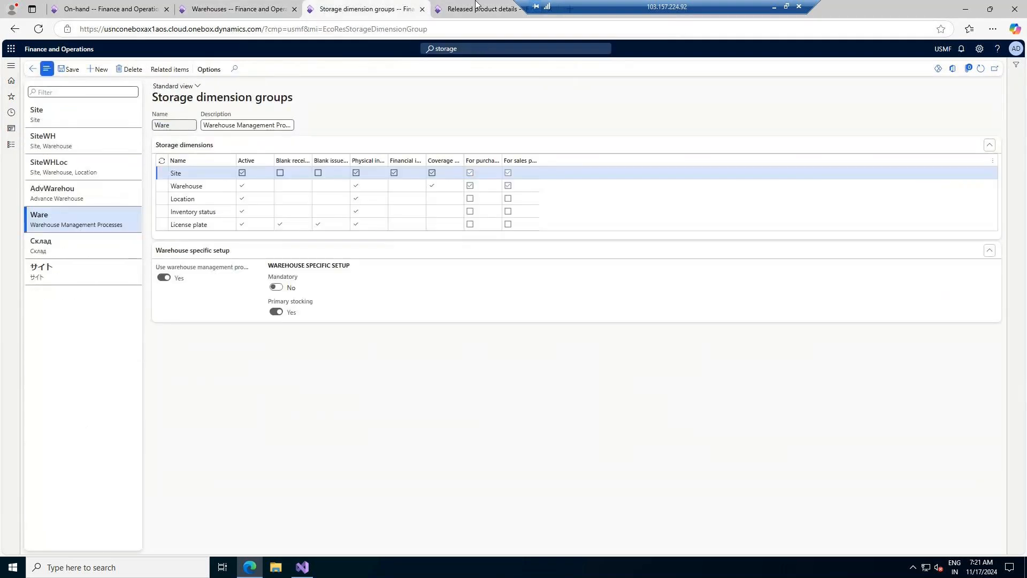
{"action": "left_click", "coordinate": [498, 4]}
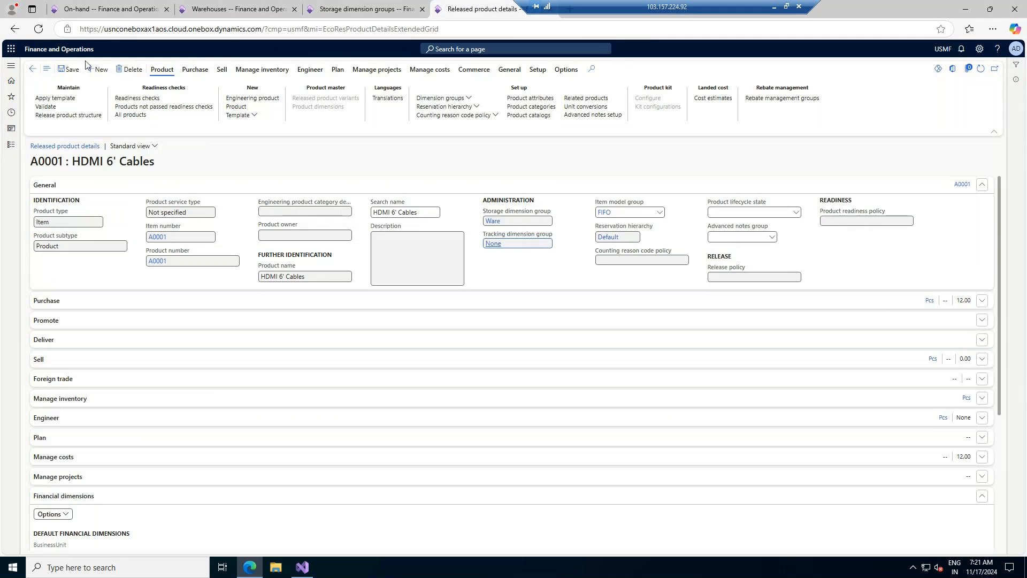
- Start a new released product and enter a provisional product number ending in 001
{"action": "left_click", "coordinate": [99, 70]}
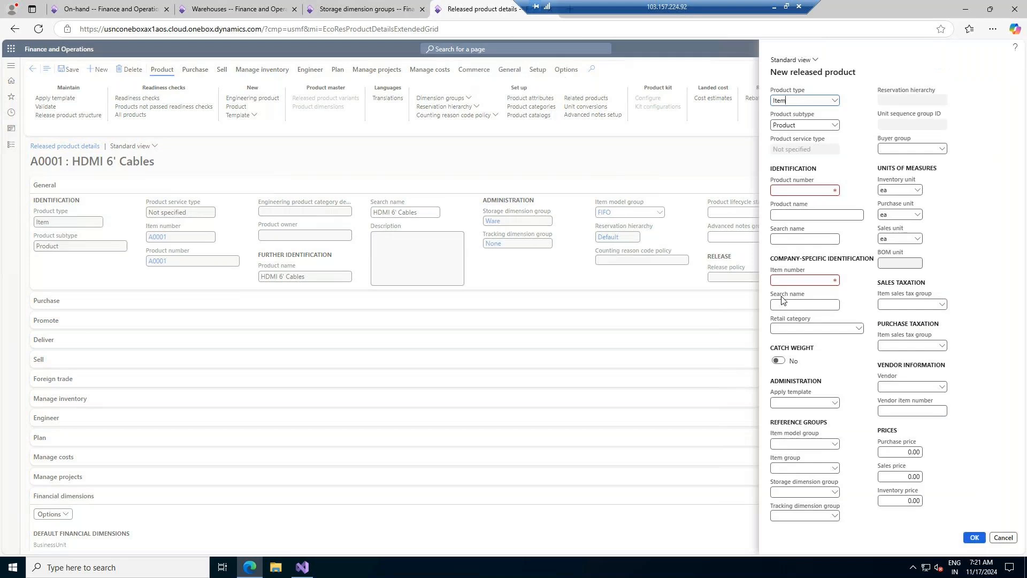
{"action": "left_click", "coordinate": [828, 190]}
{"action": "type", "text": "Iphone 15 Pro"}
{"action": "key", "text": "BackSpace"}
{"action": "key", "text": "BackSpace"}
{"action": "key", "text": "BackSpace"}
{"action": "key", "text": "BackSpace"}
{"action": "key", "text": "BackSpace"}
{"action": "type", "text": "16 Pro"}
{"action": "key", "text": "Tab"}
{"action": "left_click_drag", "start_coordinate": [822, 194], "coordinate": [792, 191]}
{"action": "type", "text": "001"}
{"action": "key", "text": "Tab"}
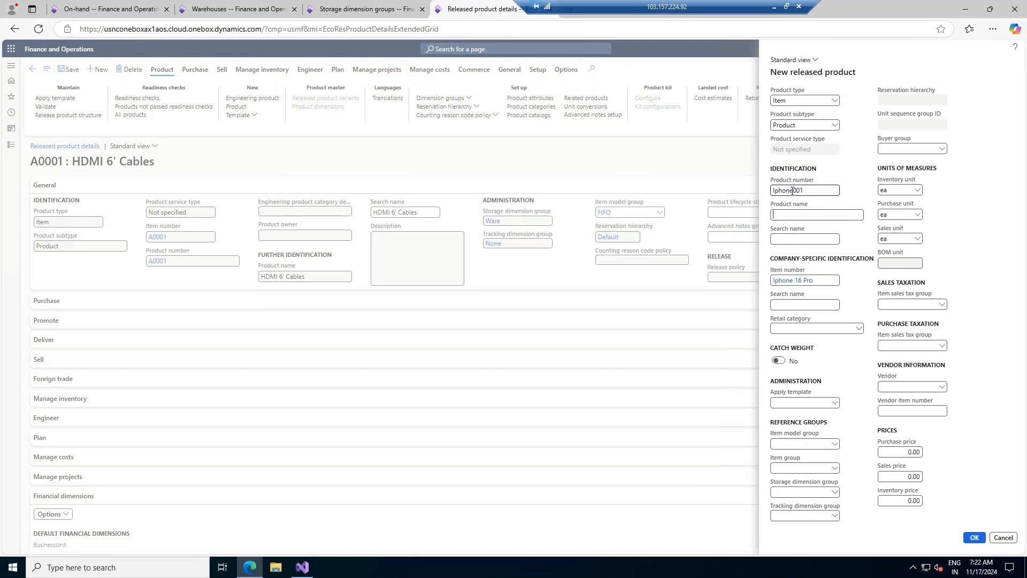
- Name the product 'Iphone 16 Pro' (search name Iphone16Pro) and strip 'Iphone' from the product number
{"action": "type", "text": "Iphone P"}
{"action": "key", "text": "BackSpace"}
{"action": "key", "text": "BackSpace"}
{"action": "type", "text": "16 Pro"}
{"action": "key", "text": "Tab"}
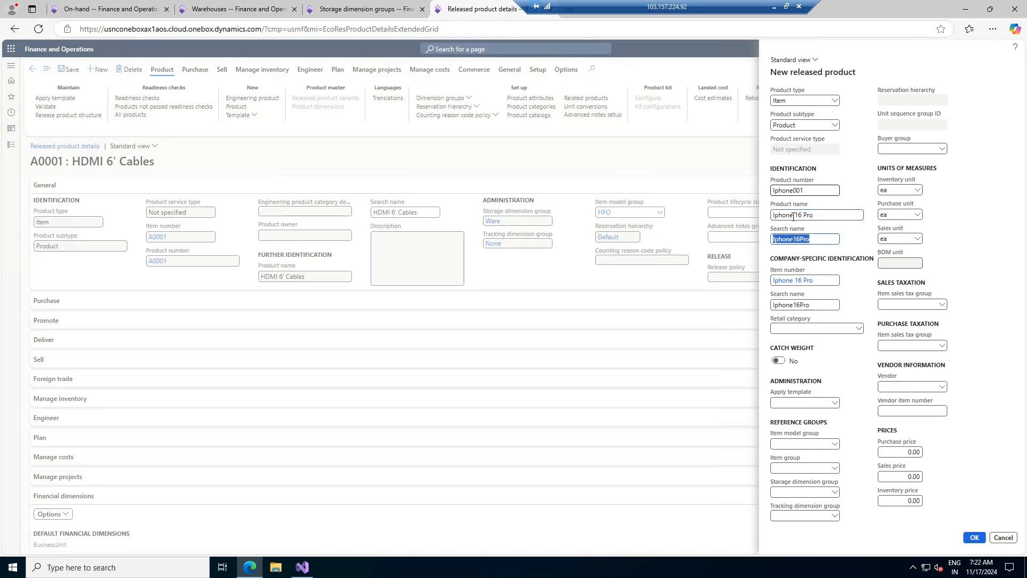
{"action": "left_click", "coordinate": [817, 191]}
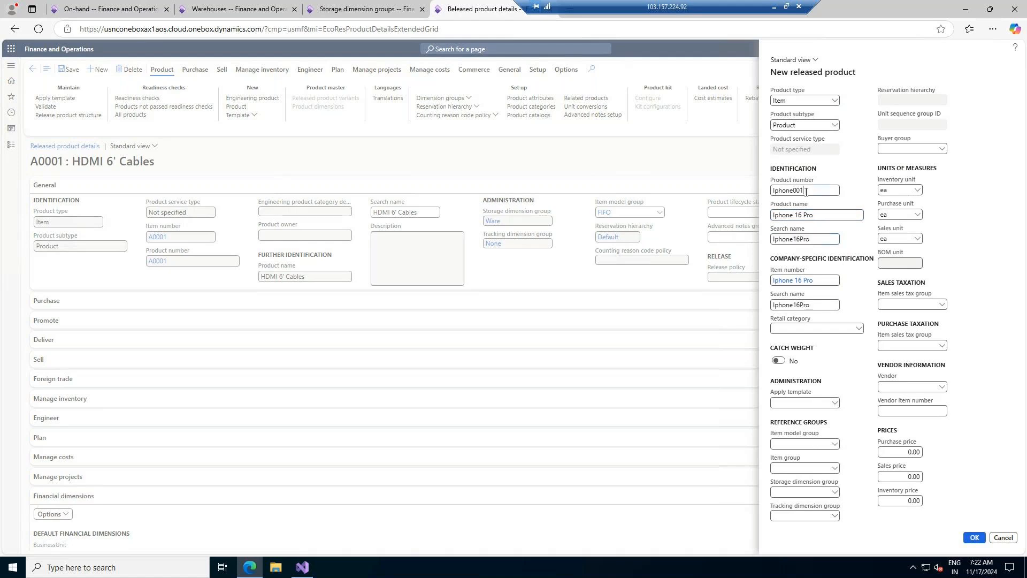
{"action": "left_click_drag", "start_coordinate": [789, 191], "coordinate": [775, 191]}
{"action": "key", "text": "BackSpace"}
- Complete product number ELC001 and set item model group MWA
{"action": "type", "text": "LC"}
{"action": "left_click", "coordinate": [826, 218]}
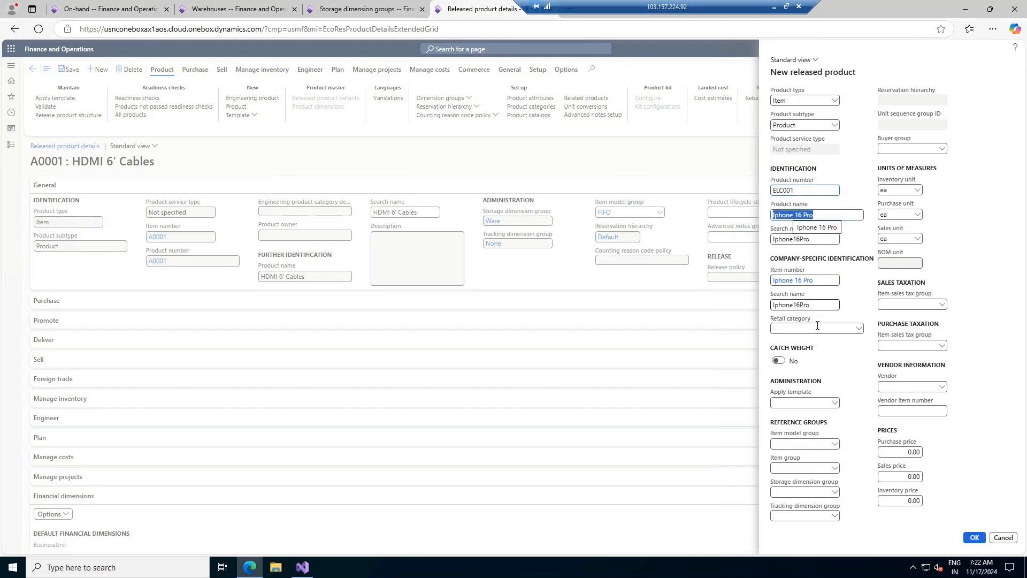
{"action": "left_click", "coordinate": [837, 447]}
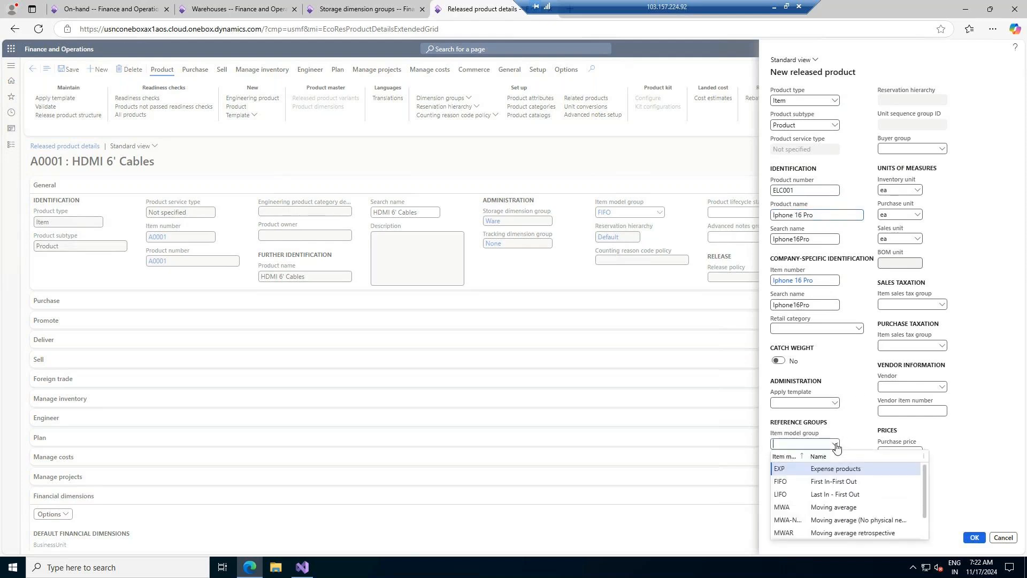
{"action": "left_click", "coordinate": [849, 507]}
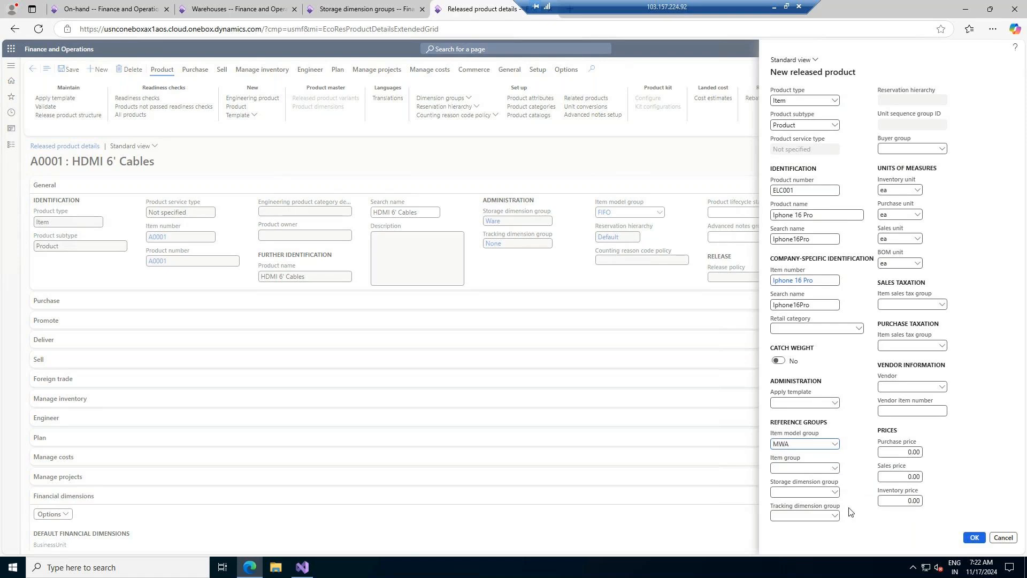
- Set item group TV&Video and storage dimension group AdvWarehou
{"action": "left_click", "coordinate": [834, 469]}
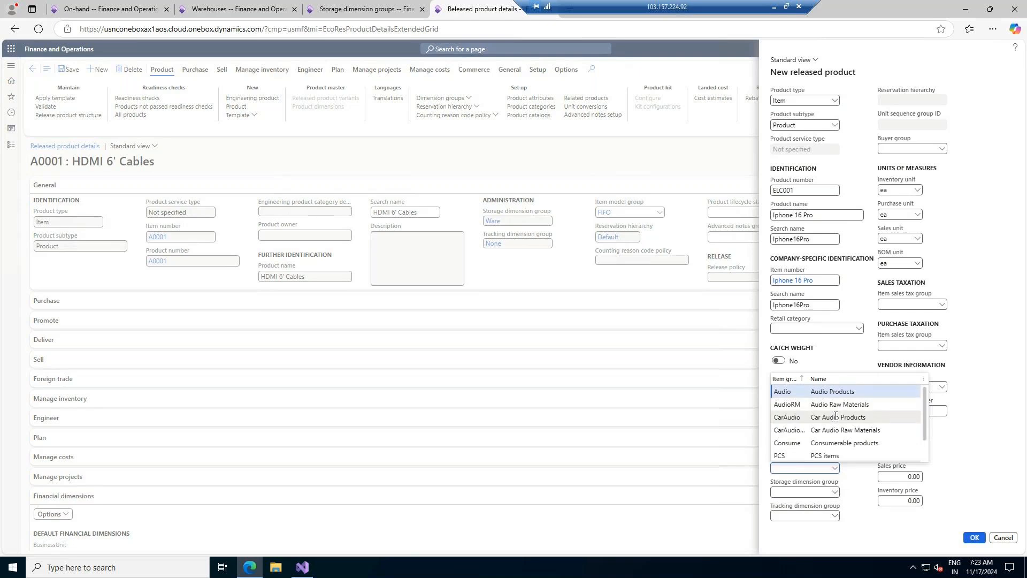
{"action": "scroll", "coordinate": [835, 419], "scroll_direction": "down", "scroll_amount": 2}
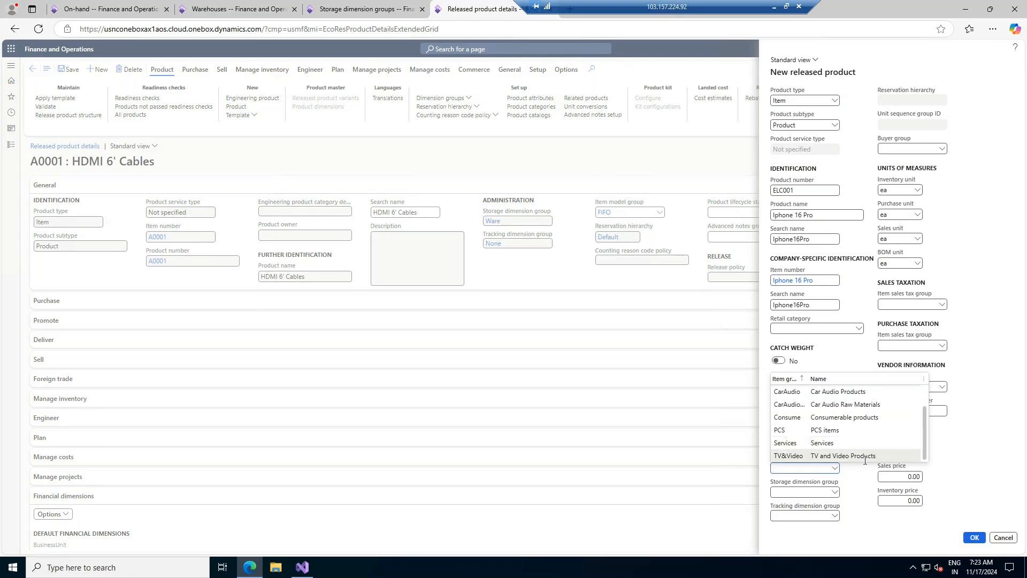
{"action": "scroll", "coordinate": [837, 439], "scroll_direction": "up", "scroll_amount": 2}
{"action": "scroll", "coordinate": [860, 434], "scroll_direction": "down", "scroll_amount": 2}
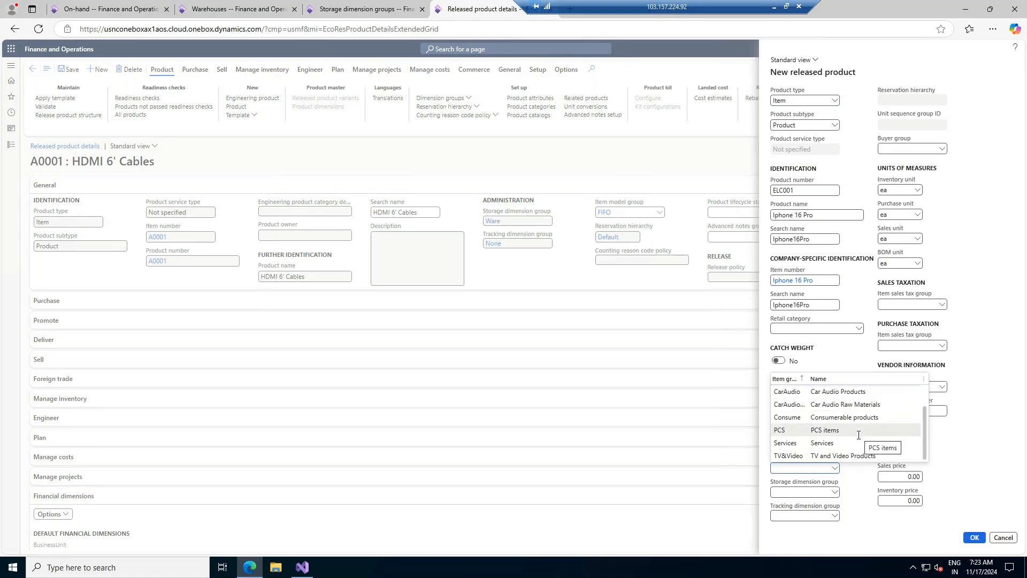
{"action": "left_click", "coordinate": [839, 453]}
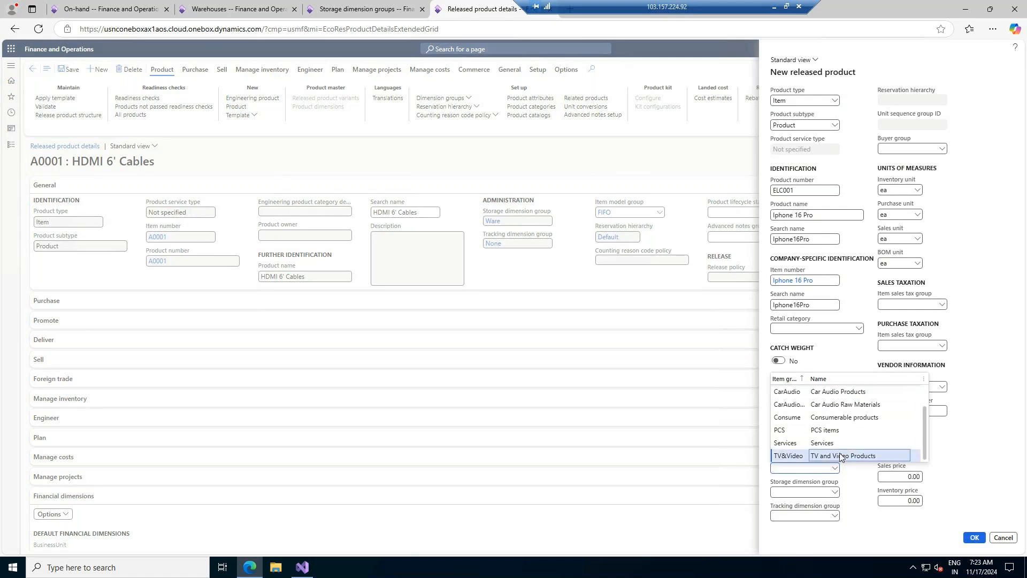
{"action": "left_click", "coordinate": [834, 492]}
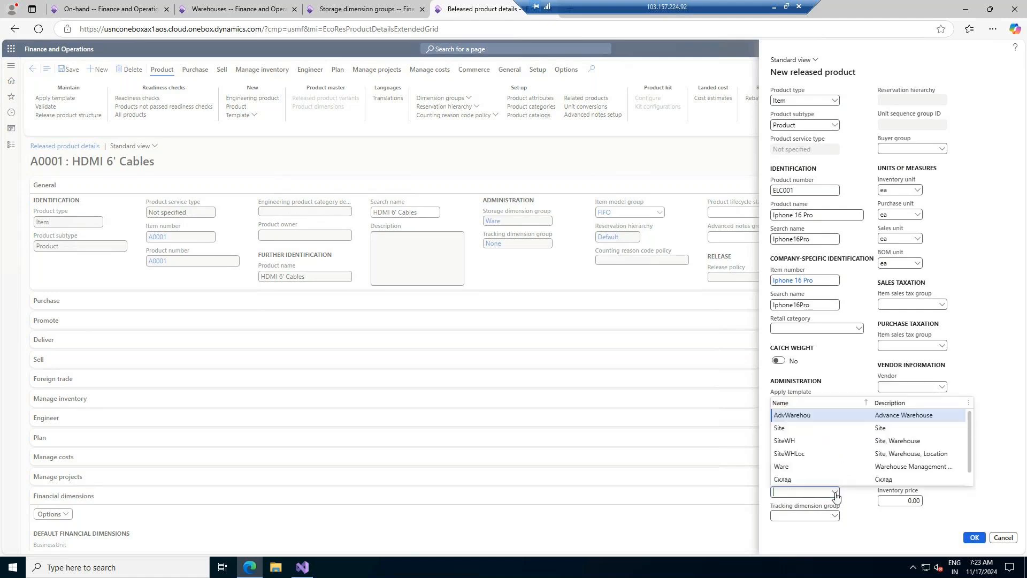
{"action": "scroll", "coordinate": [835, 464], "scroll_direction": "down", "scroll_amount": 1}
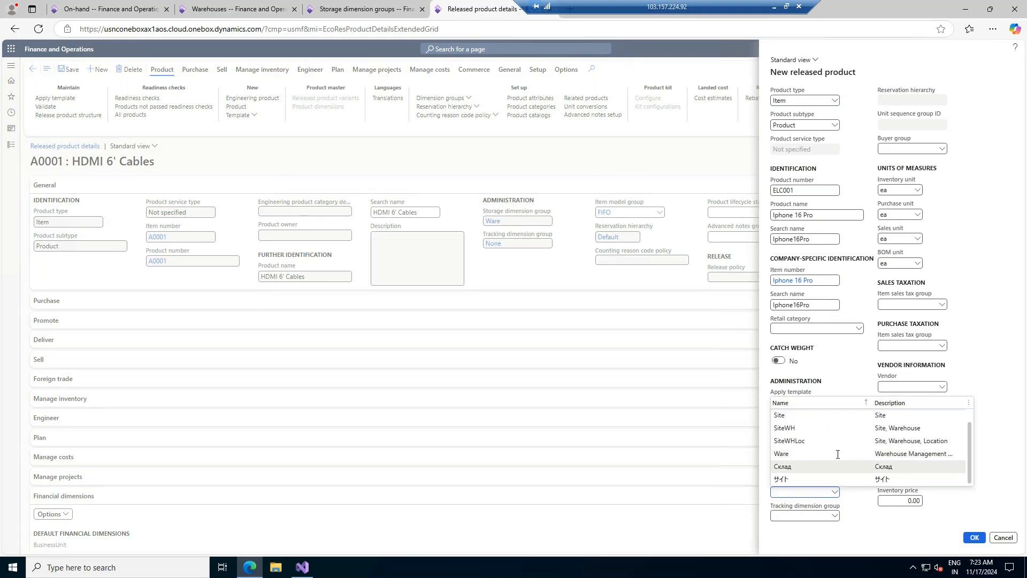
{"action": "scroll", "coordinate": [836, 458], "scroll_direction": "up", "scroll_amount": 1}
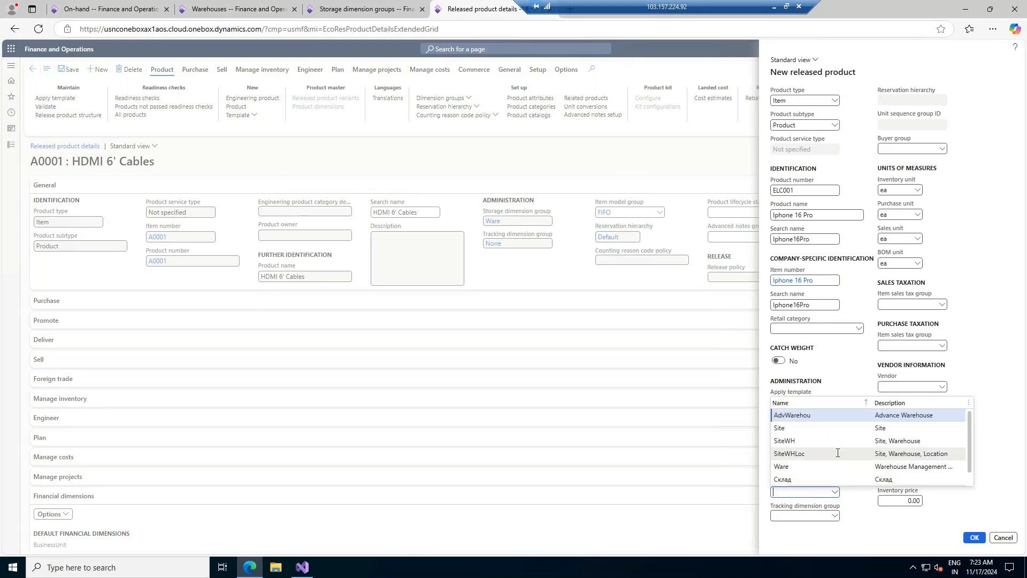
{"action": "left_click", "coordinate": [813, 419]}
- View details of the tracking dimension groups from the Tracking dimension group field
{"action": "left_click", "coordinate": [834, 515]}
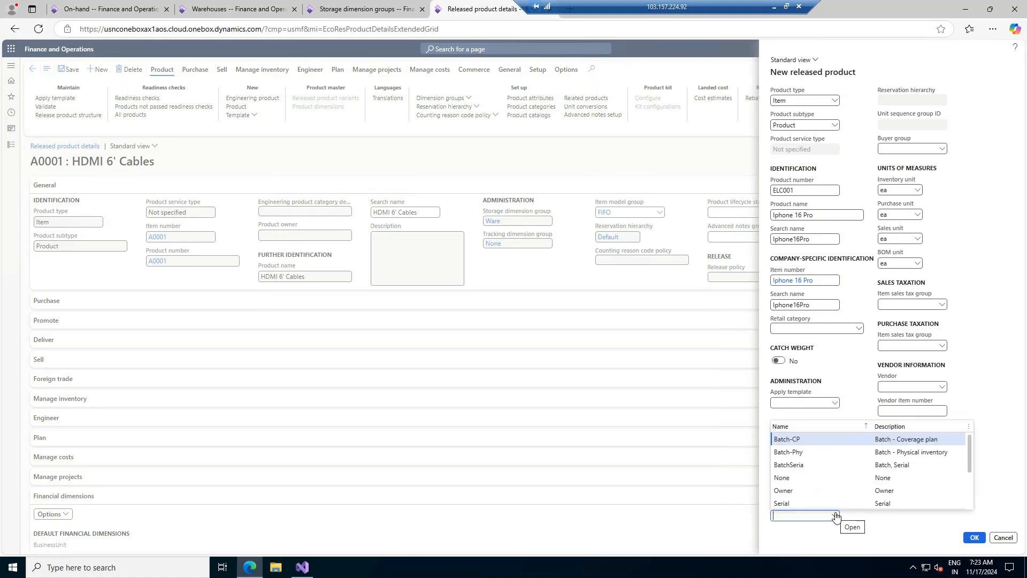
{"action": "right_click", "coordinate": [835, 515]}
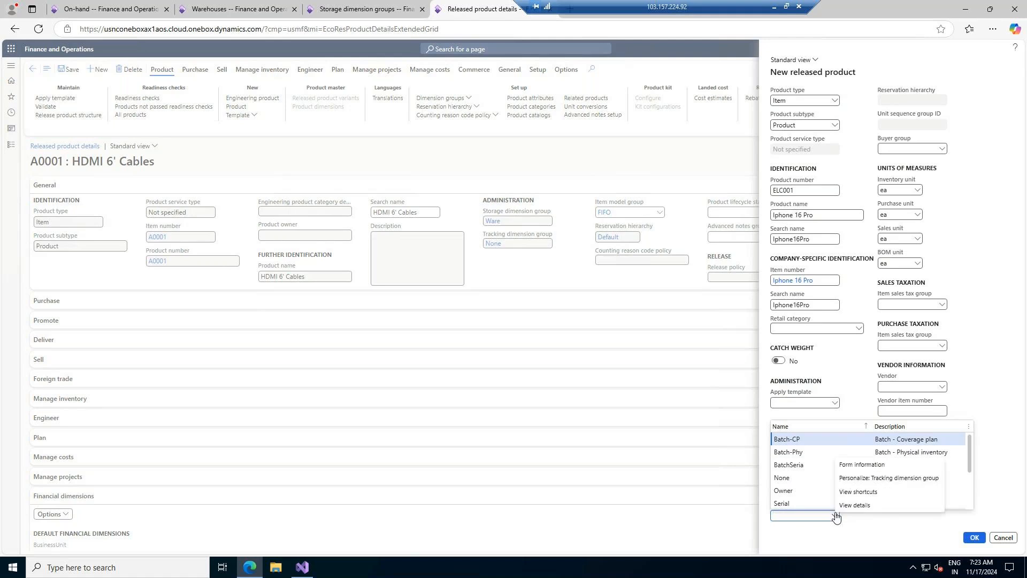
{"action": "left_click", "coordinate": [857, 509]}
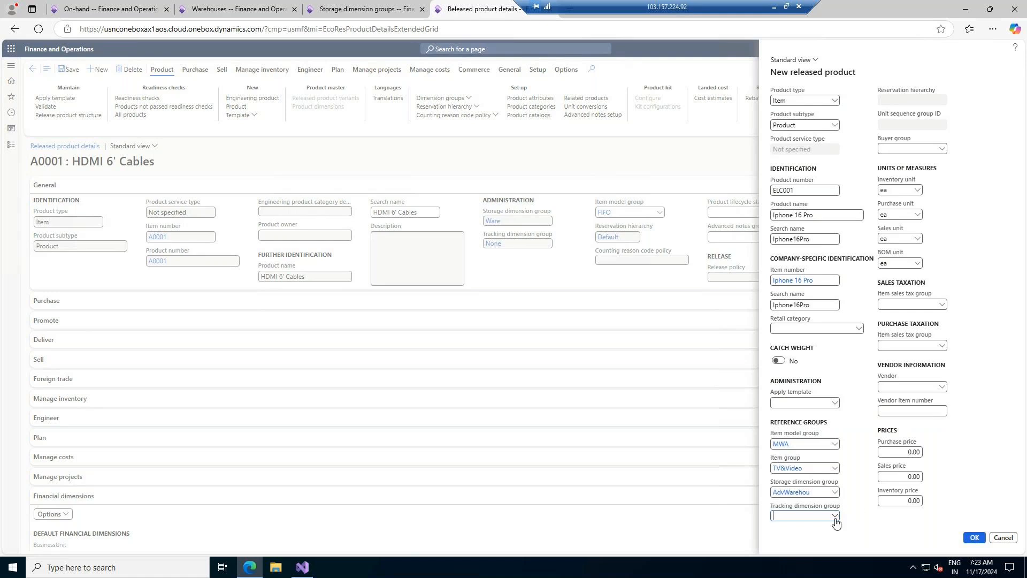
{"action": "right_click", "coordinate": [834, 516]}
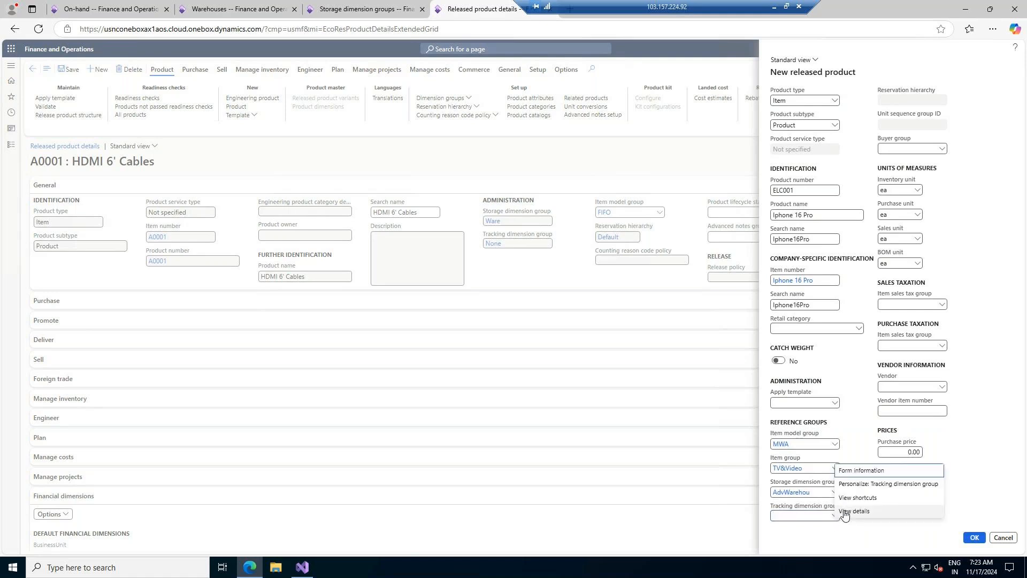
{"action": "left_click", "coordinate": [844, 512]}
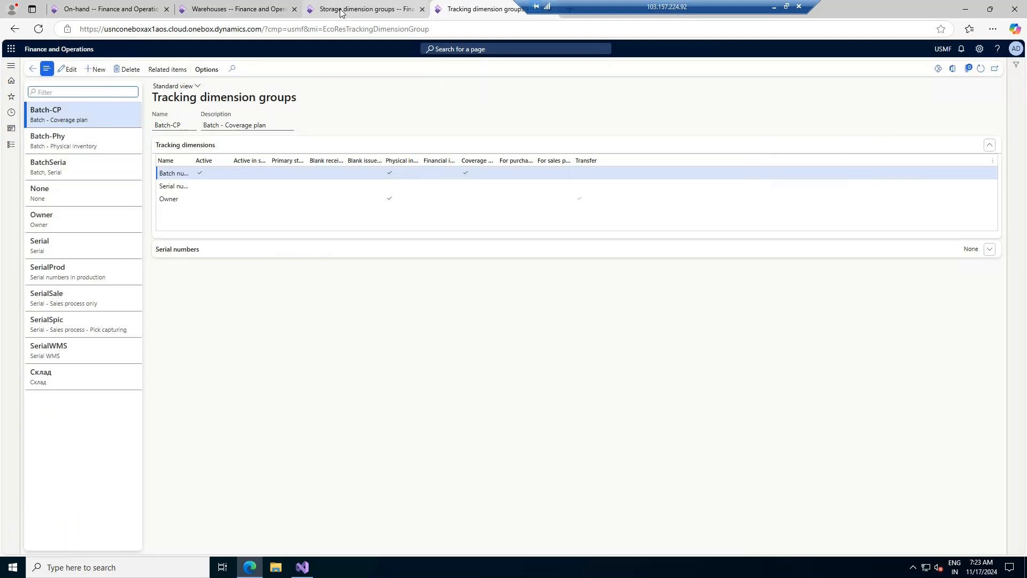
- Create and save a new tracking dimension group AdvWT described as 'Advance Warehouse Tracking'
{"action": "left_click", "coordinate": [203, 249]}
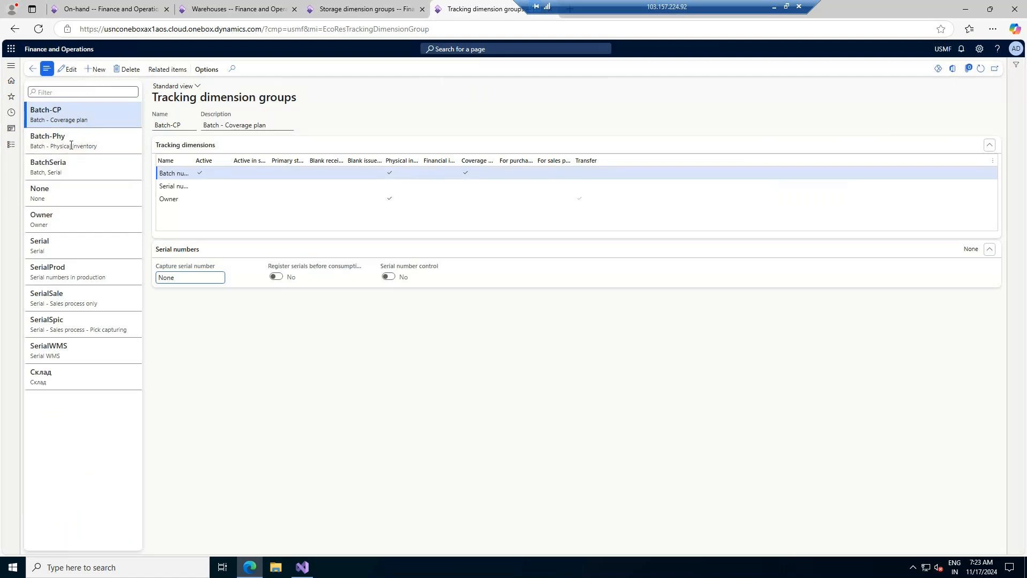
{"action": "left_click", "coordinate": [95, 70]}
{"action": "type", "text": "Adv"}
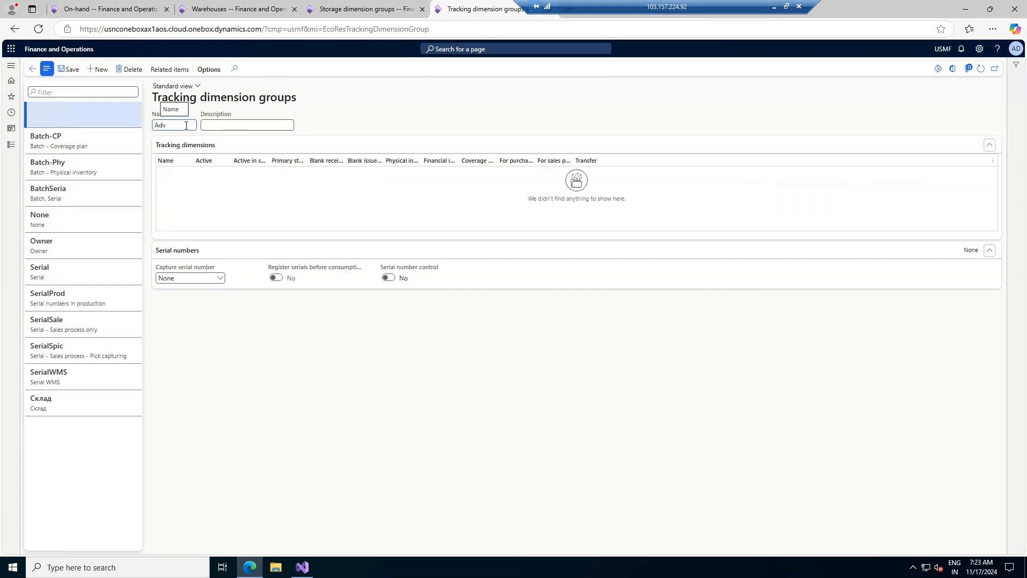
{"action": "type", "text": "WT"}
{"action": "key", "text": "Tab"}
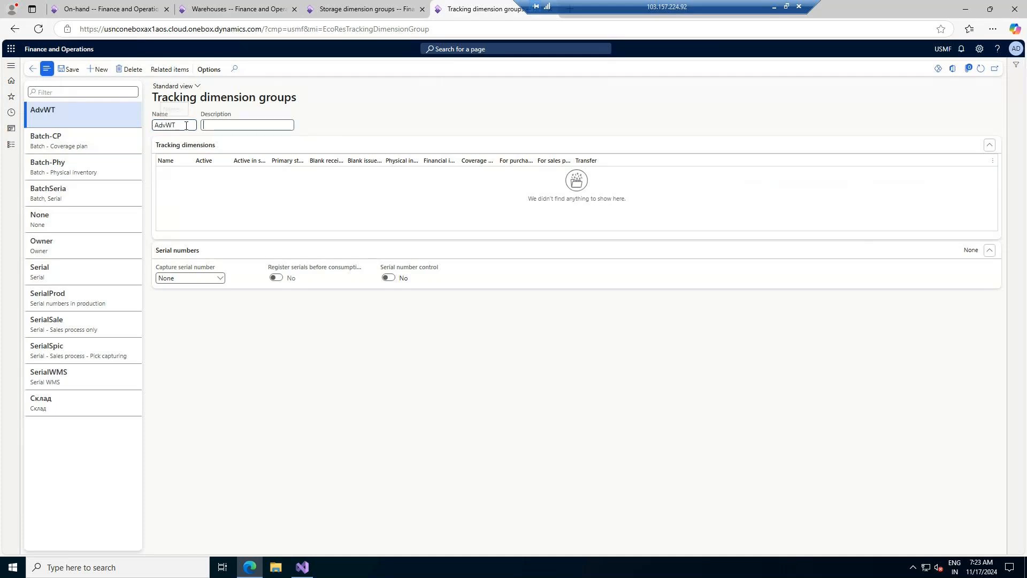
{"action": "type", "text": "Advance Warehouse Tracking"}
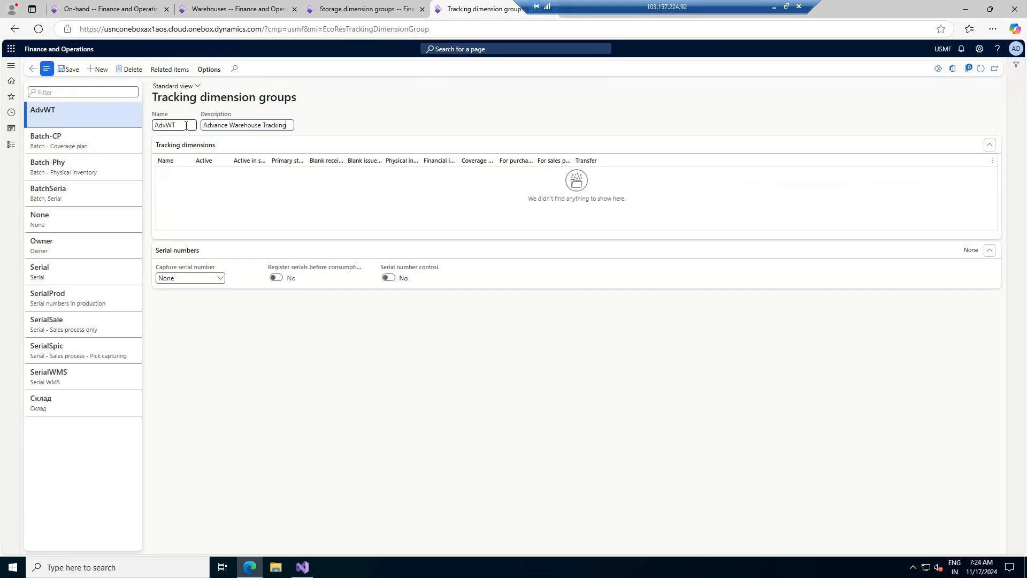
{"action": "key", "text": "Tab"}
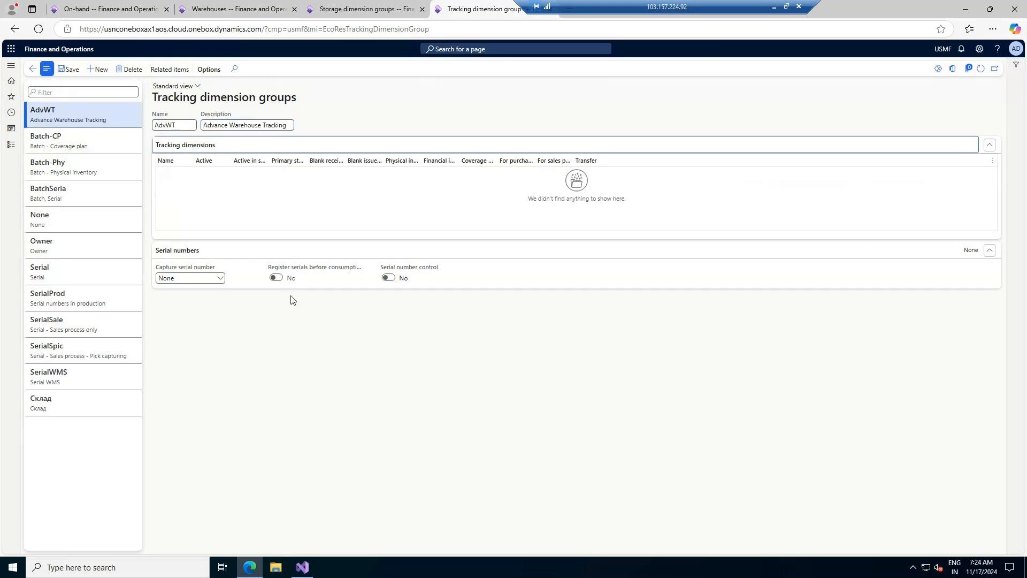
{"action": "left_click", "coordinate": [76, 76]}
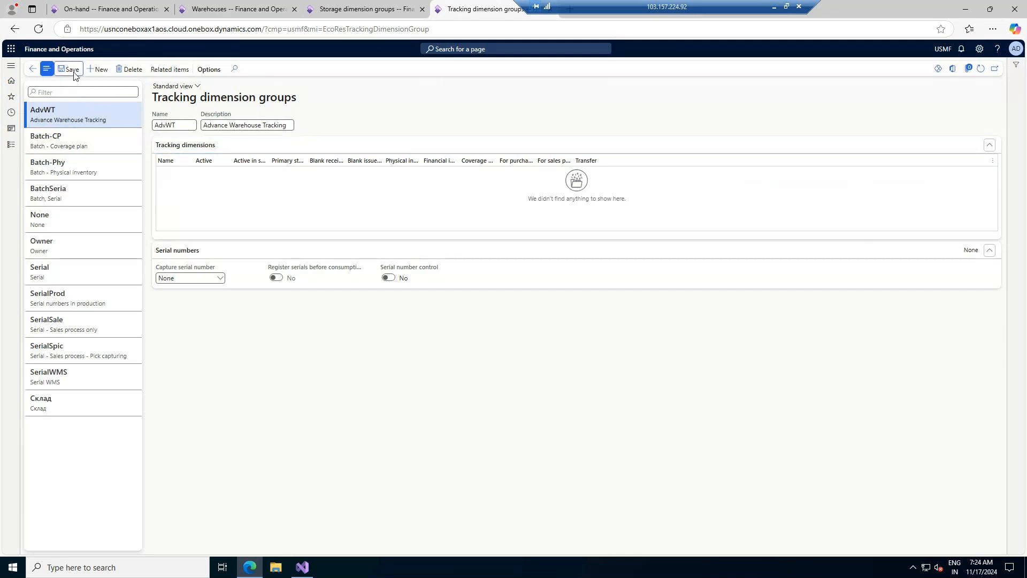
- Make Batch number, Serial number and Owner active in AdvWT, save, and return to the product
{"action": "left_click", "coordinate": [208, 174]}
{"action": "left_click_drag", "start_coordinate": [218, 170], "coordinate": [236, 171]}
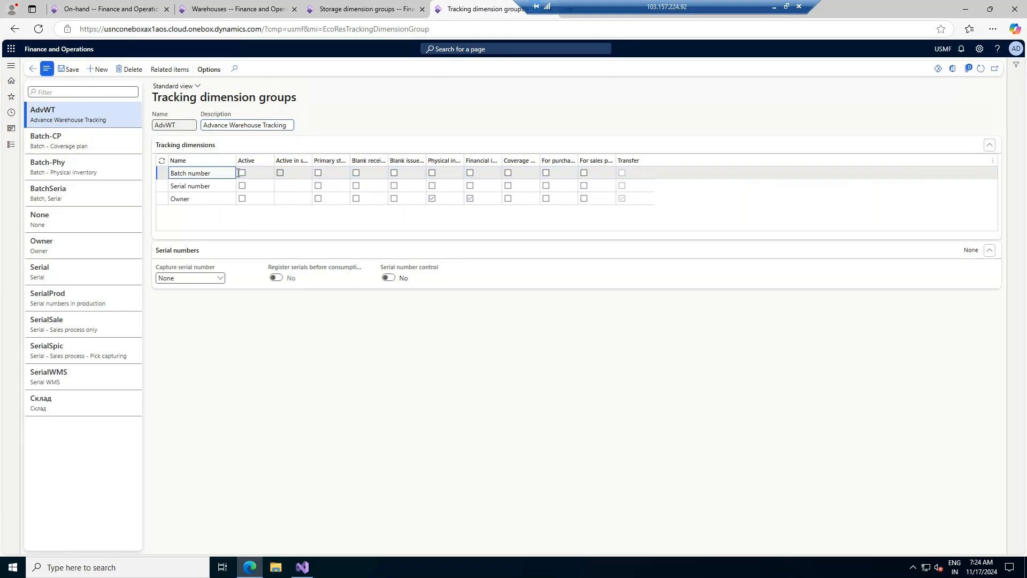
{"action": "left_click", "coordinate": [242, 173]}
{"action": "left_click", "coordinate": [242, 185]}
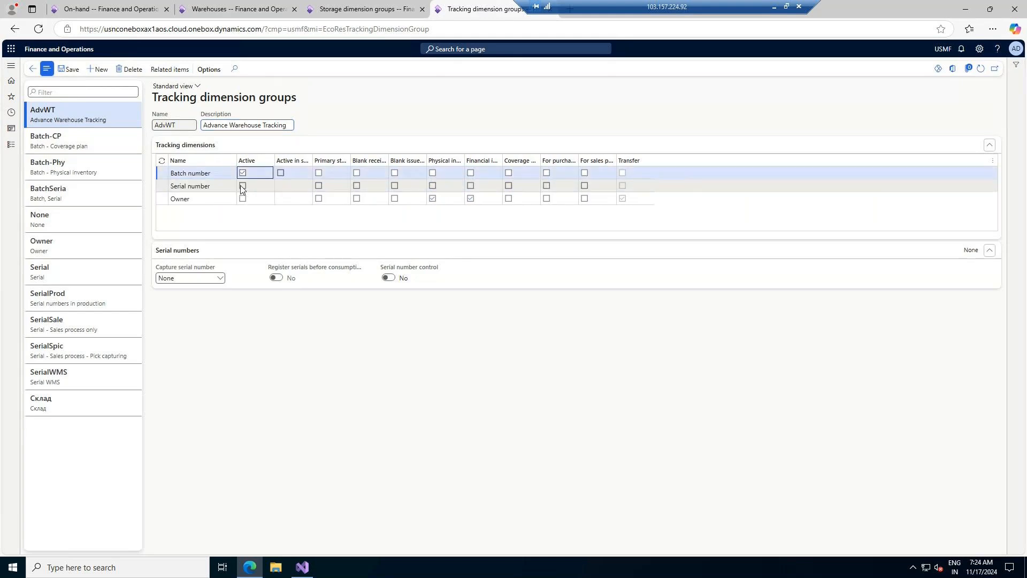
{"action": "left_click", "coordinate": [242, 185]}
{"action": "left_click", "coordinate": [242, 199]}
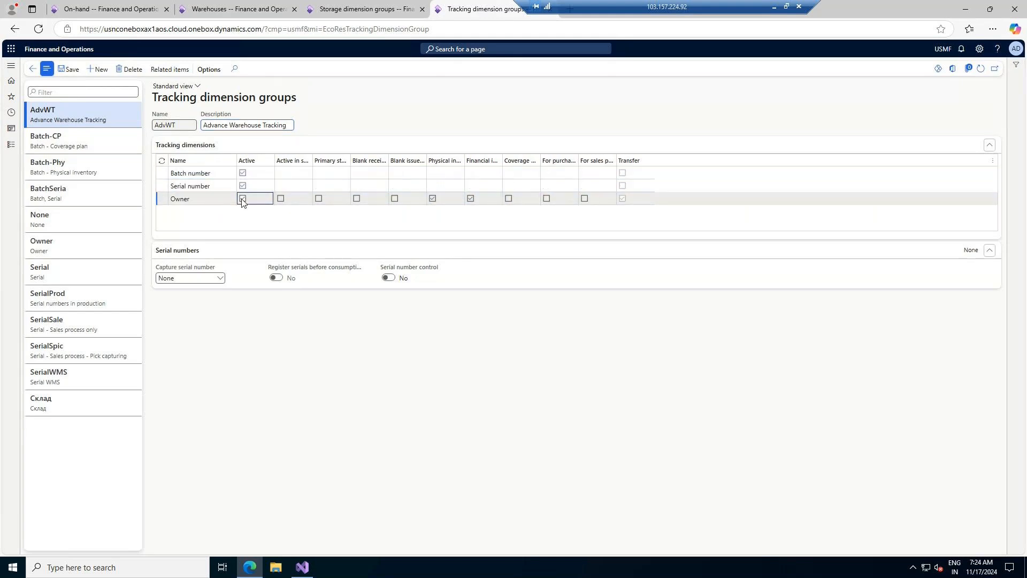
{"action": "left_click", "coordinate": [242, 199]}
{"action": "left_click", "coordinate": [72, 70]}
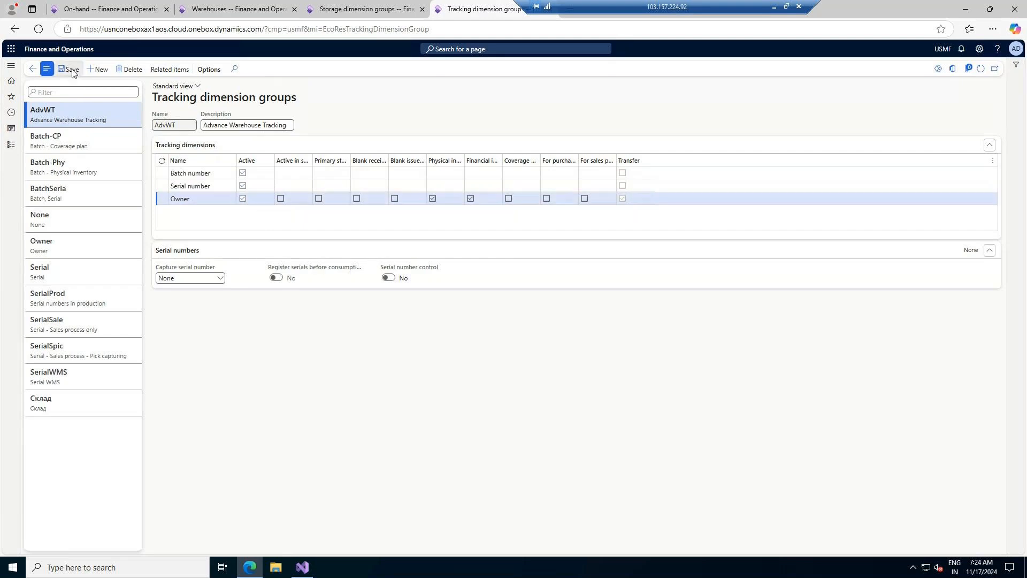
{"action": "left_click", "coordinate": [34, 68]}
- Set the product's tracking dimension group to AdvWT, leaving the vendor empty
{"action": "left_click", "coordinate": [834, 516]}
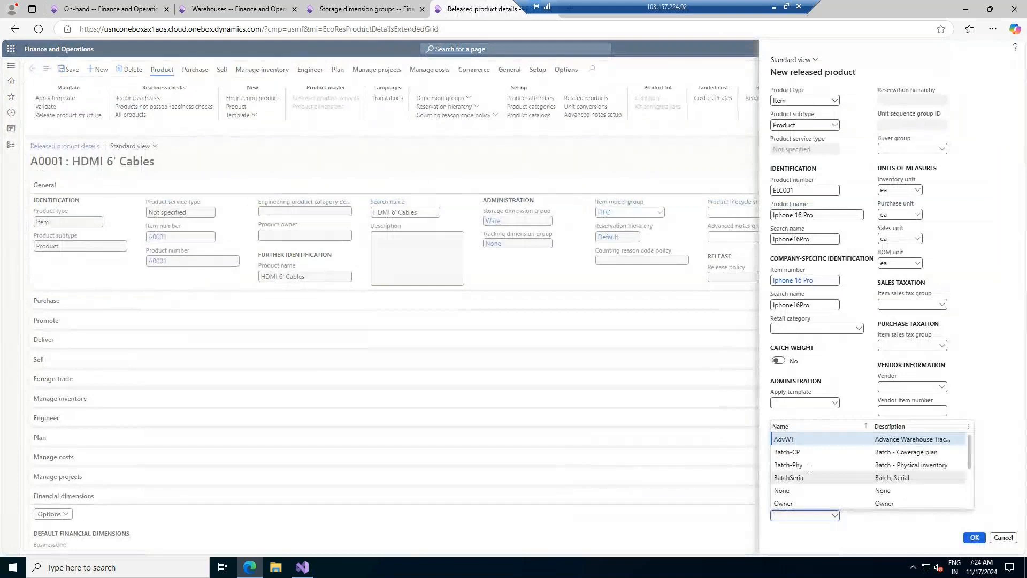
{"action": "left_click", "coordinate": [792, 439]}
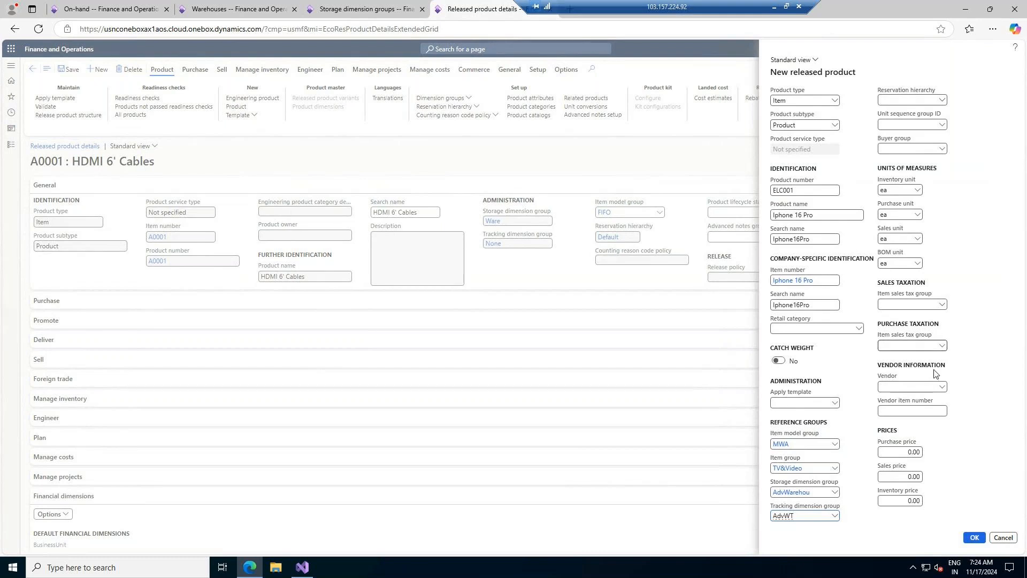
{"action": "left_click", "coordinate": [943, 388]}
{"action": "left_click", "coordinate": [943, 387]}
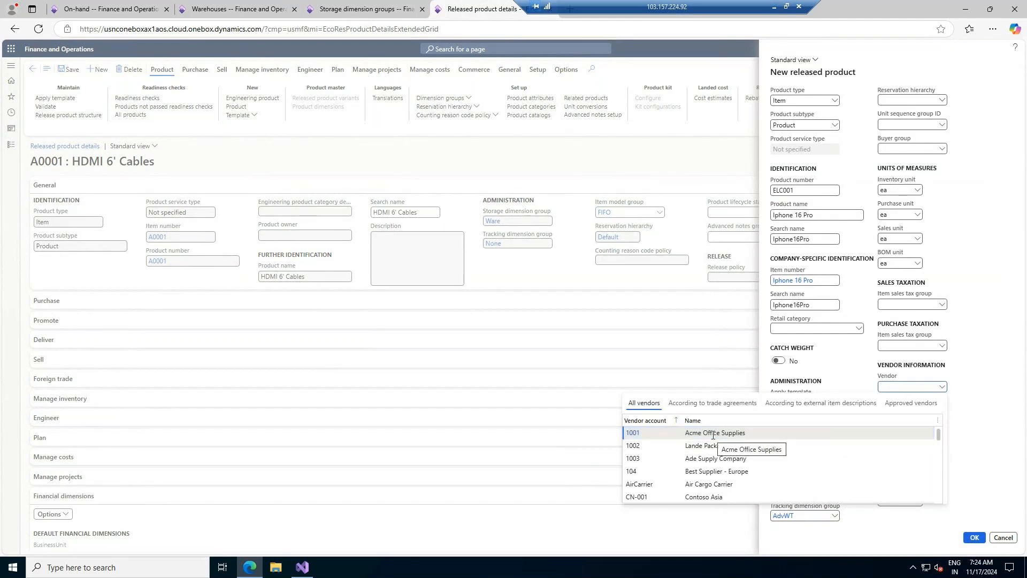
{"action": "left_click", "coordinate": [987, 375]}
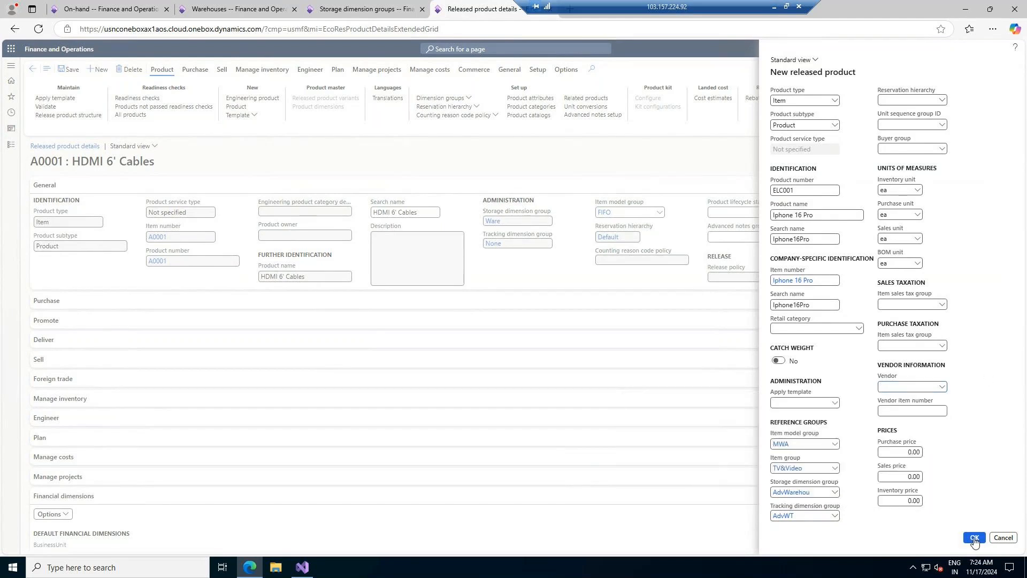
- Enter purchase price 1,000 and sales and inventory prices 1,400, then submit the product
{"action": "left_click", "coordinate": [898, 452]}
{"action": "type", "text": "100"}
{"action": "left_click", "coordinate": [908, 476]}
{"action": "type", "text": "12"}
{"action": "type", "text": "00"}
{"action": "key", "text": "BackSpace"}
{"action": "left_click", "coordinate": [906, 500]}
{"action": "type", "text": "140"}
{"action": "left_click", "coordinate": [969, 537]}
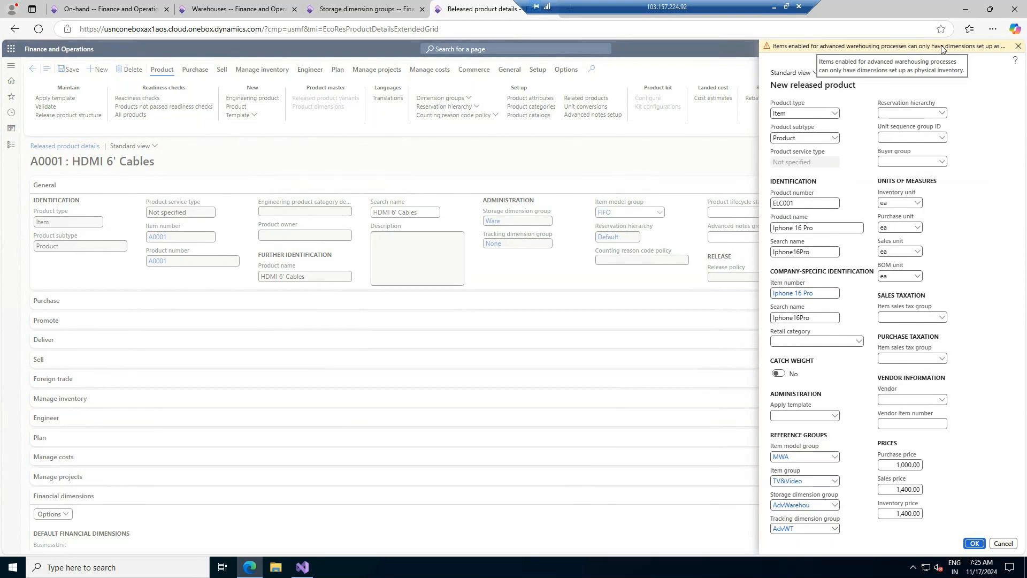
{"action": "left_click", "coordinate": [794, 505]}
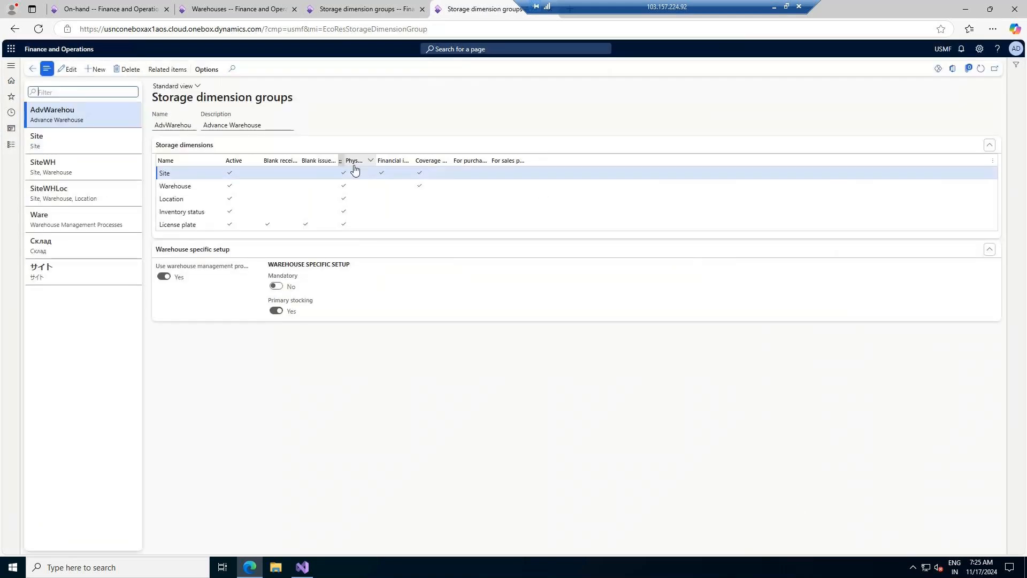
{"action": "left_click", "coordinate": [32, 69]}
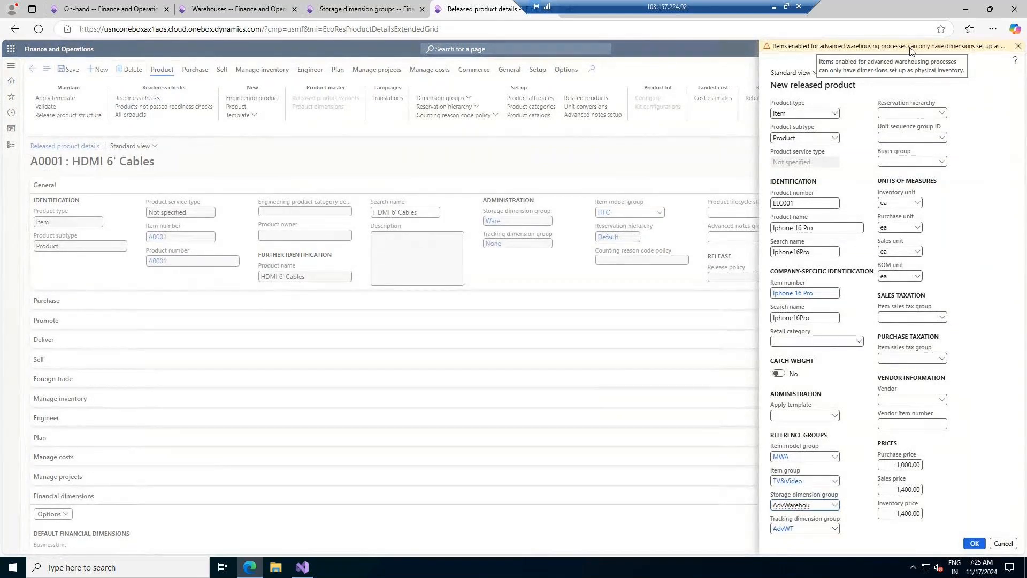
- Use View details on the Reservation hierarchy field to open Inventory reservation hierarchies
{"action": "left_click", "coordinate": [943, 114]}
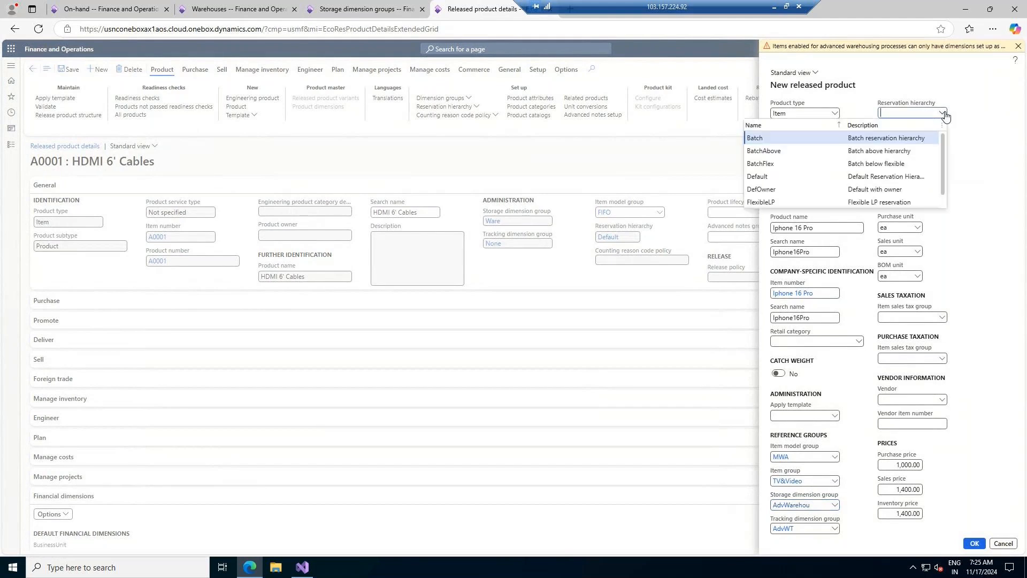
{"action": "right_click", "coordinate": [944, 113]}
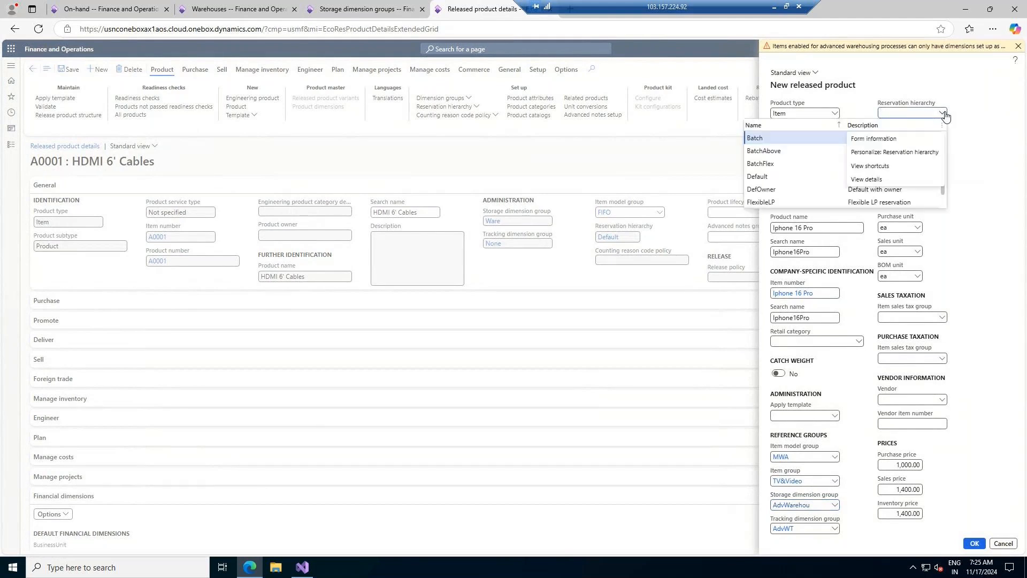
{"action": "left_click", "coordinate": [876, 179]}
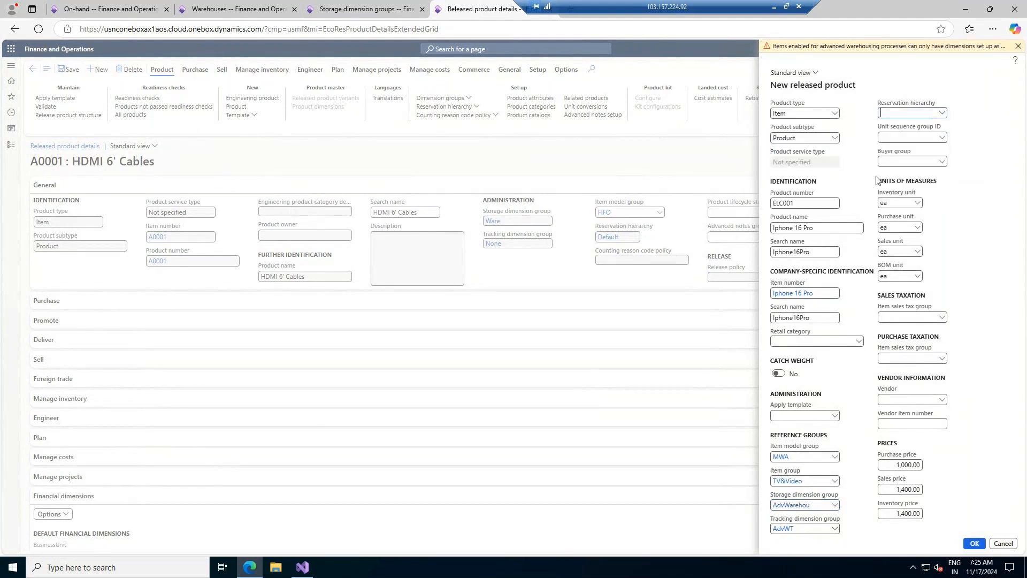
{"action": "right_click", "coordinate": [945, 116]}
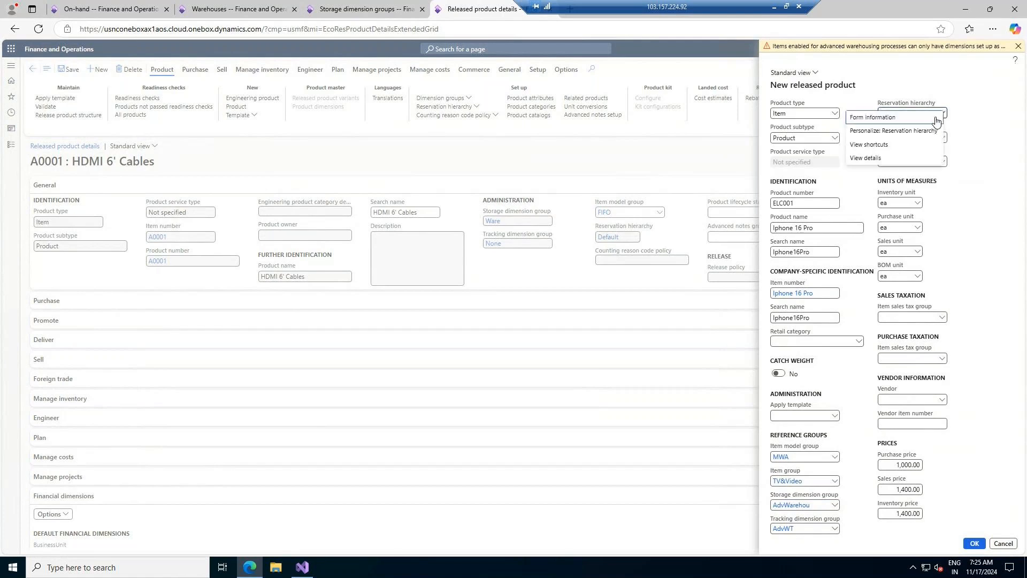
{"action": "left_click", "coordinate": [868, 159]}
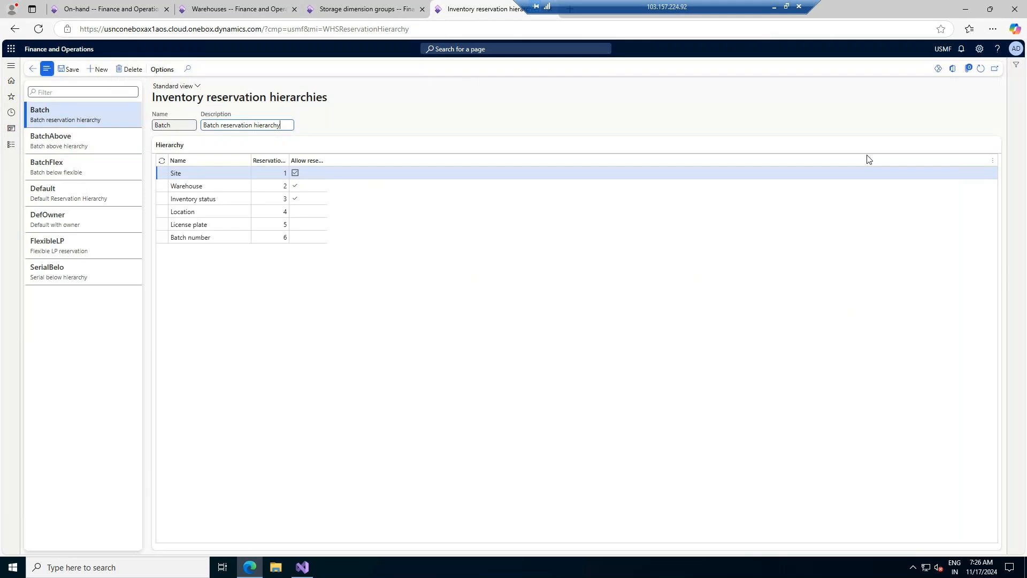
- Inspect the Batch hierarchy levels, then display the Default hierarchy (Site to License plate)
{"action": "left_click", "coordinate": [207, 197]}
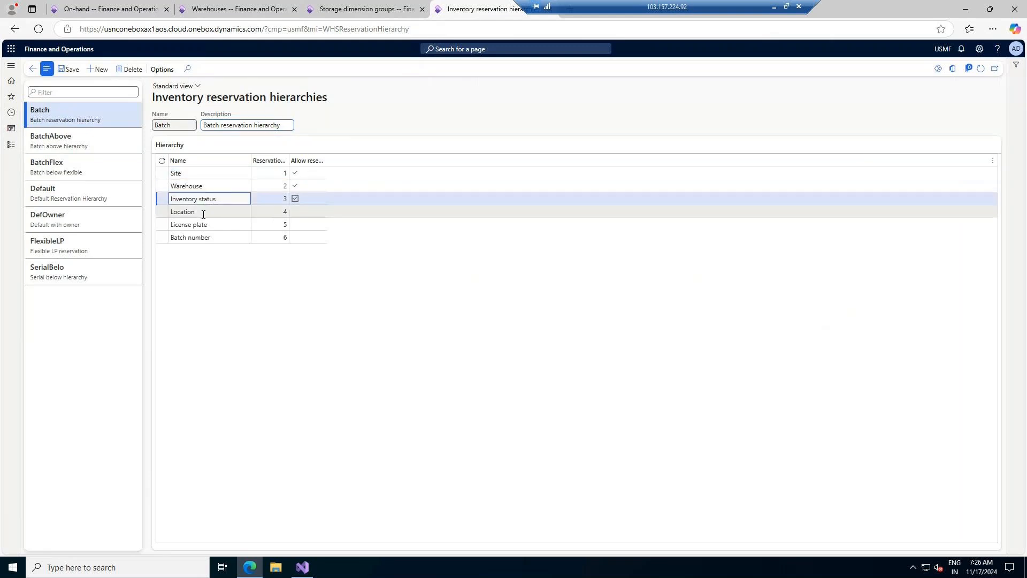
{"action": "left_click", "coordinate": [203, 212]}
{"action": "left_click", "coordinate": [202, 224]}
{"action": "left_click", "coordinate": [206, 237]}
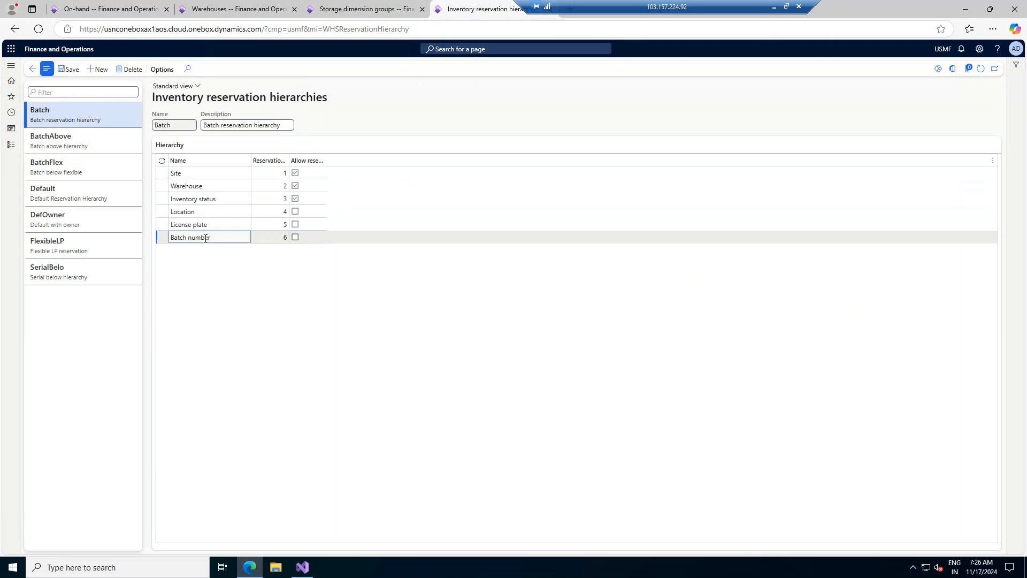
{"action": "left_click", "coordinate": [201, 199]}
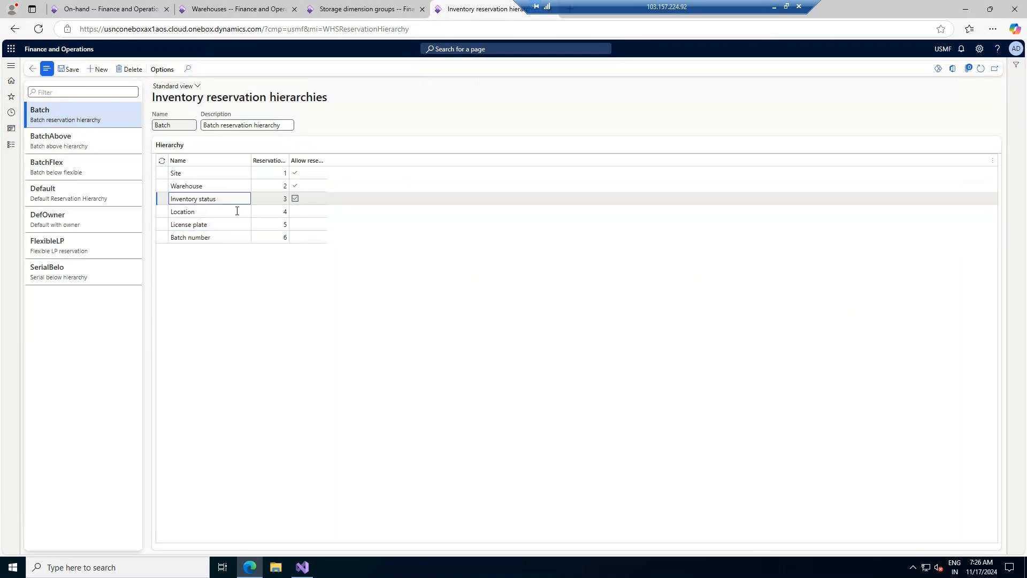
{"action": "left_click", "coordinate": [231, 212]}
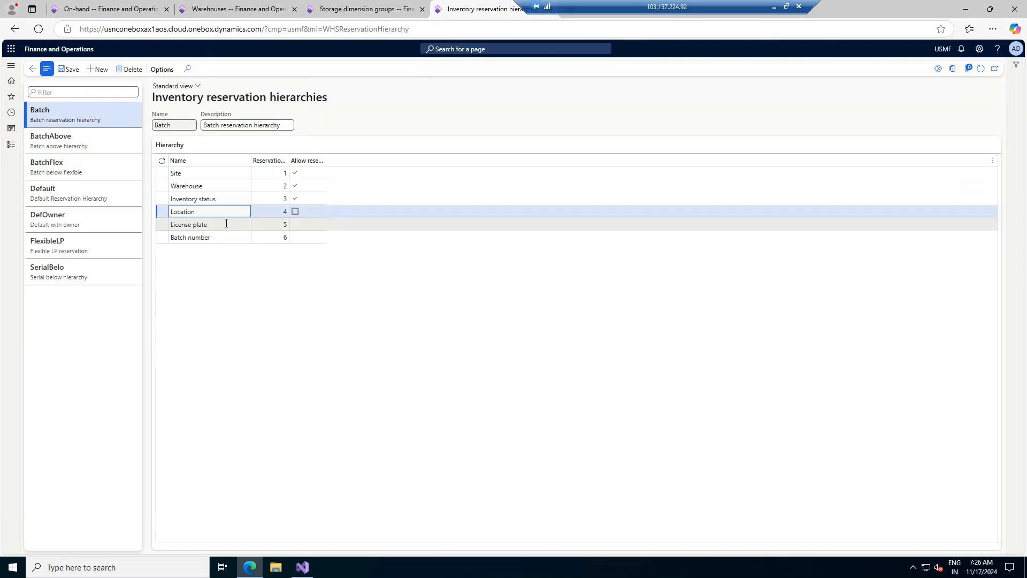
{"action": "left_click", "coordinate": [226, 223]}
{"action": "left_click", "coordinate": [226, 240]}
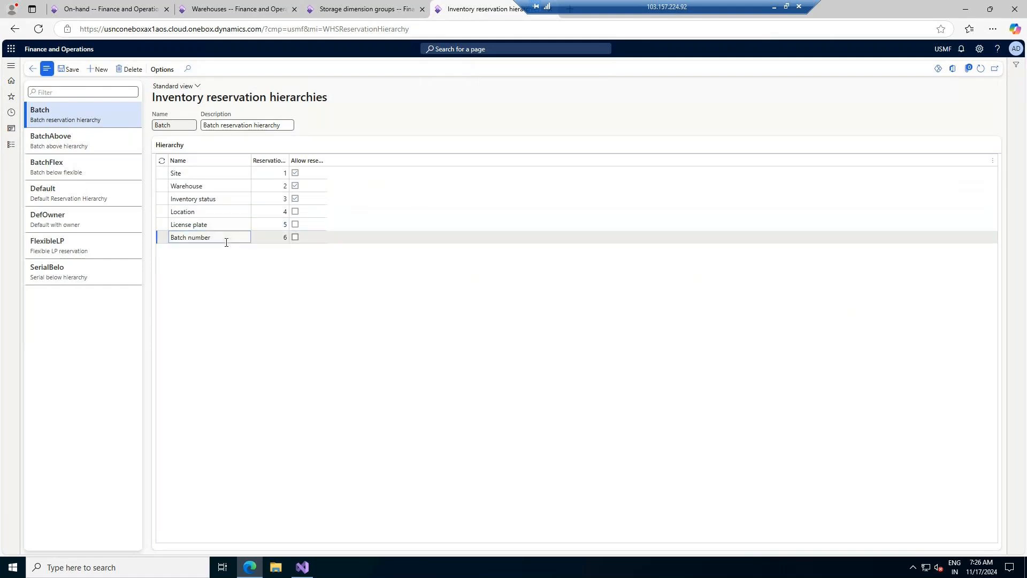
{"action": "left_click_drag", "start_coordinate": [336, 107], "coordinate": [155, 111]}
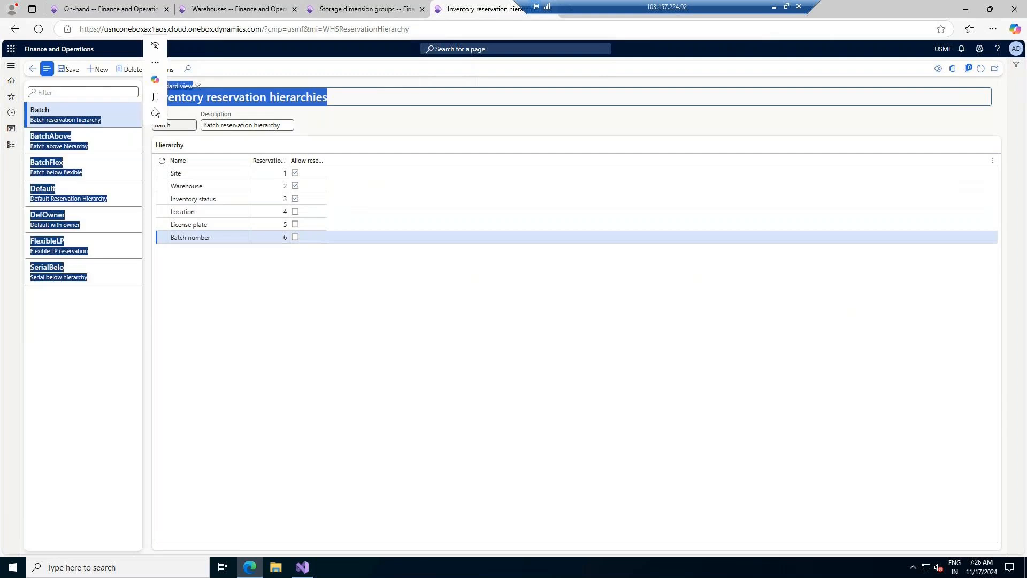
{"action": "left_click", "coordinate": [389, 97]}
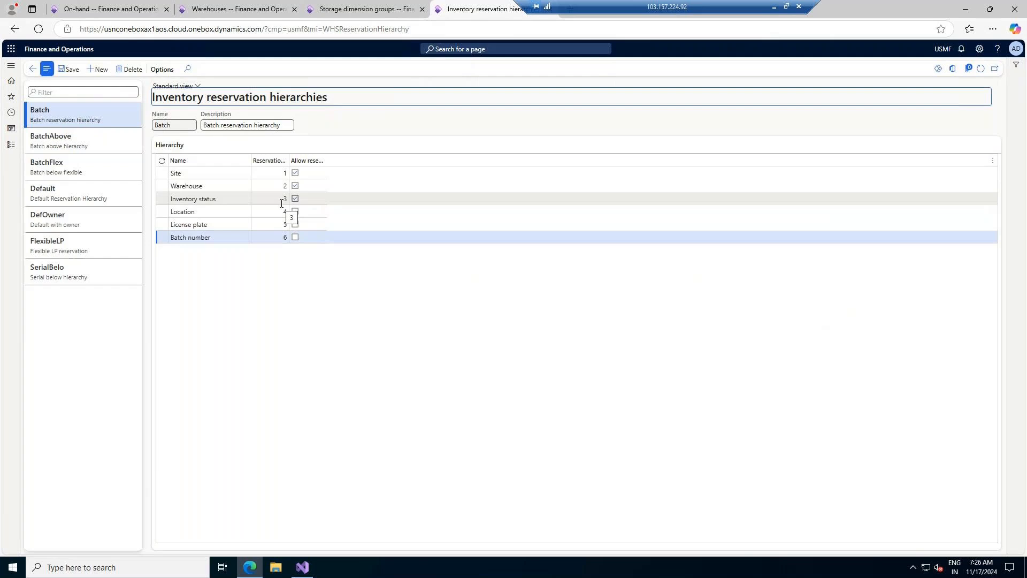
{"action": "left_click", "coordinate": [66, 192]}
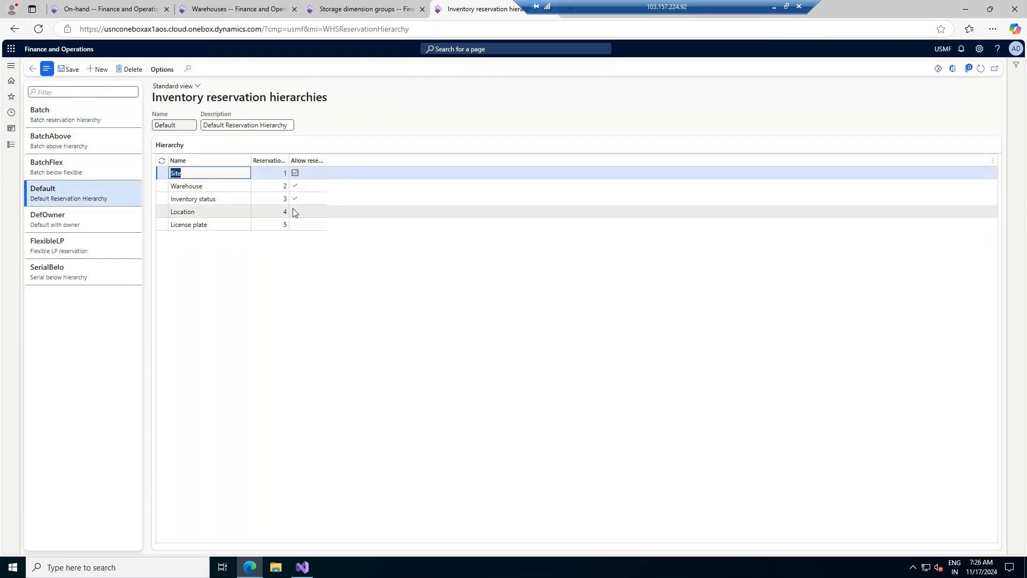
- Browse DefOwner, FlexibleLP, SerialBelo, Batch, BatchAbove, BatchFlex and Default, then minimise the remote session
{"action": "mouse_move", "coordinate": [316, 161]}
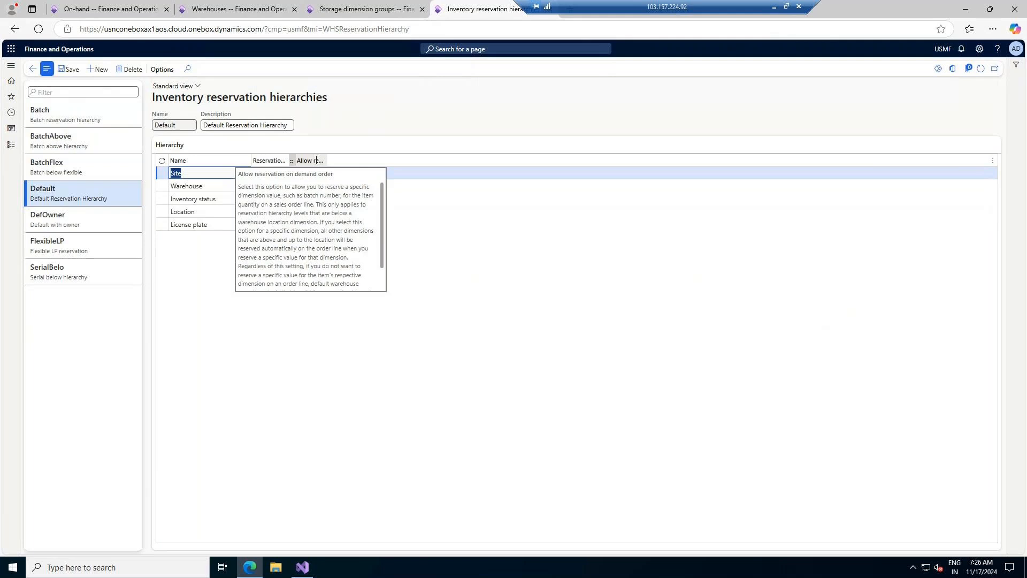
{"action": "left_click", "coordinate": [76, 221]}
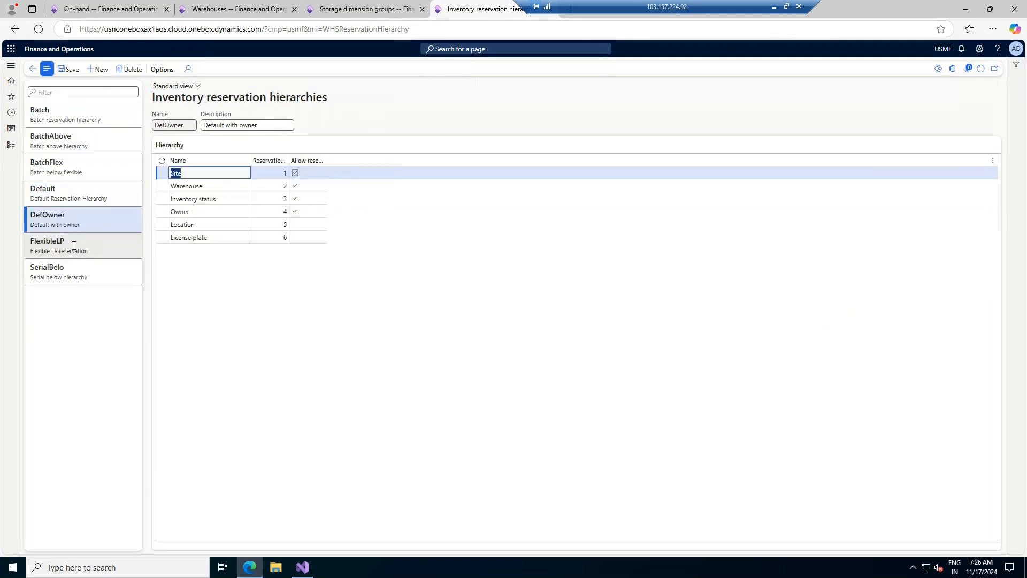
{"action": "left_click", "coordinate": [73, 245]}
{"action": "left_click", "coordinate": [70, 271]}
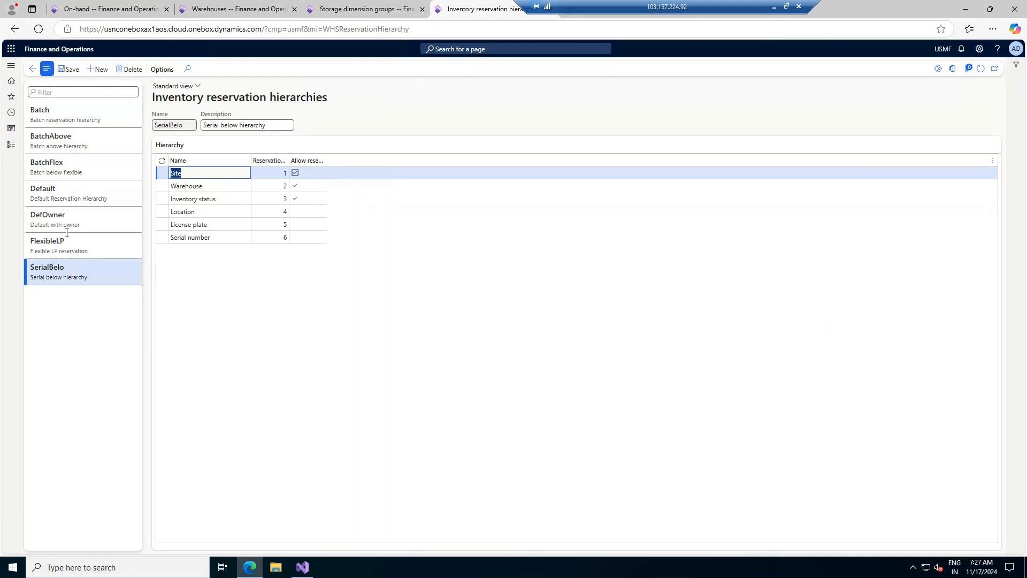
{"action": "left_click", "coordinate": [48, 114]}
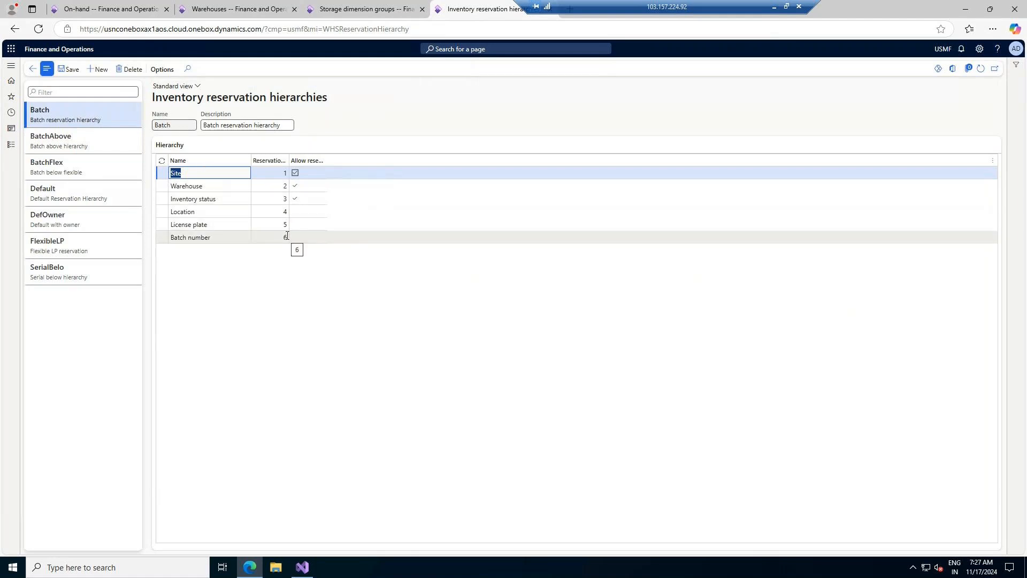
{"action": "left_click", "coordinate": [73, 138]}
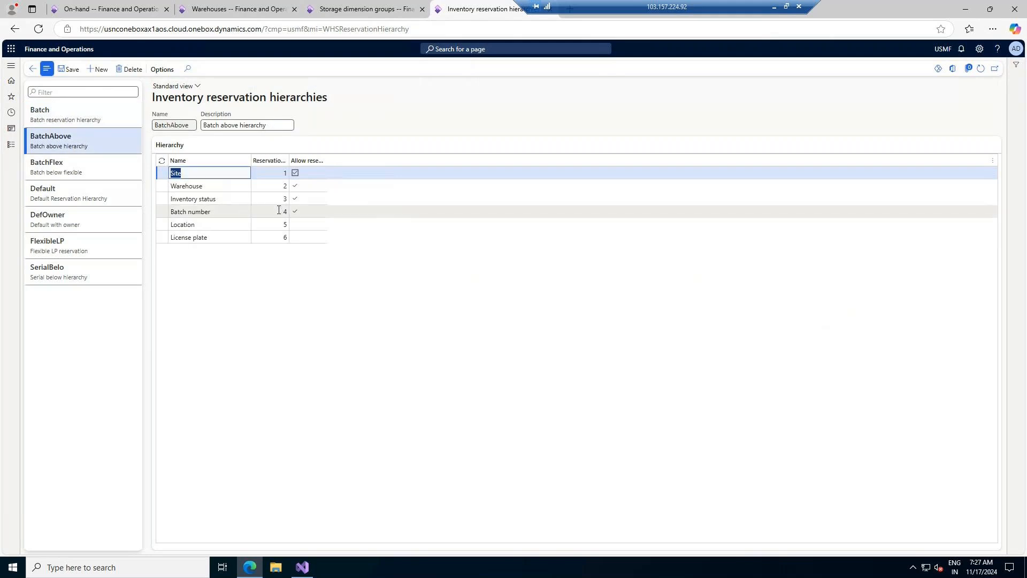
{"action": "left_click", "coordinate": [102, 175]}
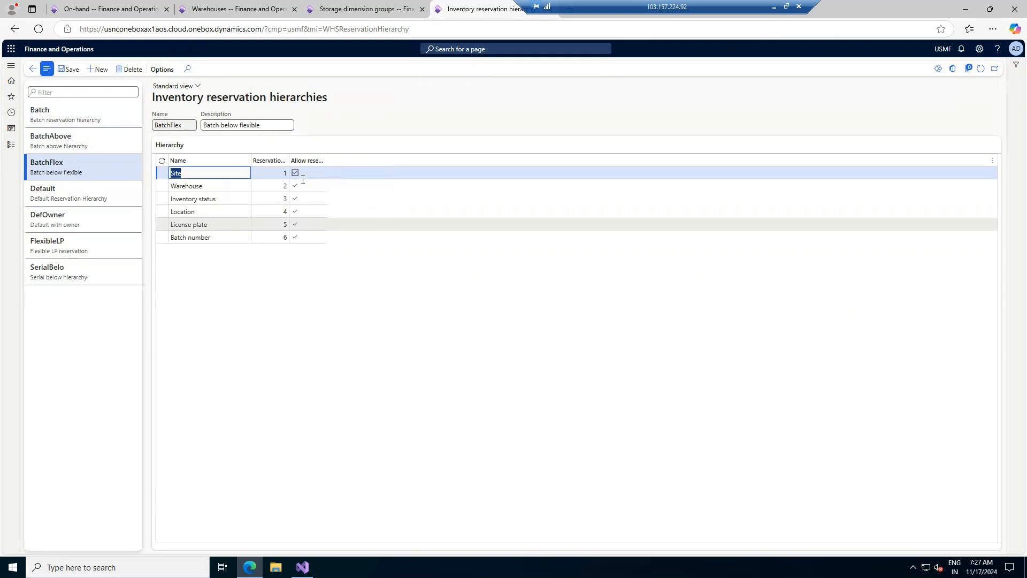
{"action": "left_click", "coordinate": [56, 201]}
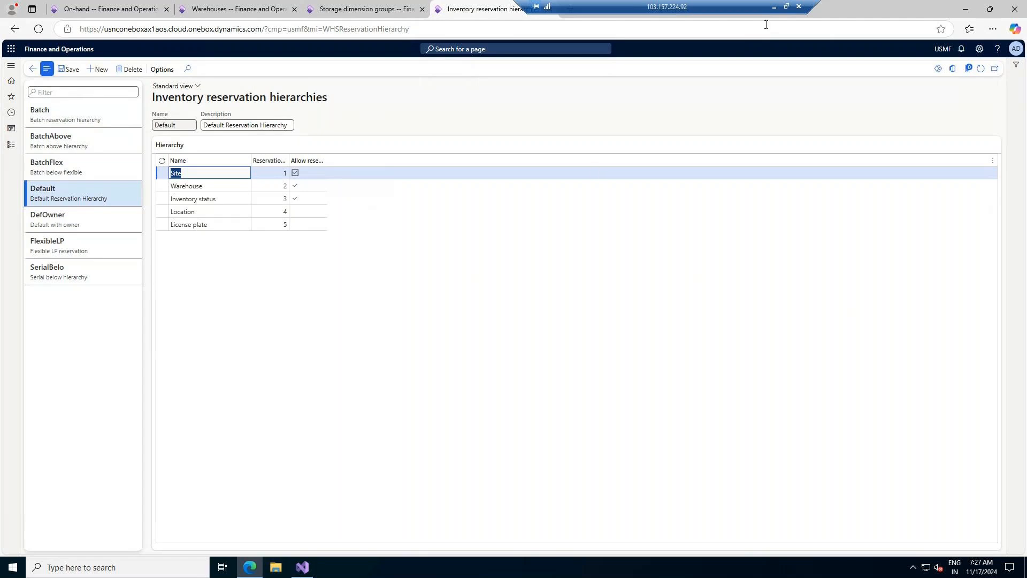
{"action": "left_click", "coordinate": [774, 7]}
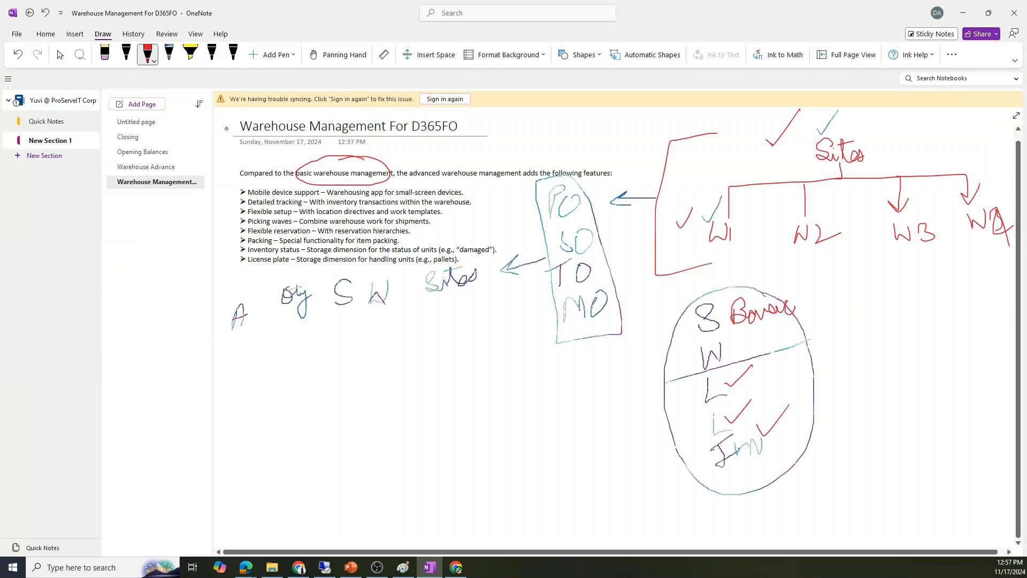
- Draw red check marks beside the title, W1 and the Mobile device support through Packing bullets
{"action": "left_click_drag", "start_coordinate": [226, 128], "coordinate": [253, 109]}
{"action": "left_click_drag", "start_coordinate": [736, 225], "coordinate": [752, 214]}
{"action": "mouse_move", "coordinate": [861, 260]}
{"action": "left_mouse_down"}
{"action": "mouse_move", "coordinate": [833, 288]}
{"action": "mouse_move", "coordinate": [882, 280]}
{"action": "left_mouse_up"}
{"action": "mouse_move", "coordinate": [759, 368]}
{"action": "left_mouse_down"}
{"action": "mouse_move", "coordinate": [790, 476]}
{"action": "mouse_move", "coordinate": [711, 353]}
{"action": "left_mouse_up"}
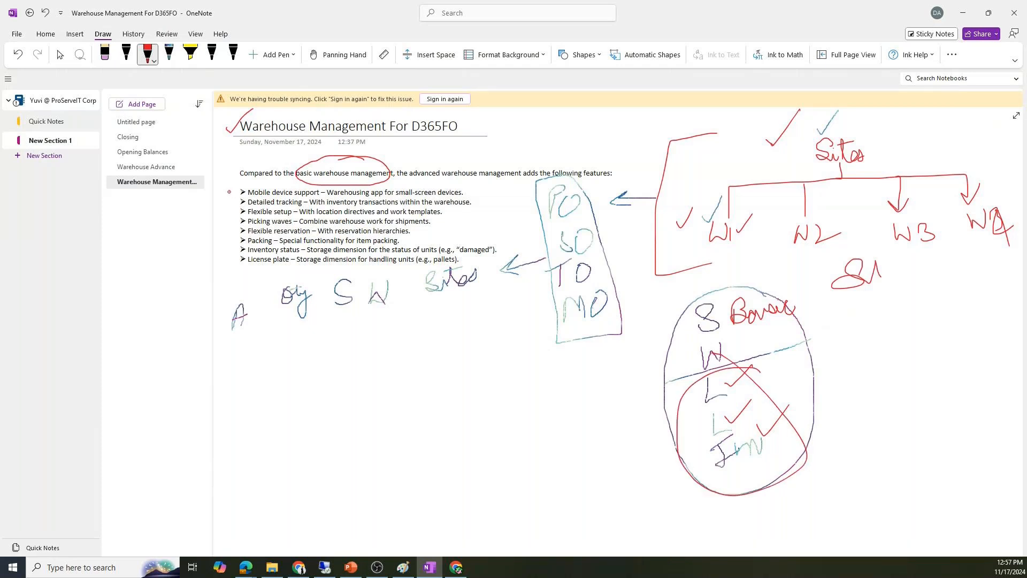
{"action": "left_click_drag", "start_coordinate": [228, 190], "coordinate": [261, 173]}
{"action": "left_click_drag", "start_coordinate": [229, 202], "coordinate": [248, 197]}
{"action": "left_click_drag", "start_coordinate": [229, 209], "coordinate": [248, 207]}
{"action": "left_click_drag", "start_coordinate": [227, 226], "coordinate": [255, 213]}
{"action": "left_click_drag", "start_coordinate": [230, 232], "coordinate": [256, 221]}
{"action": "mouse_move", "coordinate": [236, 241]}
{"action": "left_mouse_down"}
{"action": "mouse_move", "coordinate": [267, 230]}
{"action": "mouse_move", "coordinate": [254, 244]}
{"action": "mouse_move", "coordinate": [268, 246]}
{"action": "left_mouse_up"}
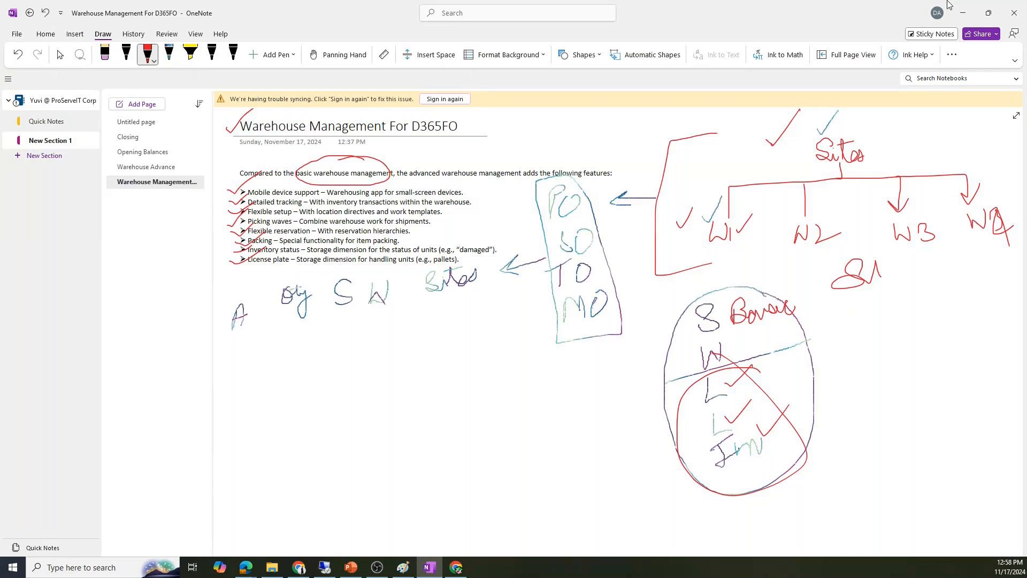
{"action": "key", "text": "alt+Tab"}
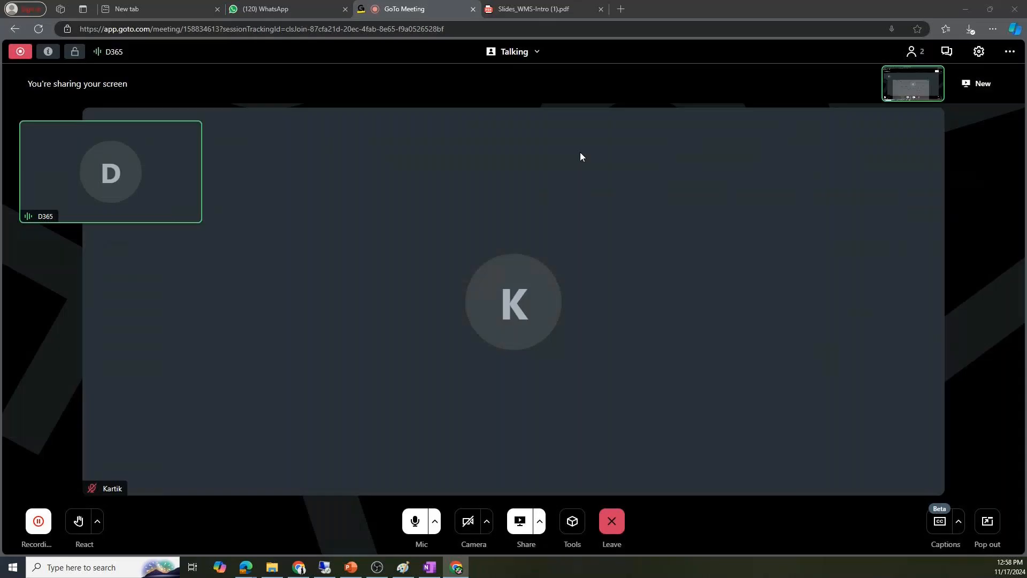
- Review on-hand inventory, storage groups, warehouses and the Batch hierarchy, then return to ELC001
{"action": "left_click", "coordinate": [325, 567]}
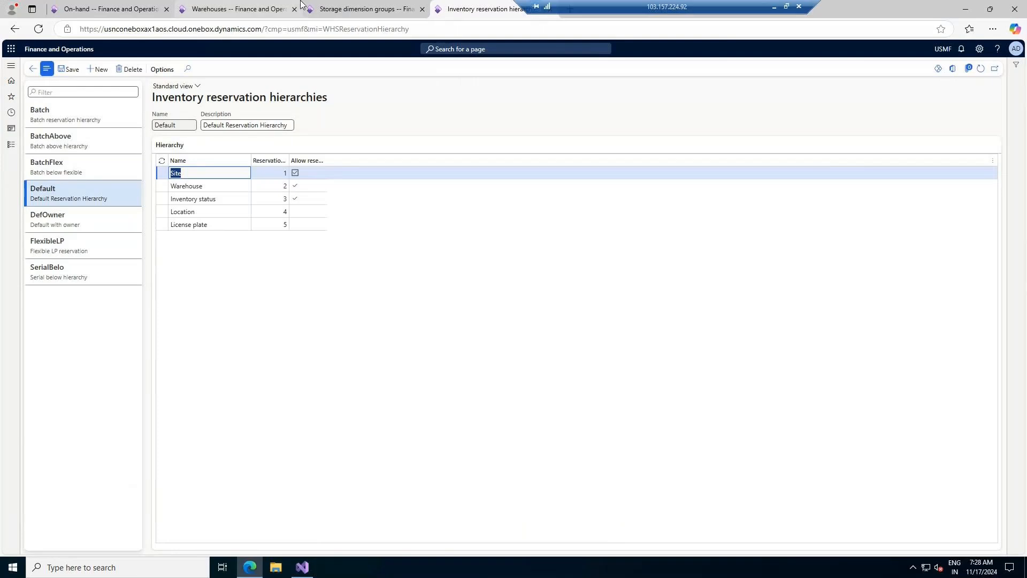
{"action": "left_click", "coordinate": [115, 6]}
{"action": "left_click", "coordinate": [365, 9]}
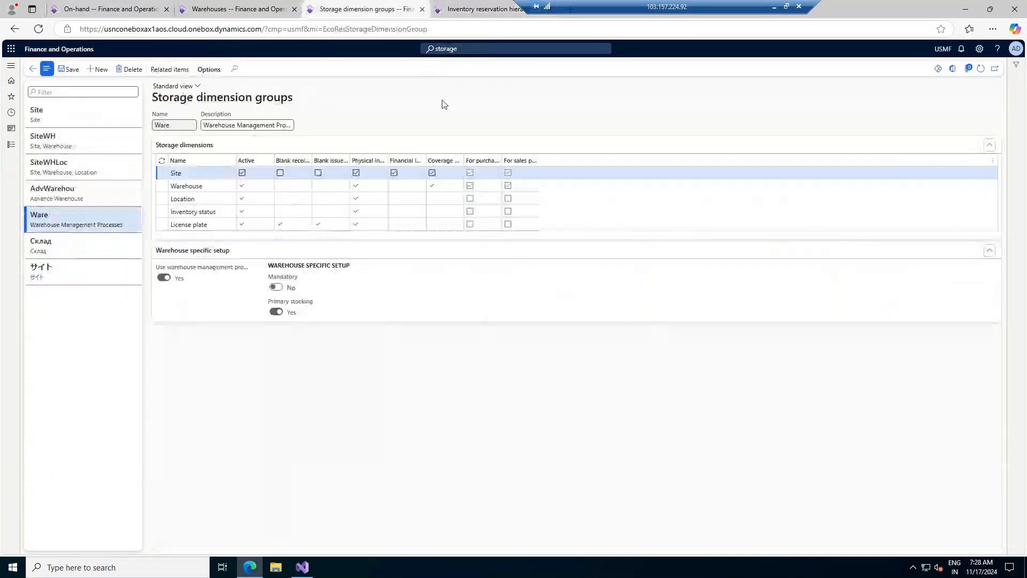
{"action": "left_click", "coordinate": [244, 8]}
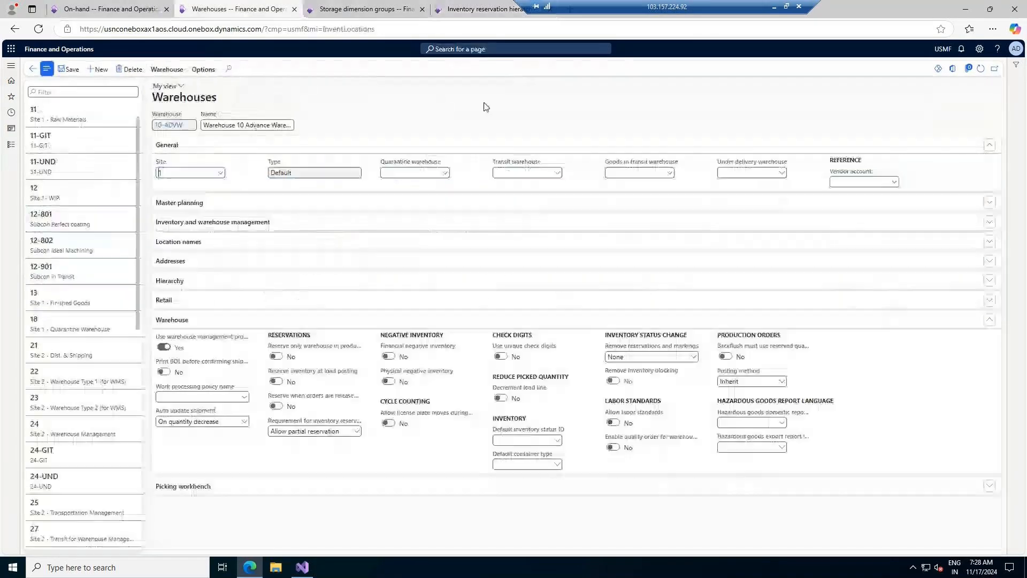
{"action": "left_click", "coordinate": [112, 9]}
{"action": "left_click", "coordinate": [484, 9]}
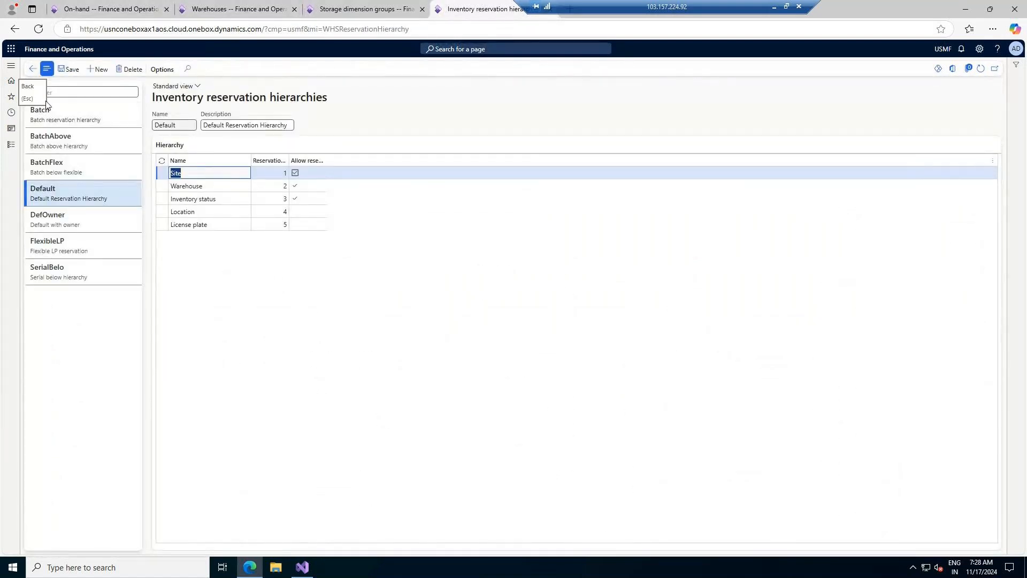
{"action": "left_click", "coordinate": [76, 121]}
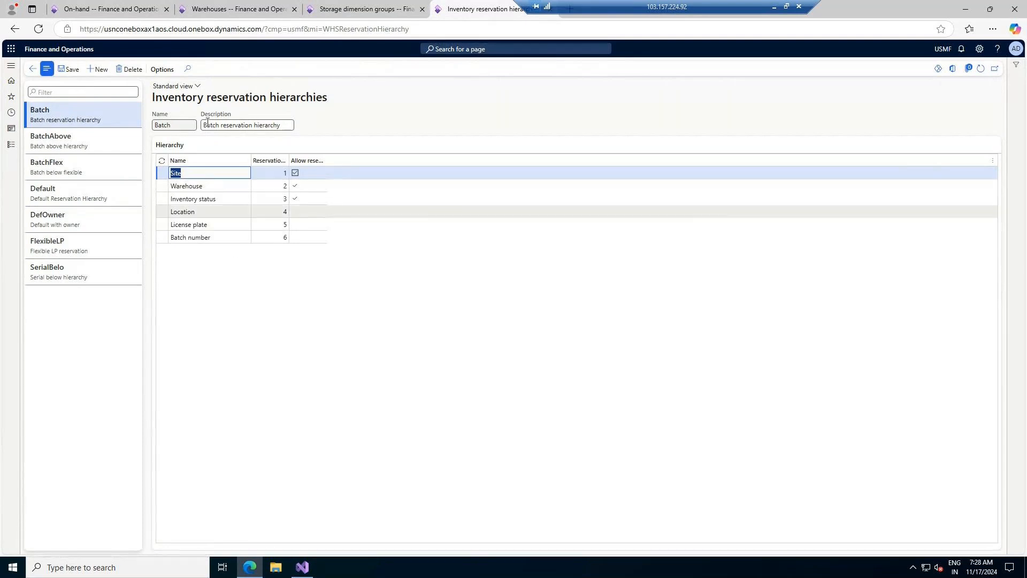
{"action": "left_click", "coordinate": [33, 69]}
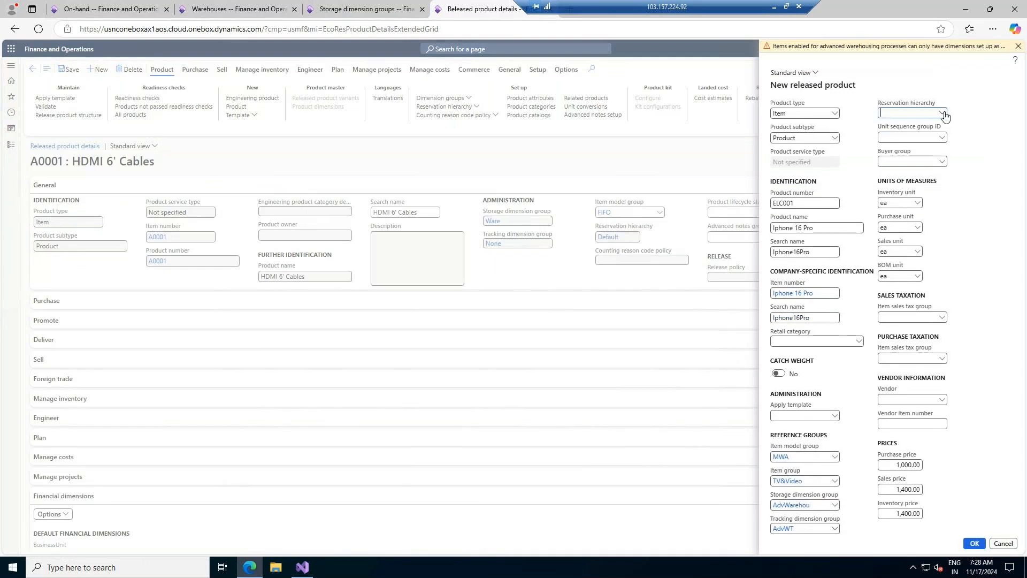
- Choose Batch in the ELC001 product's Reservation hierarchy dropdown
{"action": "left_click", "coordinate": [942, 114]}
{"action": "left_click", "coordinate": [942, 114]}
{"action": "left_click", "coordinate": [942, 114]}
{"action": "left_click", "coordinate": [777, 138]}
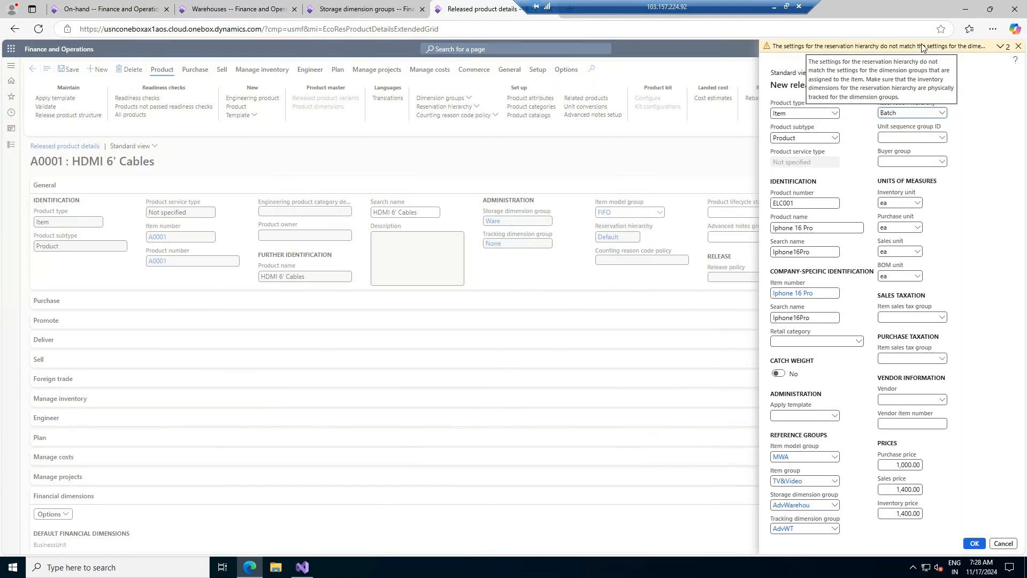
- Open AdvWarehou storage dimension group in edit mode, inspect its Warehouse row, and go back
{"action": "left_click", "coordinate": [794, 505]}
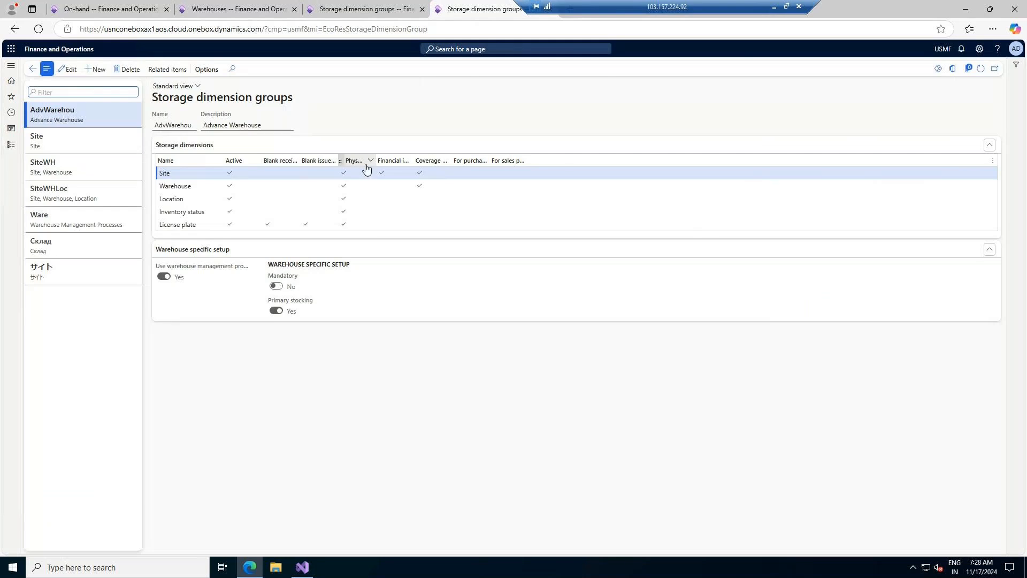
{"action": "left_click", "coordinate": [68, 72]}
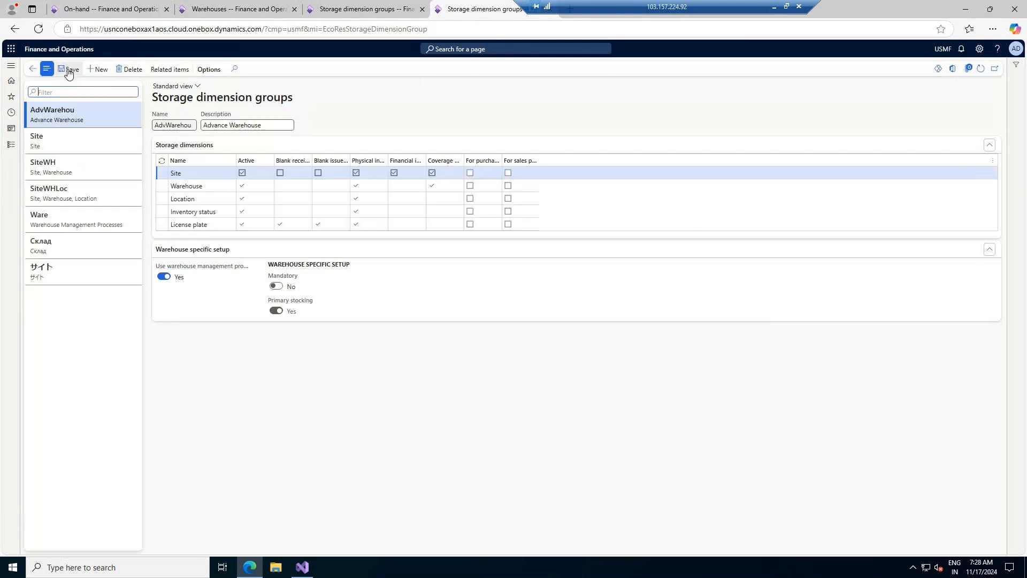
{"action": "left_click", "coordinate": [397, 190]}
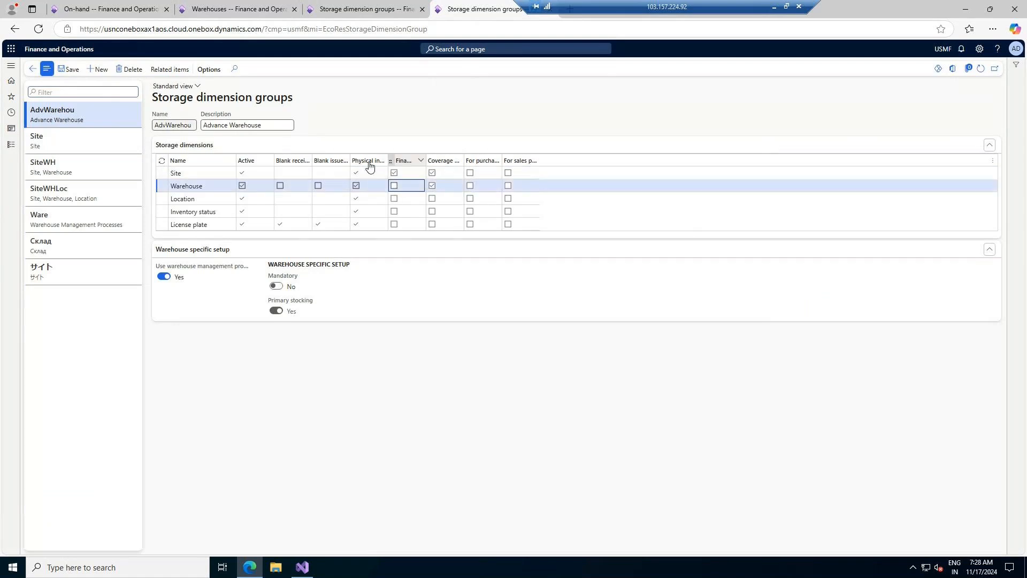
{"action": "mouse_move", "coordinate": [366, 166]}
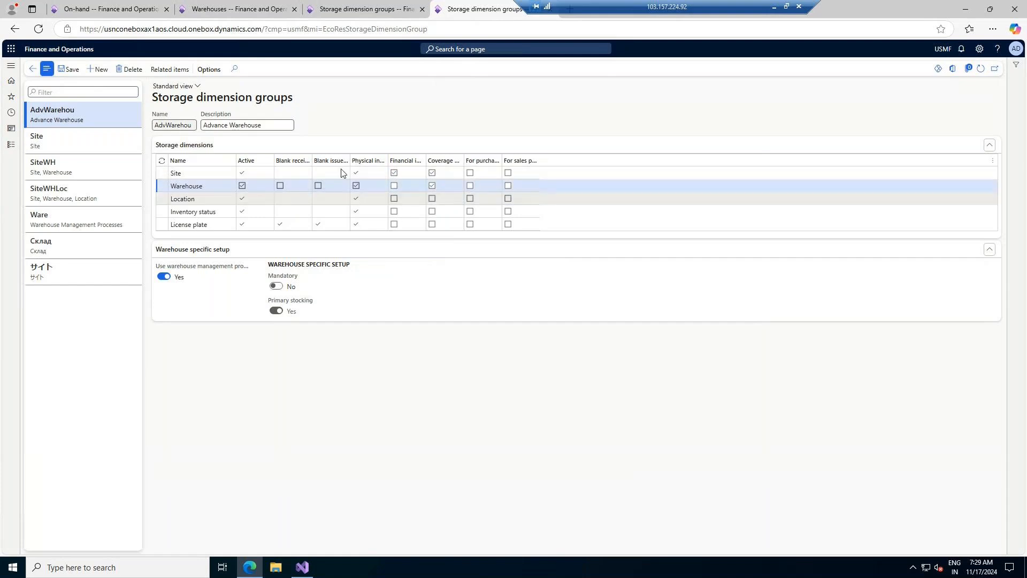
{"action": "left_click", "coordinate": [34, 70]}
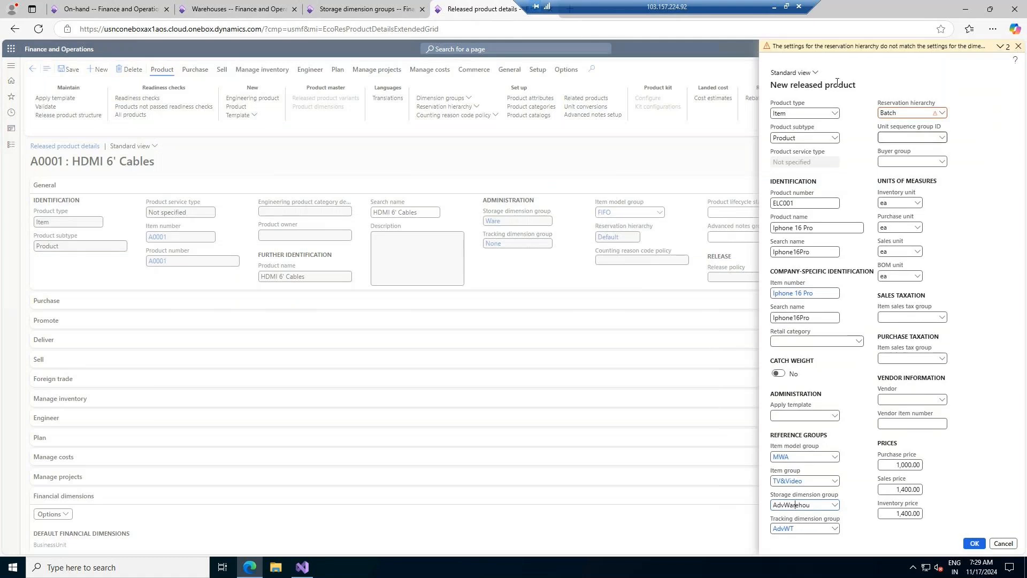
- Change the product's reservation hierarchy from Batch to Default
{"action": "left_click", "coordinate": [941, 113]}
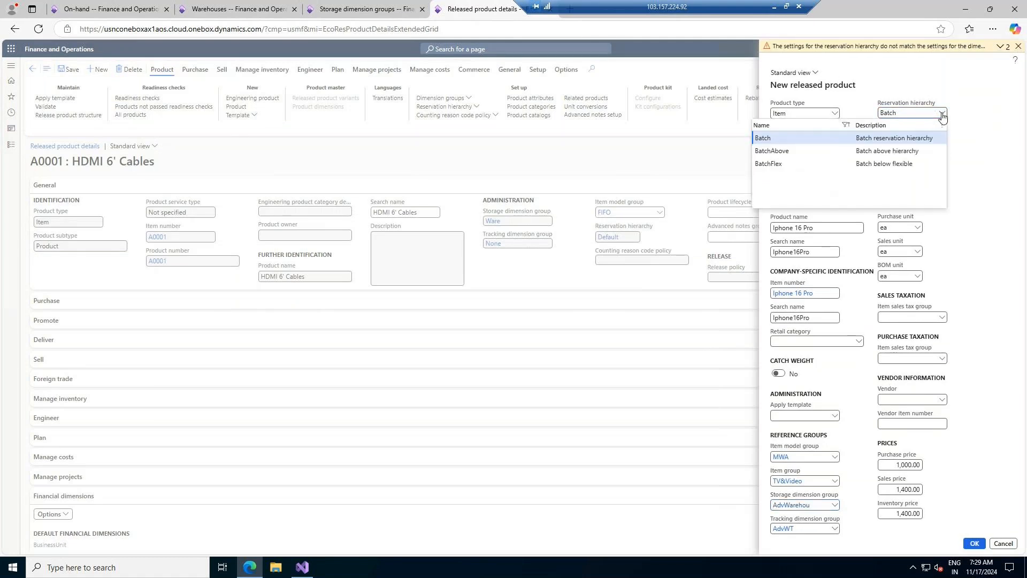
{"action": "left_click", "coordinate": [772, 152]}
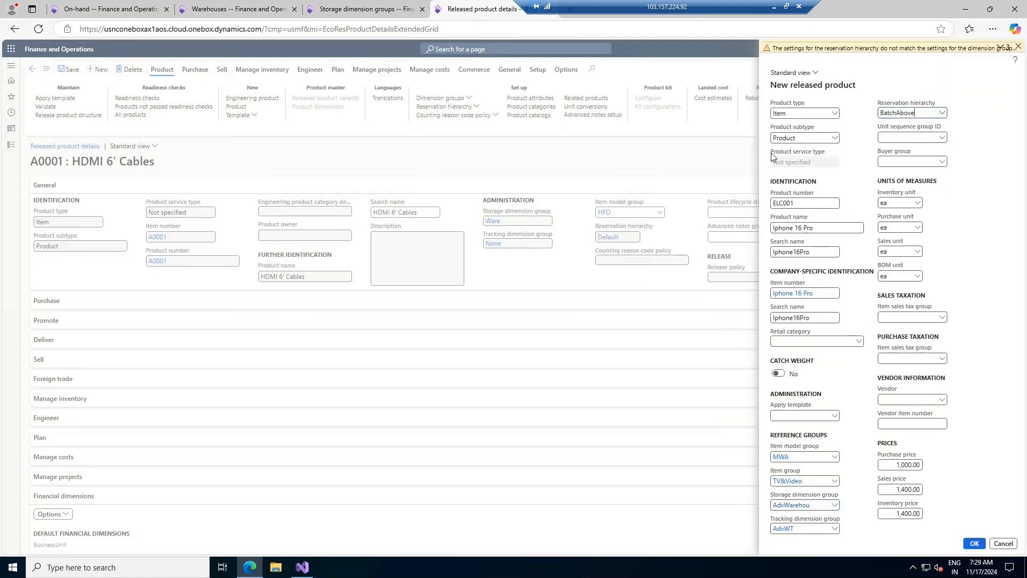
{"action": "left_click", "coordinate": [941, 113]}
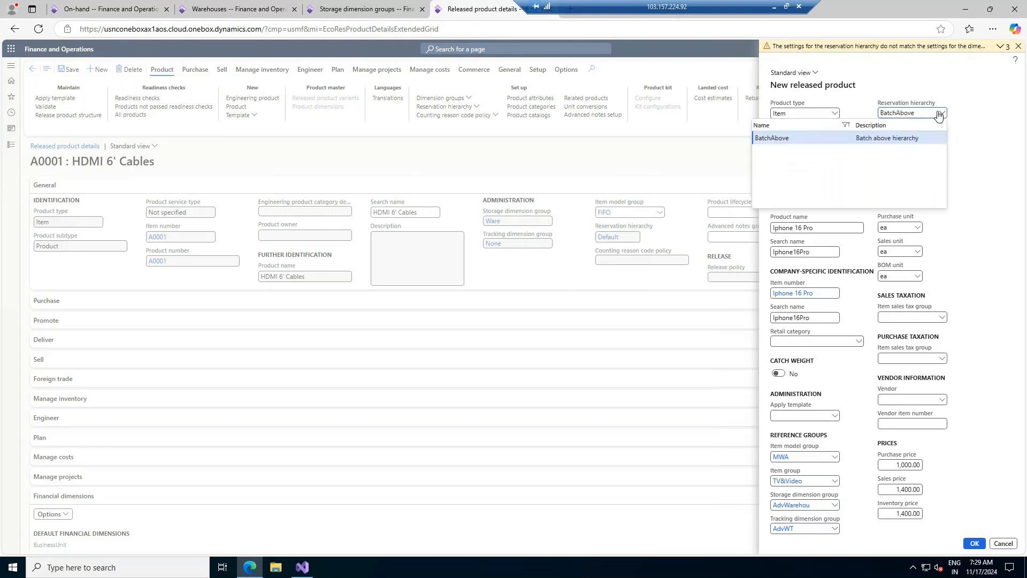
{"action": "key", "text": "ctrl+a"}
{"action": "key", "text": "BackSpace"}
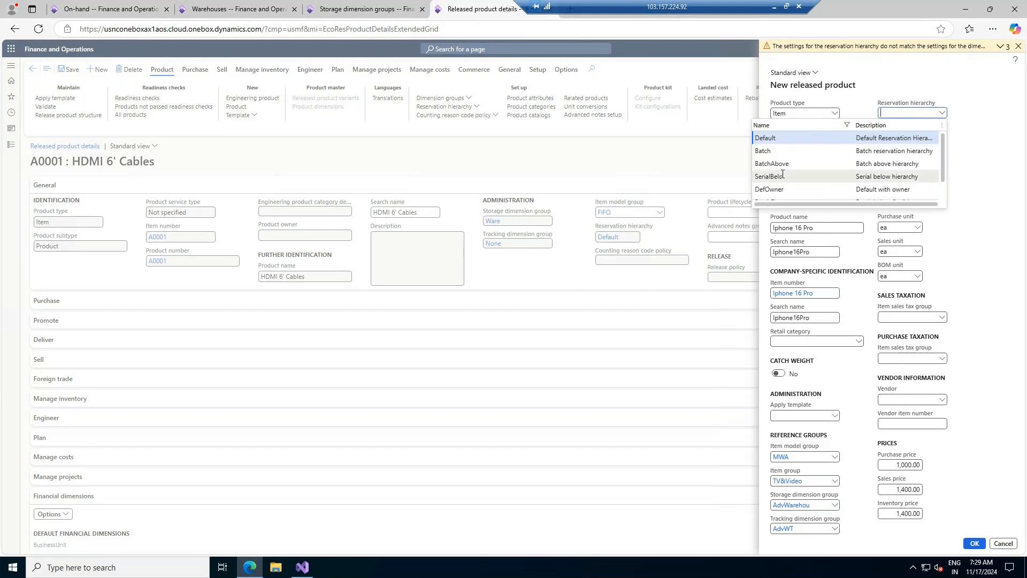
{"action": "scroll", "coordinate": [791, 171], "scroll_direction": "down", "scroll_amount": 1}
{"action": "scroll", "coordinate": [798, 164], "scroll_direction": "up", "scroll_amount": 2}
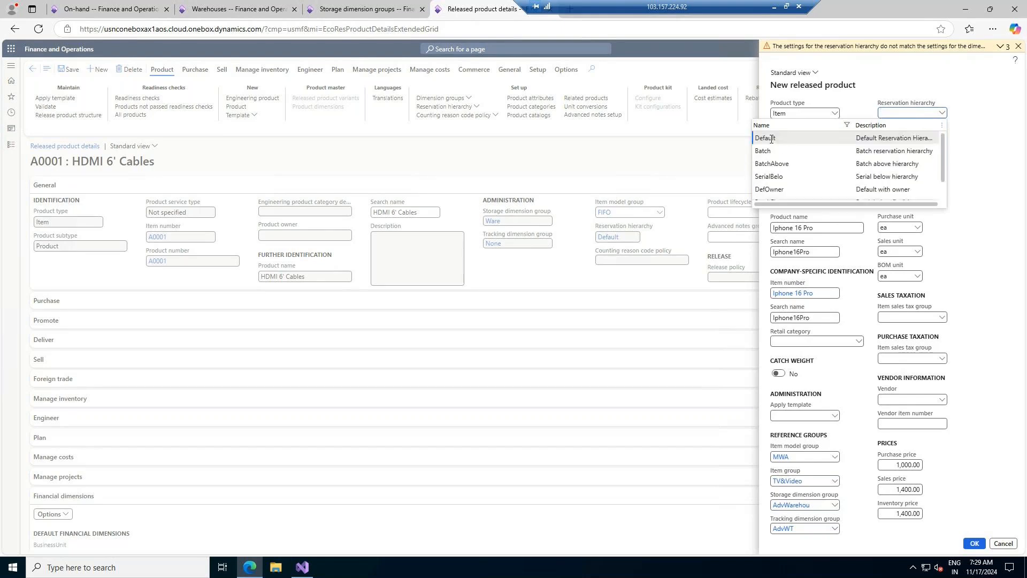
{"action": "left_click", "coordinate": [765, 138]}
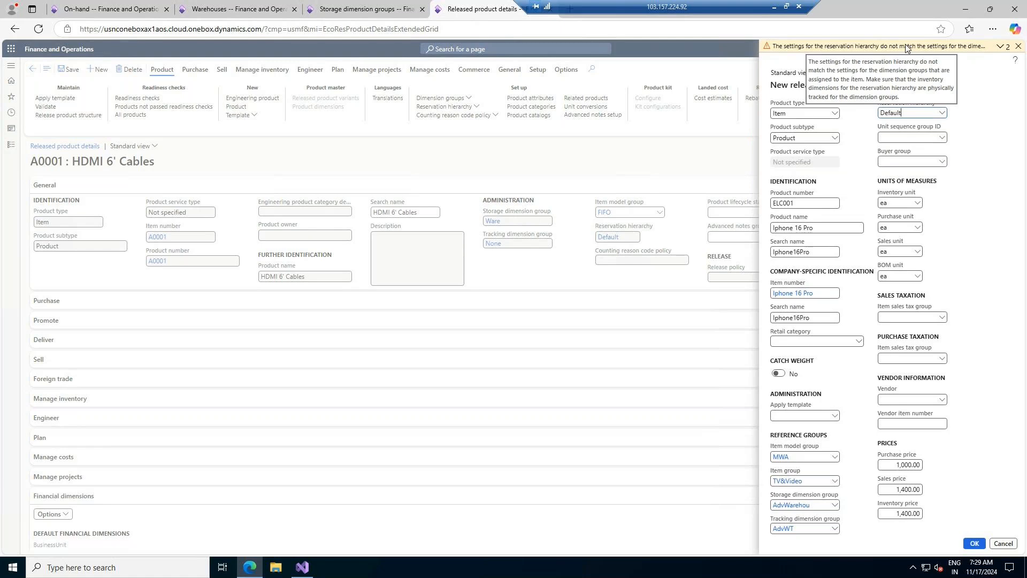
- Replace tracking dimension group AdvWT with None, keeping Default as the reservation hierarchy
{"action": "left_click", "coordinate": [804, 530]}
{"action": "key", "text": "BackSpace"}
{"action": "key", "text": "BackSpace"}
{"action": "key", "text": "BackSpace"}
{"action": "key", "text": "BackSpace"}
{"action": "key", "text": "BackSpace"}
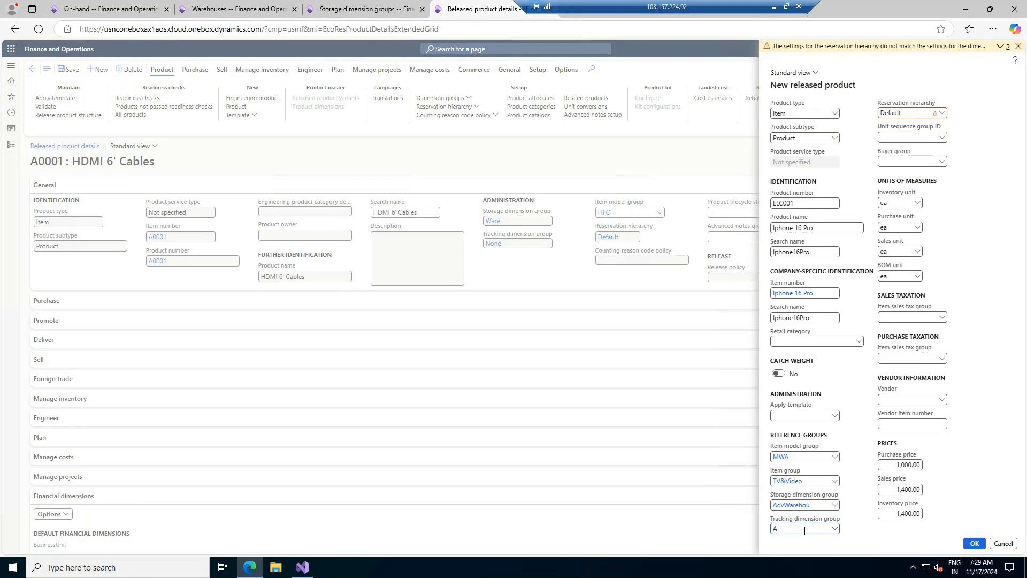
{"action": "left_click", "coordinate": [834, 530]}
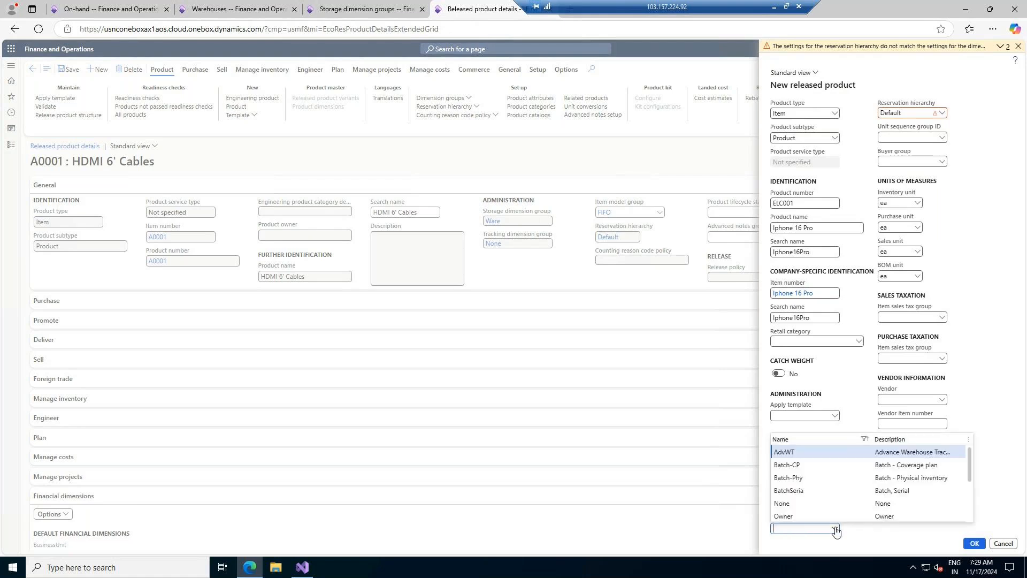
{"action": "left_click", "coordinate": [818, 490]}
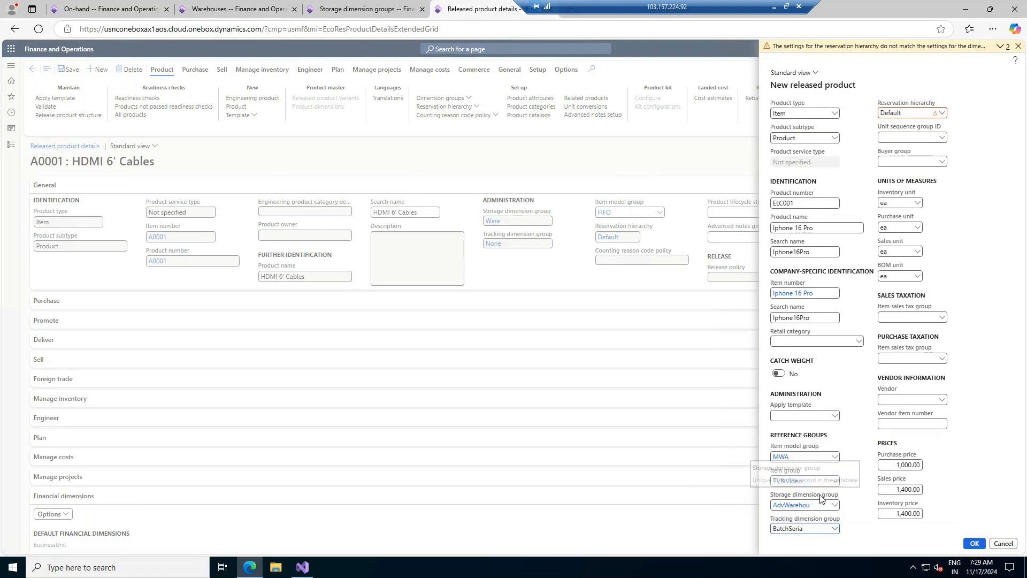
{"action": "left_click", "coordinate": [941, 113]}
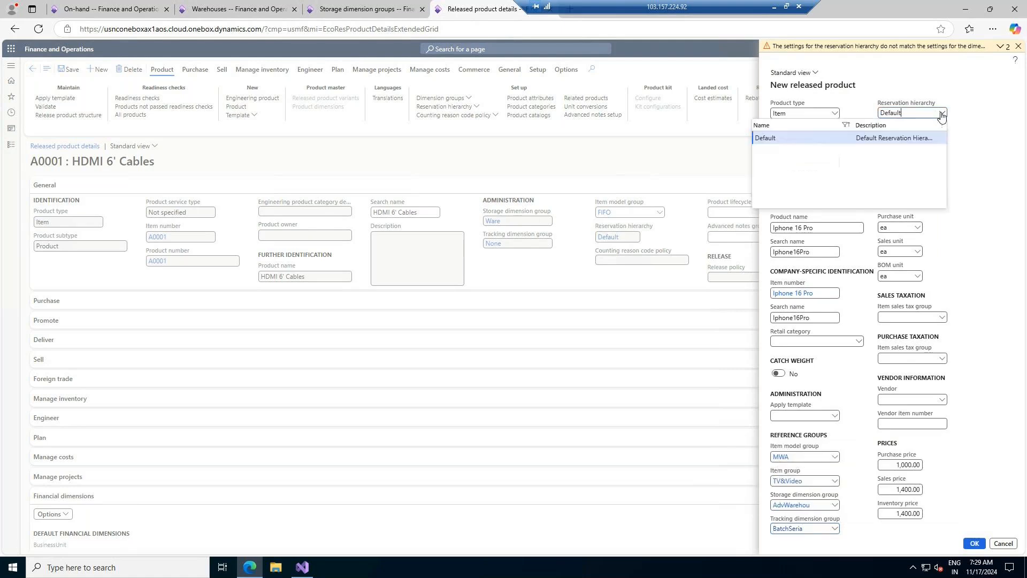
{"action": "left_click", "coordinate": [899, 136]}
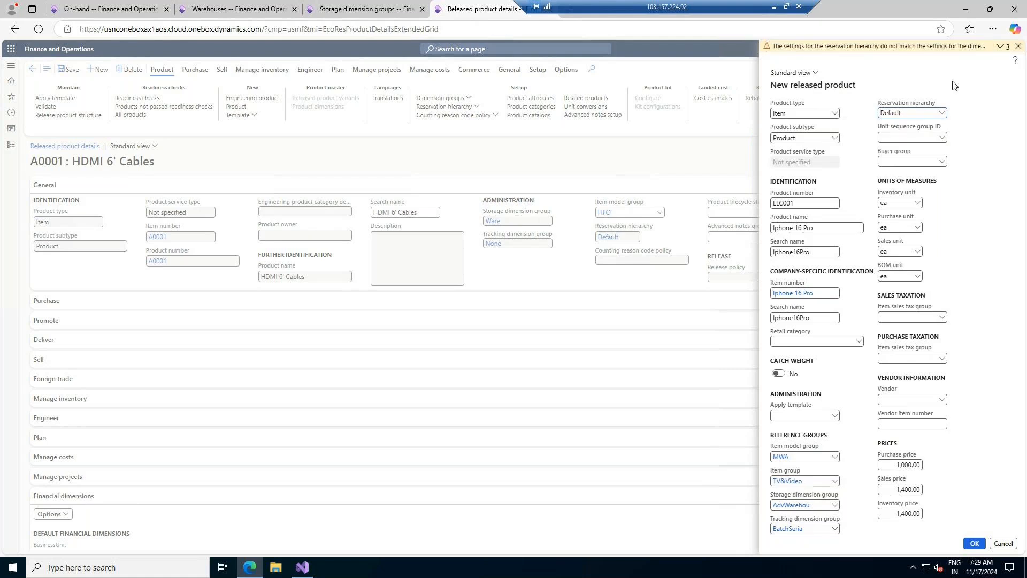
{"action": "left_click", "coordinate": [811, 530]}
{"action": "key", "text": "BackSpace"}
{"action": "key", "text": "BackSpace"}
{"action": "key", "text": "BackSpace"}
{"action": "key", "text": "BackSpace"}
{"action": "key", "text": "BackSpace"}
{"action": "key", "text": "BackSpace"}
{"action": "key", "text": "BackSpace"}
{"action": "key", "text": "BackSpace"}
{"action": "key", "text": "BackSpace"}
{"action": "key", "text": "BackSpace"}
{"action": "left_click", "coordinate": [859, 479]}
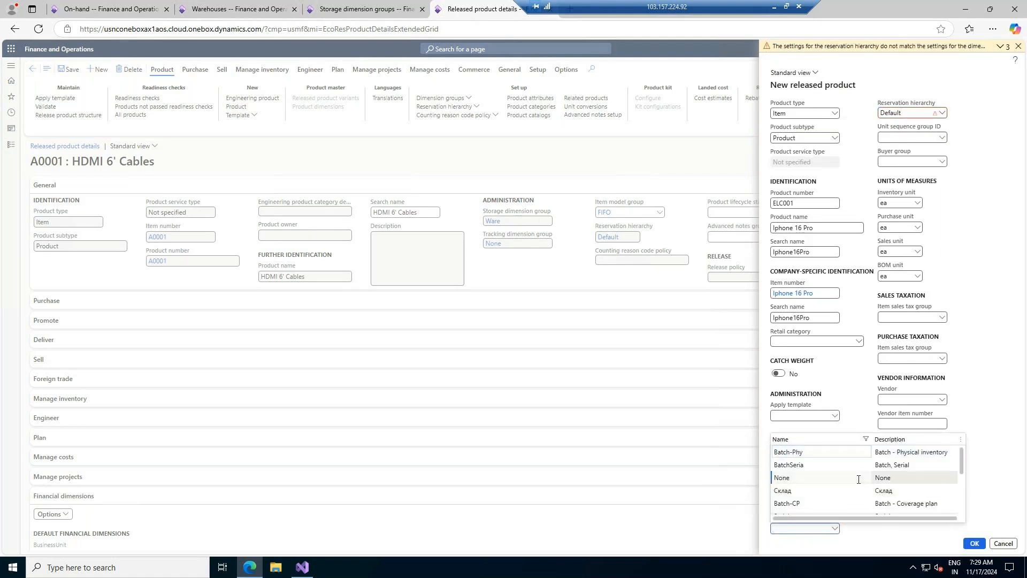
{"action": "left_click", "coordinate": [941, 113]}
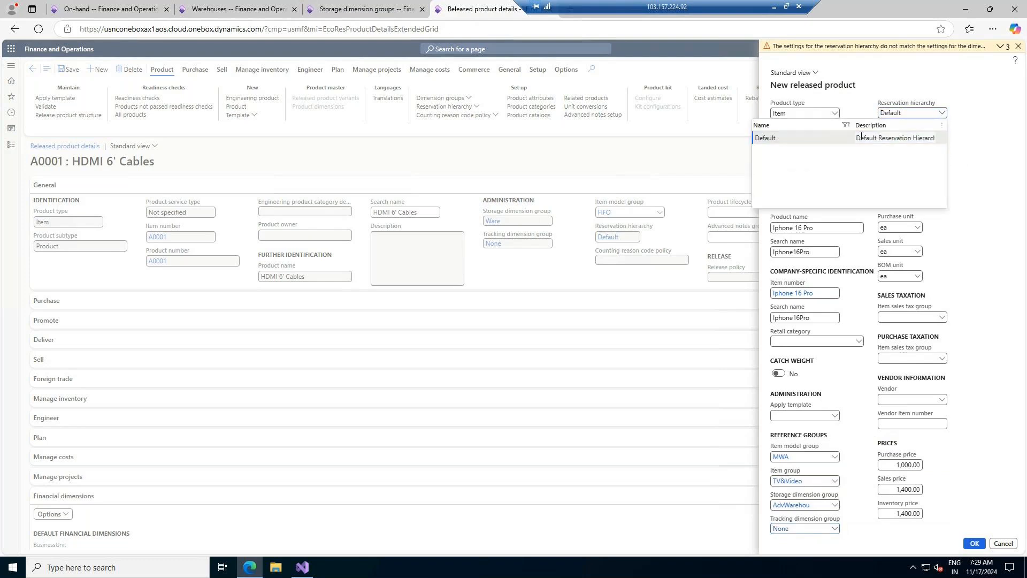
{"action": "left_click", "coordinate": [859, 137]}
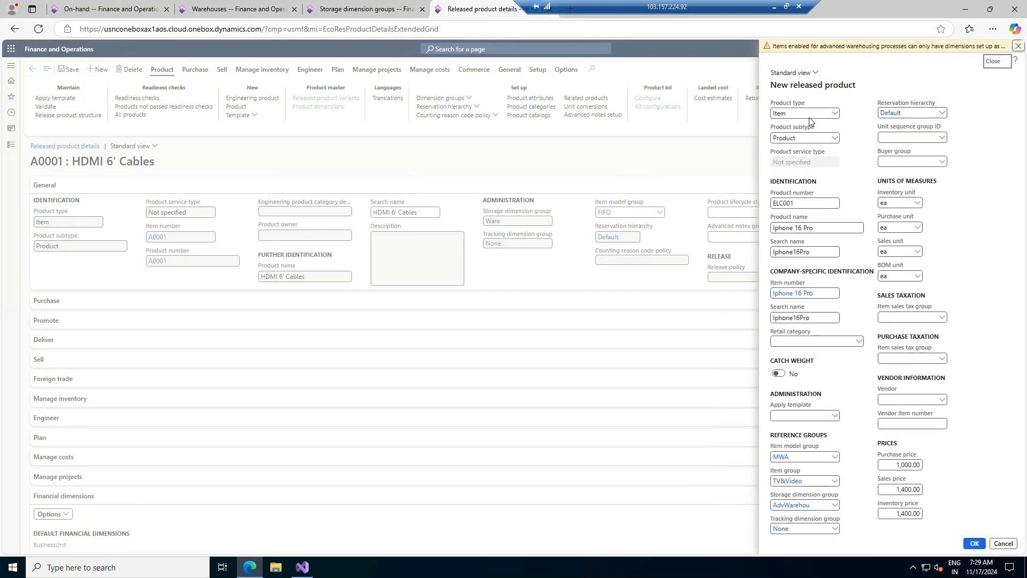
- Dismiss the warning, empty the tracking dimension group field, and browse the available groups
{"action": "left_click", "coordinate": [1018, 46]}
{"action": "left_click", "coordinate": [813, 515]}
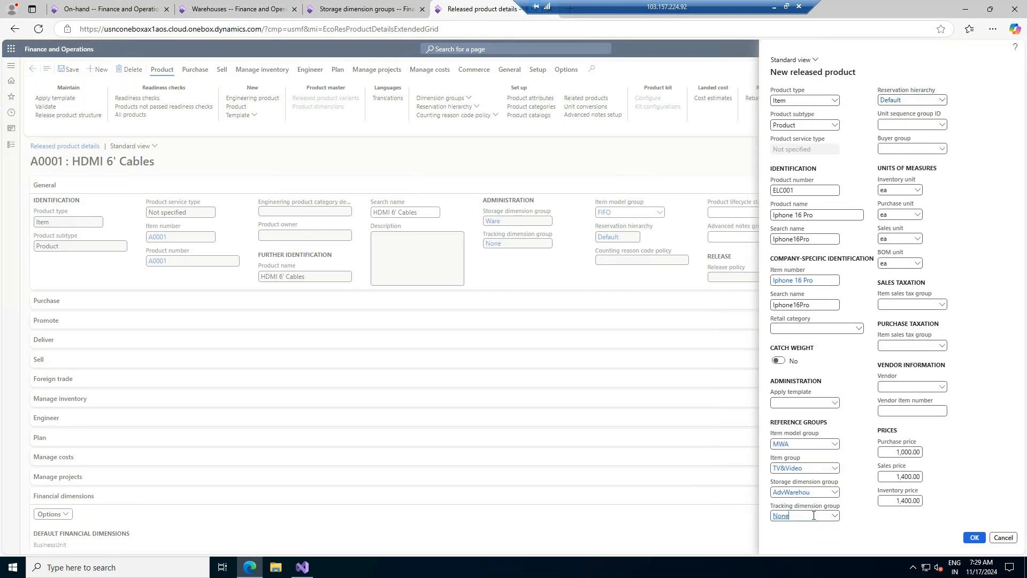
{"action": "key", "text": "BackSpace"}
{"action": "key", "text": "Tab"}
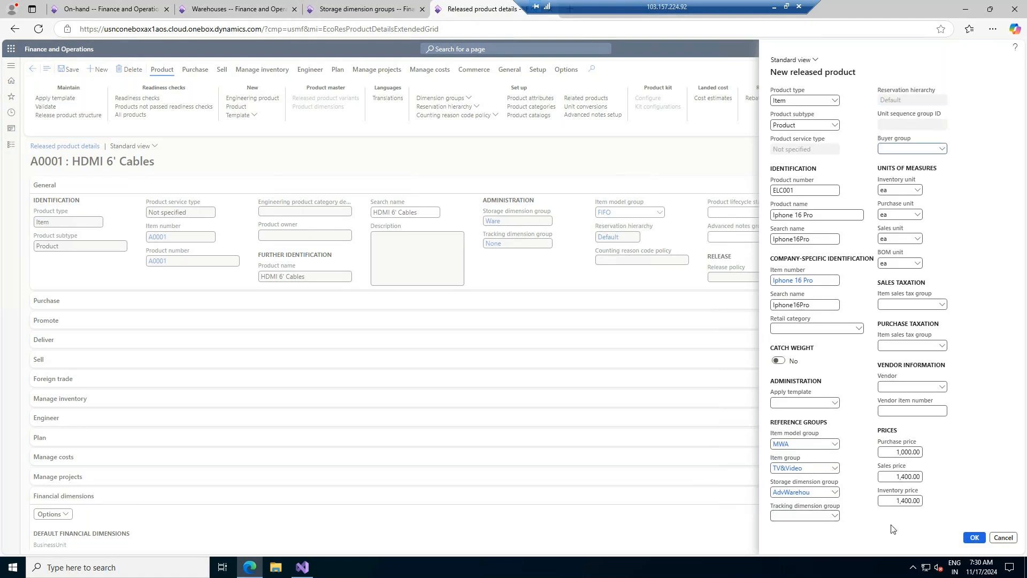
{"action": "left_click", "coordinate": [835, 516]}
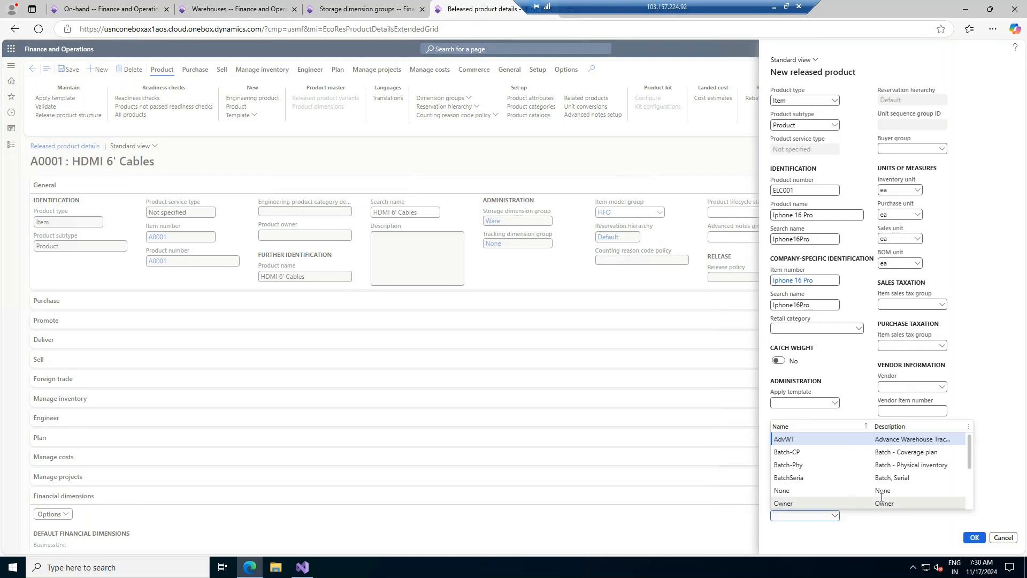
{"action": "left_click", "coordinate": [997, 388]}
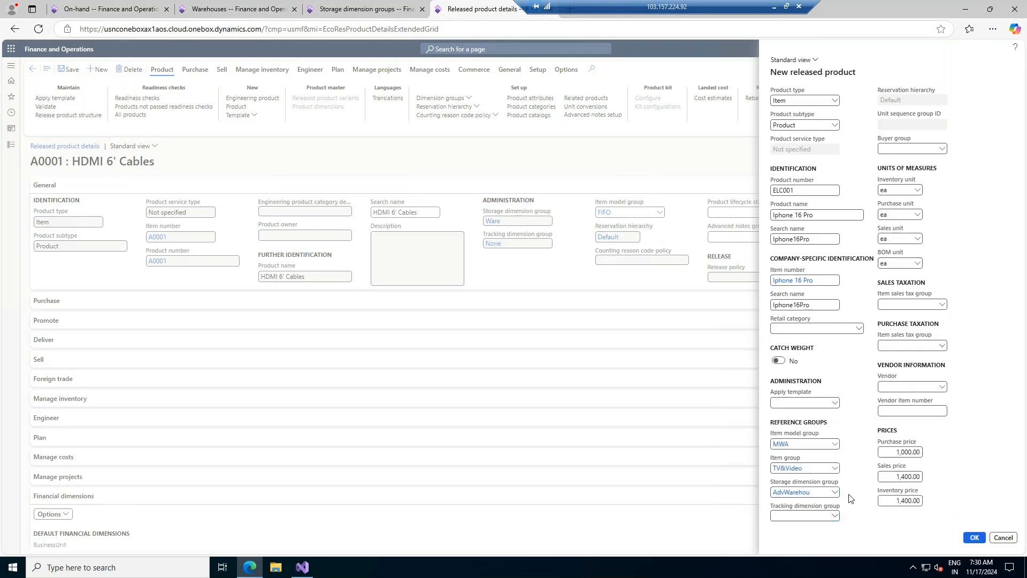
- Choose AdvWT as tracking dimension group, retry submission, and open AdvWT's details
{"action": "left_click", "coordinate": [835, 516]}
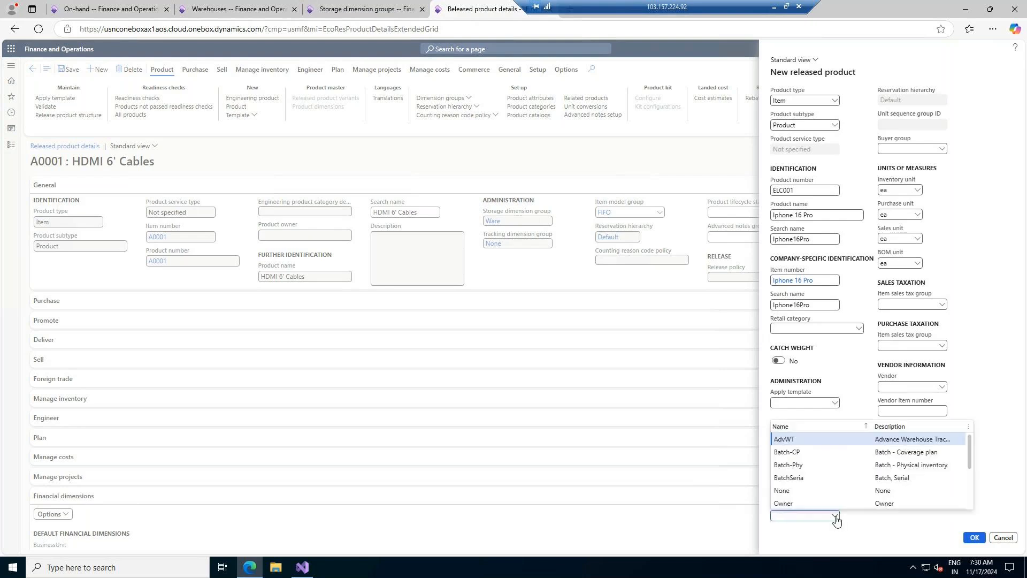
{"action": "left_click", "coordinate": [799, 438]}
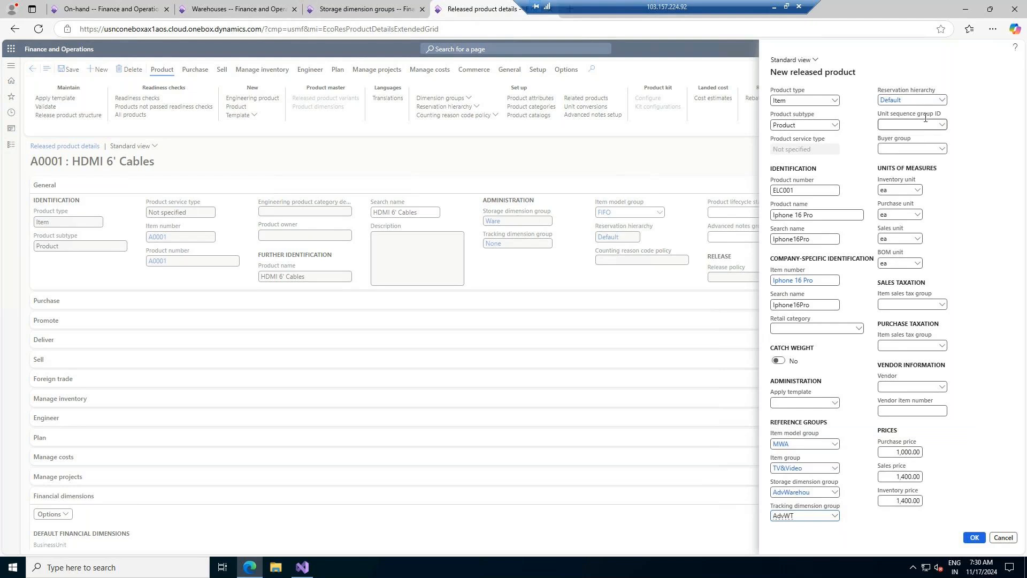
{"action": "left_click", "coordinate": [973, 537]}
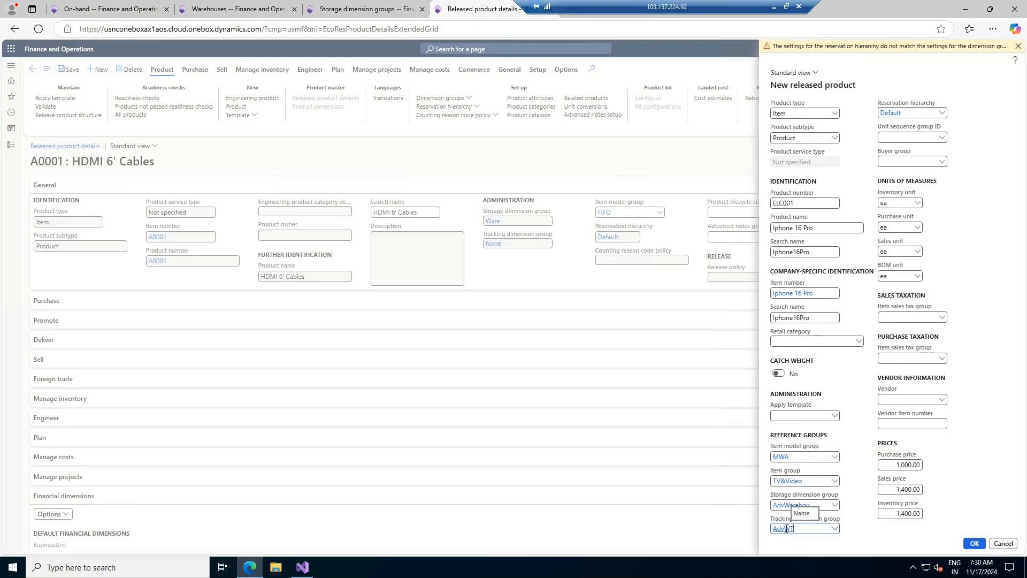
{"action": "left_click", "coordinate": [784, 529]}
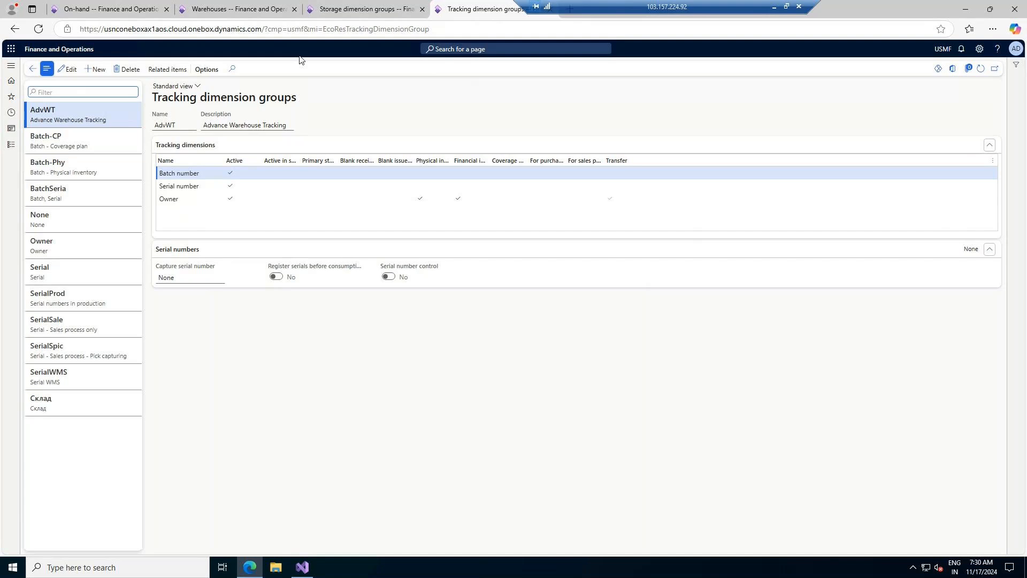
- Inspect the Default and Batch reservation hierarchy levels, then return to the ELC001 form
{"action": "left_click", "coordinate": [34, 69]}
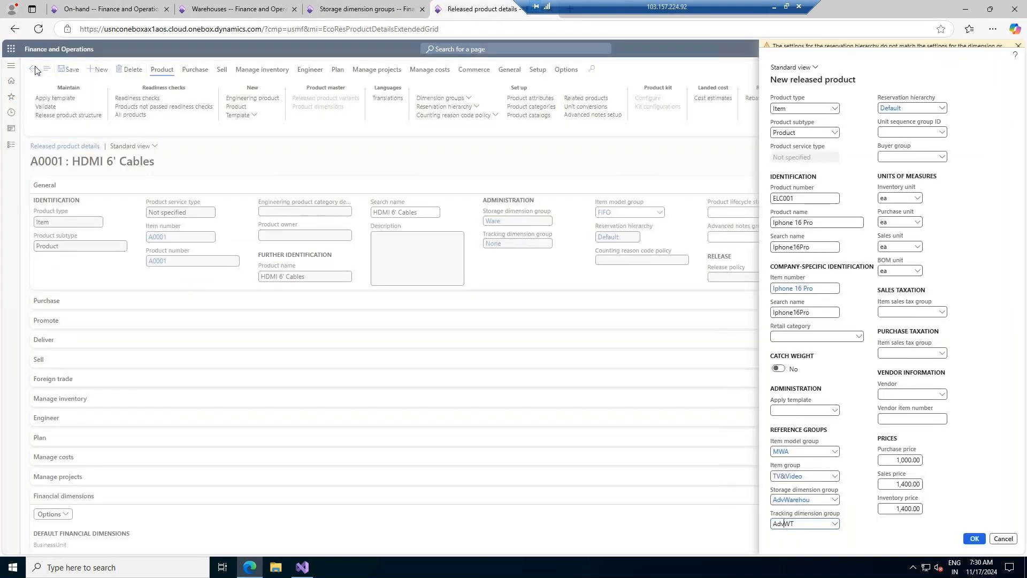
{"action": "left_click", "coordinate": [889, 113]}
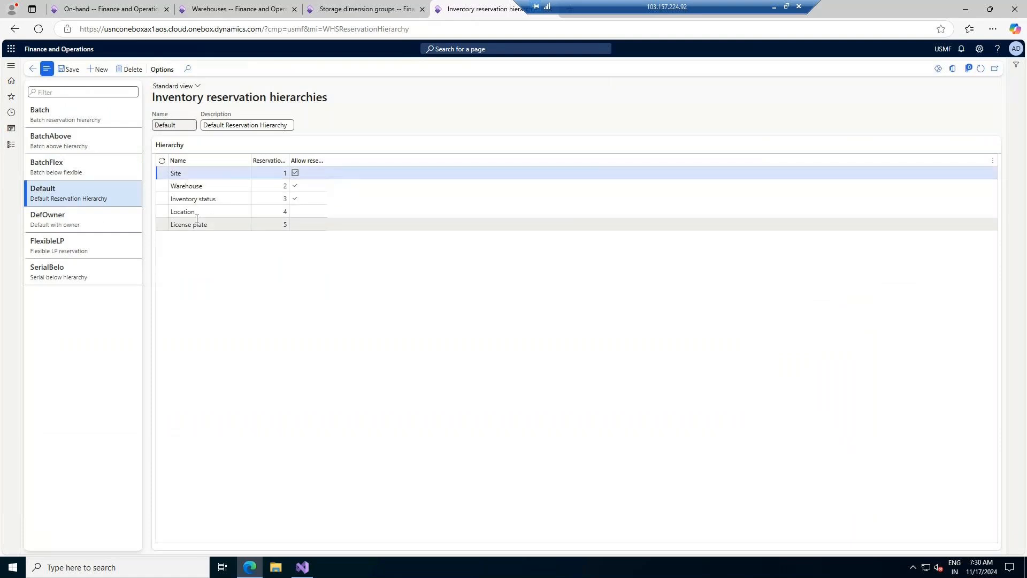
{"action": "left_click", "coordinate": [82, 118]}
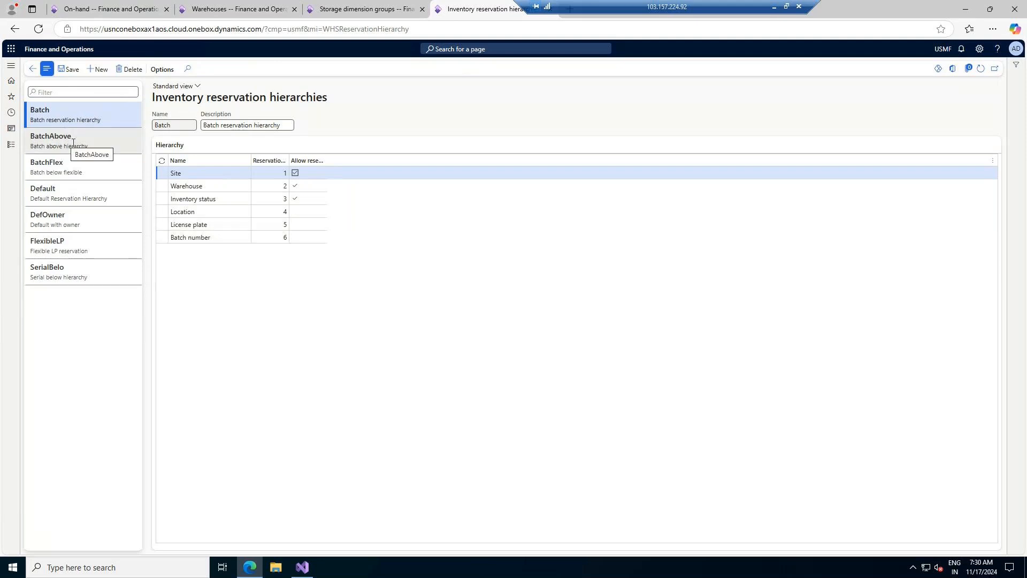
{"action": "left_click", "coordinate": [33, 69]}
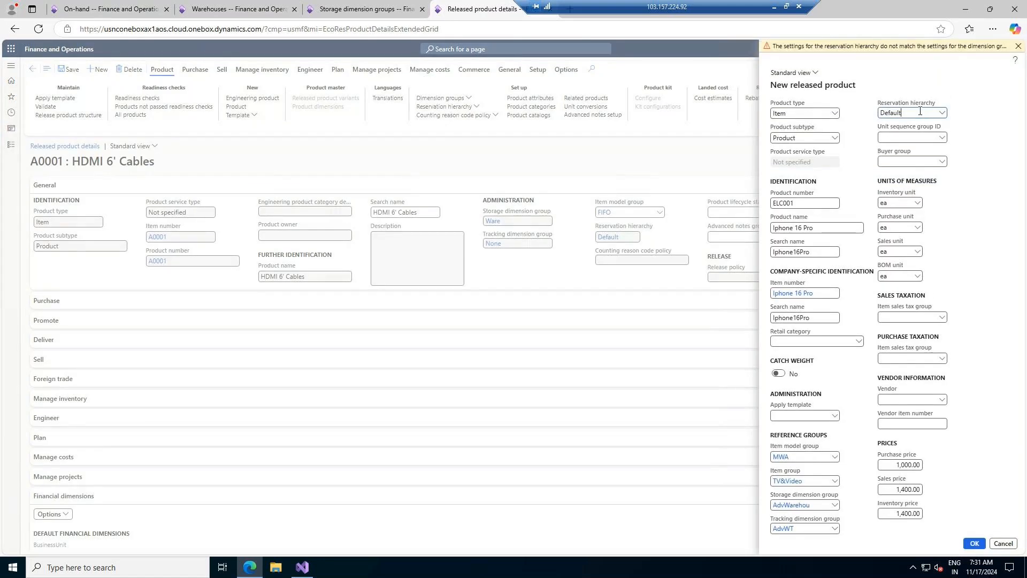
- Clear the reservation hierarchy, retry submission, and pick the BatchAbove reservation hierarchy
{"action": "key", "text": "BackSpace"}
{"action": "key", "text": "BackSpace"}
{"action": "key", "text": "BackSpace"}
{"action": "key", "text": "BackSpace"}
{"action": "key", "text": "BackSpace"}
{"action": "key", "text": "BackSpace"}
{"action": "key", "text": "Tab"}
{"action": "left_click", "coordinate": [974, 543]}
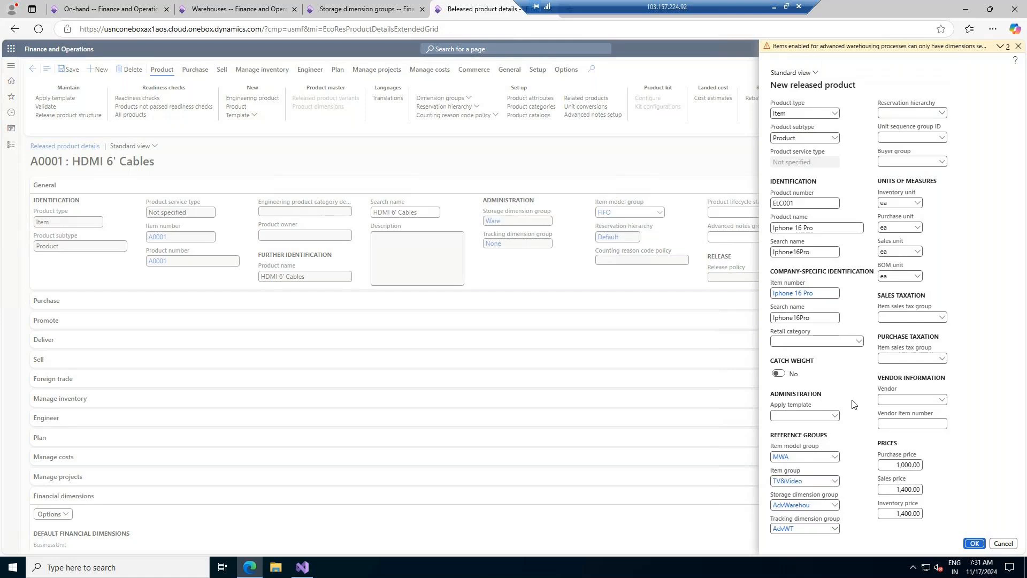
{"action": "left_click", "coordinate": [941, 114]}
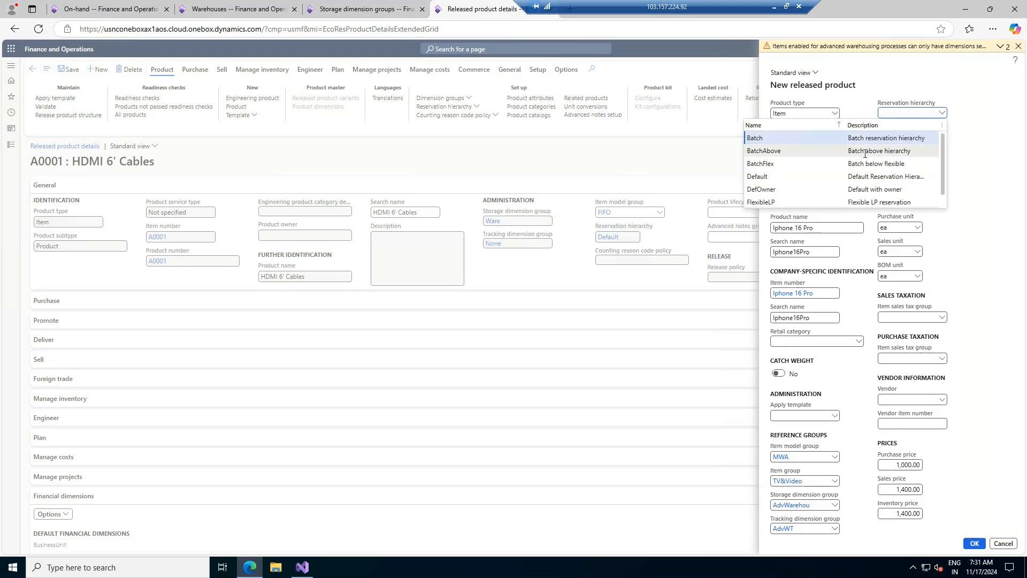
{"action": "left_click", "coordinate": [866, 156]}
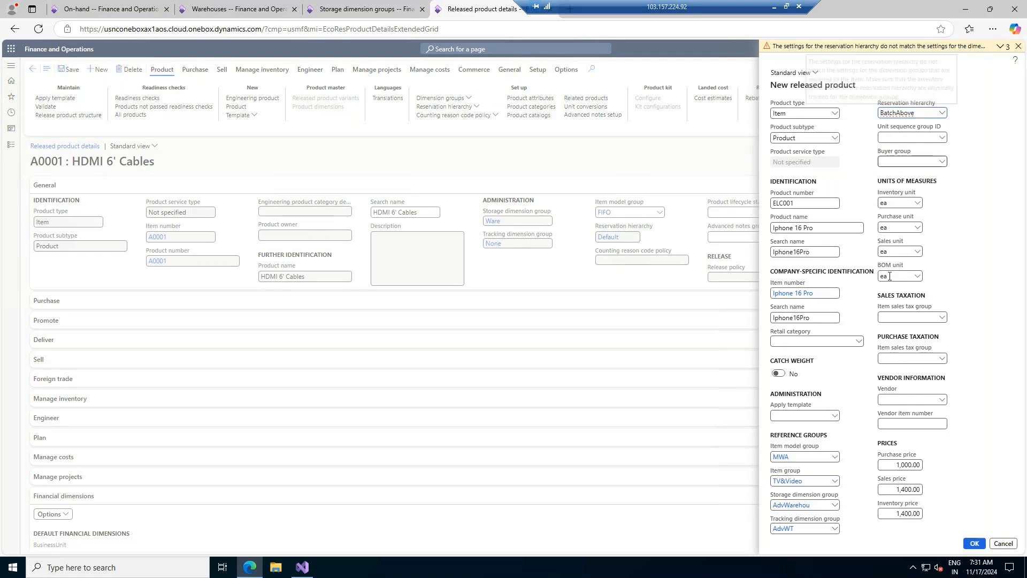
- Remove AdvWT from the tracking dimension group and submit the product again
{"action": "left_click", "coordinate": [824, 529]}
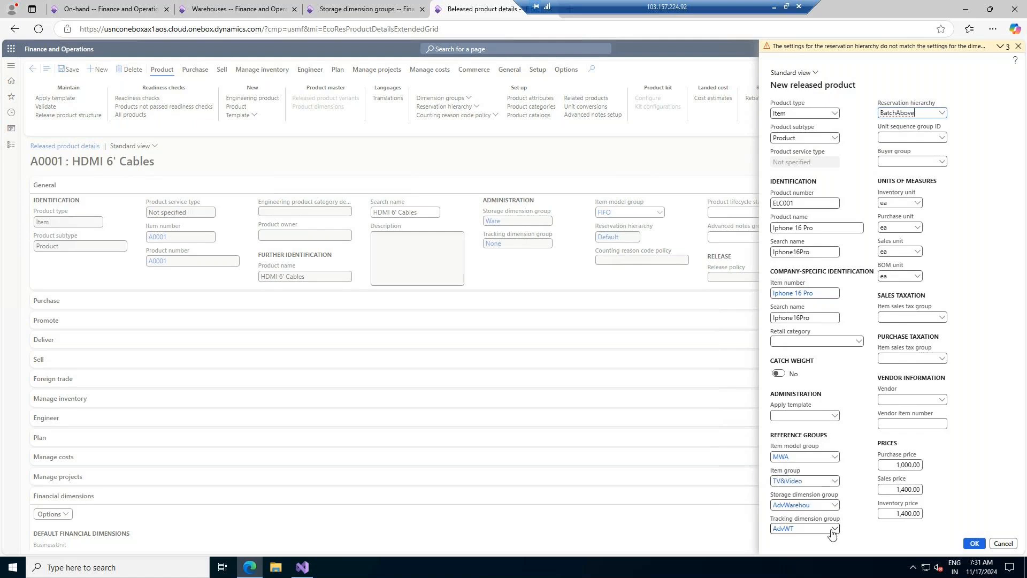
{"action": "key", "text": "BackSpace"}
{"action": "key", "text": "BackSpace"}
{"action": "key", "text": "BackSpace"}
{"action": "key", "text": "BackSpace"}
{"action": "key", "text": "BackSpace"}
{"action": "left_click", "coordinate": [997, 152]}
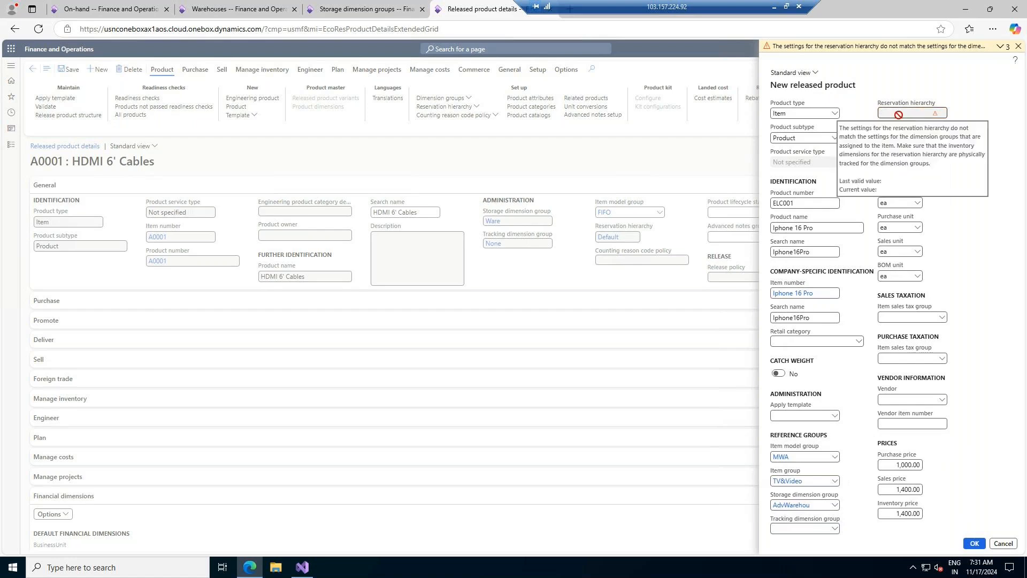
{"action": "left_click", "coordinate": [974, 545]}
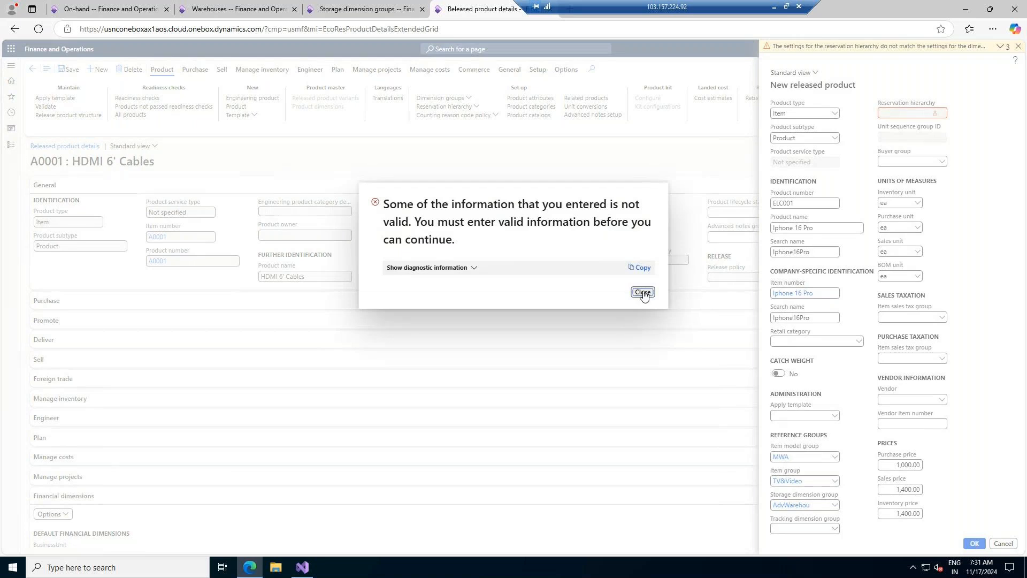
- Dismiss the invalid-information error and set the tracking dimension group to None
{"action": "left_click", "coordinate": [642, 292]}
{"action": "left_click", "coordinate": [835, 528]}
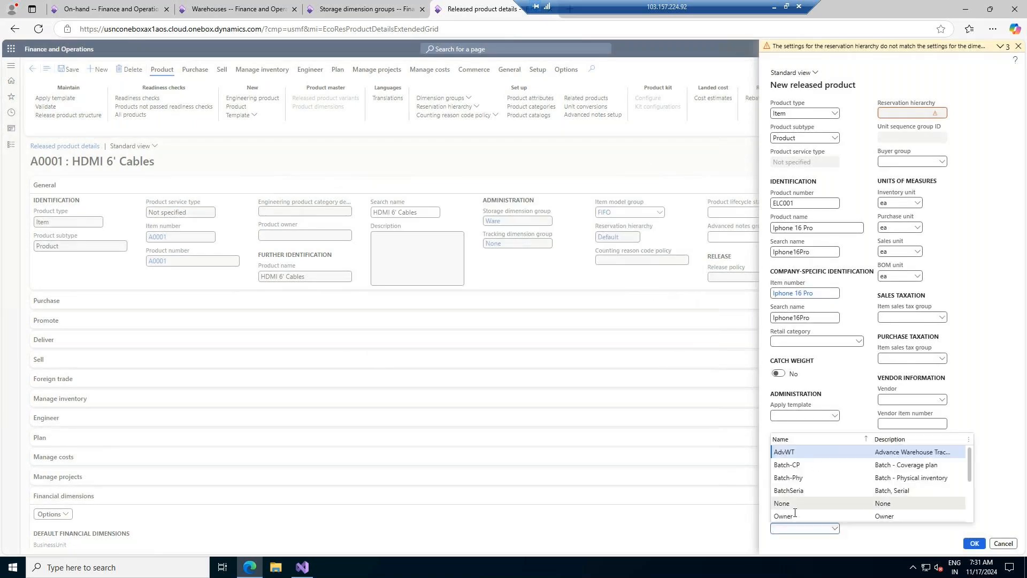
{"action": "left_click", "coordinate": [791, 504]}
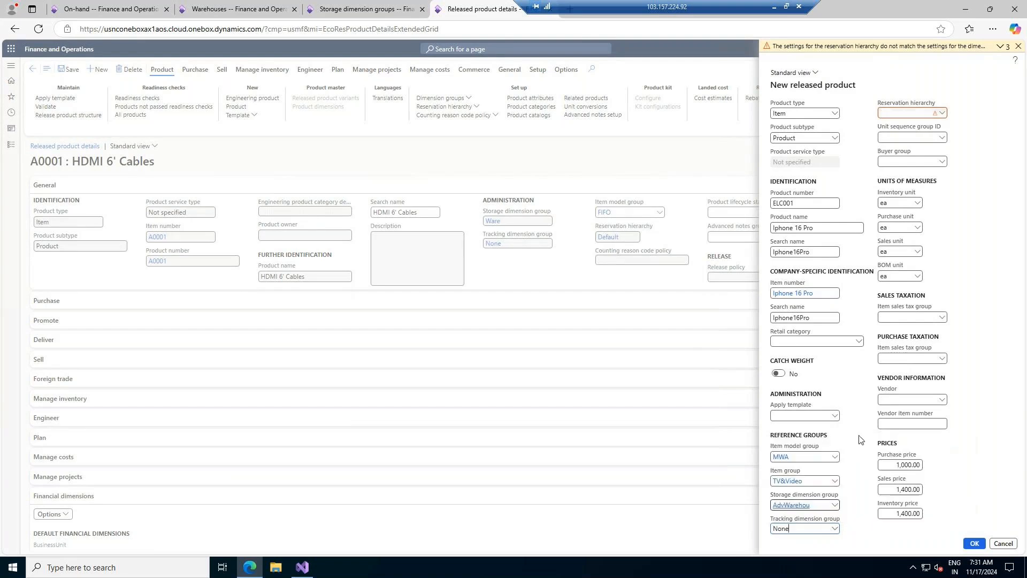
- Try Batch as reservation hierarchy, clear it again, and duplicate the browser tab
{"action": "left_click", "coordinate": [942, 114]}
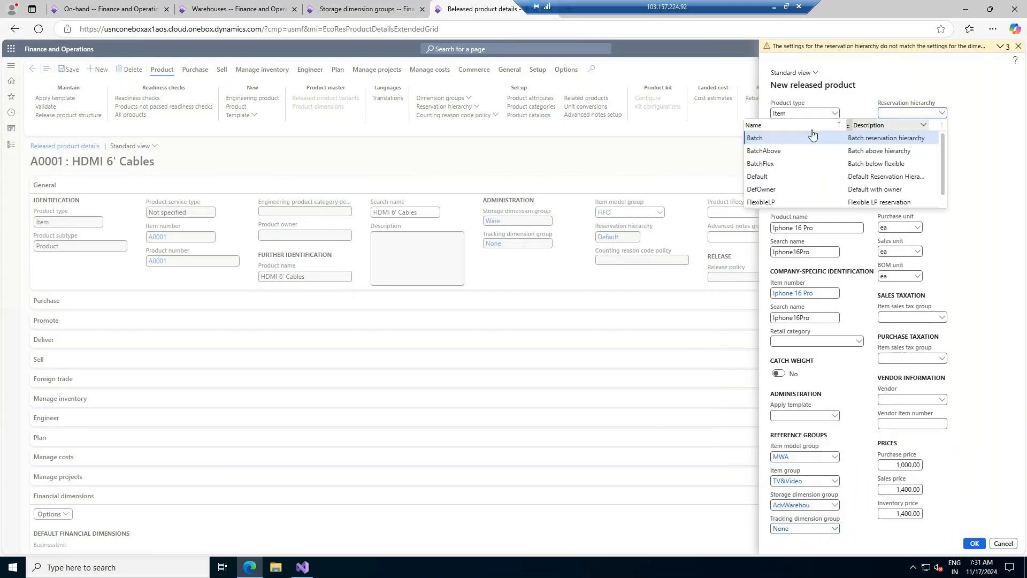
{"action": "left_click", "coordinate": [779, 138]}
{"action": "left_click", "coordinate": [942, 113]}
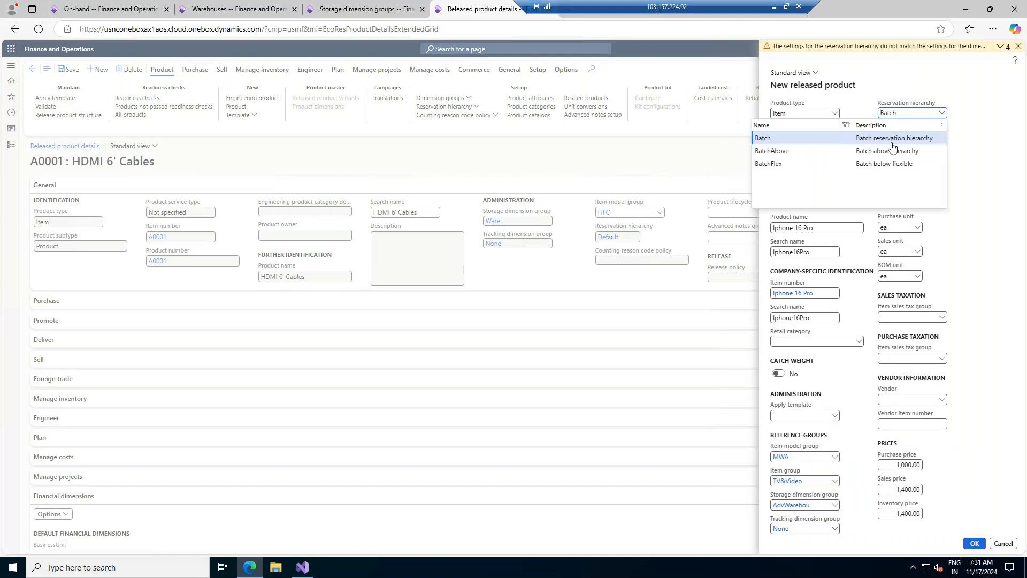
{"action": "key", "text": "BackSpace"}
{"action": "key", "text": "BackSpace"}
{"action": "key", "text": "BackSpace"}
{"action": "key", "text": "BackSpace"}
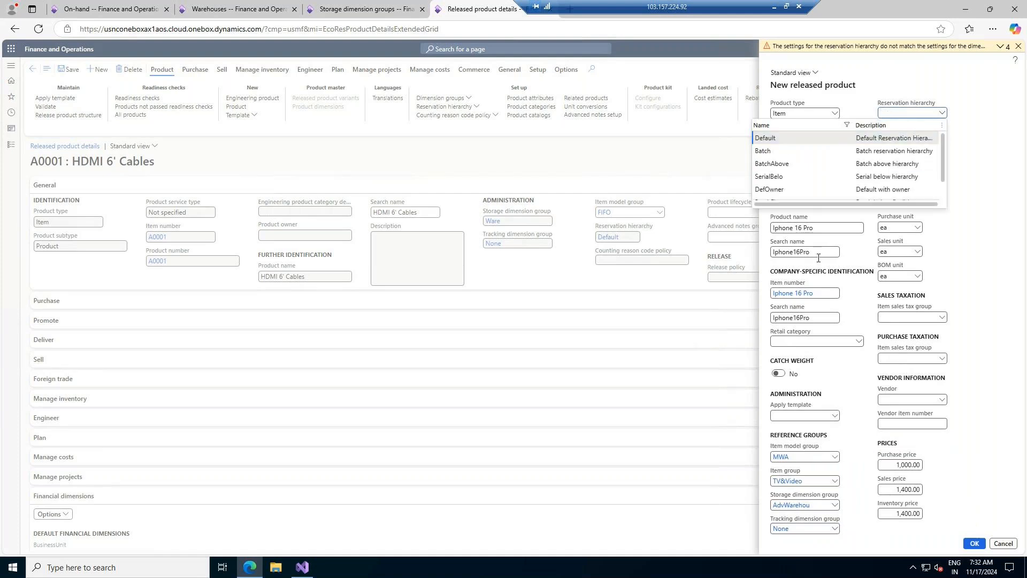
{"action": "right_click", "coordinate": [455, 9]}
{"action": "left_click", "coordinate": [516, 69]}
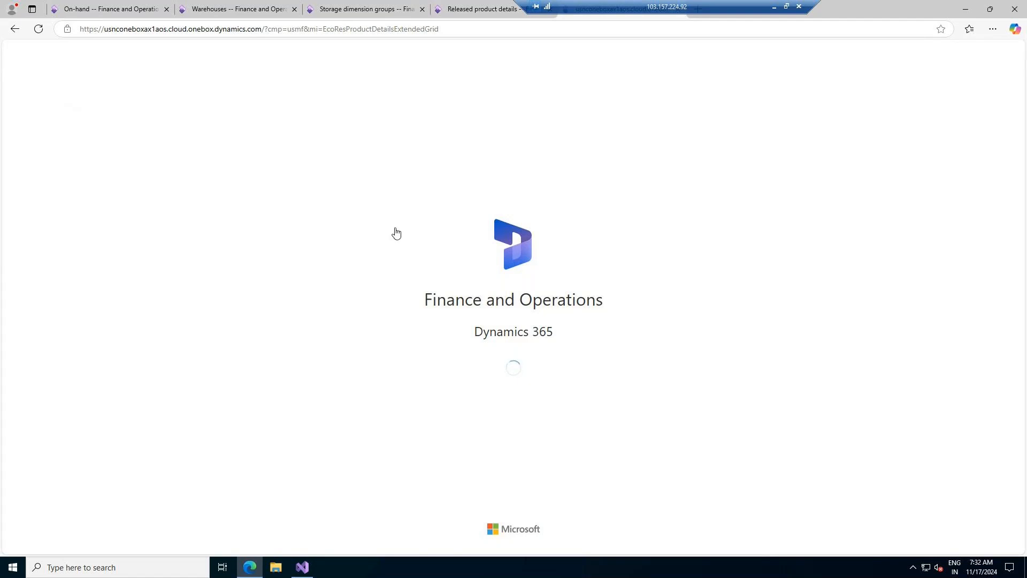
- In the duplicate tab, open the A0001 HDMI 6' Cables product details
{"action": "left_click", "coordinate": [11, 144]}
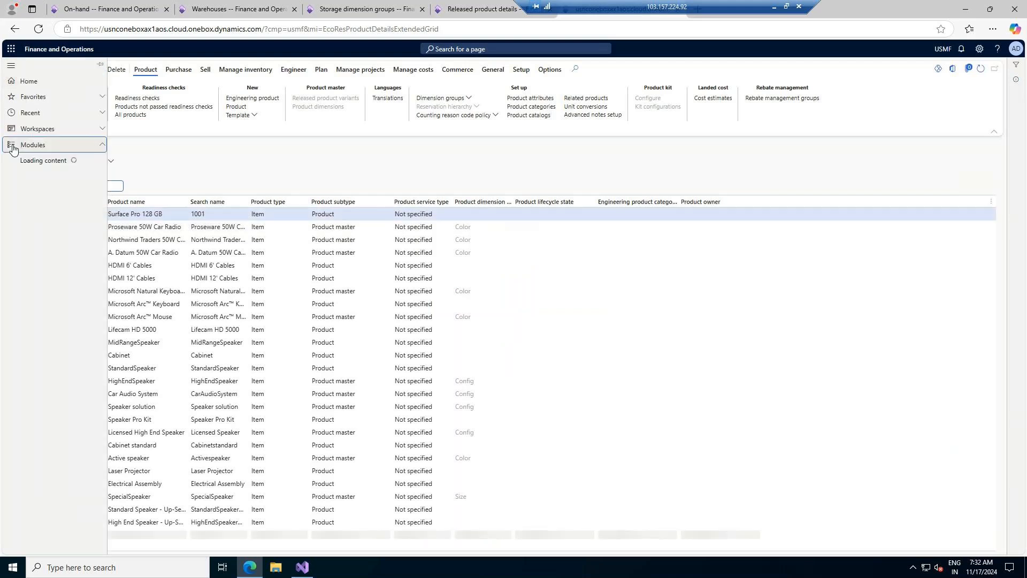
{"action": "left_click", "coordinate": [233, 137]}
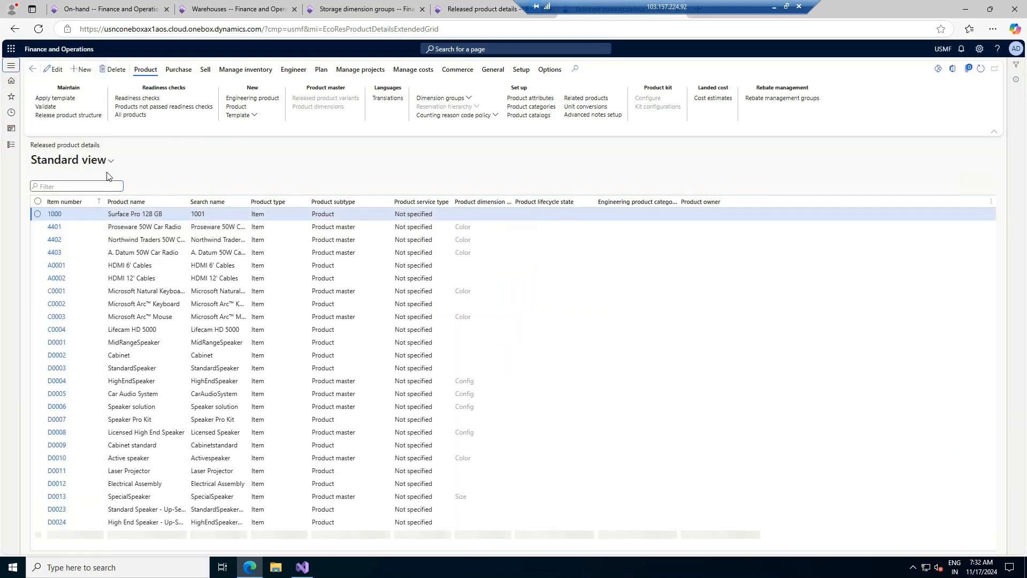
{"action": "left_click", "coordinate": [55, 267]}
{"action": "left_click", "coordinate": [54, 266]}
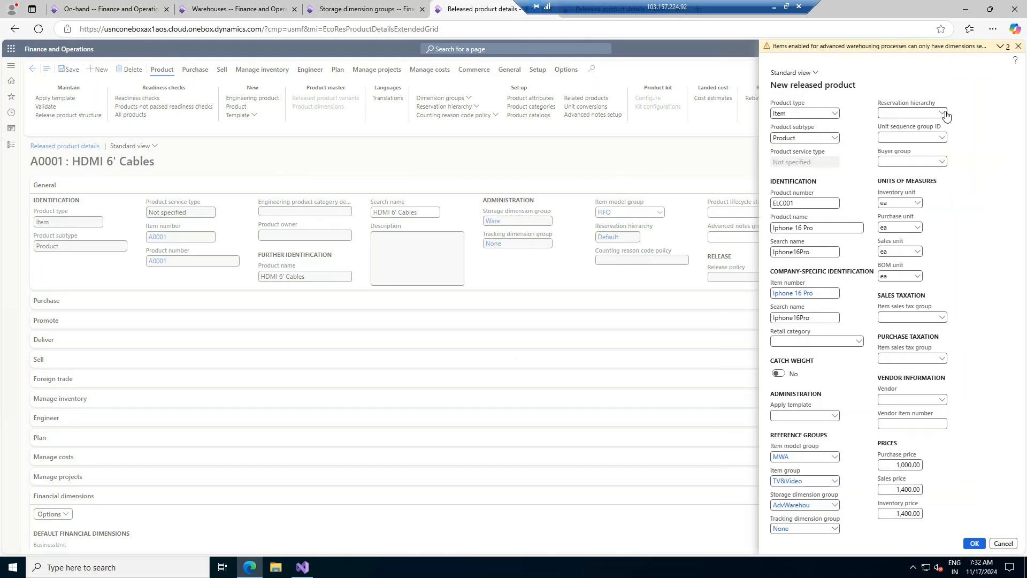
- Set ELC001's reservation hierarchy to Default and submit the new product
{"action": "left_click", "coordinate": [944, 114]}
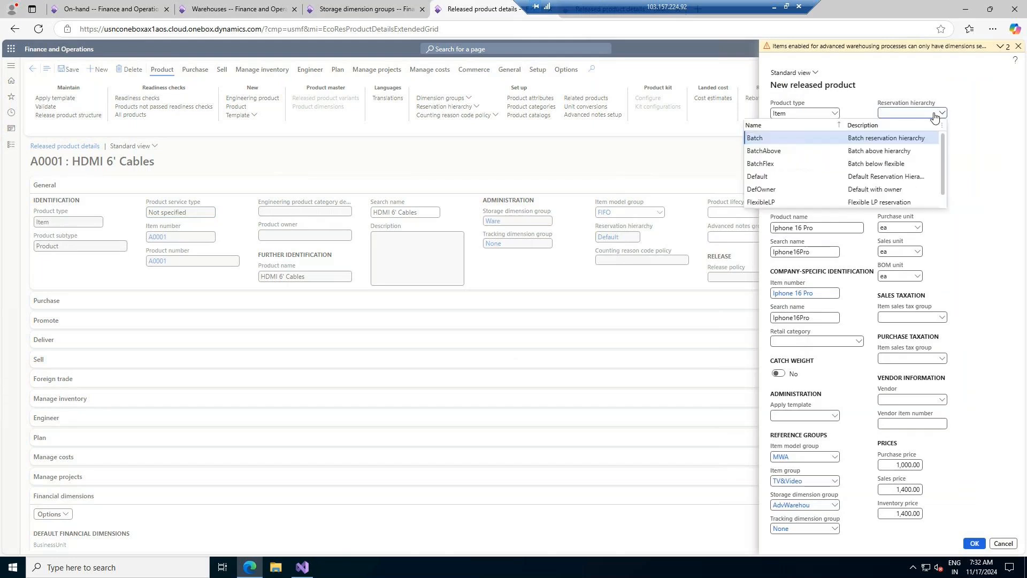
{"action": "left_click", "coordinate": [763, 178]}
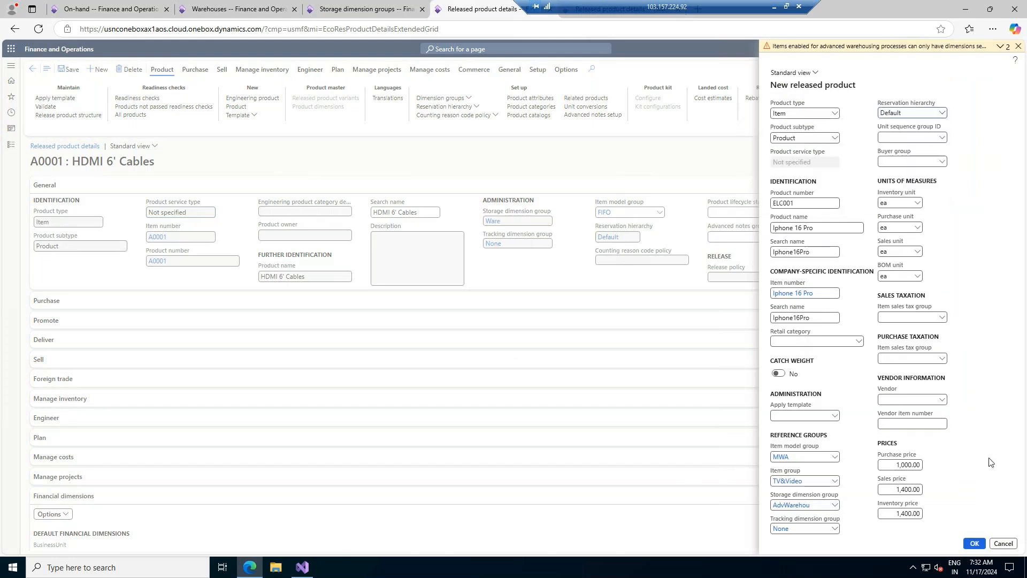
{"action": "left_click", "coordinate": [975, 543]}
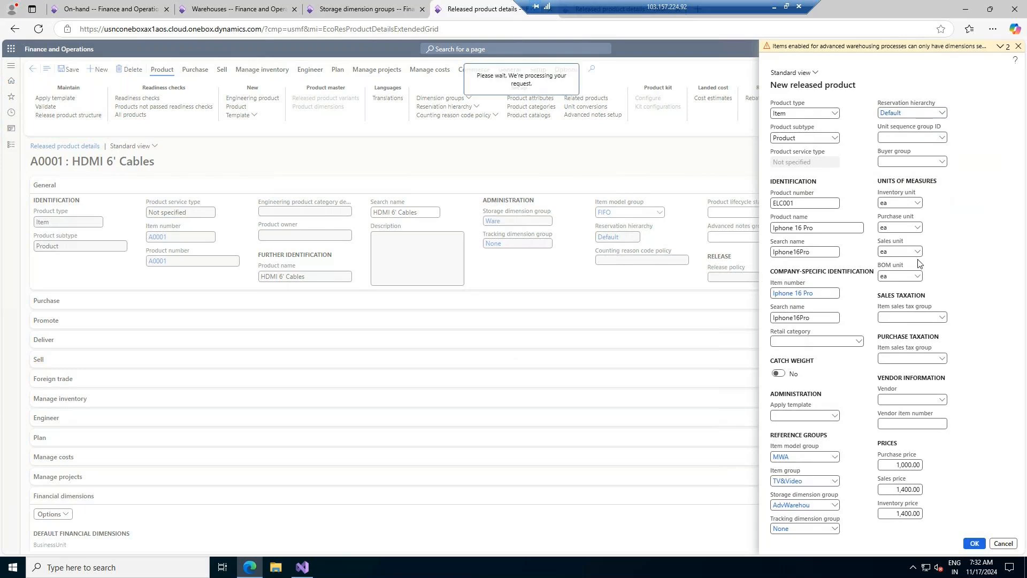
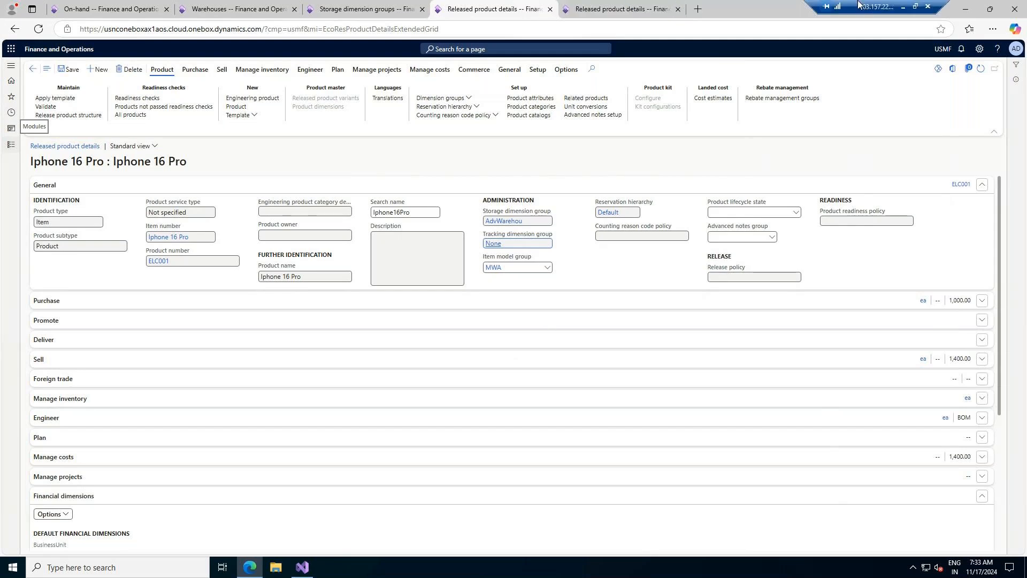
- Open a new blank Edge tab next to the Dynamics product detail tabs
{"action": "left_click", "coordinate": [698, 9]}
- Paste the WHSWorkExecute URL template and copy the environment host name from the product tab
{"action": "left_click", "coordinate": [679, 28]}
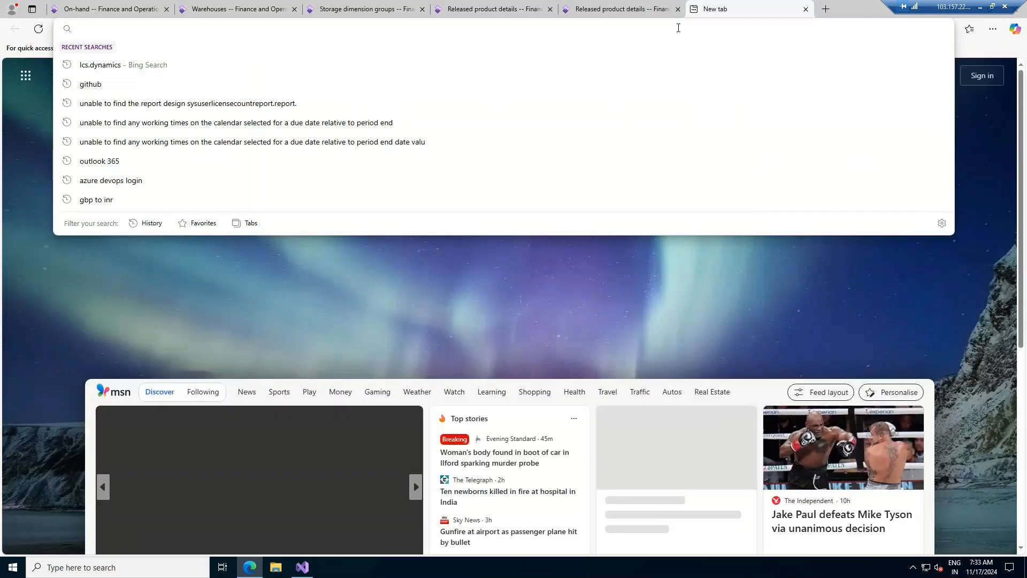
{"action": "type", "text": "https://xxx.com/?f=WHSWorkExecute&cmp=YYY"}
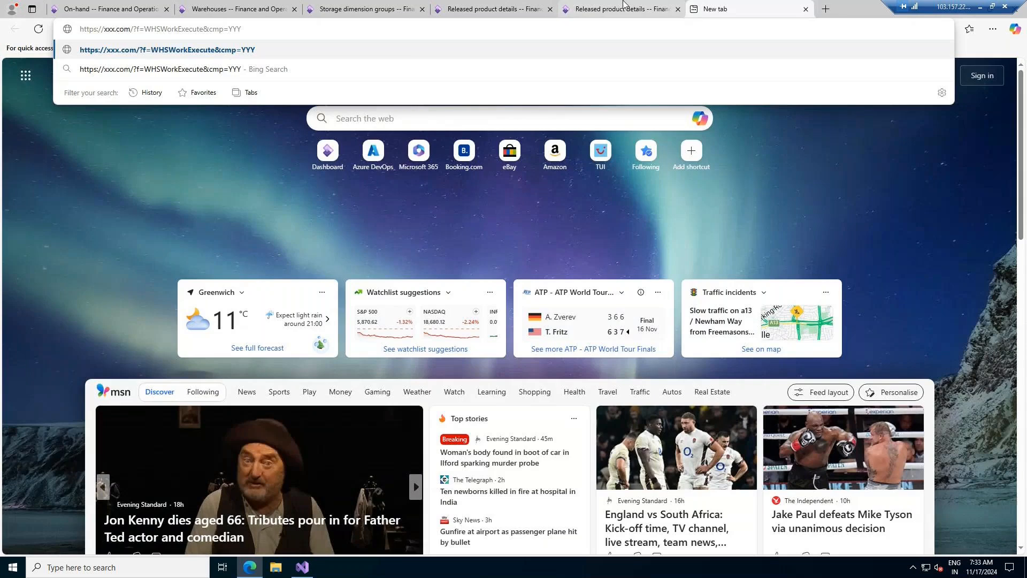
{"action": "left_click", "coordinate": [560, 5]}
{"action": "left_click_drag", "start_coordinate": [105, 29], "coordinate": [263, 32]}
{"action": "key", "text": "ctrl+c"}
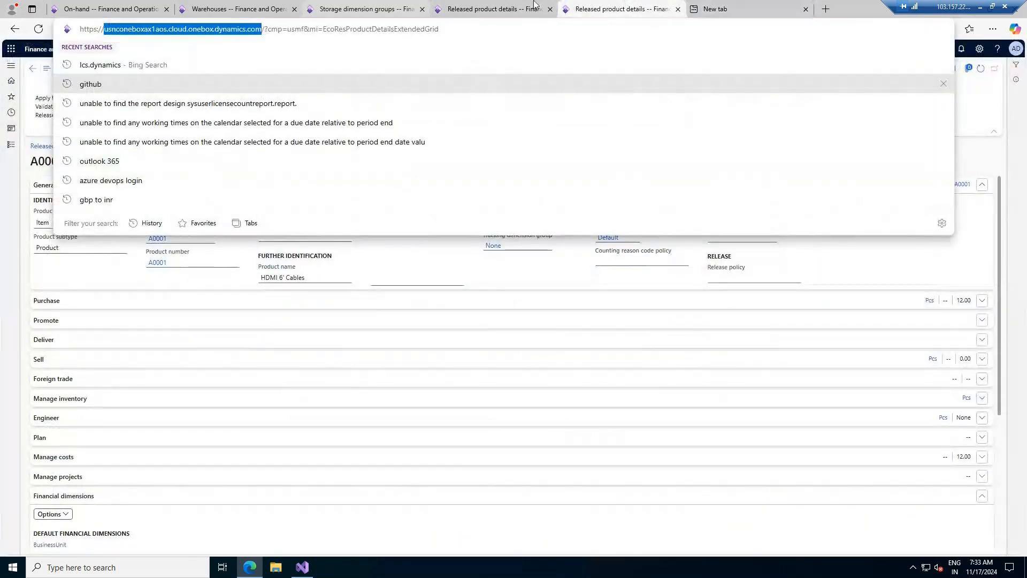
- Replace the template's placeholder host with the environment host, set cmp=USMF and submit the address
{"action": "left_click", "coordinate": [709, 4]}
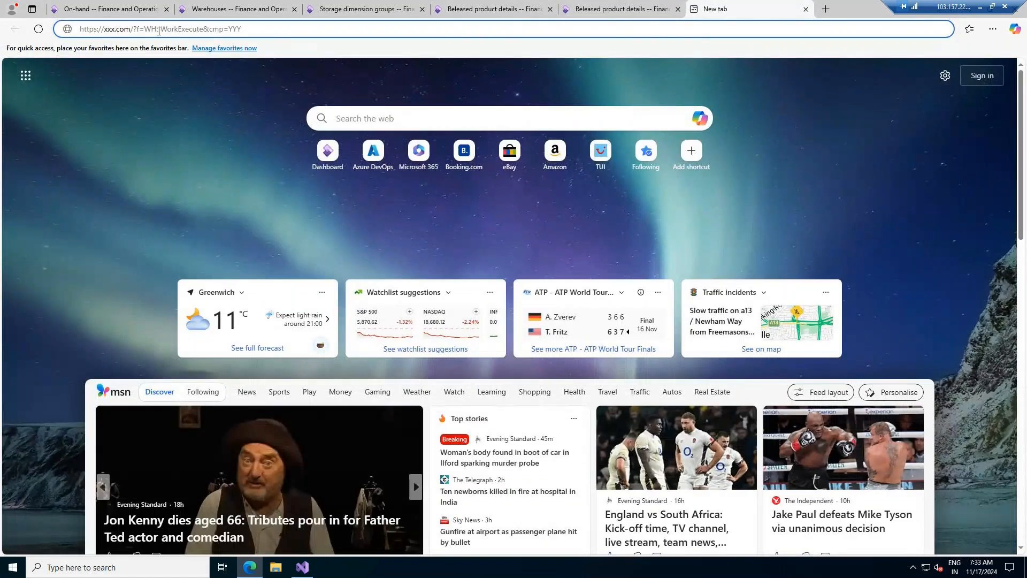
{"action": "key", "text": "shift+Left"}
{"action": "key", "text": "shift+Left"}
{"action": "key", "text": "shift+Left"}
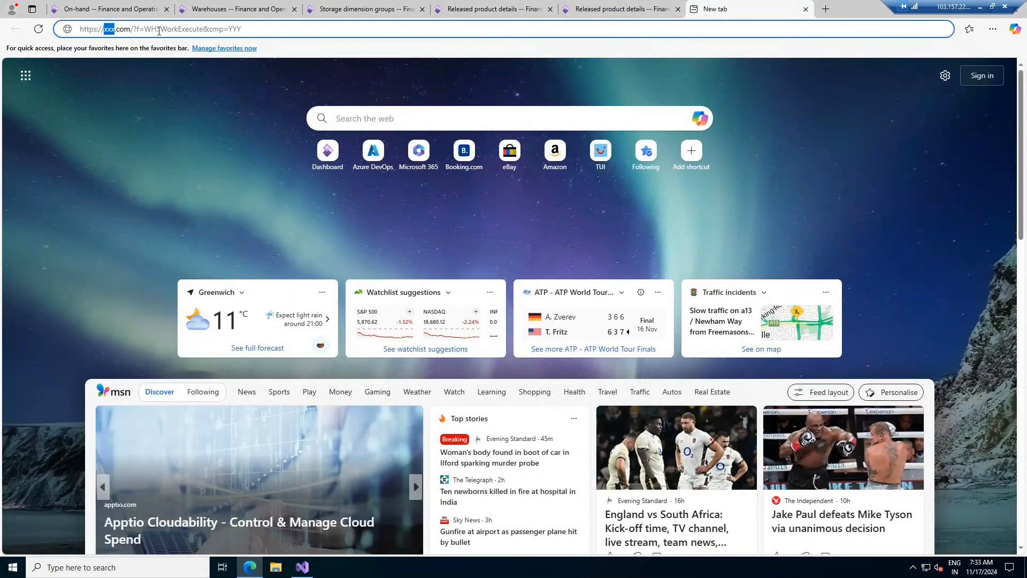
{"action": "key", "text": "ctrl+v"}
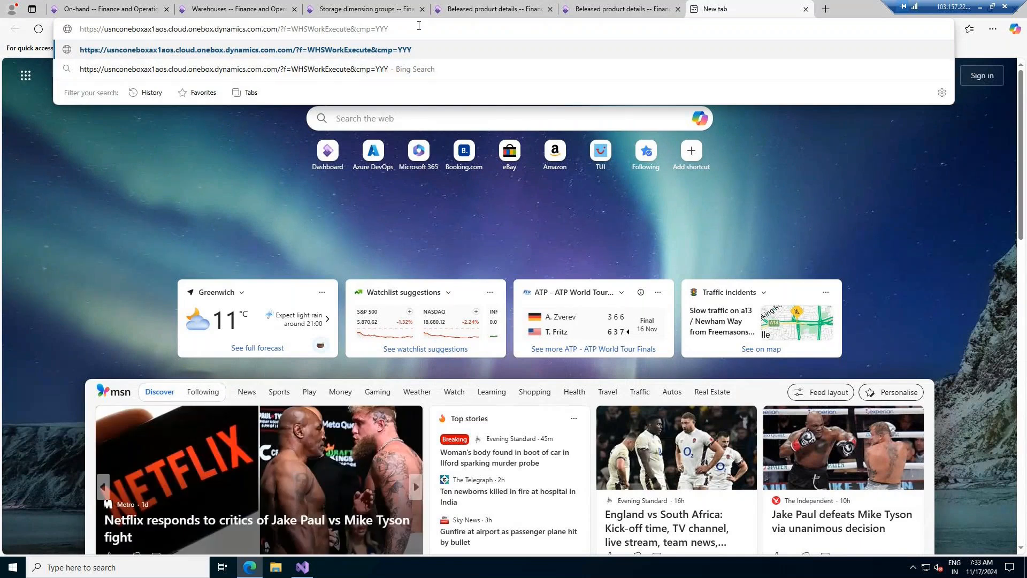
{"action": "type", "text": "om"}
{"action": "key", "text": "Delete"}
{"action": "key", "text": "Delete"}
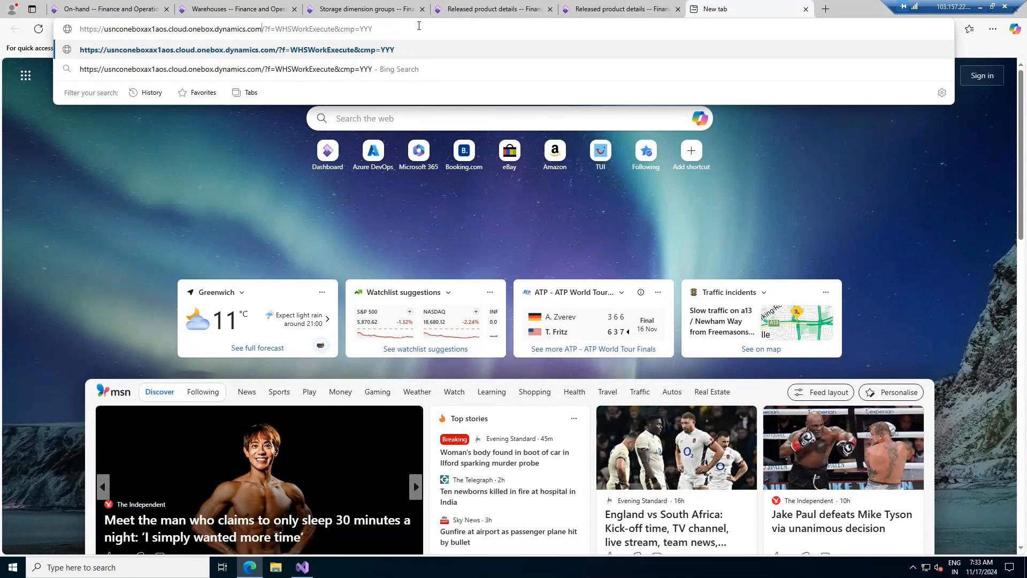
{"action": "left_click", "coordinate": [408, 29]}
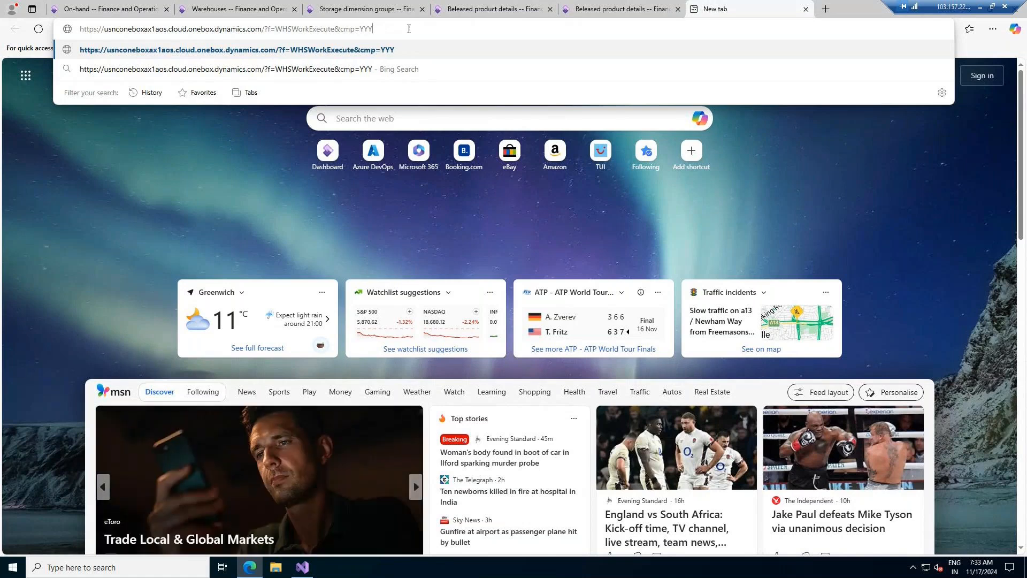
{"action": "key", "text": "BackSpace"}
{"action": "key", "text": "BackSpace"}
{"action": "key", "text": "BackSpace"}
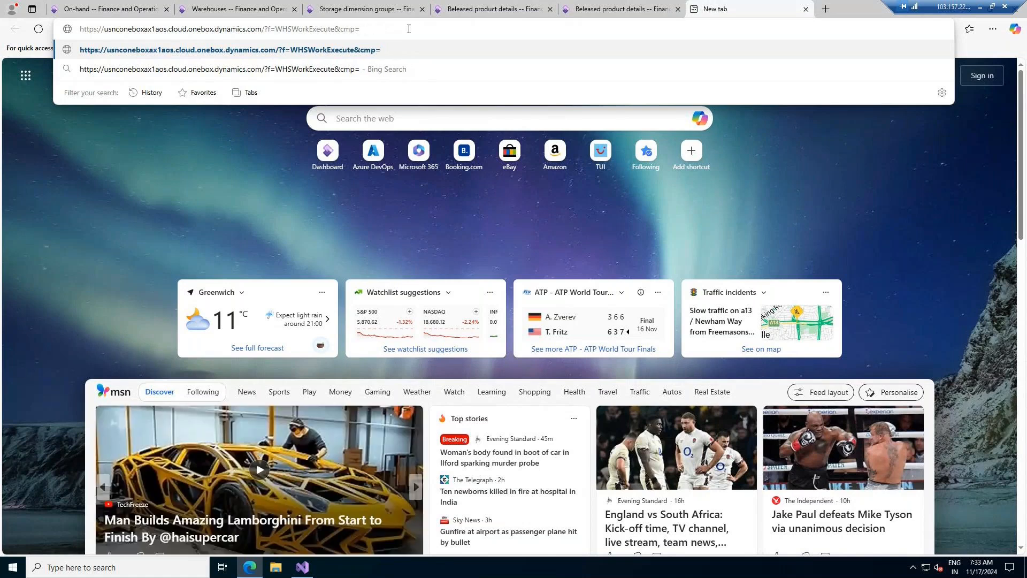
{"action": "type", "text": "USMF"}
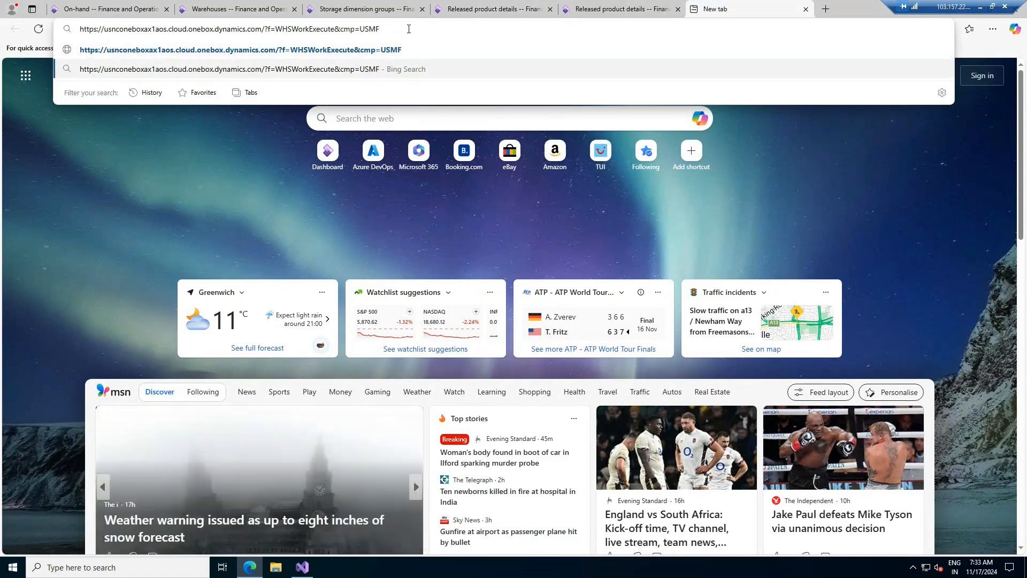
{"action": "key", "text": "Return"}
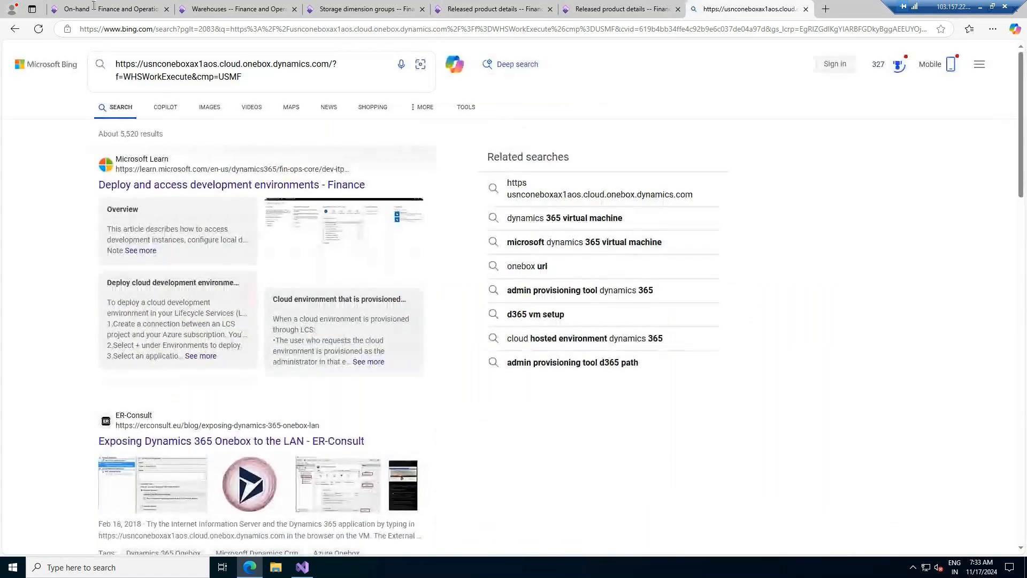
- Copy the WHSWorkExecute address from Bing's search box into the address bar and load it
{"action": "left_click_drag", "start_coordinate": [237, 76], "coordinate": [113, 64]}
{"action": "key", "text": "ctrl+c"}
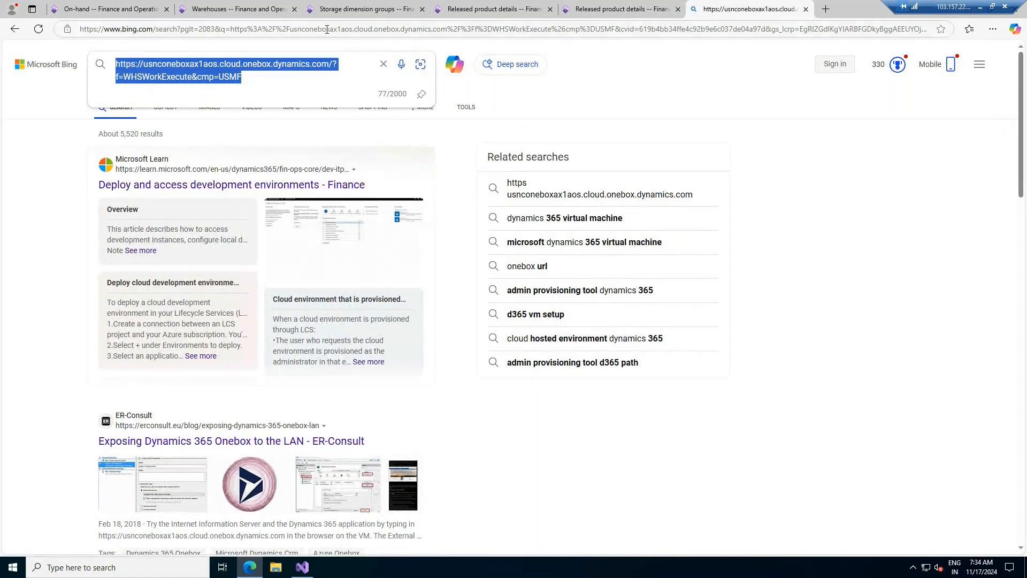
{"action": "left_click", "coordinate": [326, 30]}
{"action": "key", "text": "ctrl+v"}
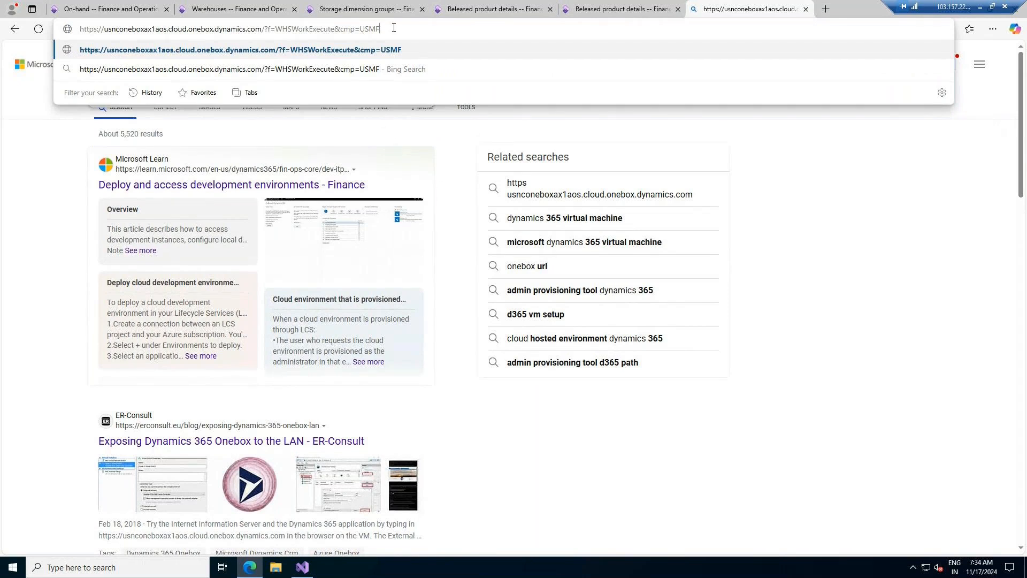
{"action": "key", "text": "Return"}
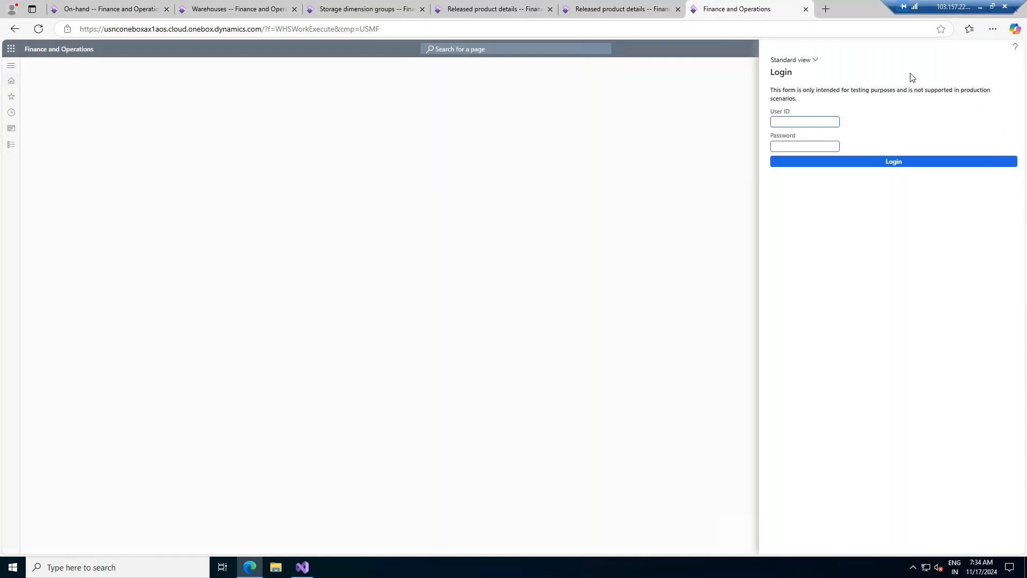
{"action": "left_click", "coordinate": [598, 4]}
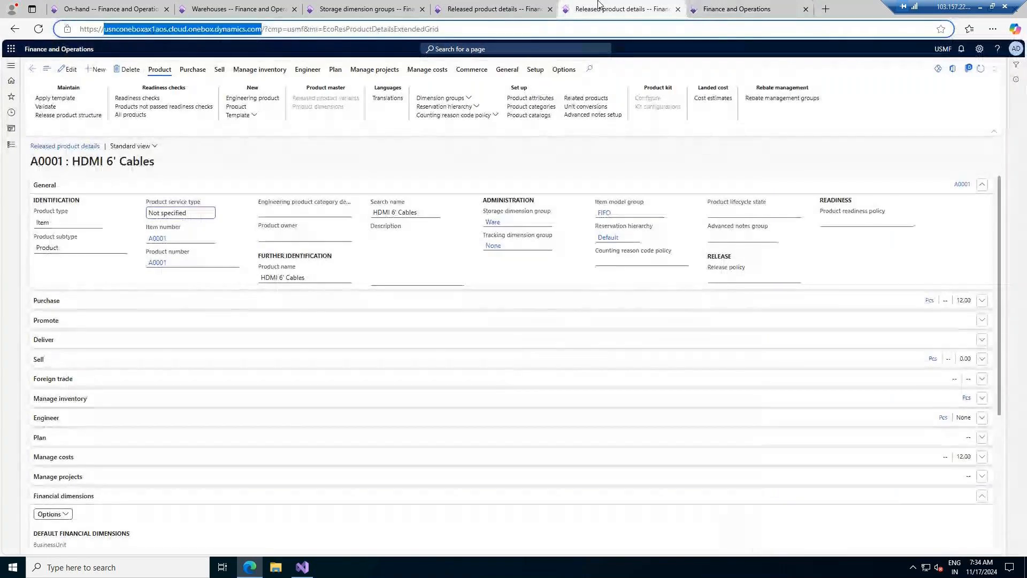
{"action": "left_click", "coordinate": [978, 49]}
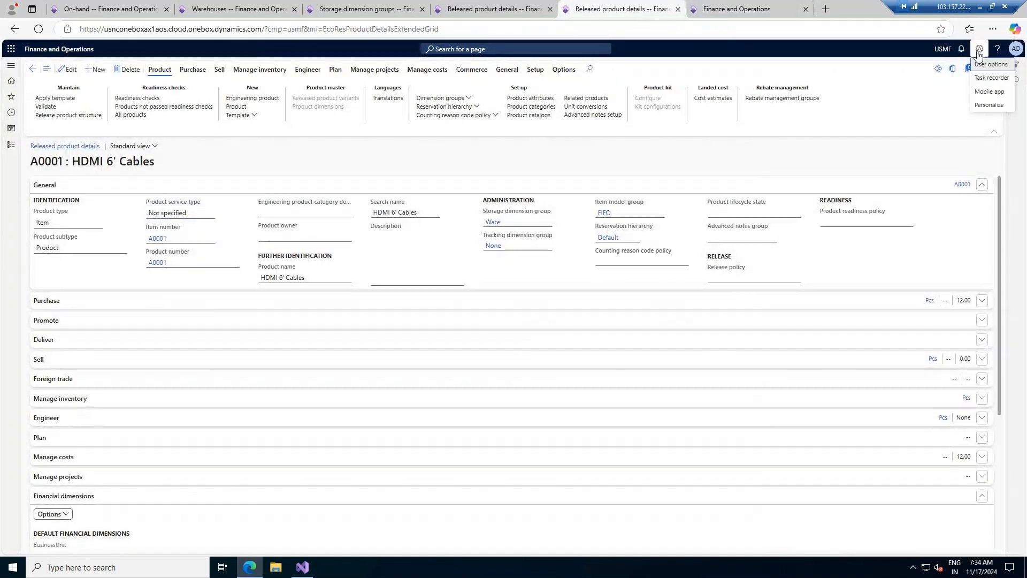
{"action": "left_click", "coordinate": [989, 91]}
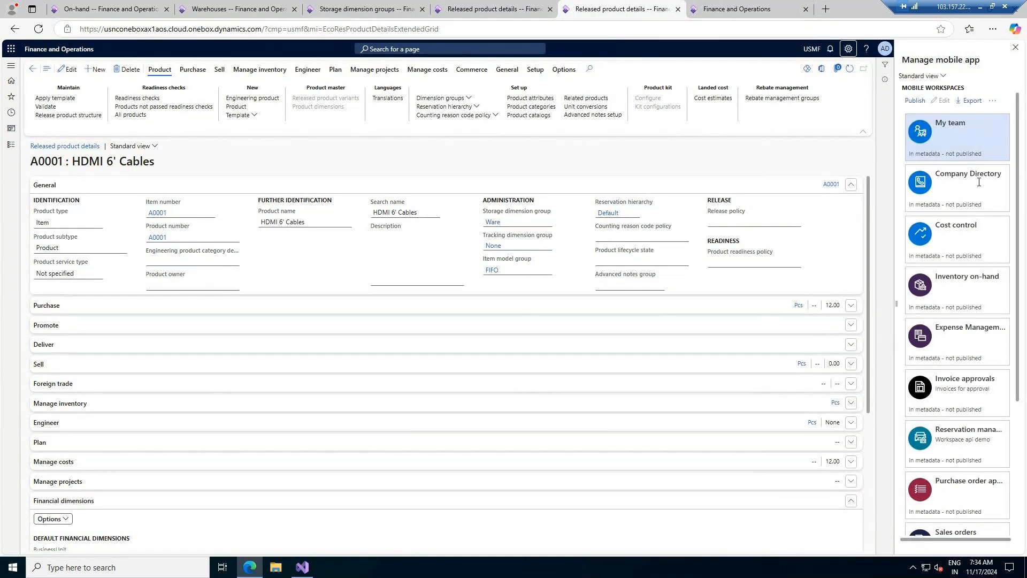
{"action": "scroll", "coordinate": [976, 257], "scroll_direction": "down", "scroll_amount": 1}
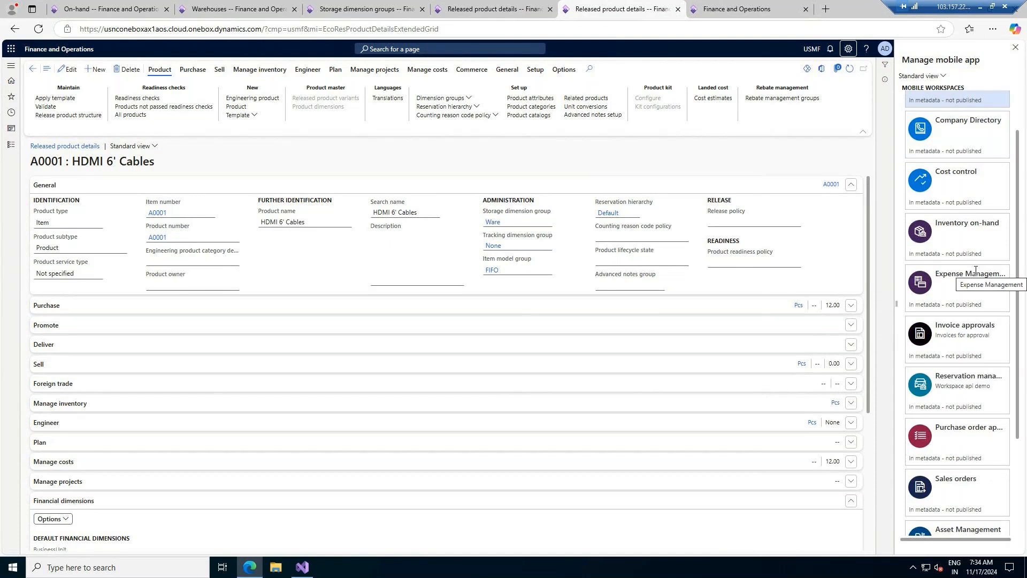
{"action": "scroll", "coordinate": [975, 270], "scroll_direction": "down", "scroll_amount": 2}
{"action": "scroll", "coordinate": [976, 270], "scroll_direction": "down", "scroll_amount": 1}
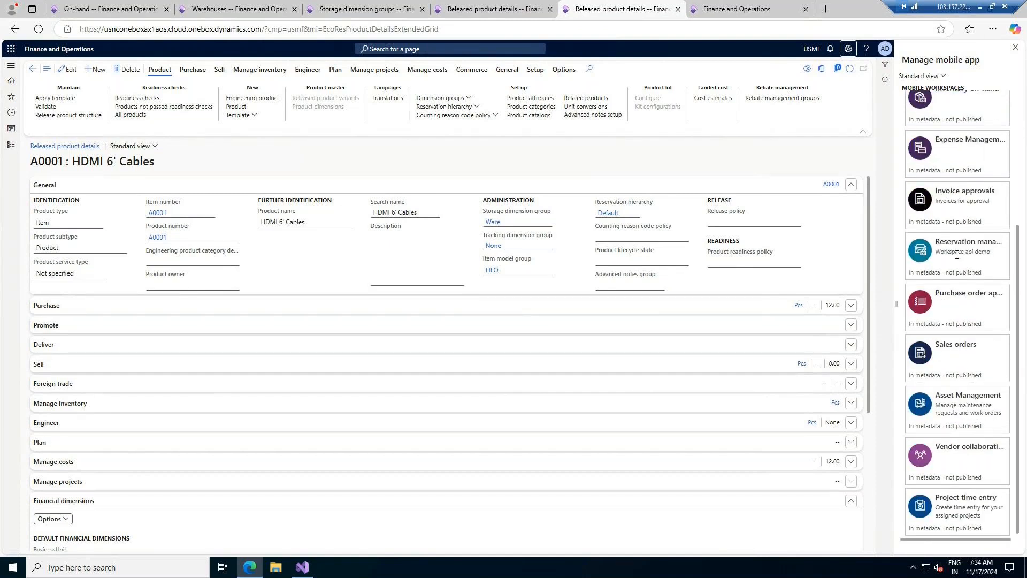
{"action": "scroll", "coordinate": [957, 203], "scroll_direction": "up", "scroll_amount": 2}
{"action": "scroll", "coordinate": [958, 204], "scroll_direction": "up", "scroll_amount": 2}
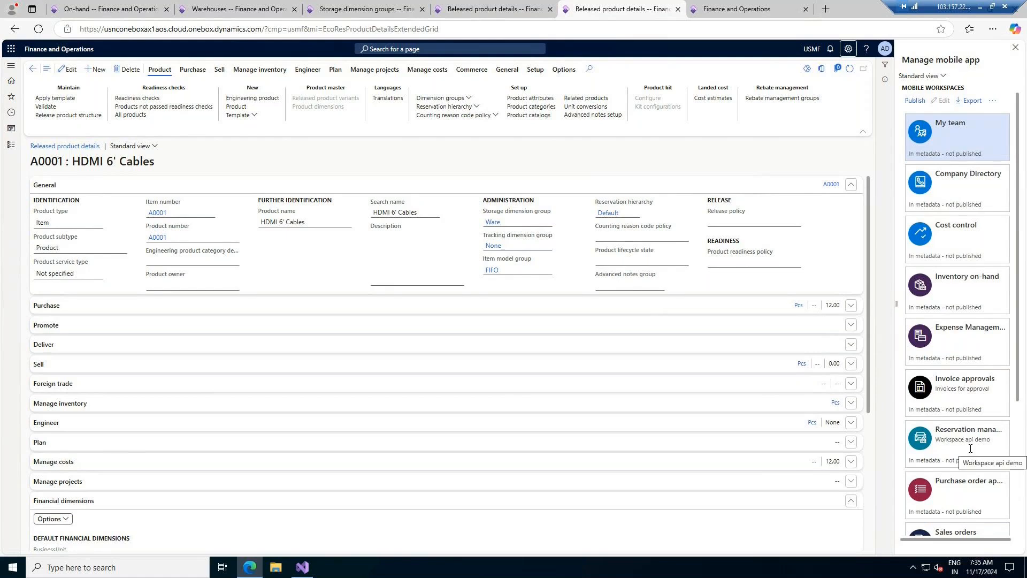
{"action": "scroll", "coordinate": [969, 448], "scroll_direction": "down", "scroll_amount": 3}
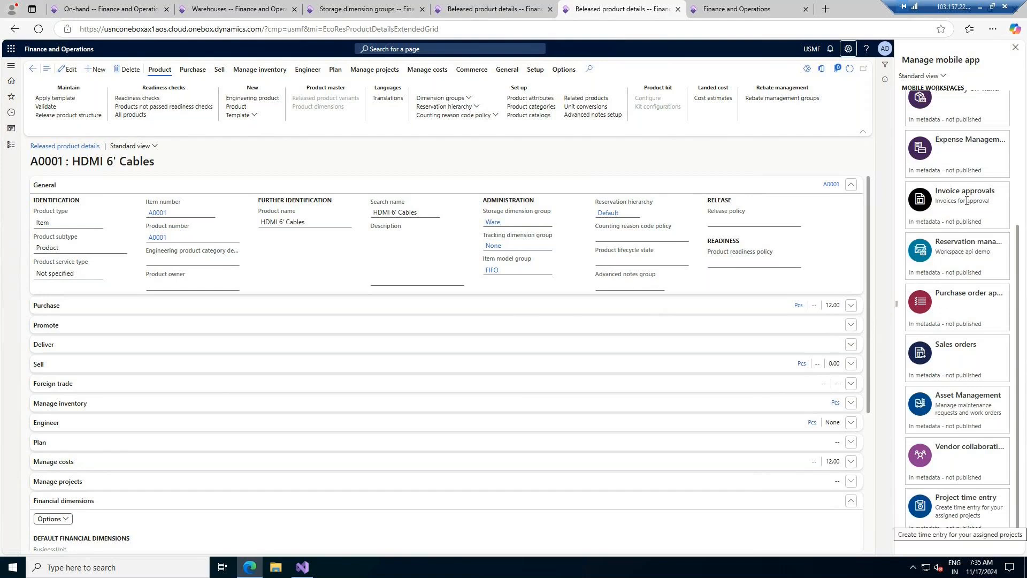
{"action": "scroll", "coordinate": [966, 200], "scroll_direction": "up", "scroll_amount": 4}
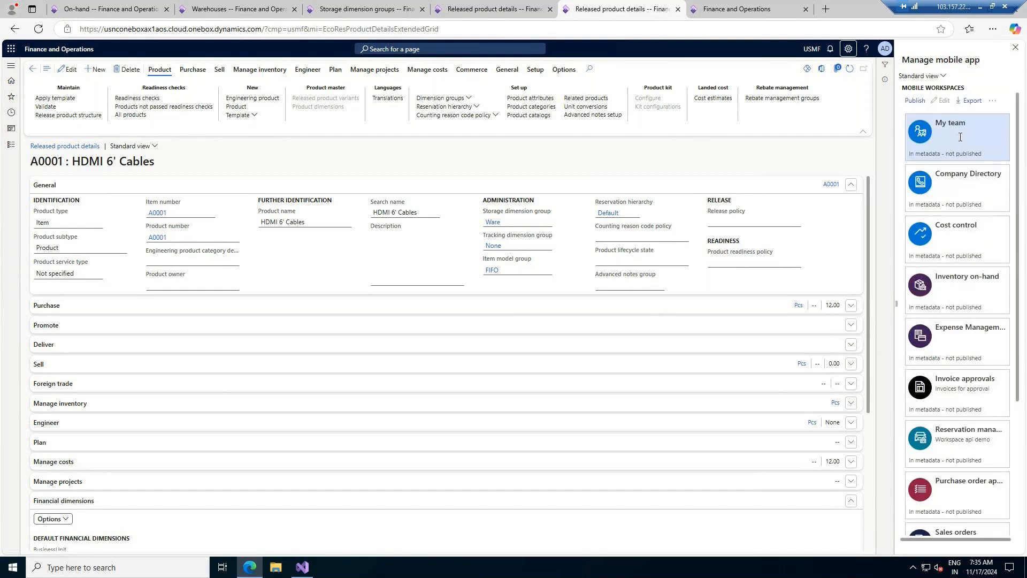
{"action": "left_click", "coordinate": [942, 76]}
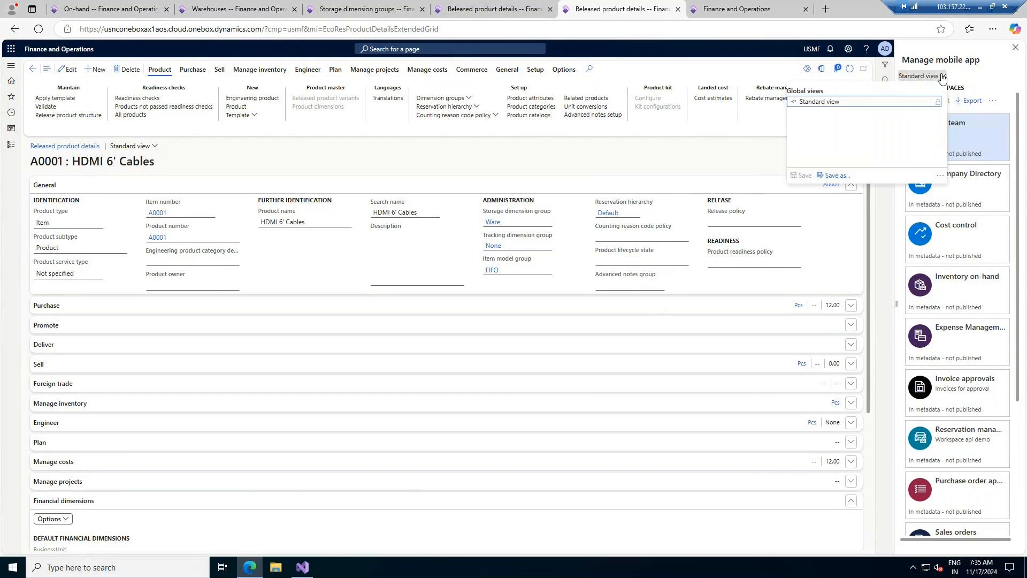
{"action": "left_click", "coordinate": [993, 101]}
{"action": "left_click", "coordinate": [992, 101]}
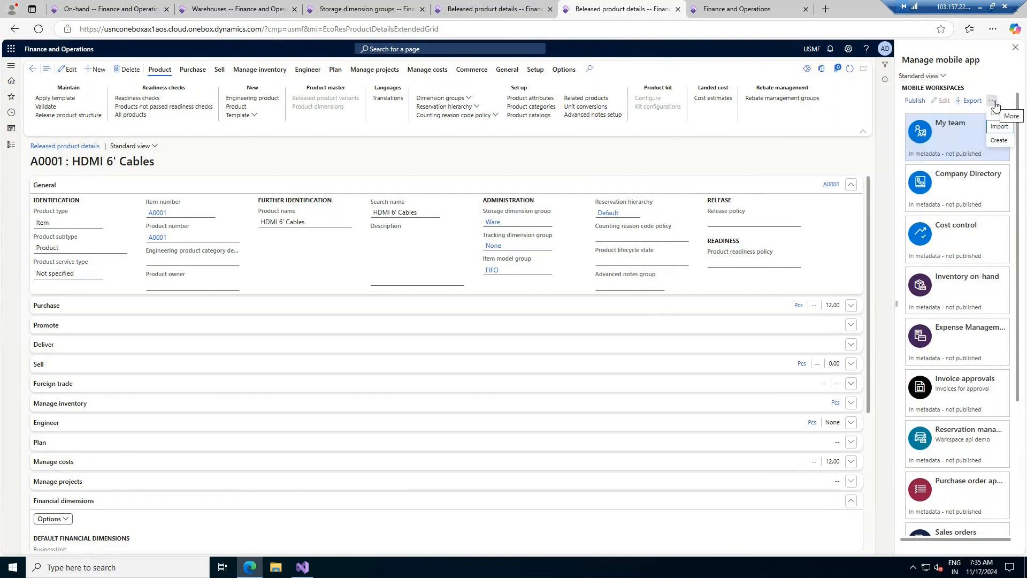
{"action": "left_click", "coordinate": [1008, 68]}
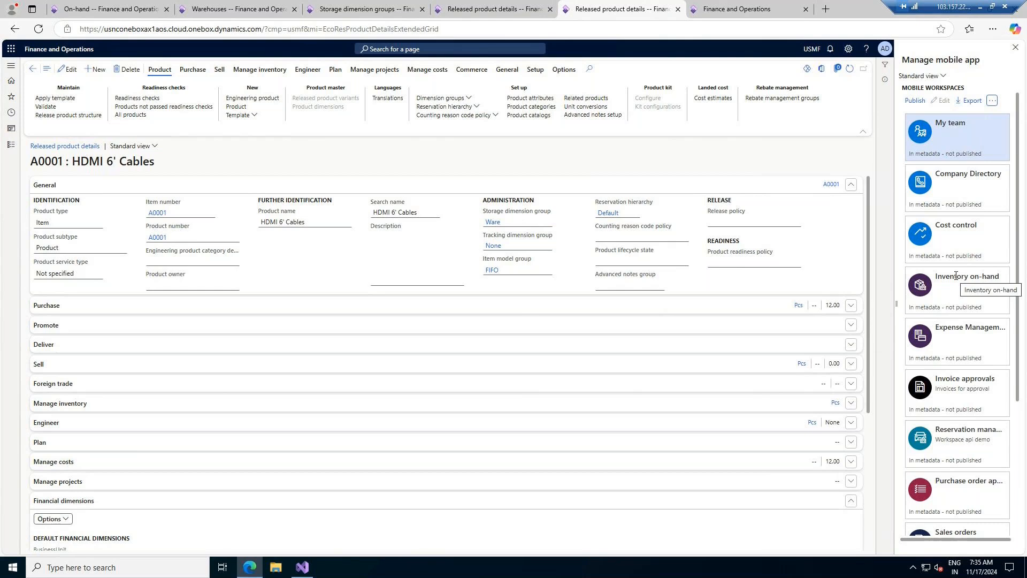
{"action": "left_click", "coordinate": [743, 10]}
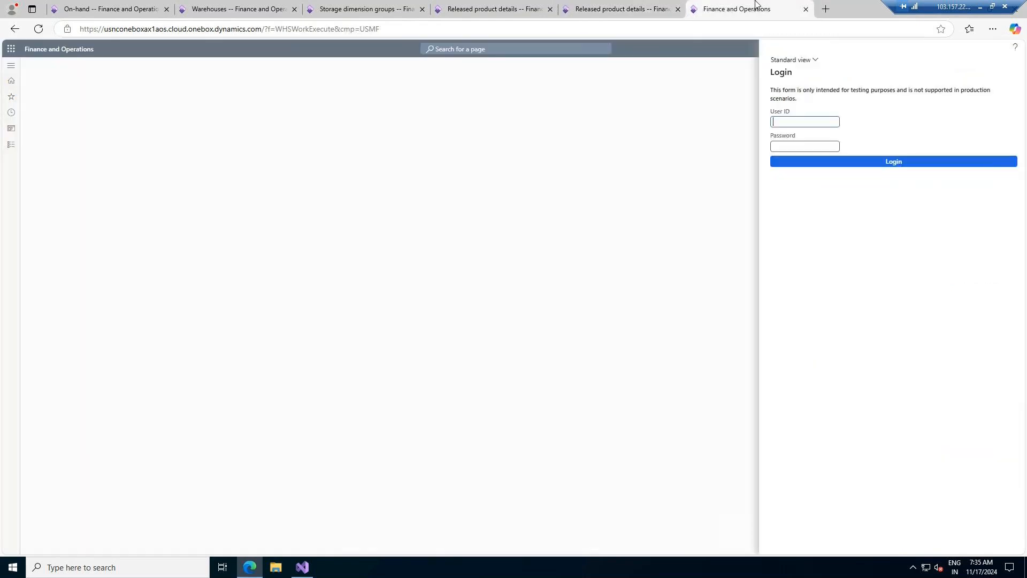
- Back on the A0001 product tab, open Warehouse management from the Modules pane
{"action": "left_click", "coordinate": [615, 6]}
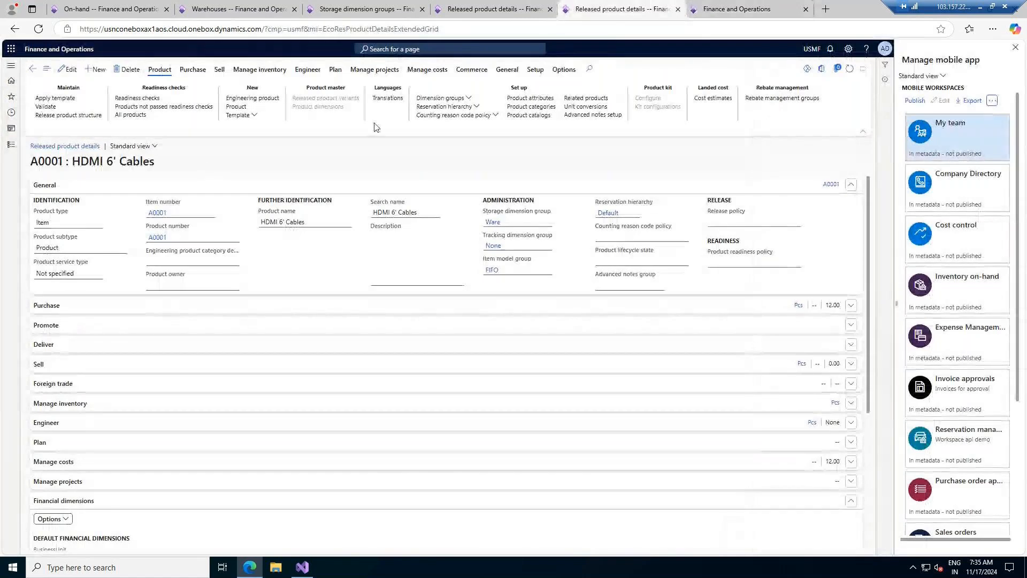
{"action": "left_click", "coordinate": [743, 9]}
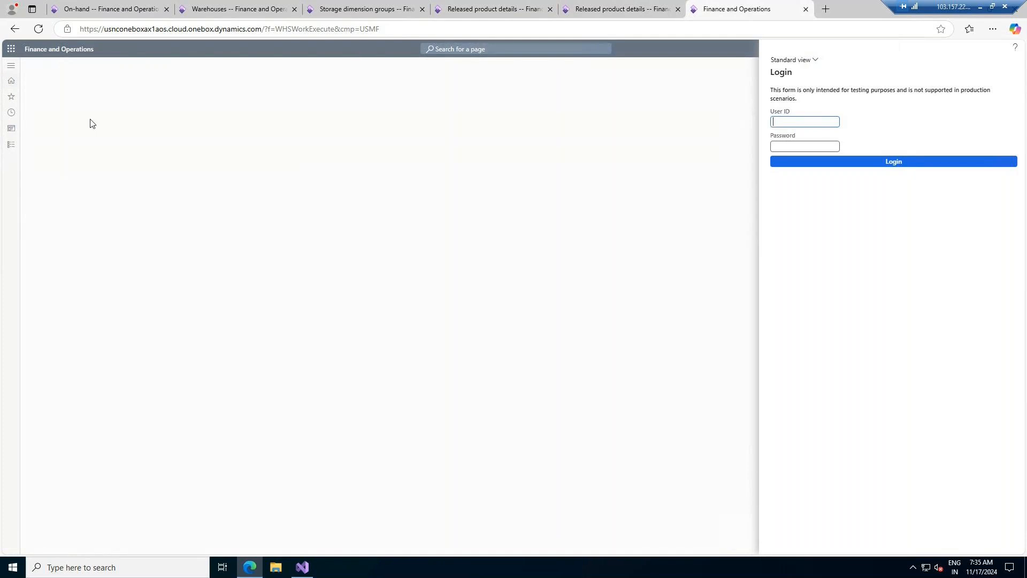
{"action": "left_click", "coordinate": [629, 8]}
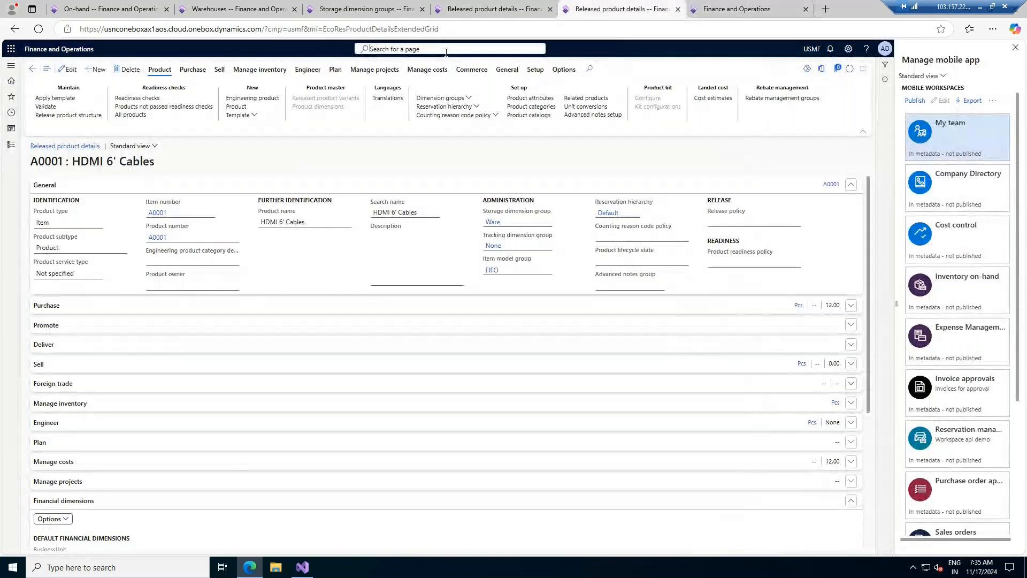
{"action": "left_click", "coordinate": [11, 149]}
{"action": "scroll", "coordinate": [59, 454], "scroll_direction": "down", "scroll_amount": 5}
{"action": "left_click", "coordinate": [46, 551]}
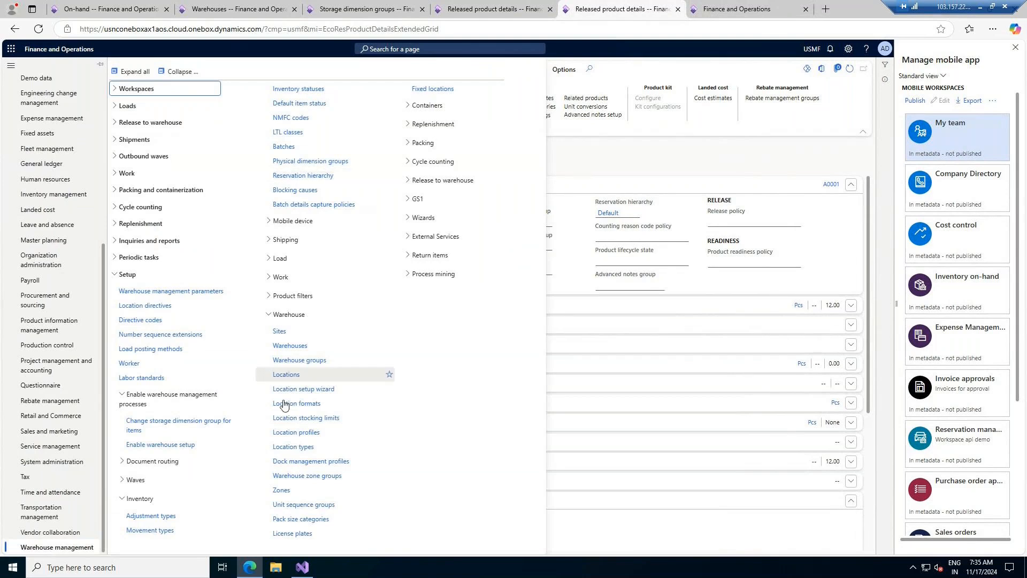
- Expand the Mobile device, Work, Load and Shipping groups, then open Setup > Warehouse > Warehouses
{"action": "left_click", "coordinate": [286, 221]}
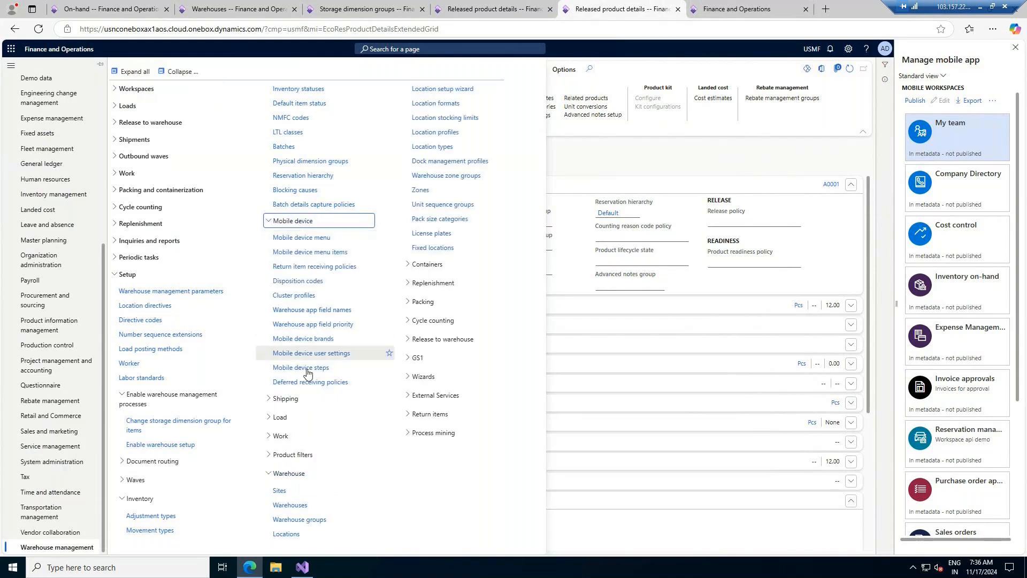
{"action": "left_click", "coordinate": [281, 436]}
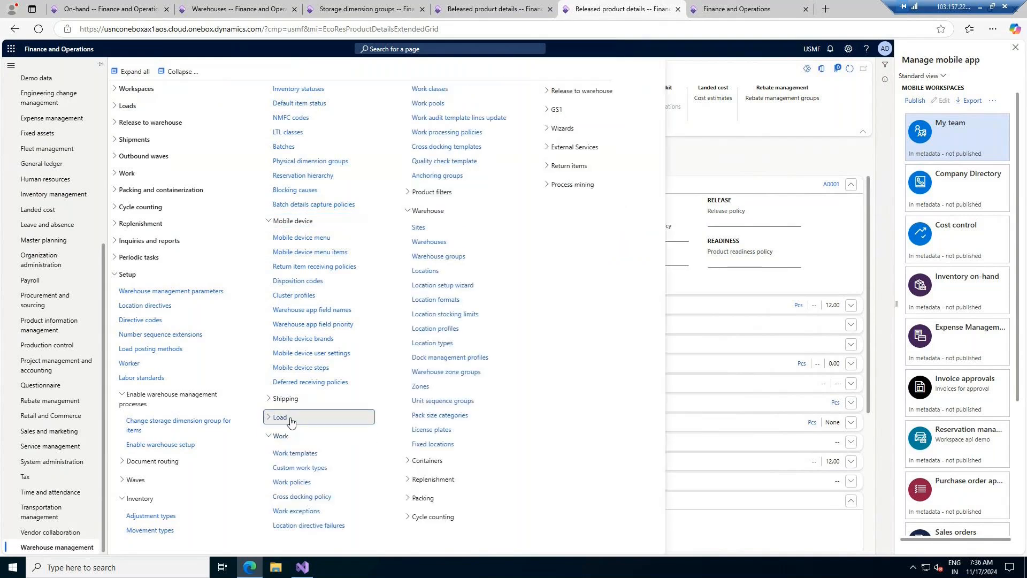
{"action": "left_click", "coordinate": [288, 419]}
{"action": "left_click", "coordinate": [289, 399]}
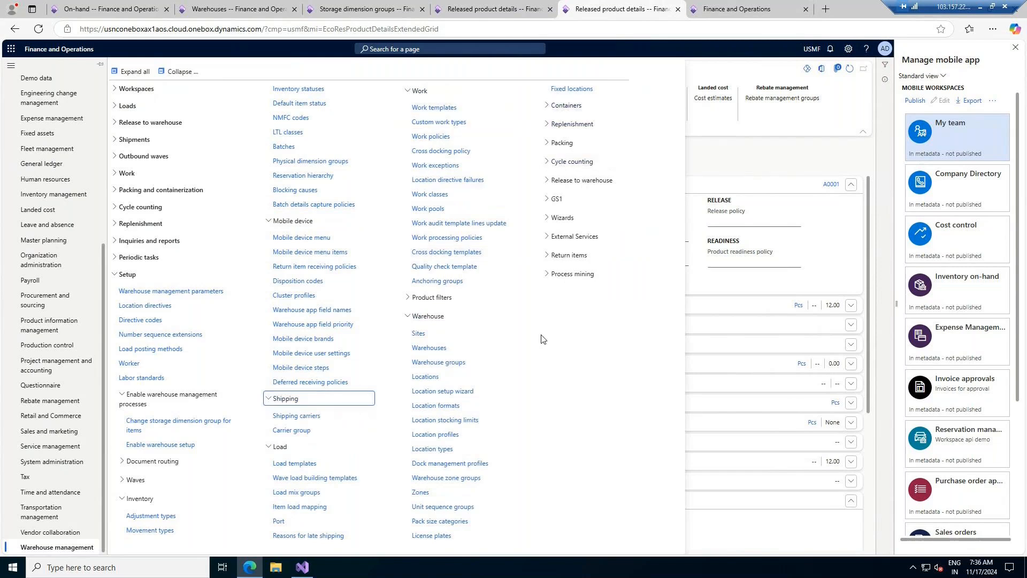
{"action": "left_click", "coordinate": [434, 349]}
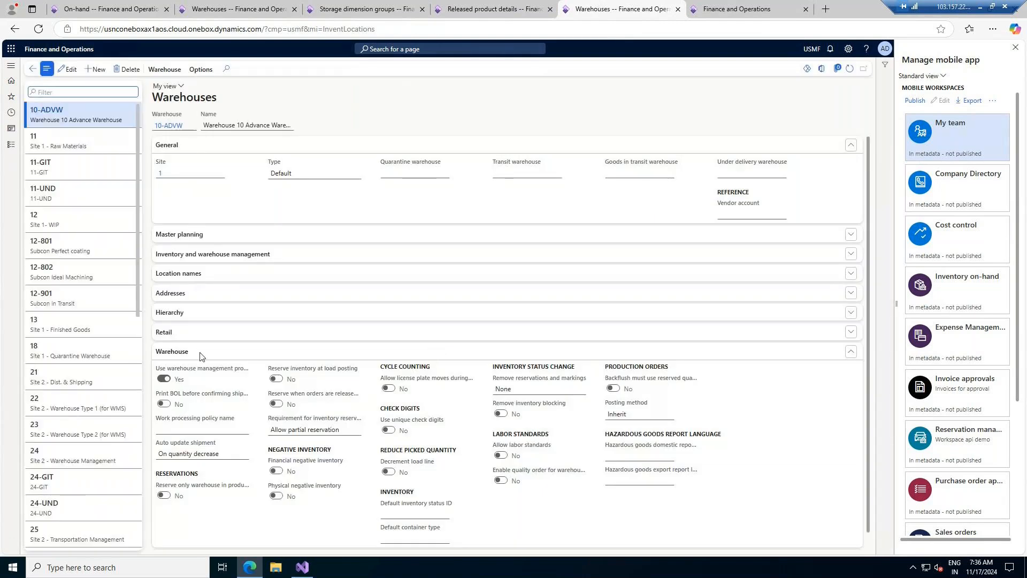
- Search pages for 'worker', after first trying 'warehouse worker'
{"action": "scroll", "coordinate": [403, 377], "scroll_direction": "down", "scroll_amount": 1}
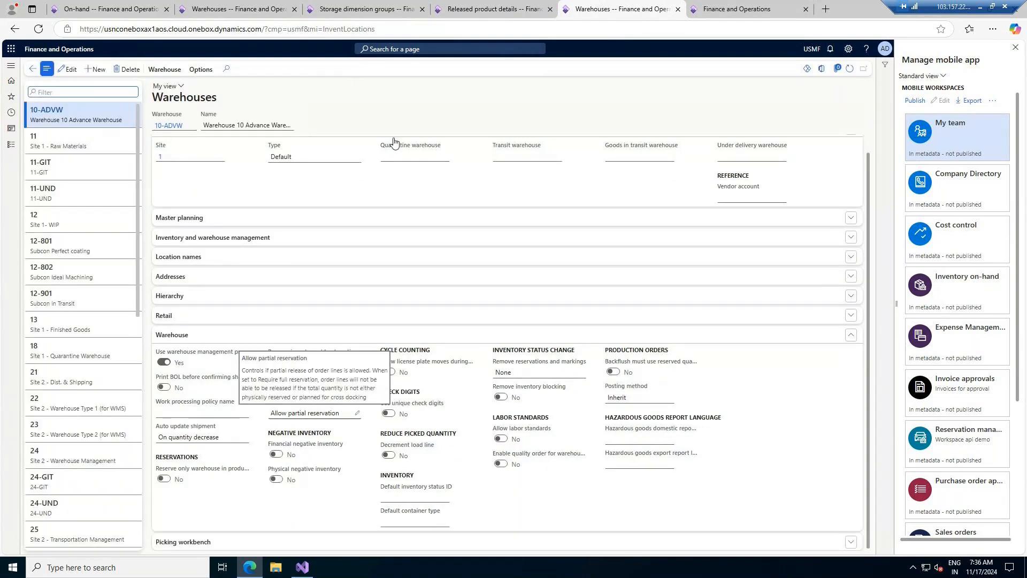
{"action": "left_click", "coordinate": [458, 51]}
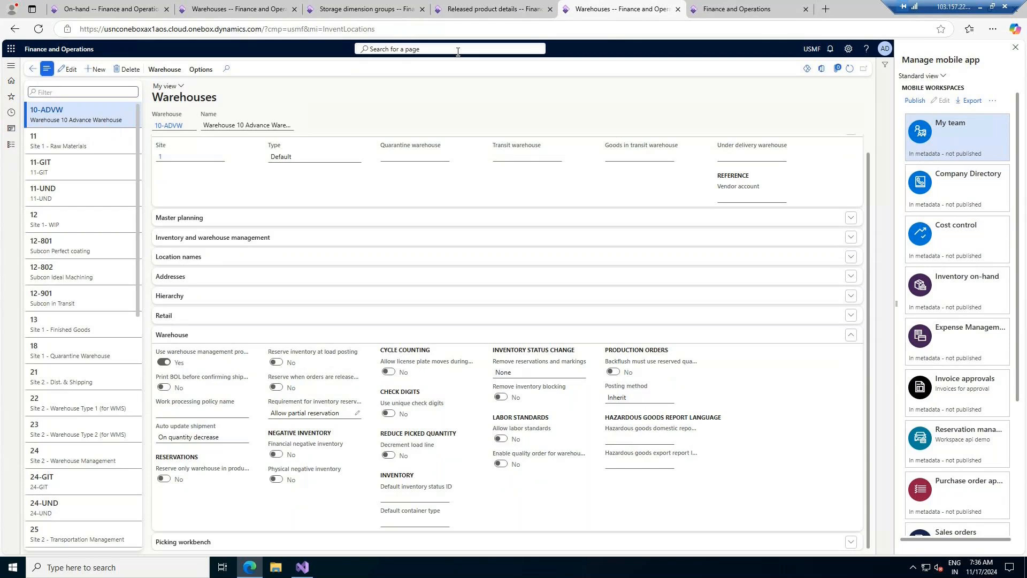
{"action": "type", "text": "warehouse"}
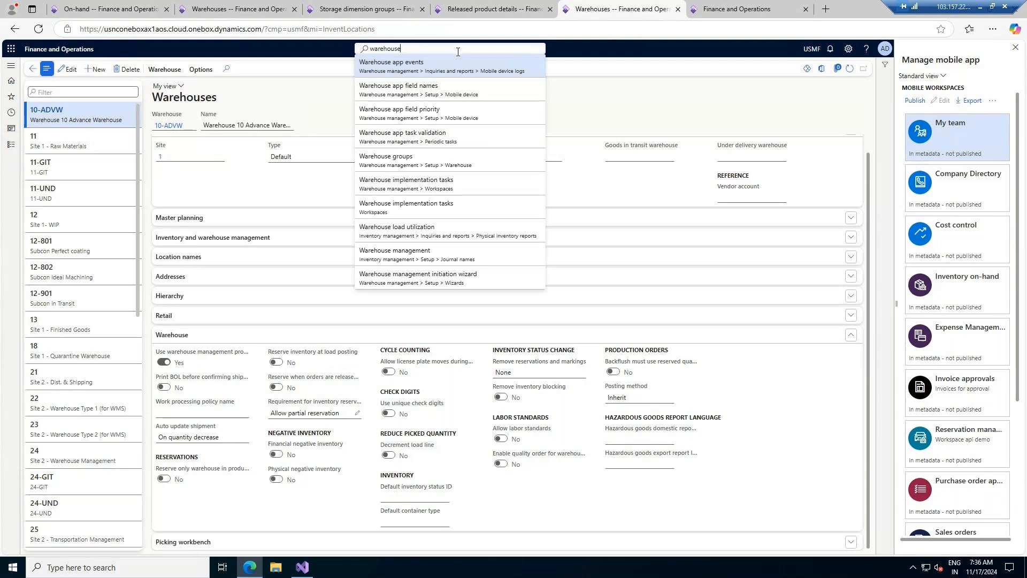
{"action": "type", "text": " wor"}
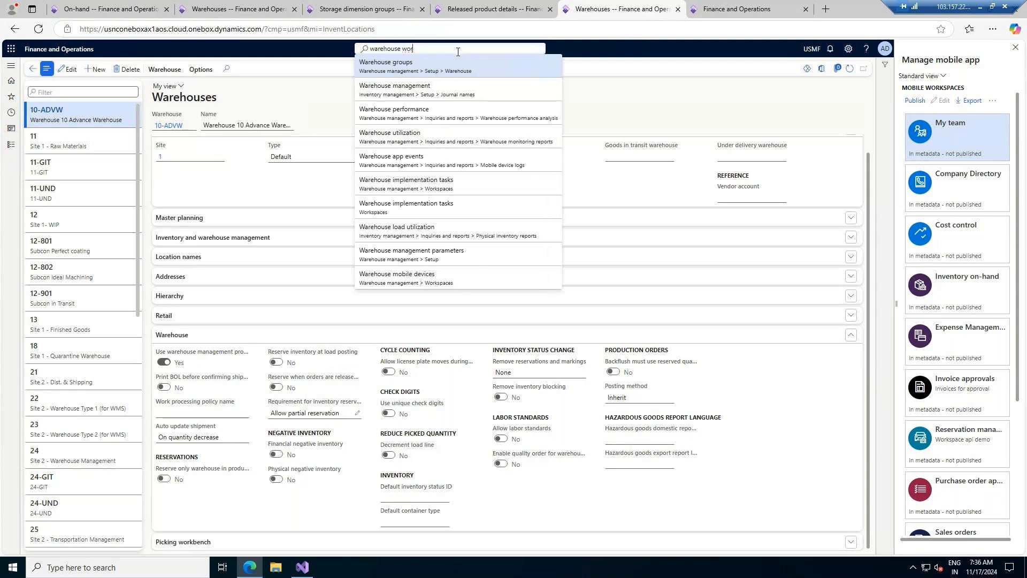
{"action": "type", "text": "ker"}
{"action": "key", "text": "BackSpace"}
{"action": "key", "text": "BackSpace"}
{"action": "key", "text": "BackSpace"}
{"action": "key", "text": "BackSpace"}
{"action": "key", "text": "BackSpace"}
{"action": "key", "text": "BackSpace"}
{"action": "key", "text": "BackSpace"}
{"action": "key", "text": "BackSpace"}
{"action": "key", "text": "BackSpace"}
{"action": "key", "text": "BackSpace"}
{"action": "key", "text": "BackSpace"}
{"action": "key", "text": "BackSpace"}
{"action": "key", "text": "BackSpace"}
{"action": "key", "text": "BackSpace"}
{"action": "key", "text": "BackSpace"}
{"action": "type", "text": "worker"}
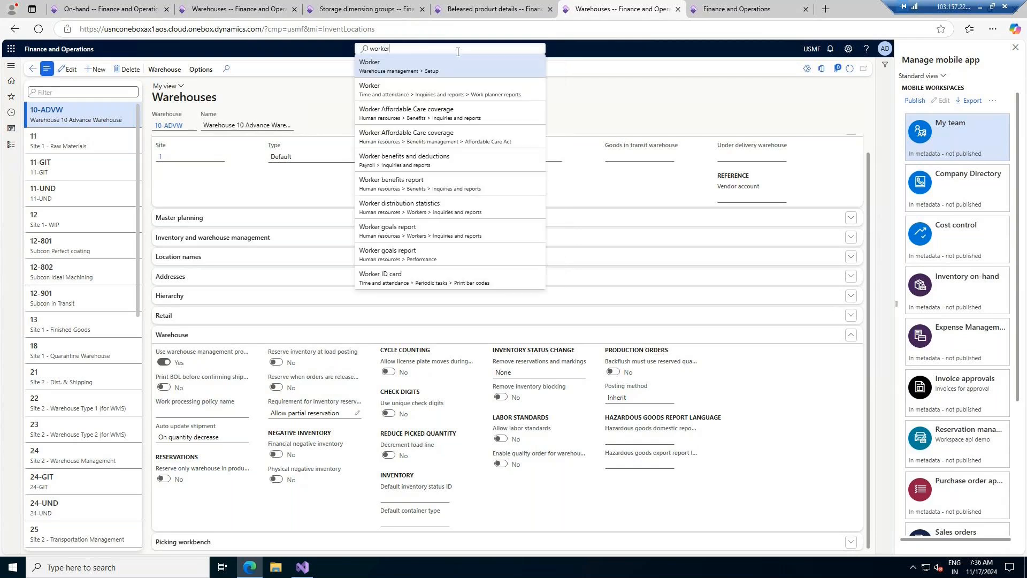
- Open Warehouse management Worker, expand the Work FastTab and add a new row to the Users grid
{"action": "left_click", "coordinate": [406, 73]}
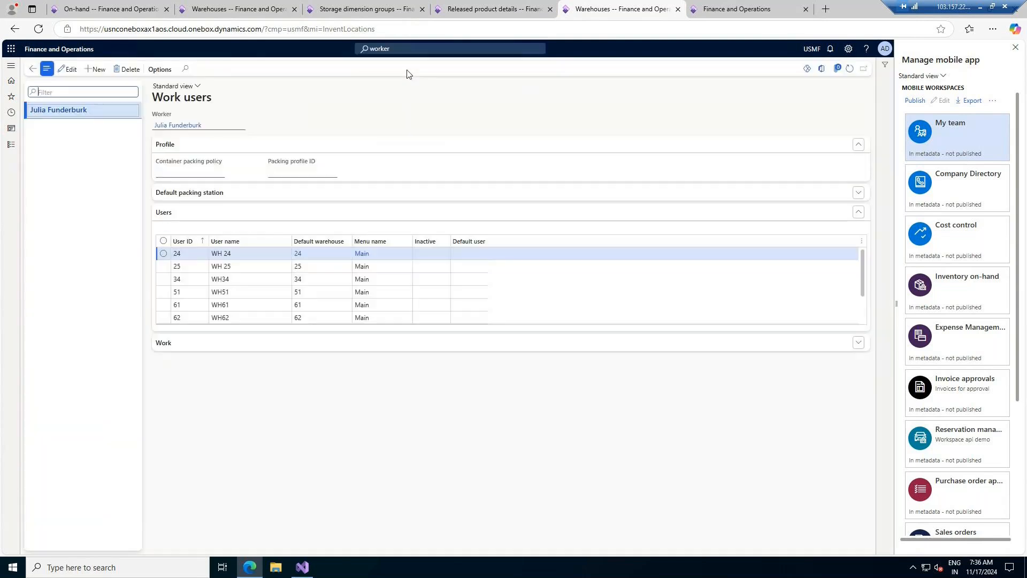
{"action": "scroll", "coordinate": [247, 269], "scroll_direction": "down", "scroll_amount": 1}
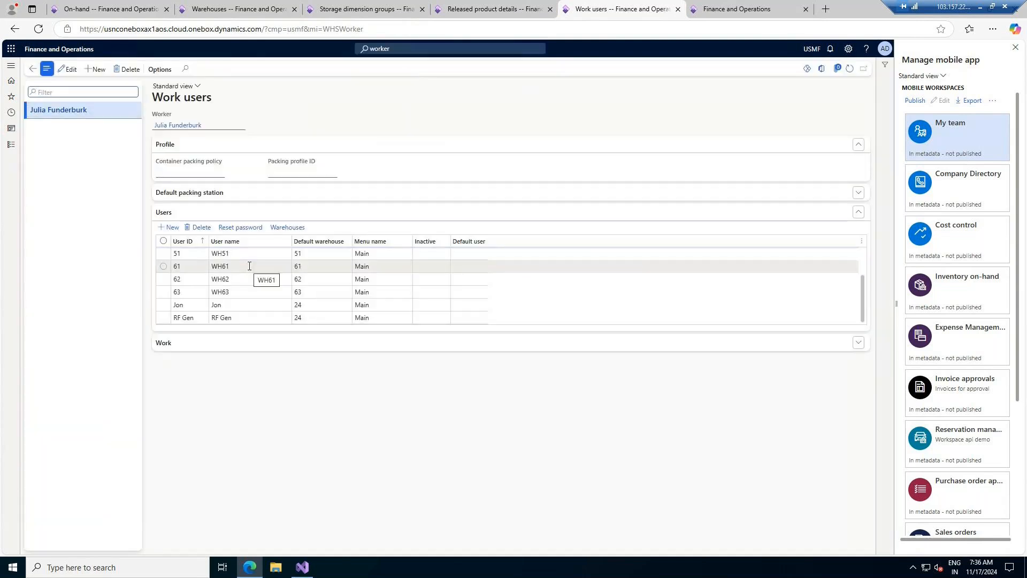
{"action": "scroll", "coordinate": [221, 279], "scroll_direction": "up", "scroll_amount": 1}
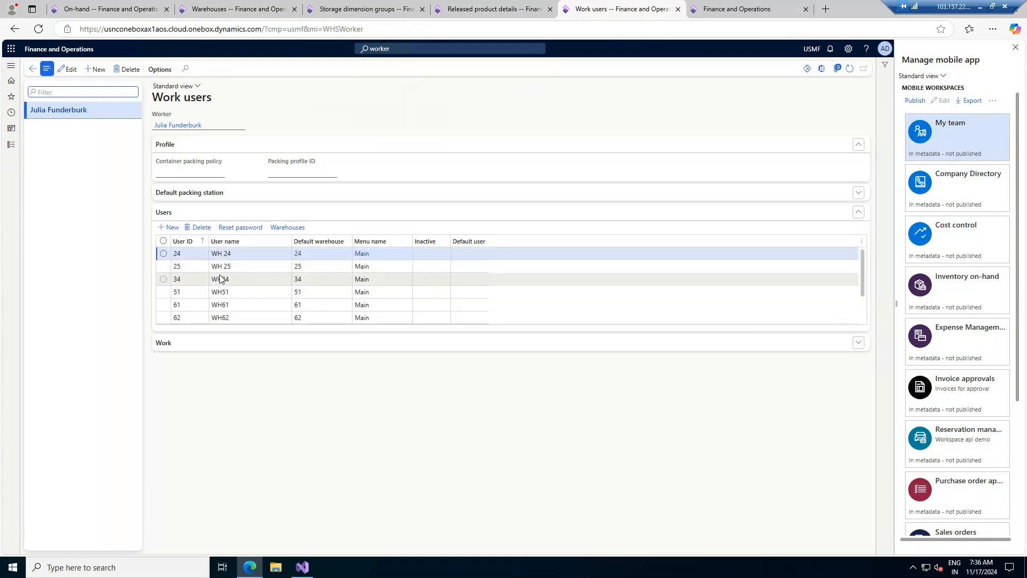
{"action": "left_click", "coordinate": [259, 349]}
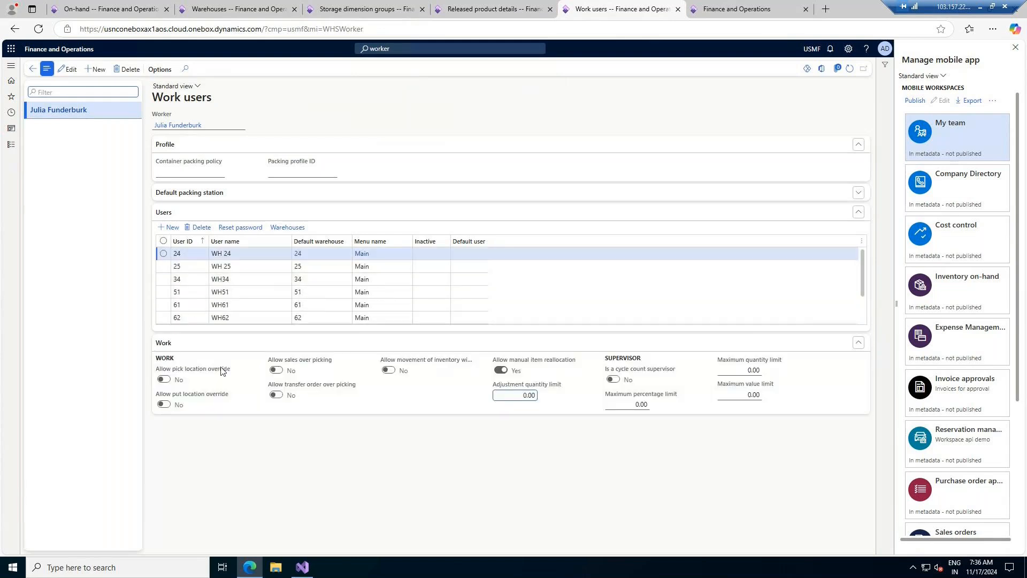
{"action": "left_click", "coordinate": [163, 254]}
{"action": "left_click", "coordinate": [163, 253]}
{"action": "left_click", "coordinate": [163, 254]}
{"action": "left_click", "coordinate": [171, 227]}
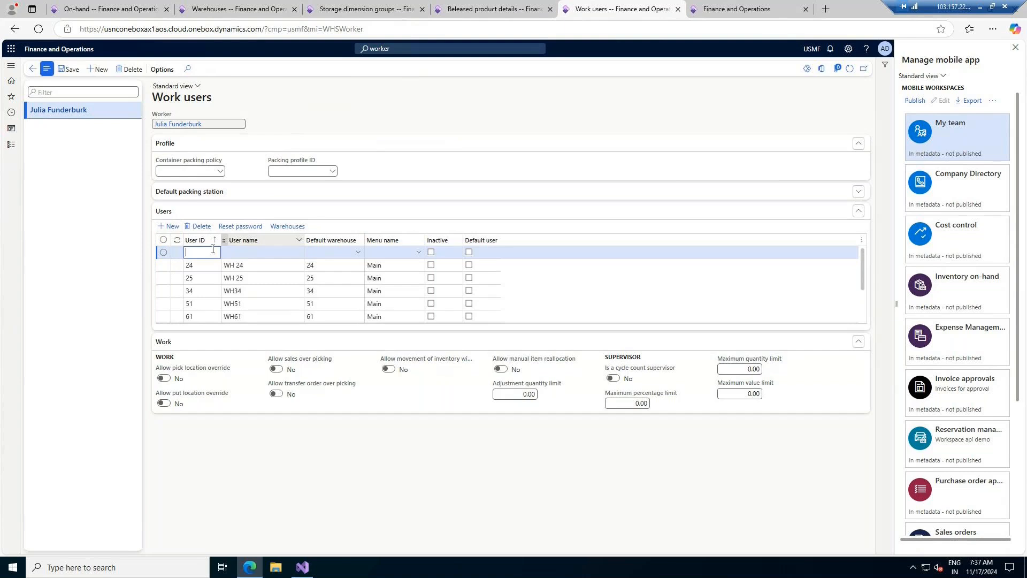
- Enter User ID 101, user name WH WORKER 101, default warehouse 10-ADVW and menu Main
{"action": "type", "text": "101"}
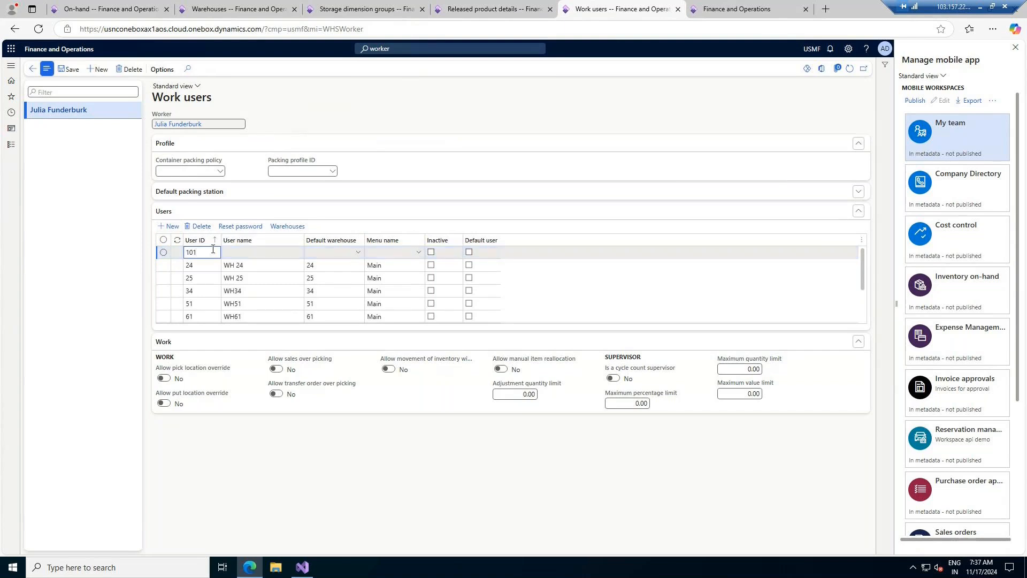
{"action": "key", "text": "Tab"}
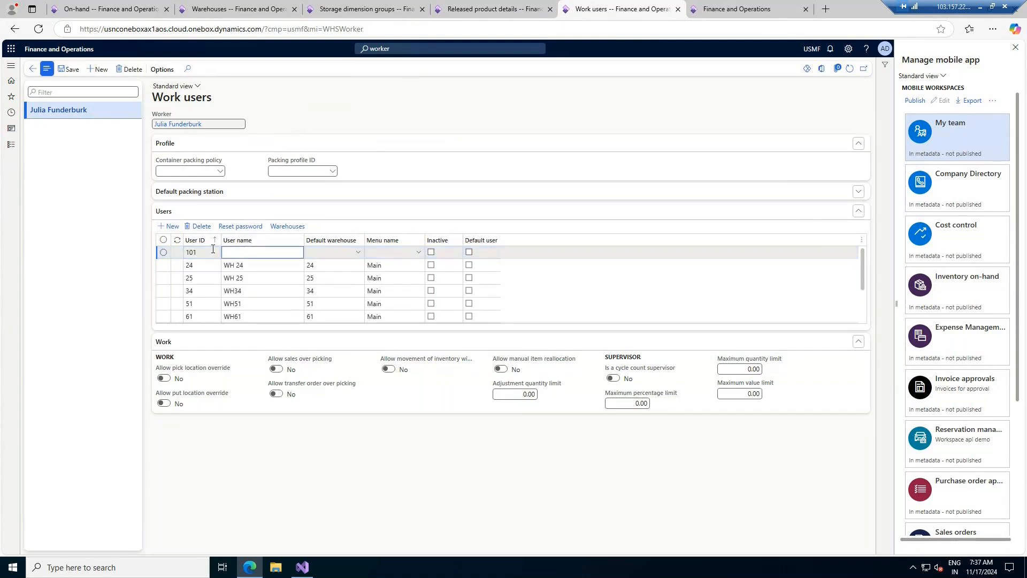
{"action": "type", "text": "WH WORKER 101"}
{"action": "key", "text": "Tab"}
{"action": "left_click", "coordinate": [358, 253]}
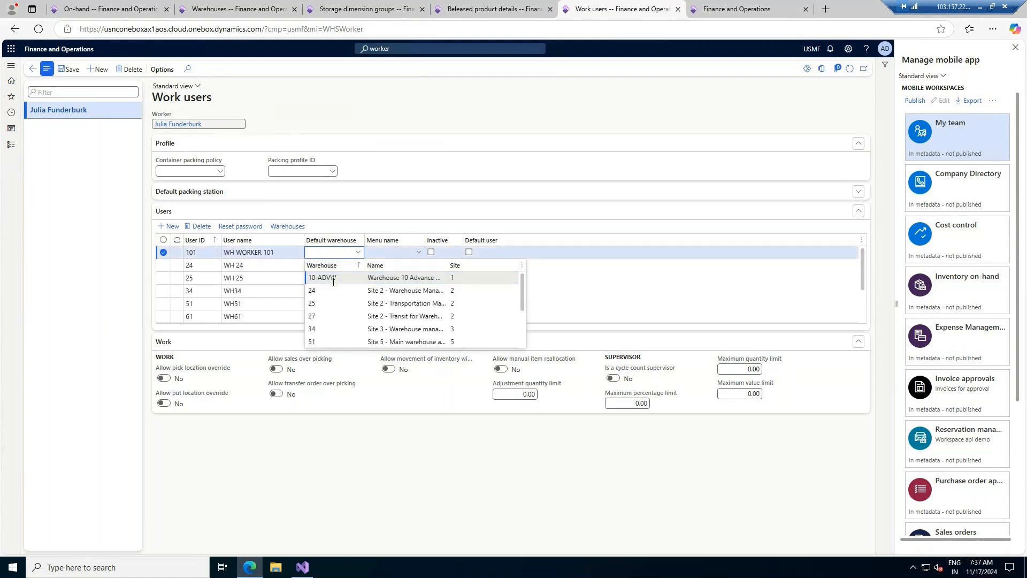
{"action": "left_click", "coordinate": [333, 278]}
{"action": "left_click", "coordinate": [418, 254]}
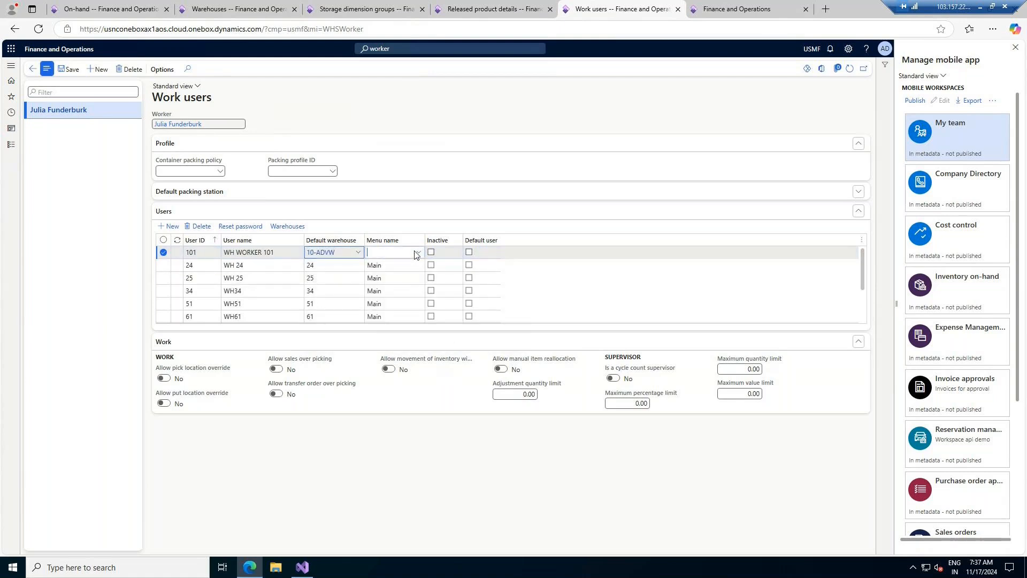
{"action": "left_click", "coordinate": [418, 253]}
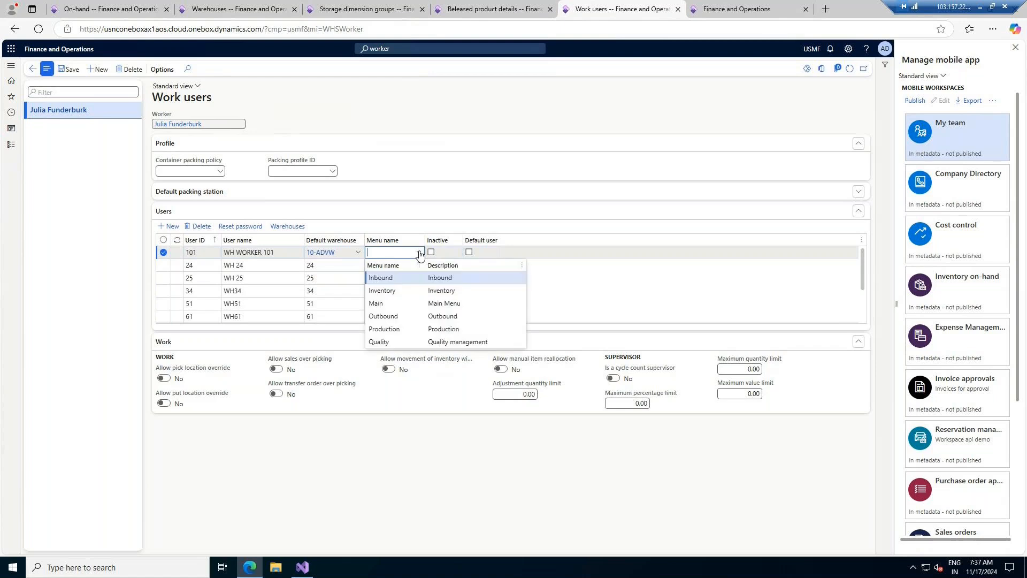
{"action": "left_click", "coordinate": [388, 306]}
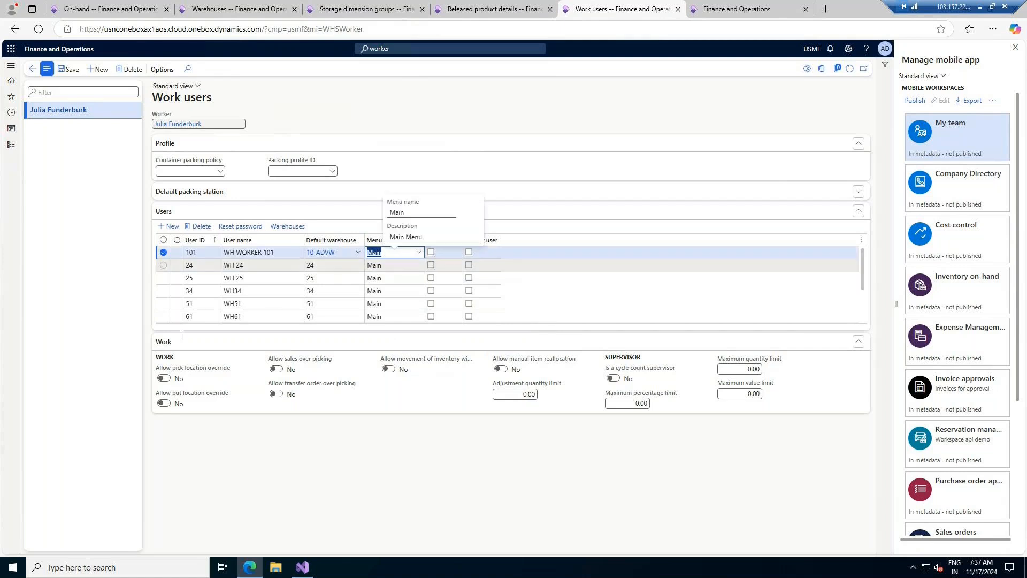
- Save work user 101, then set and confirm its new password
{"action": "left_click", "coordinate": [63, 70]}
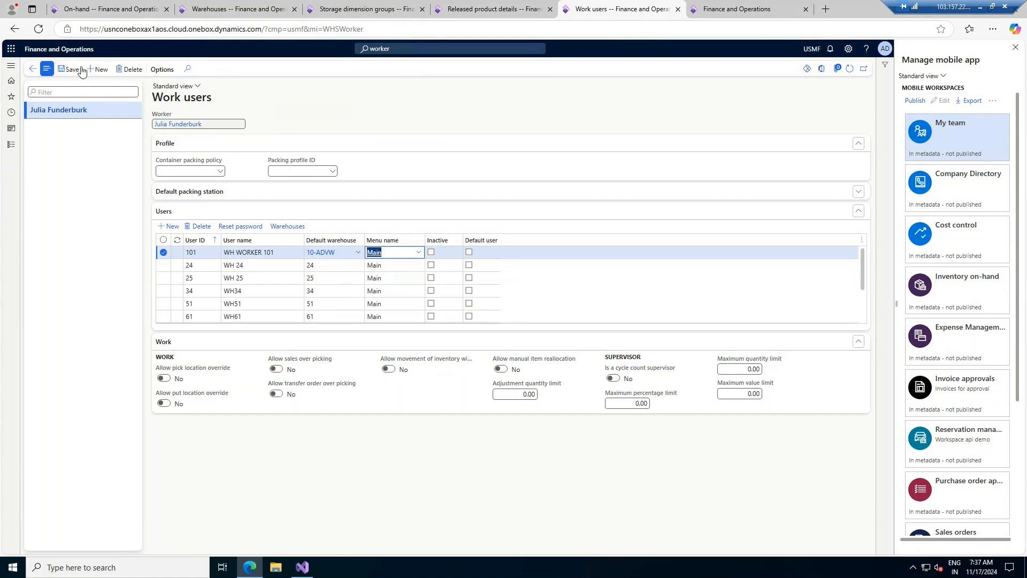
{"action": "left_click", "coordinate": [71, 70]}
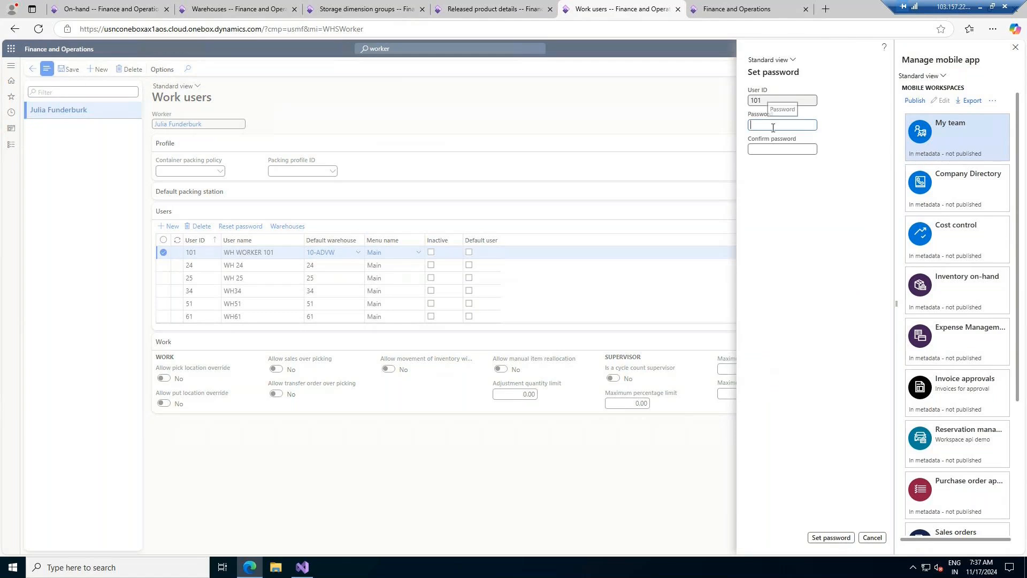
{"action": "type", "text": "1234567890"}
{"action": "key", "text": "Tab"}
{"action": "type", "text": "1234567890"}
{"action": "left_click", "coordinate": [823, 537]}
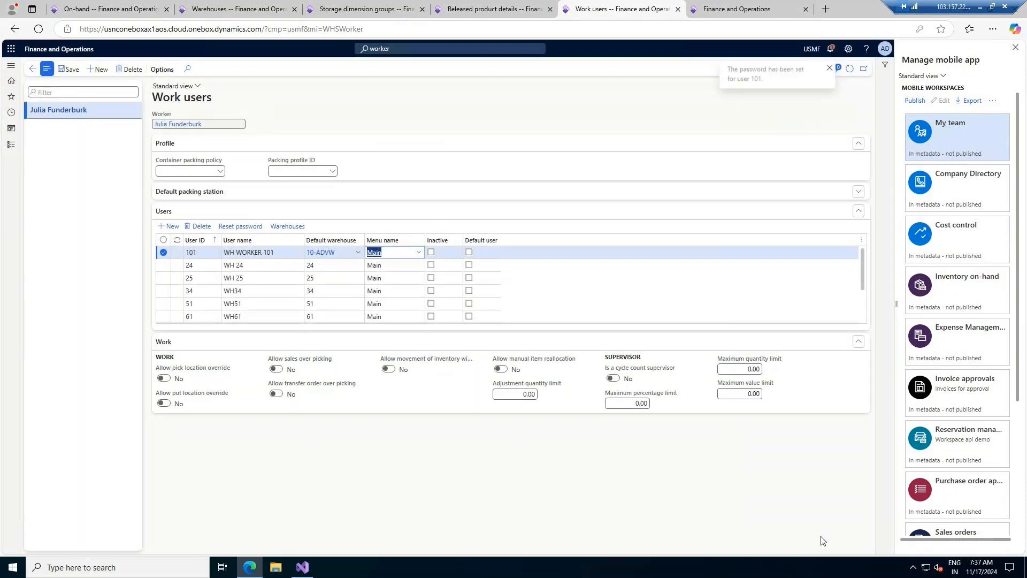
{"action": "left_click", "coordinate": [739, 9]}
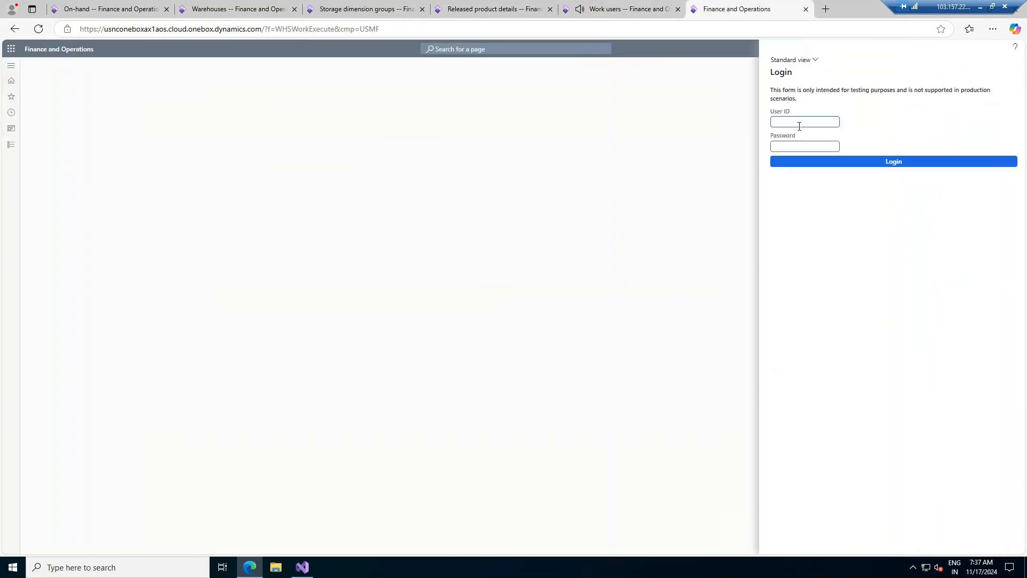
- Log in as user 101 with its password and dismiss Edge's save-password prompt
{"action": "left_click", "coordinate": [799, 124]}
{"action": "type", "text": "101"}
{"action": "left_click", "coordinate": [799, 145]}
{"action": "type", "text": "•••••"}
{"action": "left_click", "coordinate": [882, 166]}
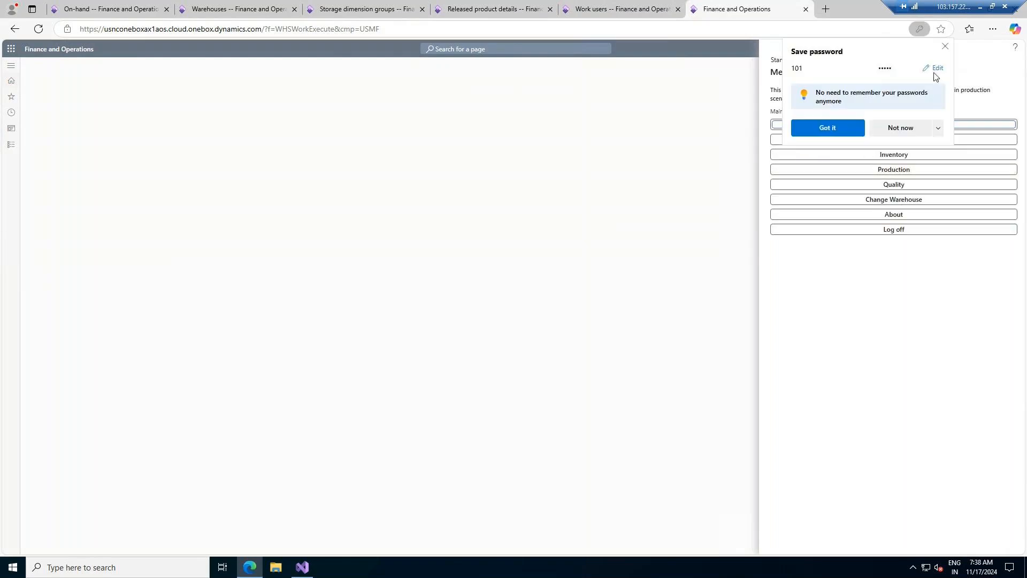
{"action": "left_click", "coordinate": [945, 46]}
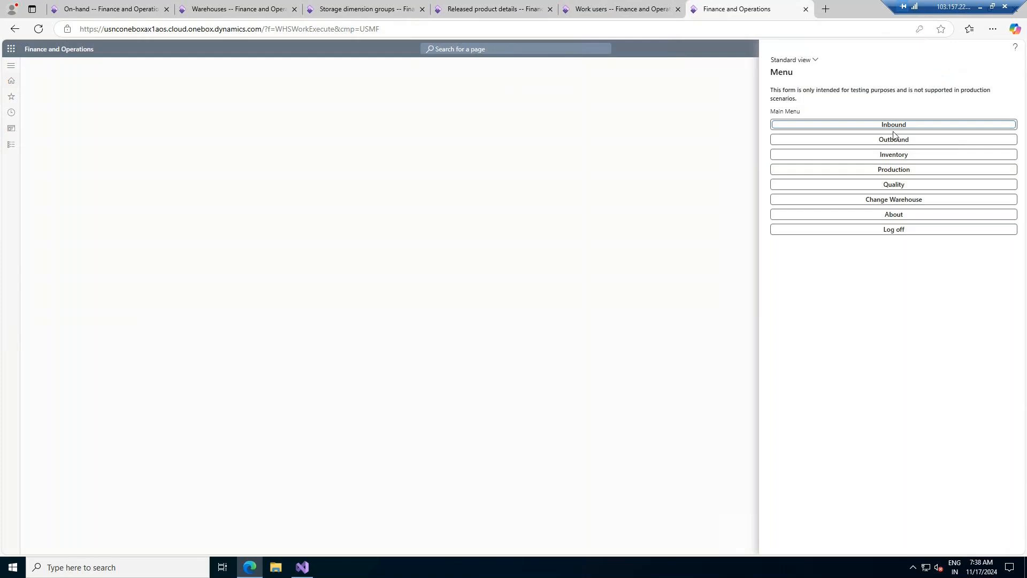
{"action": "left_click", "coordinate": [276, 574]}
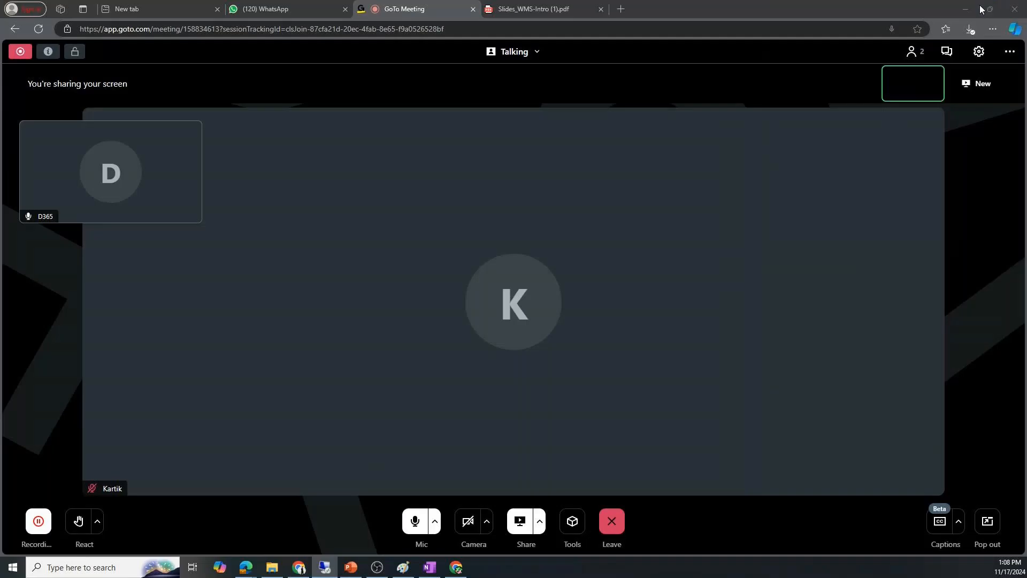
- Show page 5 of the Slides_WMS-Intro PDF, the Warehouse Management Process overview diagram
{"action": "left_click", "coordinate": [535, 10]}
{"action": "scroll", "coordinate": [627, 289], "scroll_direction": "down", "scroll_amount": 4}
{"action": "scroll", "coordinate": [626, 290], "scroll_direction": "down", "scroll_amount": 15}
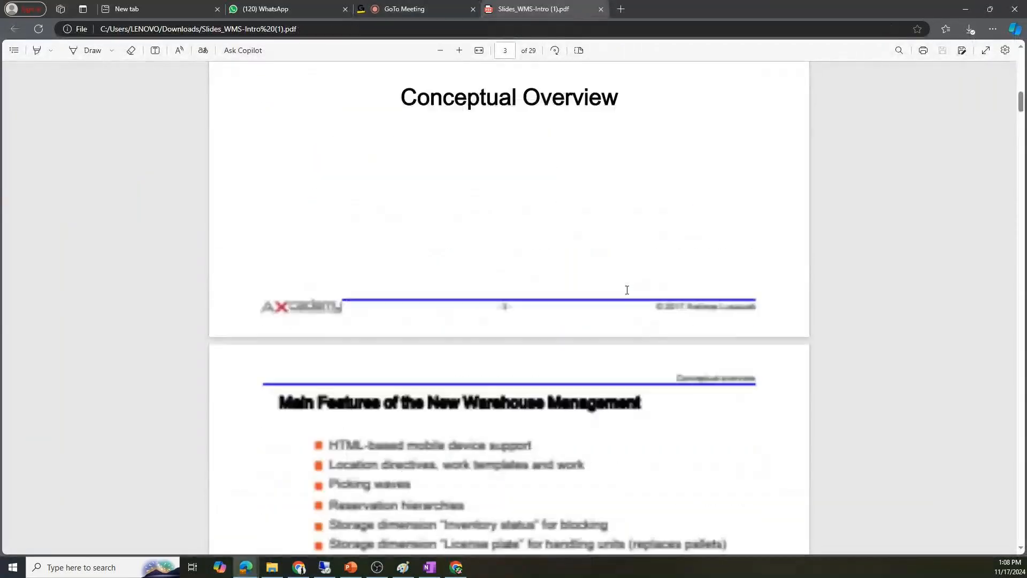
{"action": "scroll", "coordinate": [627, 290], "scroll_direction": "down", "scroll_amount": 3}
{"action": "scroll", "coordinate": [419, 166], "scroll_direction": "up", "scroll_amount": 2}
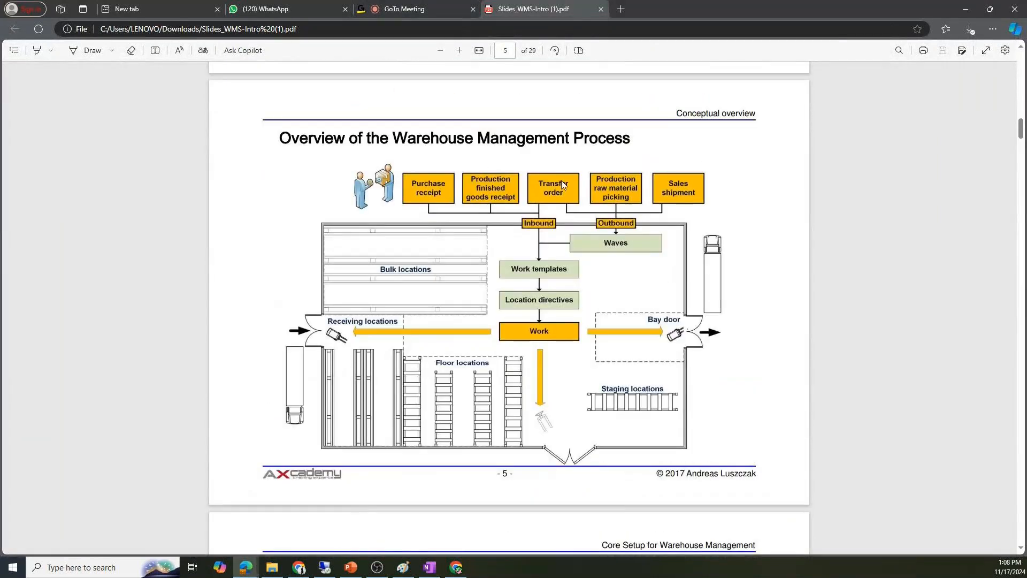
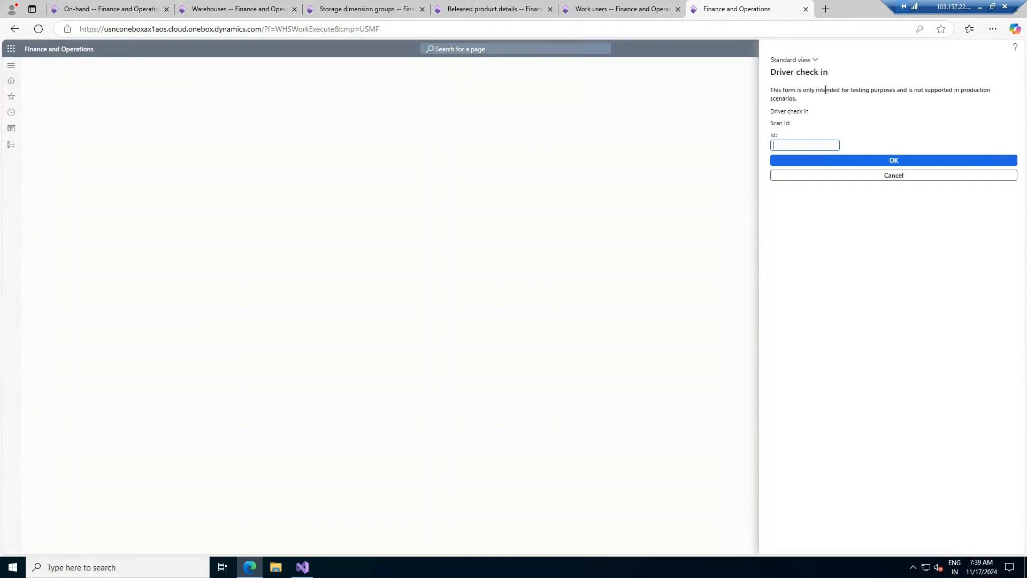
- Submit driver check-in ID 12, get the 'not valid' error, and cancel back to the Inbound menu
{"action": "type", "text": "12"}
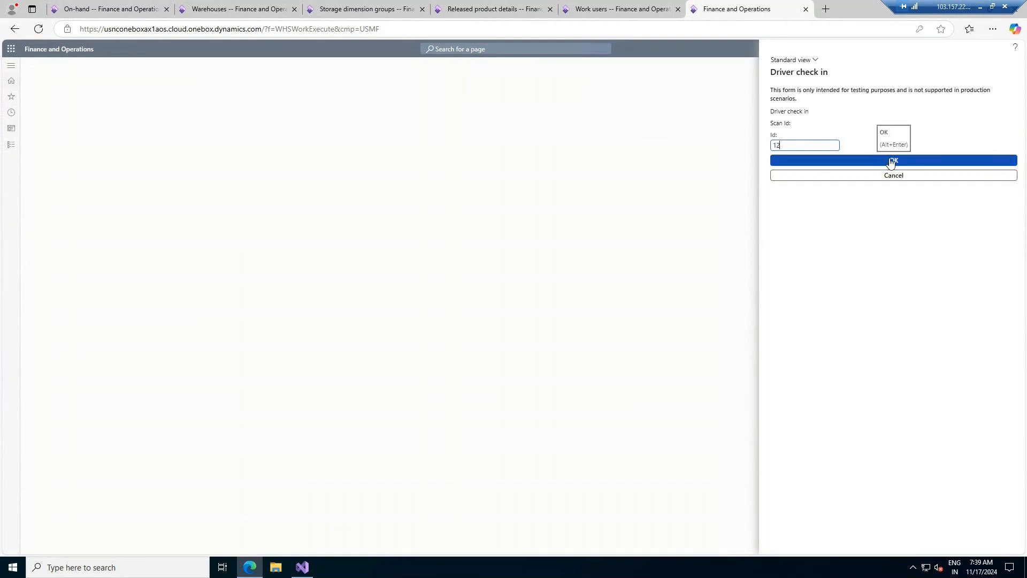
{"action": "left_click", "coordinate": [890, 161]}
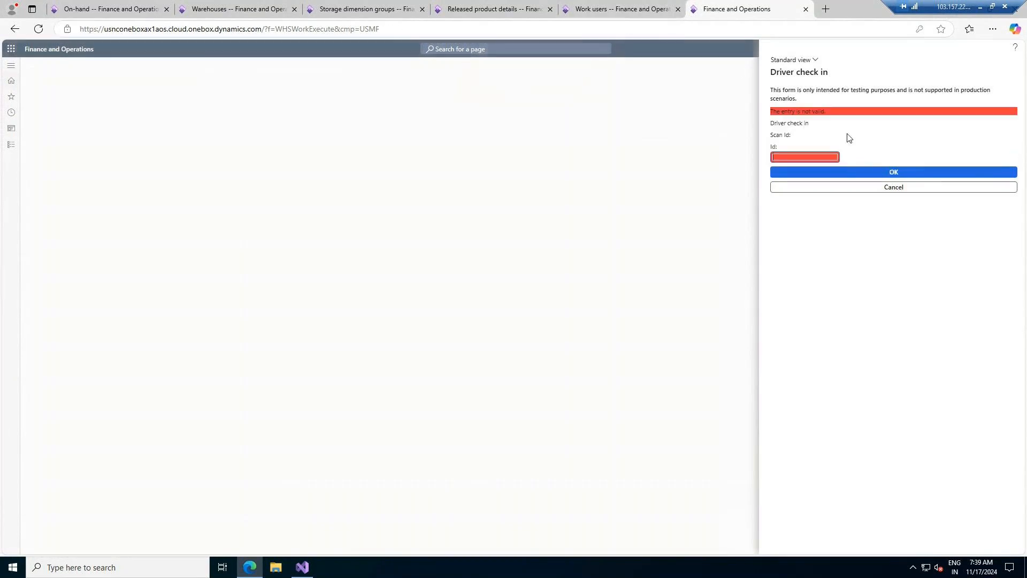
{"action": "left_click", "coordinate": [882, 187]}
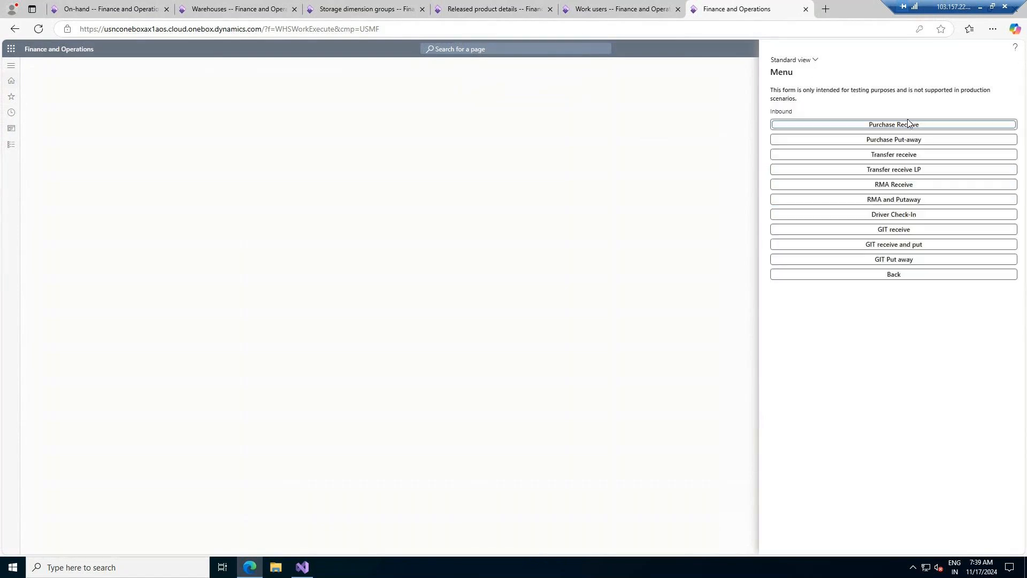
{"action": "left_click", "coordinate": [906, 125]}
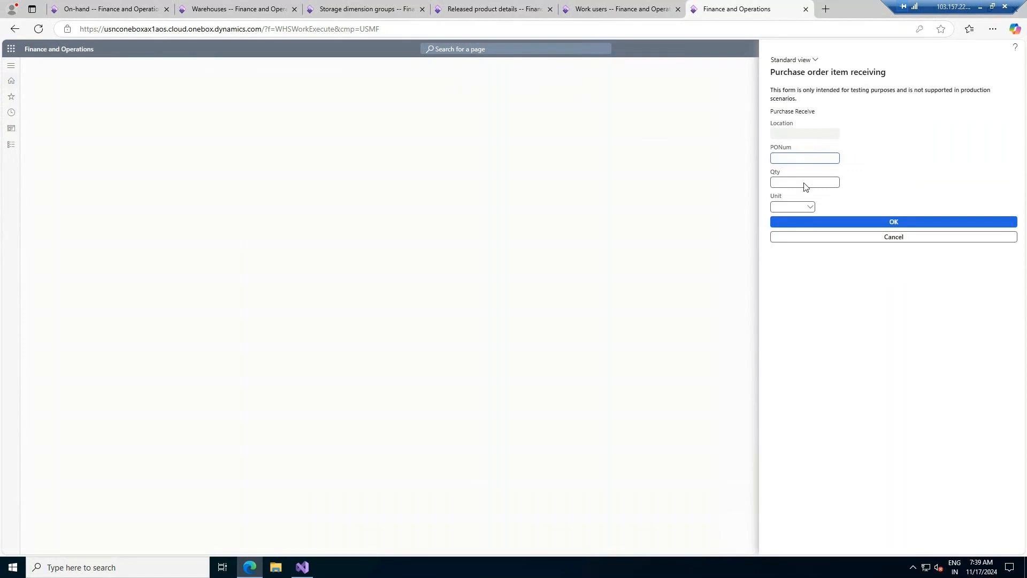
{"action": "left_click", "coordinate": [810, 208]}
{"action": "left_click", "coordinate": [905, 209]}
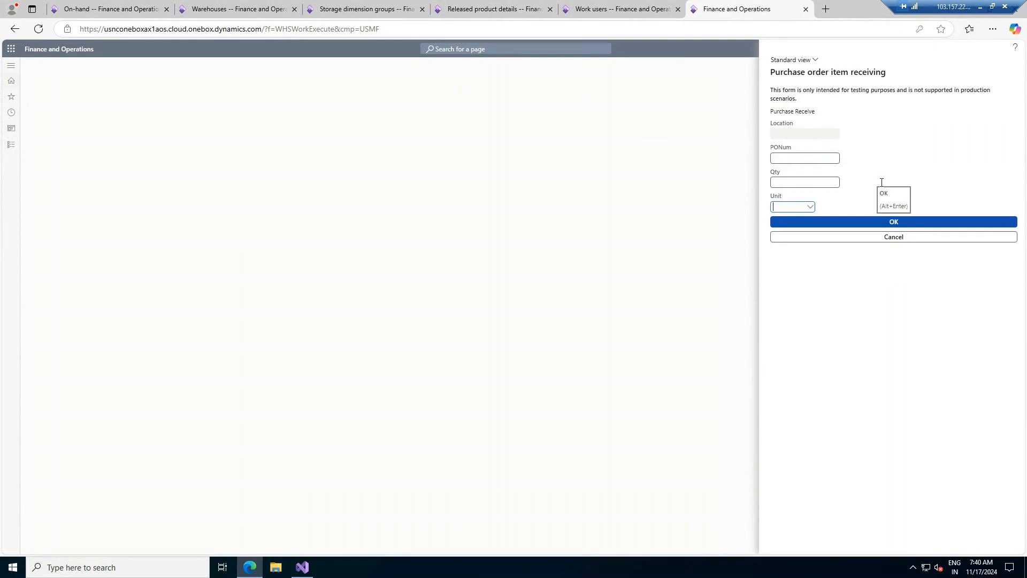
{"action": "left_click", "coordinate": [882, 239]}
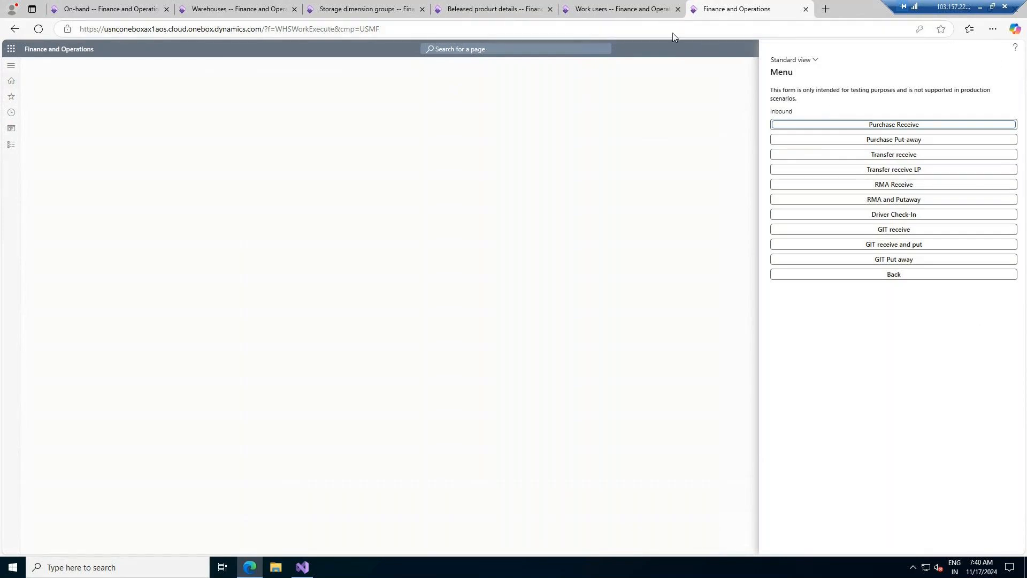
{"action": "left_click", "coordinate": [642, 12]}
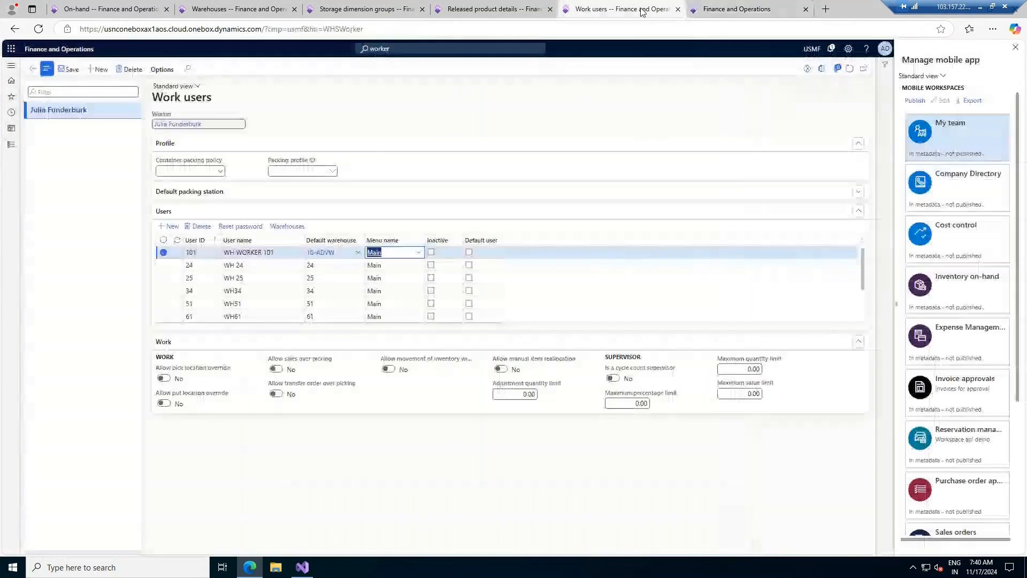
{"action": "left_click", "coordinate": [762, 6]}
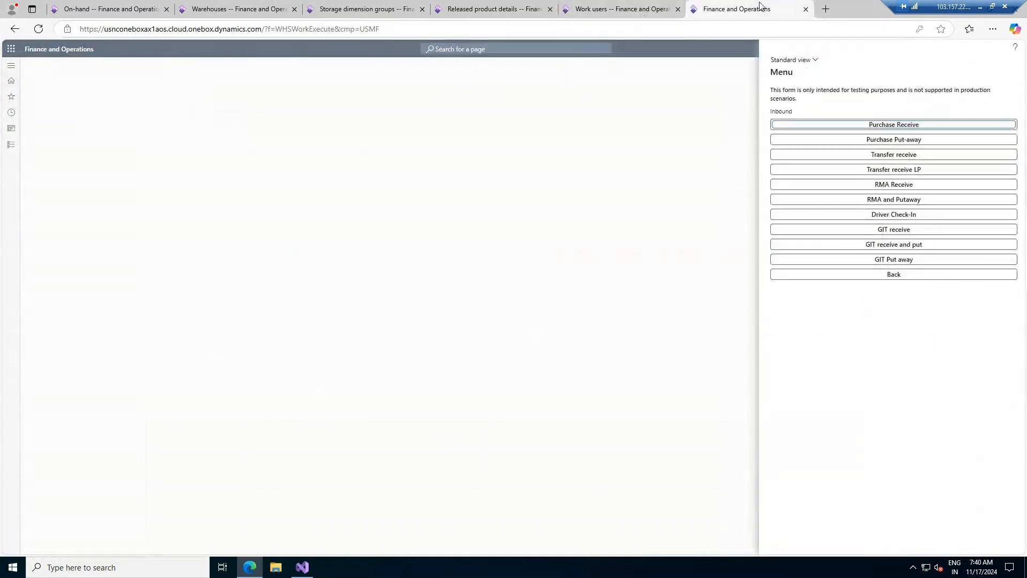
{"action": "left_click", "coordinate": [81, 29]}
{"action": "left_click_drag", "start_coordinate": [80, 29], "coordinate": [265, 27]}
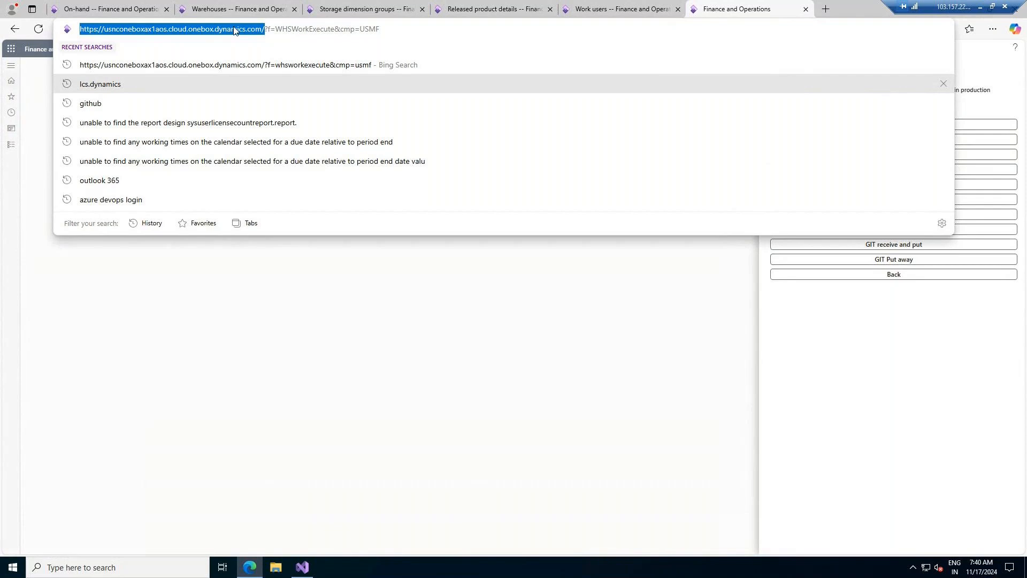
- Select '/?f=WHSWorkExecute&cmp=USMF' in the address bar, then minimize the remote desktop window
{"action": "left_click", "coordinate": [264, 30]}
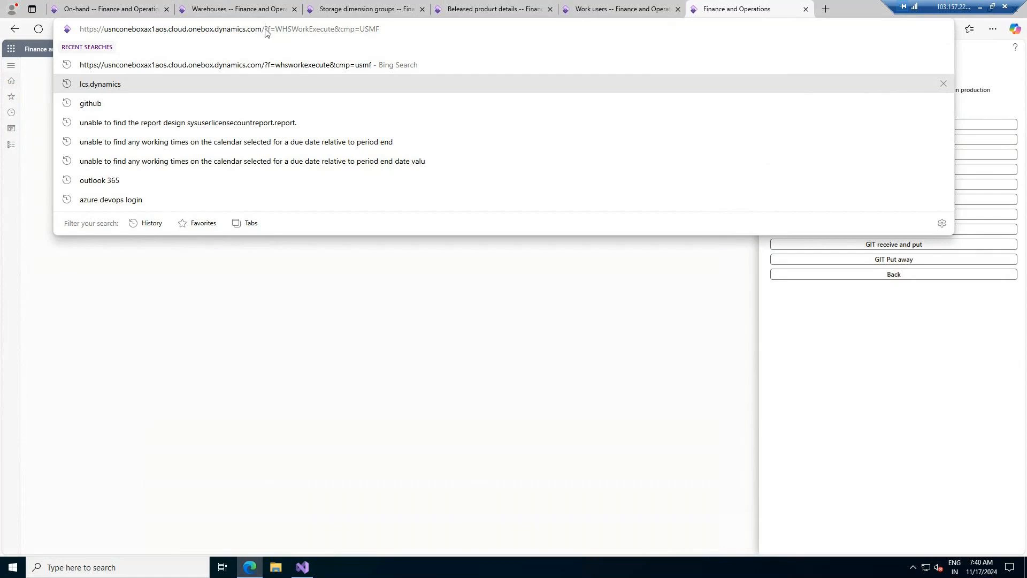
{"action": "left_click_drag", "start_coordinate": [264, 29], "coordinate": [269, 29]}
{"action": "left_click", "coordinate": [280, 29]}
{"action": "left_click_drag", "start_coordinate": [379, 28], "coordinate": [264, 29]}
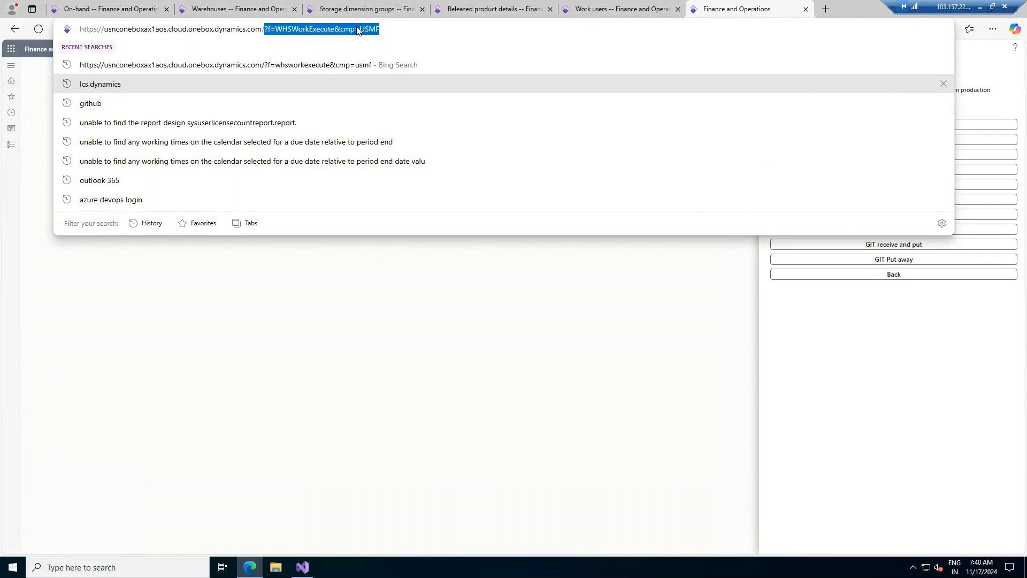
{"action": "key", "text": "Right"}
{"action": "key", "text": "shift+Left"}
{"action": "left_click_drag", "start_coordinate": [330, 29], "coordinate": [264, 30]}
{"action": "left_click_drag", "start_coordinate": [264, 33], "coordinate": [260, 30]}
{"action": "left_click", "coordinate": [978, 55]}
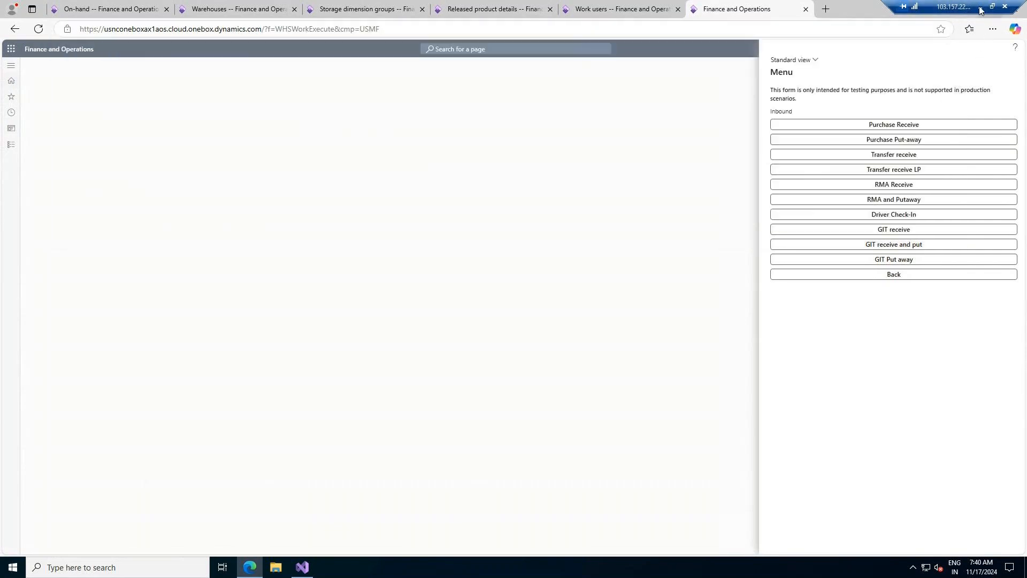
{"action": "left_click", "coordinate": [979, 7]}
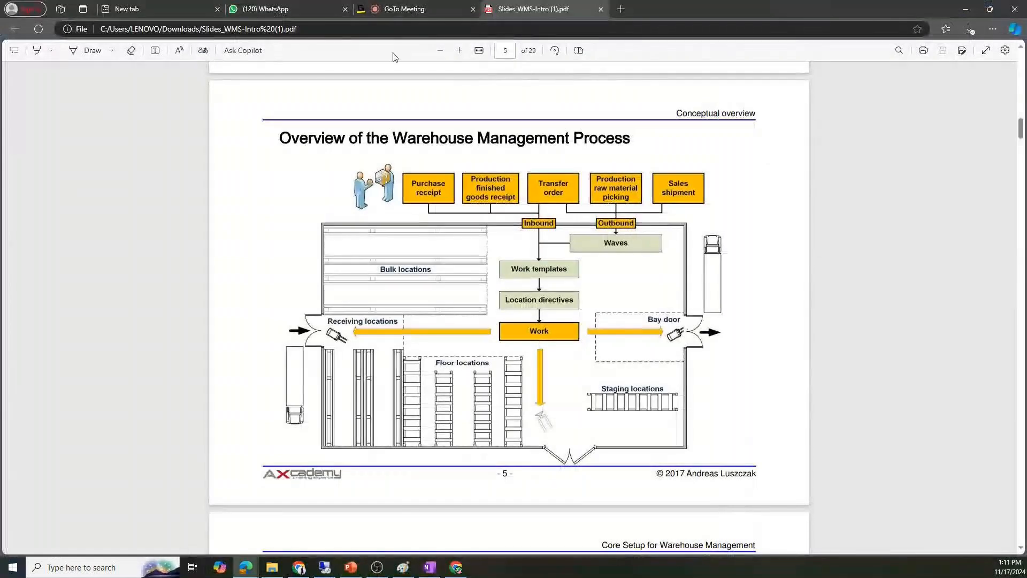
- Post the copied /?f=WHSWorkExecute&cmp=USMF fragment in the GoTo Meeting chat and return to the remote desktop
{"action": "left_click", "coordinate": [412, 9]}
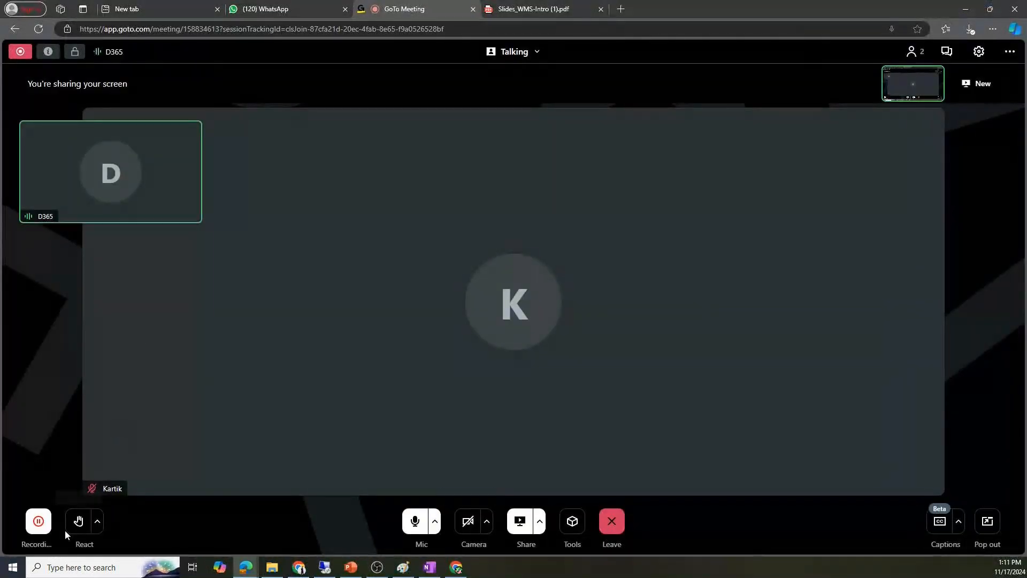
{"action": "left_click", "coordinate": [947, 52]}
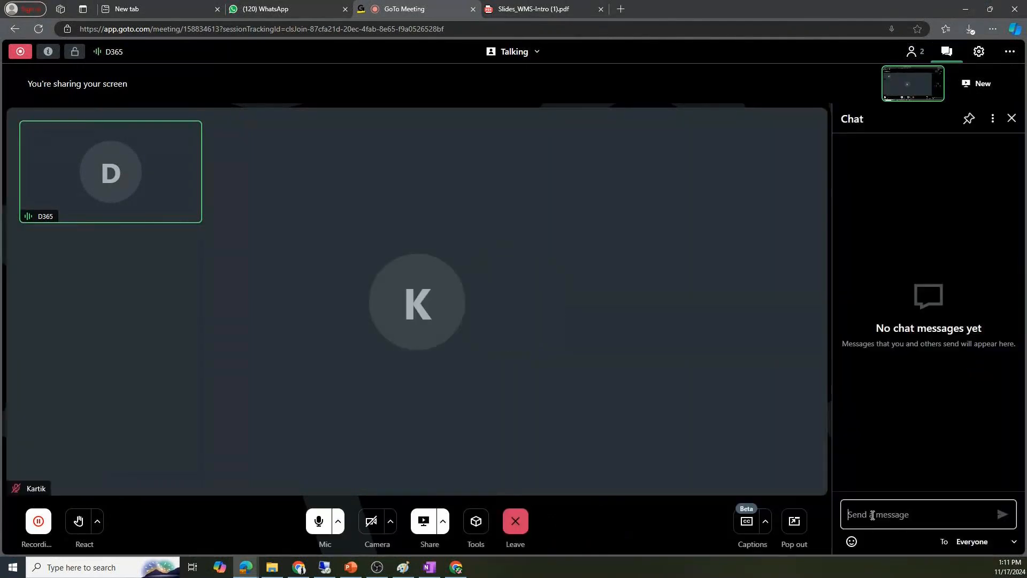
{"action": "key", "text": "ctrl+v"}
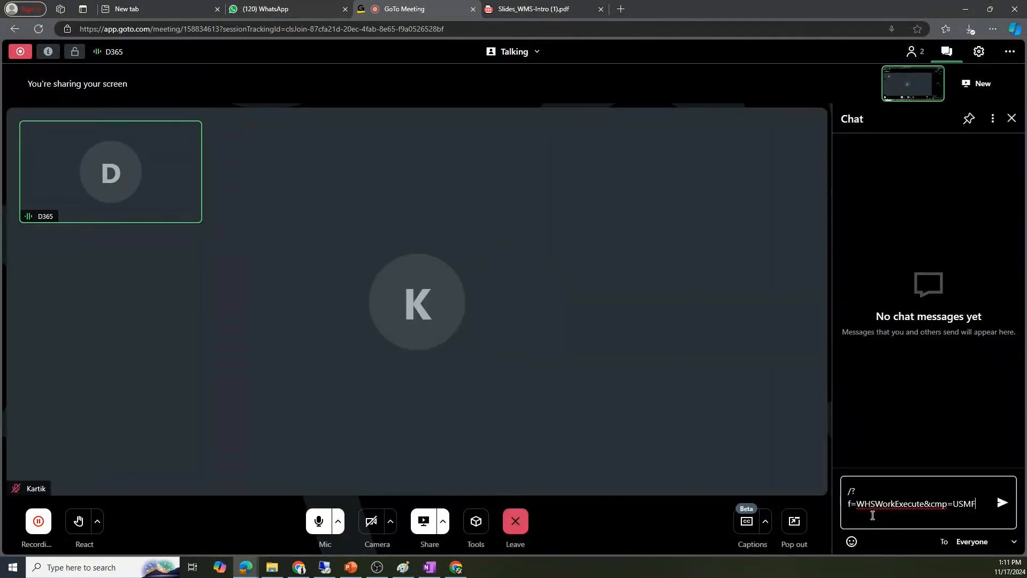
{"action": "key", "text": "Return"}
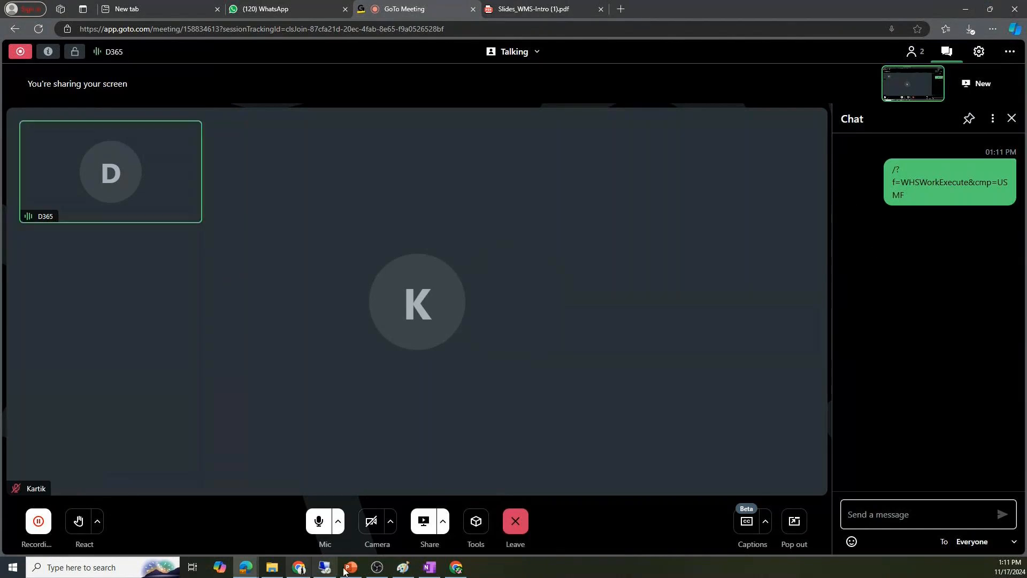
{"action": "left_click", "coordinate": [325, 568]}
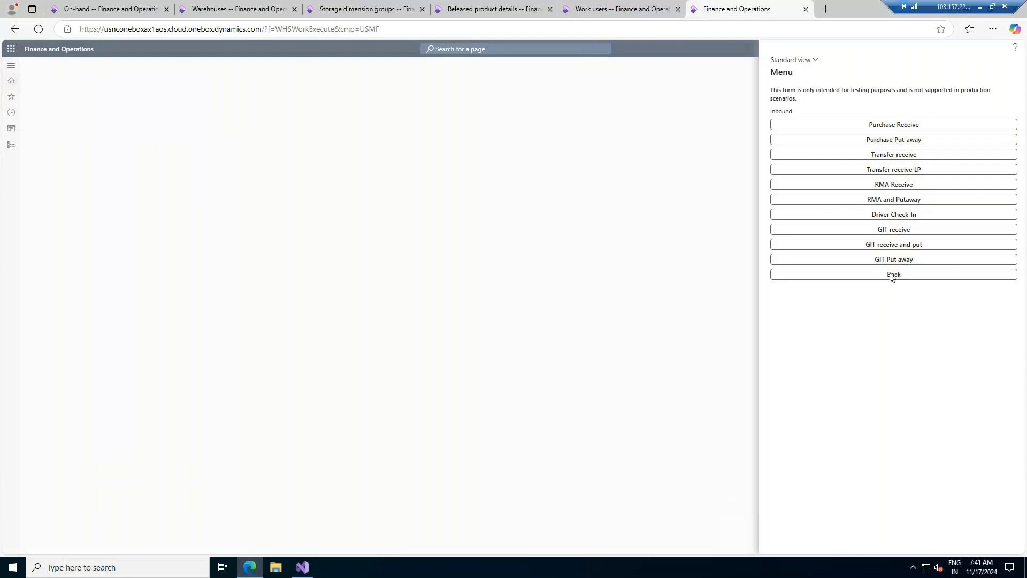
- Go back to the warehouse app main menu, then bring up the Slides_WMS-Intro PDF
{"action": "left_click", "coordinate": [610, 9]}
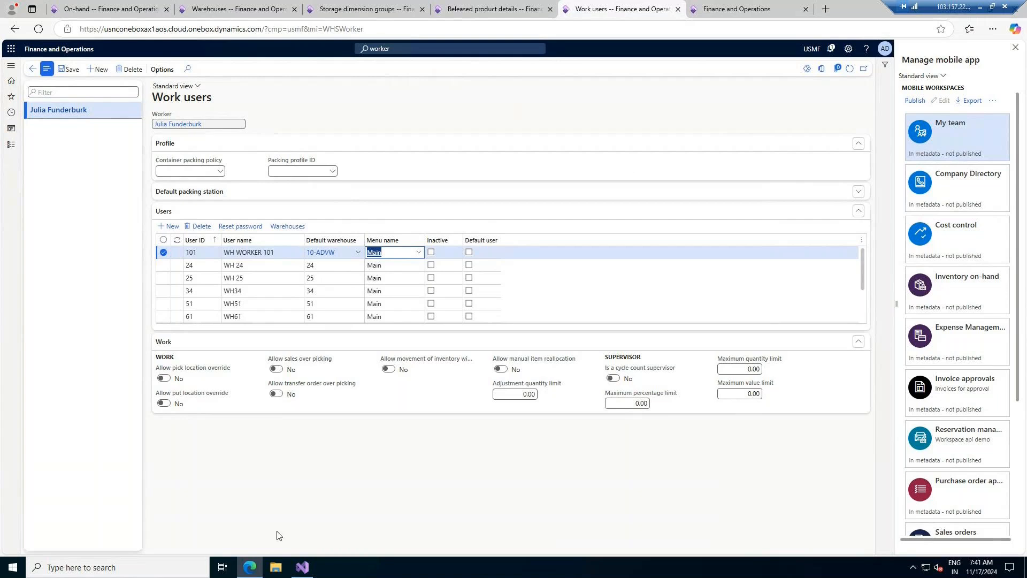
{"action": "left_click", "coordinate": [982, 6]}
{"action": "left_click", "coordinate": [550, 7]}
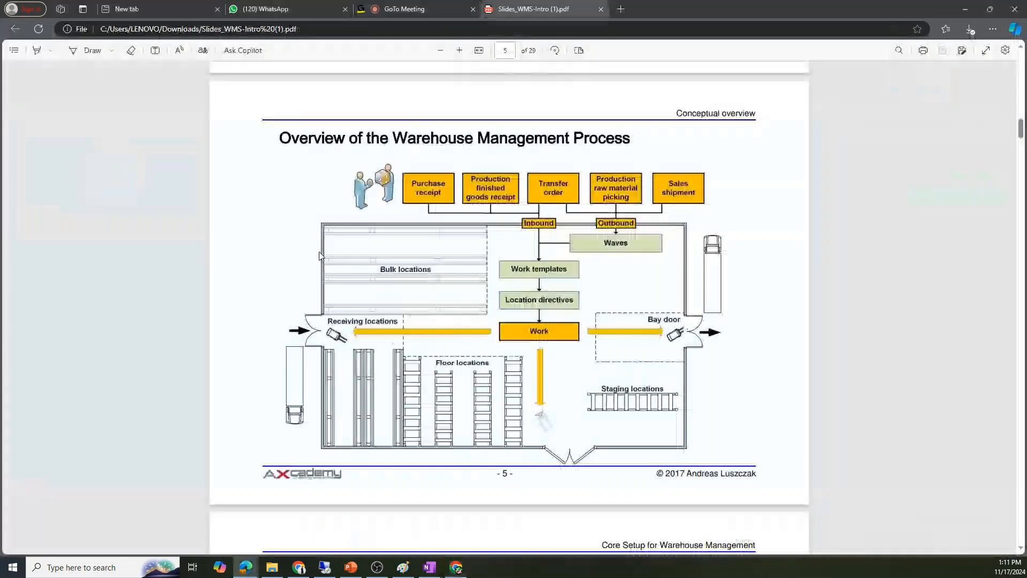
- On the page 4 Main Features slide, select the 'Location directives, work templates and work' bullet
{"action": "scroll", "coordinate": [470, 277], "scroll_direction": "up", "scroll_amount": 15}
{"action": "scroll", "coordinate": [471, 278], "scroll_direction": "up", "scroll_amount": 5}
{"action": "scroll", "coordinate": [471, 278], "scroll_direction": "down", "scroll_amount": 8}
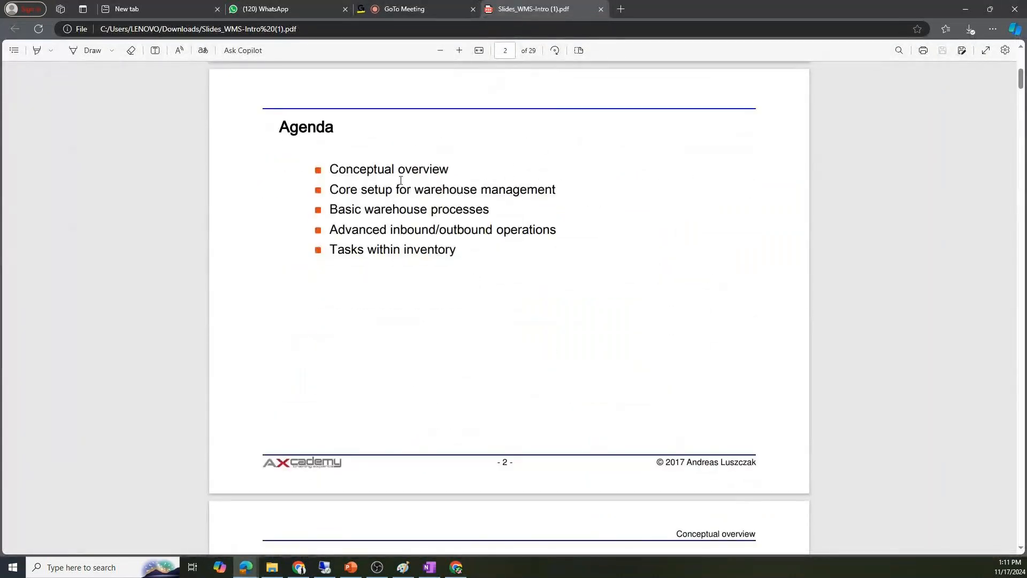
{"action": "scroll", "coordinate": [498, 282], "scroll_direction": "down", "scroll_amount": 10}
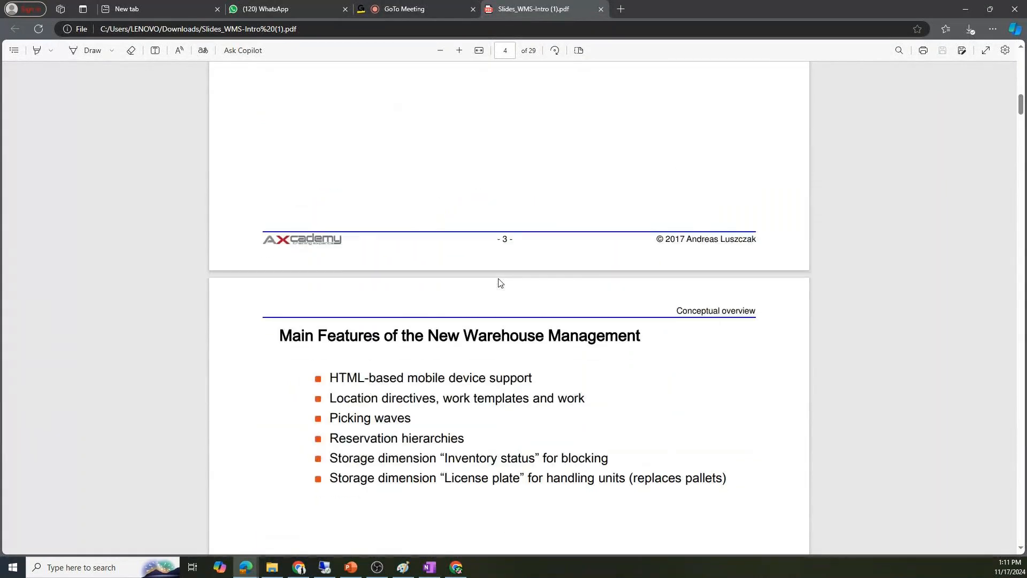
{"action": "scroll", "coordinate": [499, 282], "scroll_direction": "down", "scroll_amount": 3}
{"action": "triple_click", "coordinate": [337, 176]}
{"action": "left_click", "coordinate": [327, 202]}
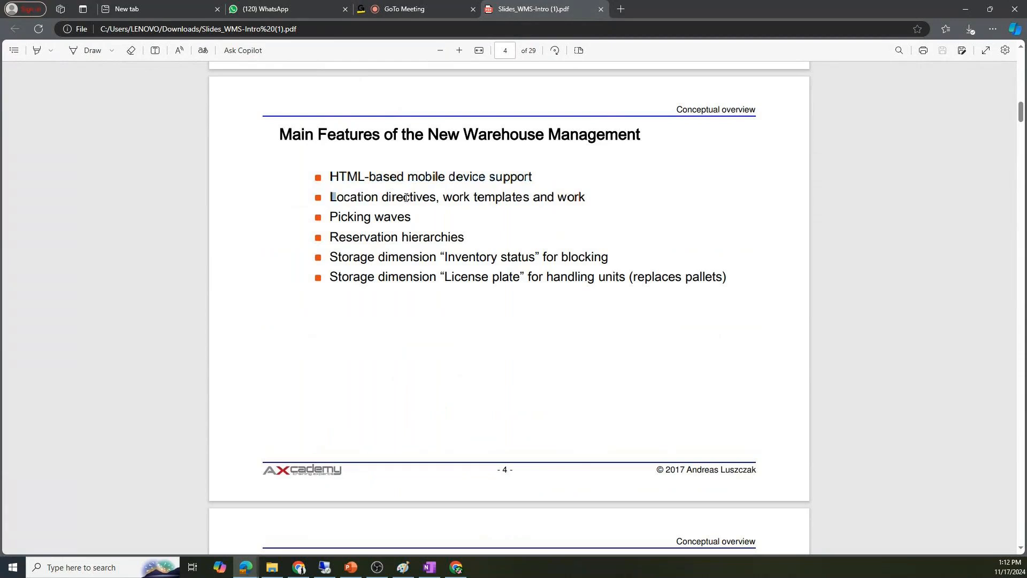
{"action": "left_click_drag", "start_coordinate": [420, 198], "coordinate": [586, 199]}
{"action": "key", "text": "ctrl+c"}
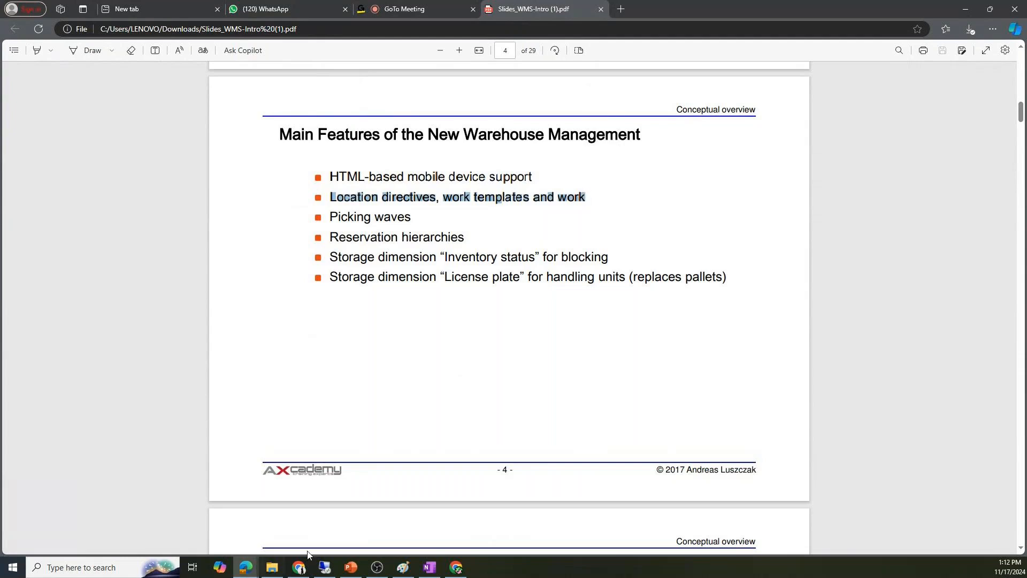
- Paste the bullet into OneNote's Warehouse Management For D365FO page and circle 'Location directives' in red
{"action": "left_click", "coordinate": [430, 566]}
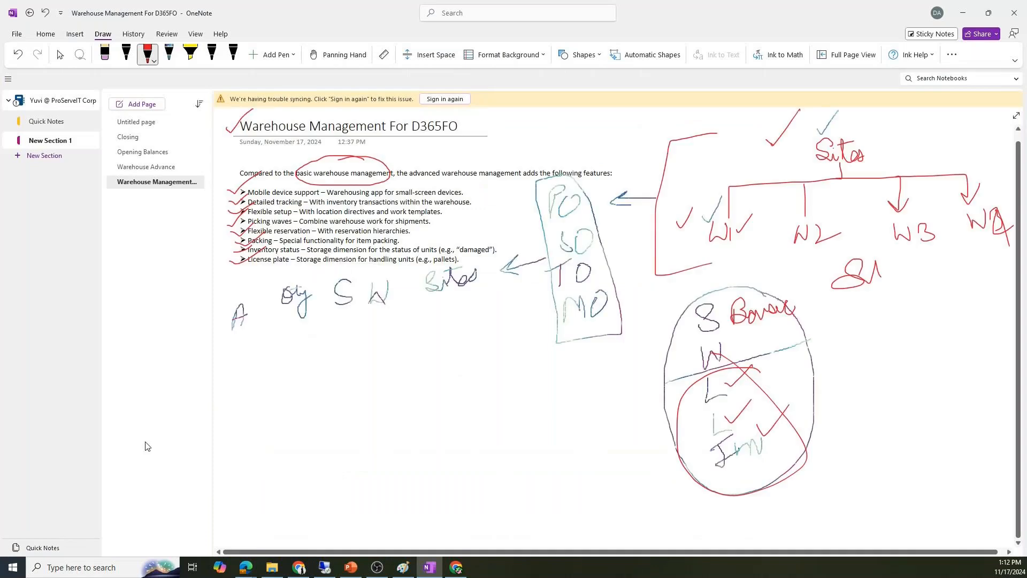
{"action": "key", "text": "ctrl+v"}
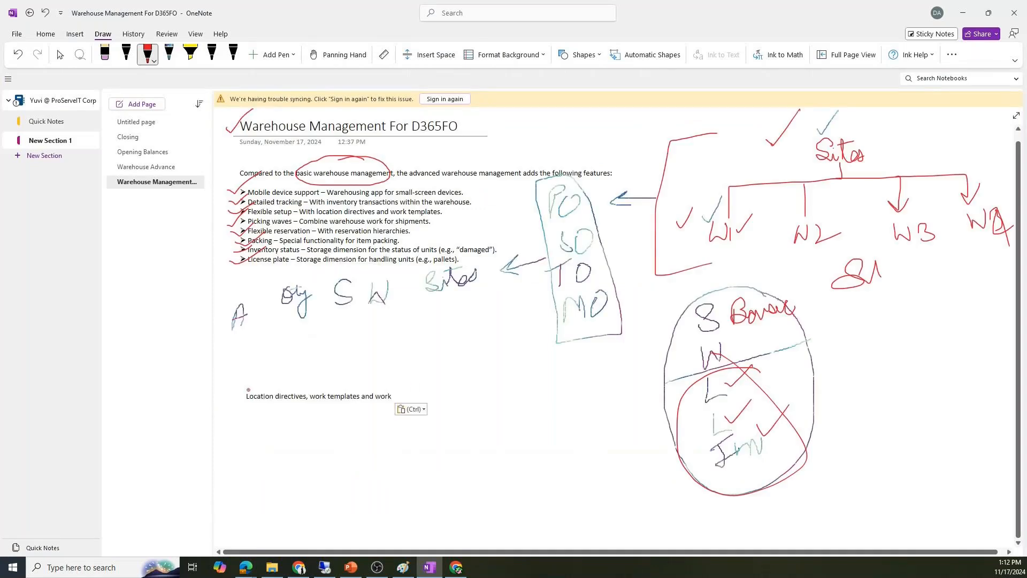
{"action": "mouse_move", "coordinate": [303, 387]}
{"action": "left_mouse_down"}
{"action": "mouse_move", "coordinate": [293, 379]}
{"action": "mouse_move", "coordinate": [235, 404]}
{"action": "mouse_move", "coordinate": [258, 421]}
{"action": "mouse_move", "coordinate": [305, 387]}
{"action": "left_mouse_up"}
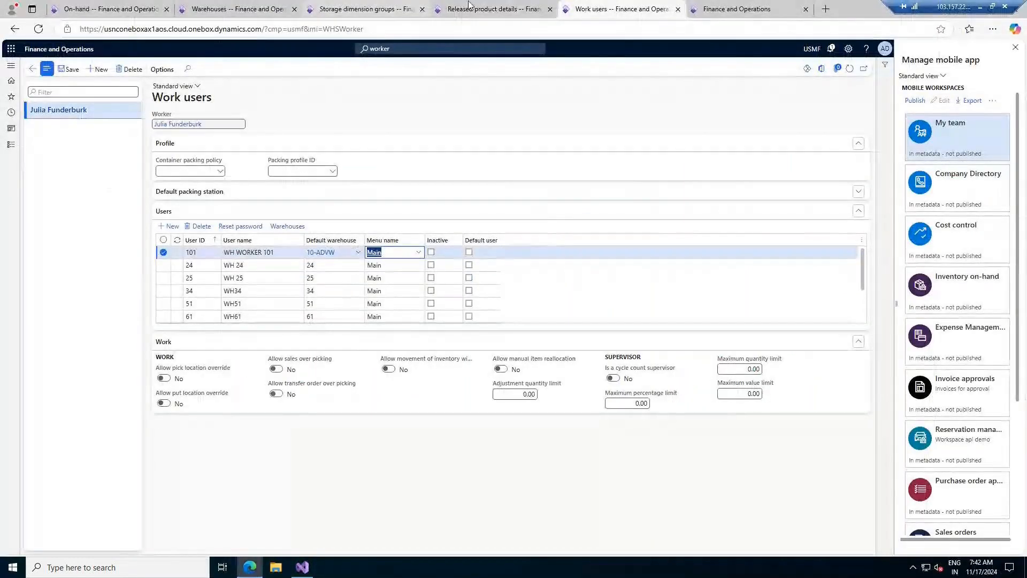
- Expand the Setup and Warehouse setup groups in the Warehouse management module menu
{"action": "left_click", "coordinate": [11, 145]}
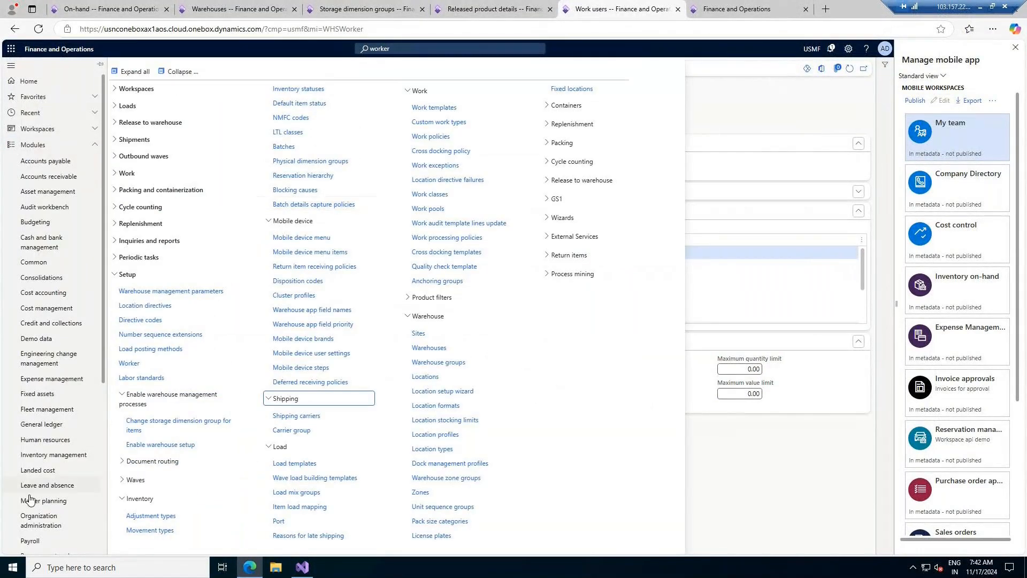
{"action": "scroll", "coordinate": [32, 529], "scroll_direction": "down", "scroll_amount": 5}
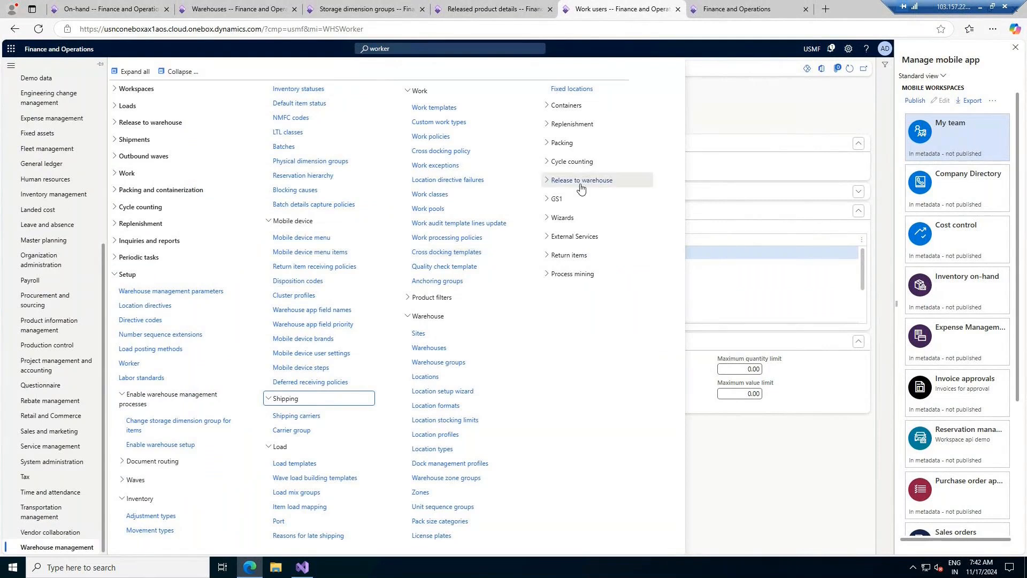
{"action": "left_click", "coordinate": [179, 71]}
{"action": "left_click", "coordinate": [131, 273]}
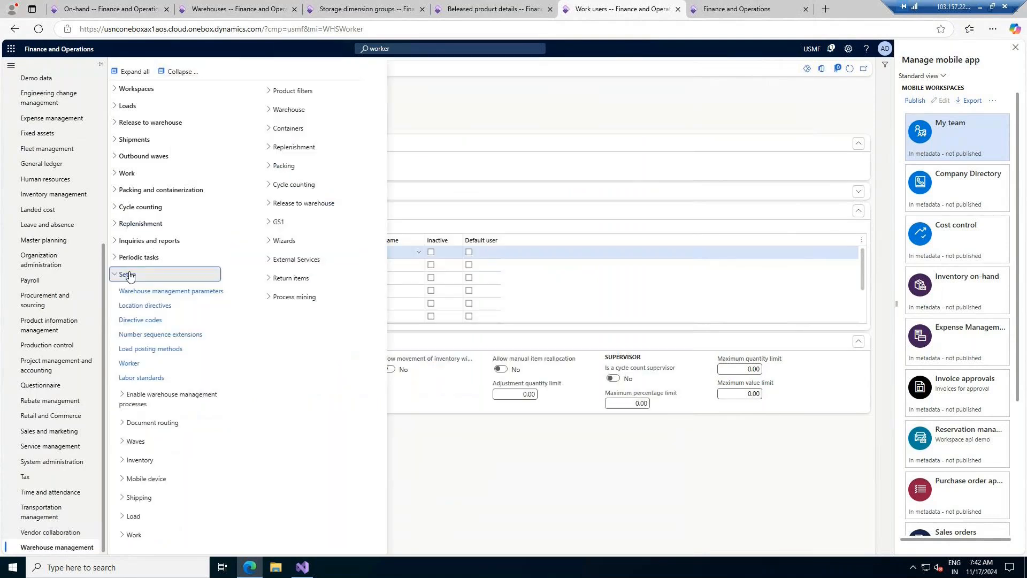
{"action": "left_click", "coordinate": [143, 462]}
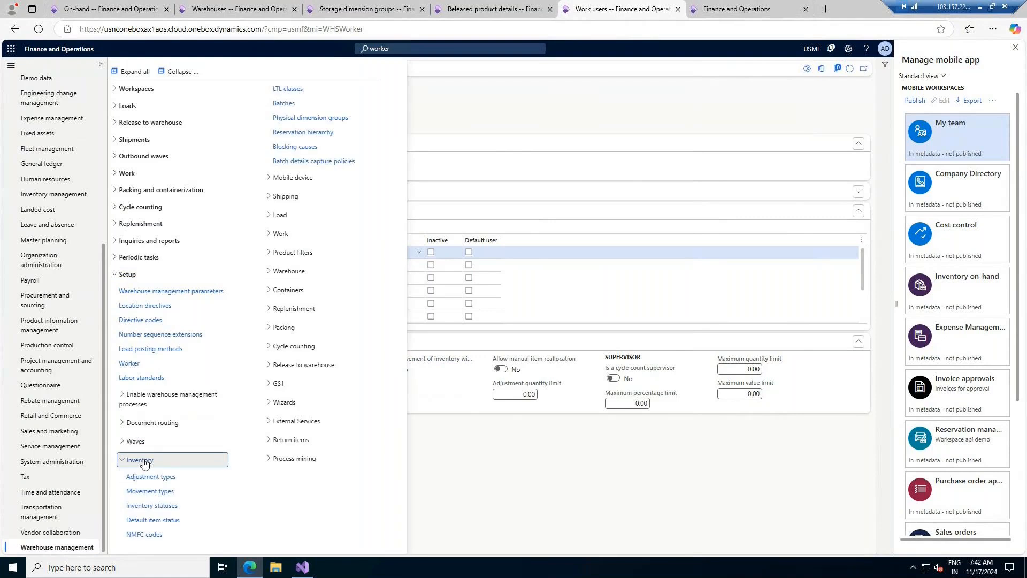
{"action": "left_click", "coordinate": [144, 461]}
{"action": "left_click", "coordinate": [295, 112]}
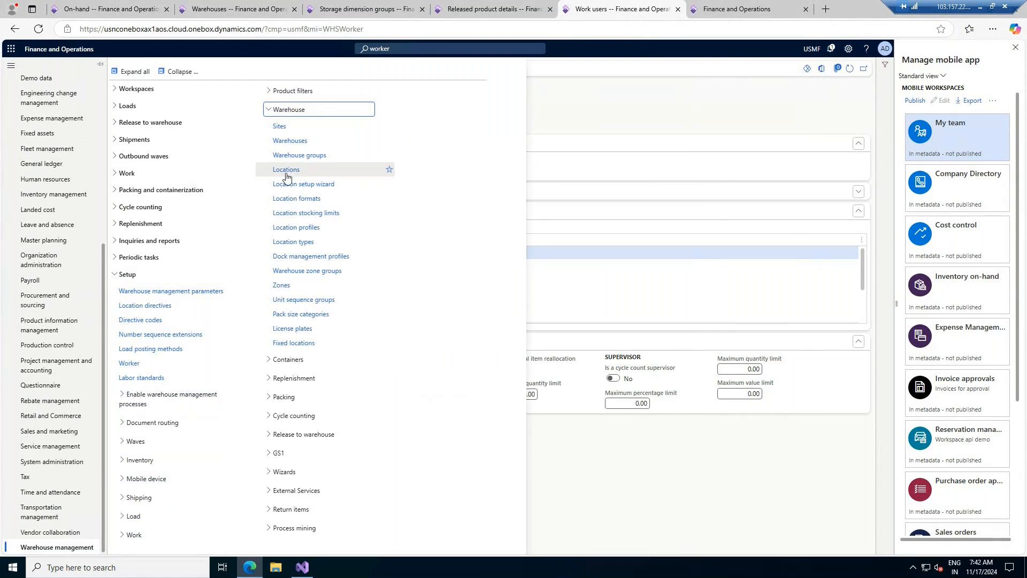
- Search for Location directives and open that page from Setup in the module menu
{"action": "left_click", "coordinate": [488, 47]}
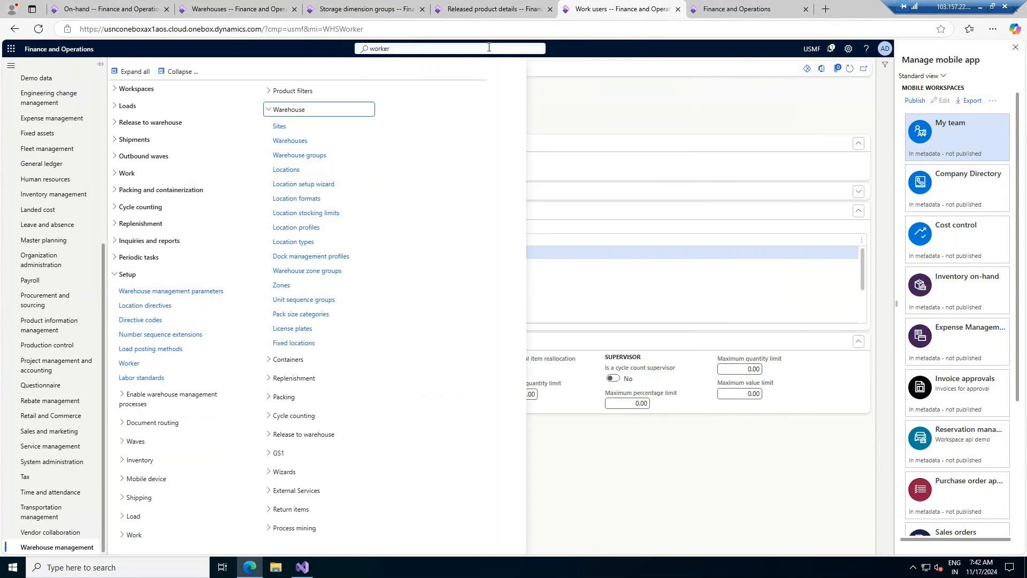
{"action": "type", "text": "work"}
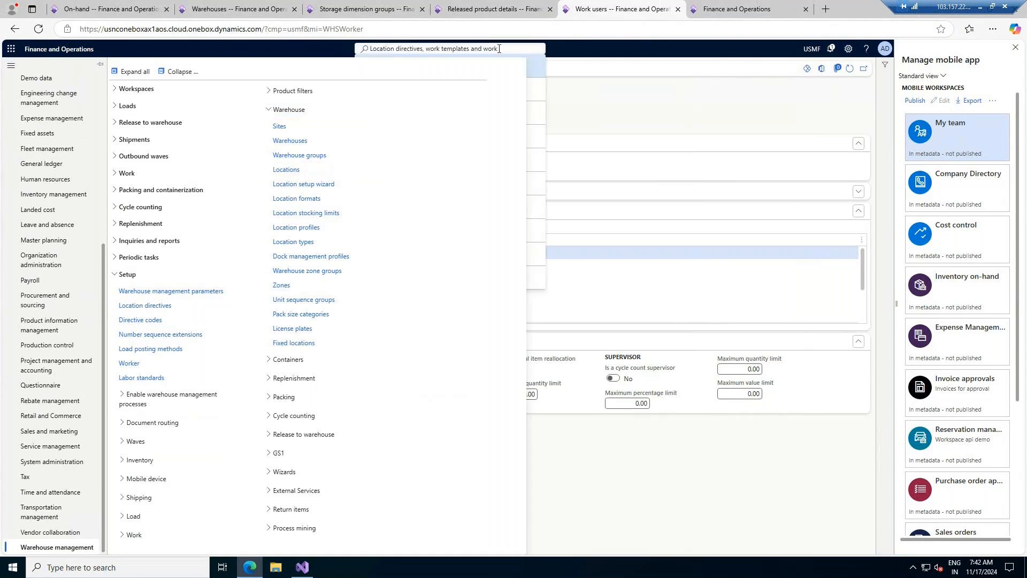
{"action": "left_click_drag", "start_coordinate": [412, 50], "coordinate": [426, 50]}
{"action": "key", "text": "BackSpace"}
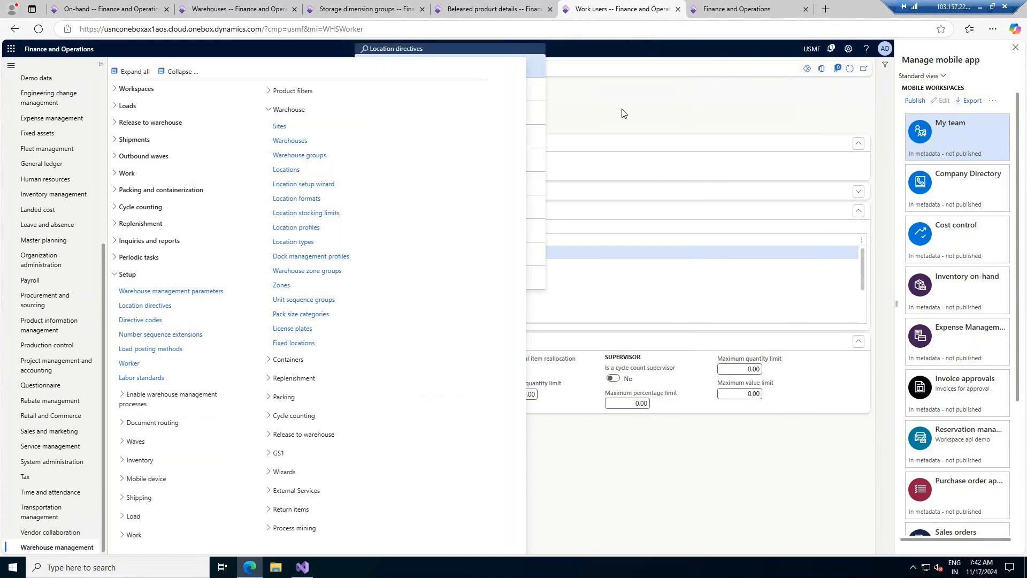
{"action": "left_click", "coordinate": [478, 48]}
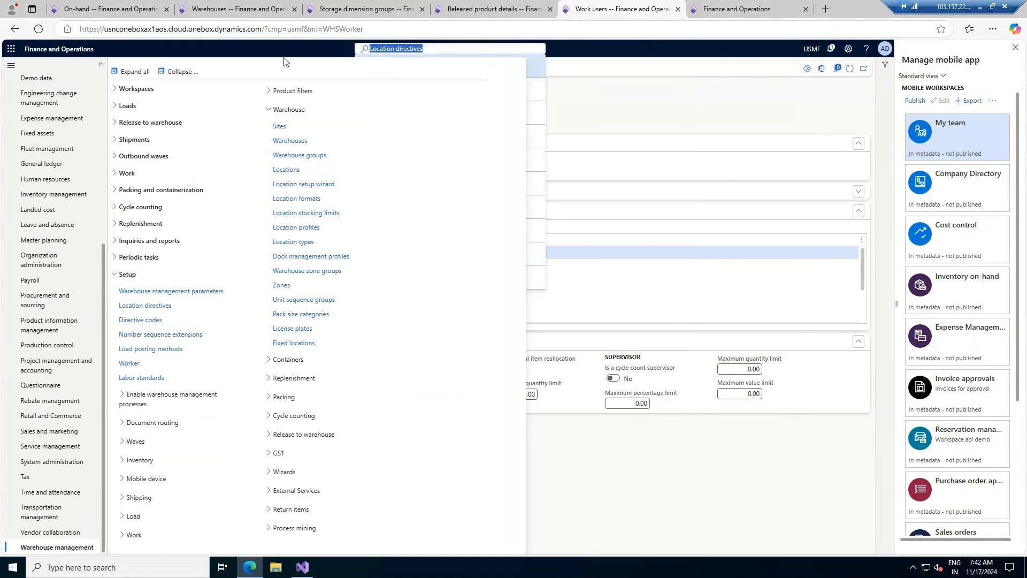
{"action": "left_click", "coordinate": [583, 109]}
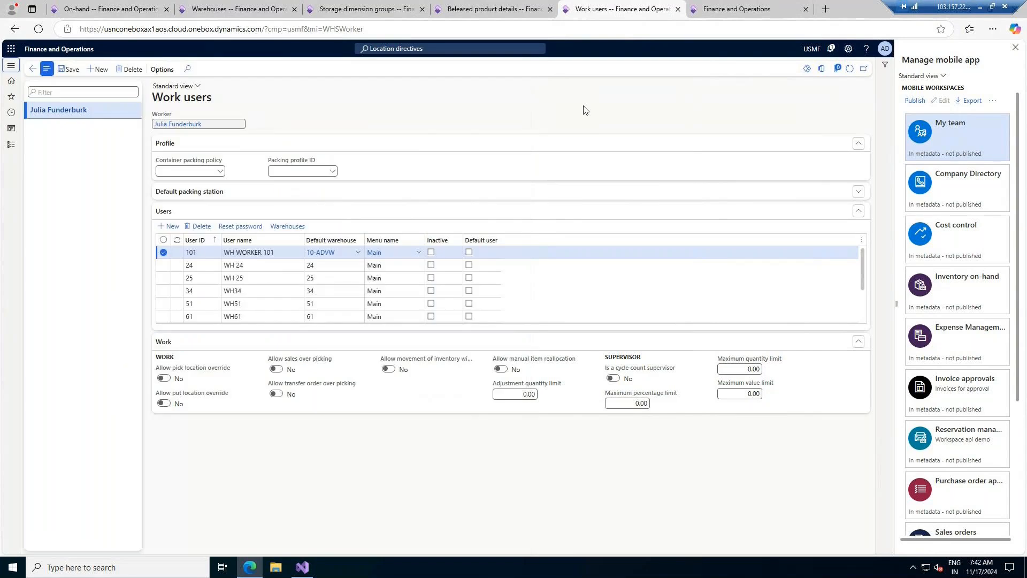
{"action": "left_click", "coordinate": [462, 51]}
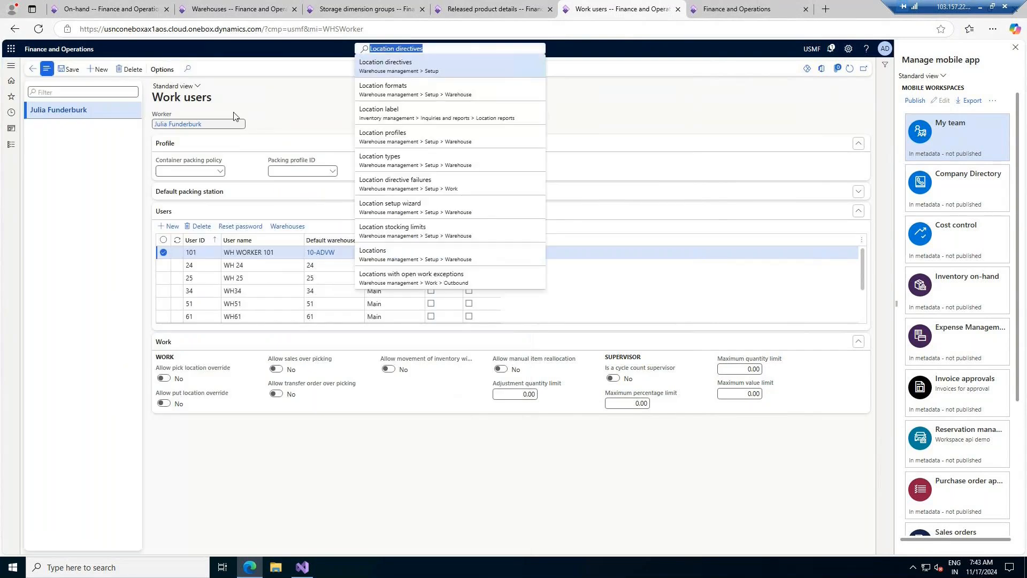
{"action": "left_click", "coordinate": [7, 152]}
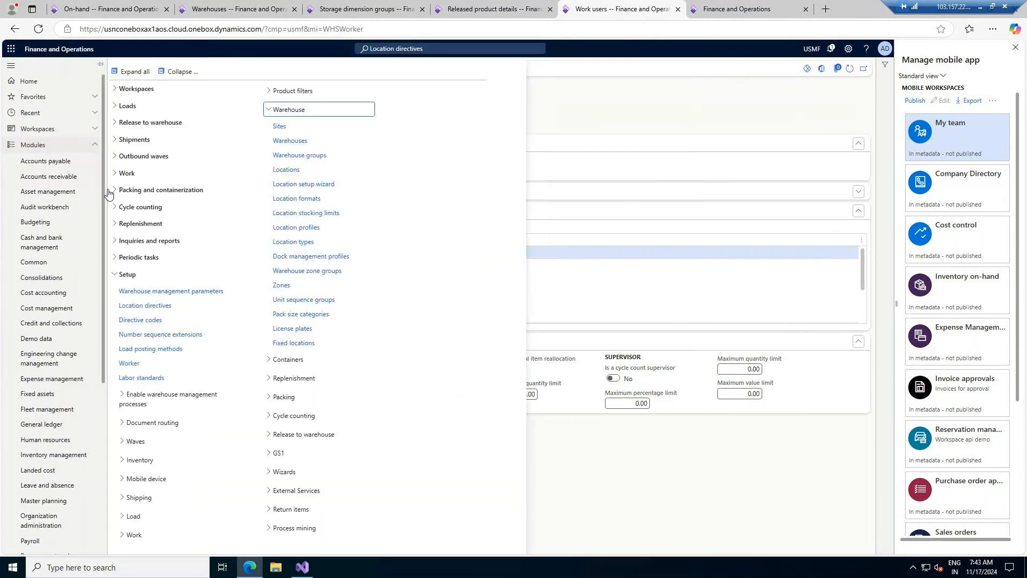
{"action": "left_click", "coordinate": [144, 310]}
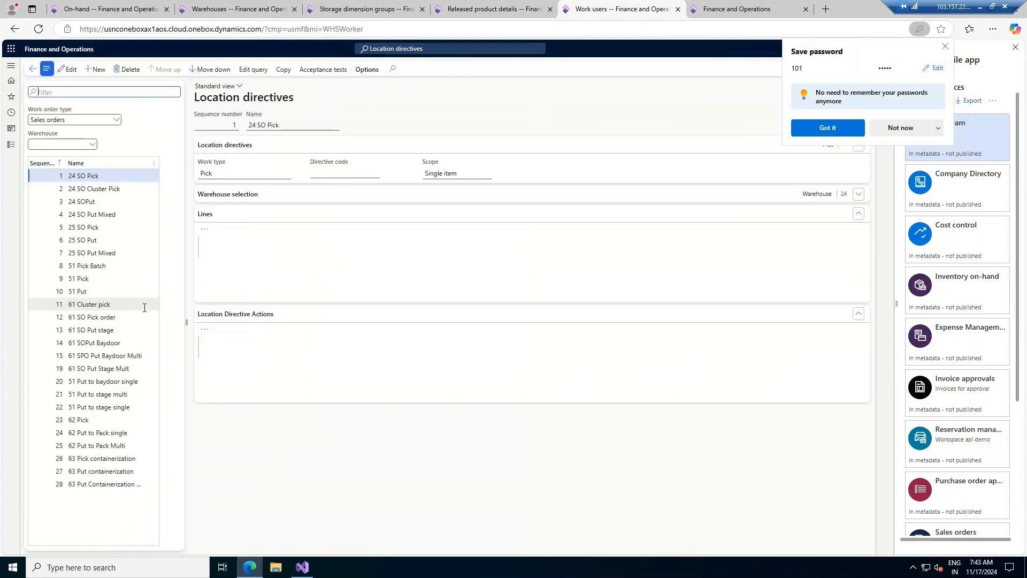
- Dismiss the save-password prompt and filter the location directives to Purchase orders
{"action": "left_click", "coordinate": [945, 46]}
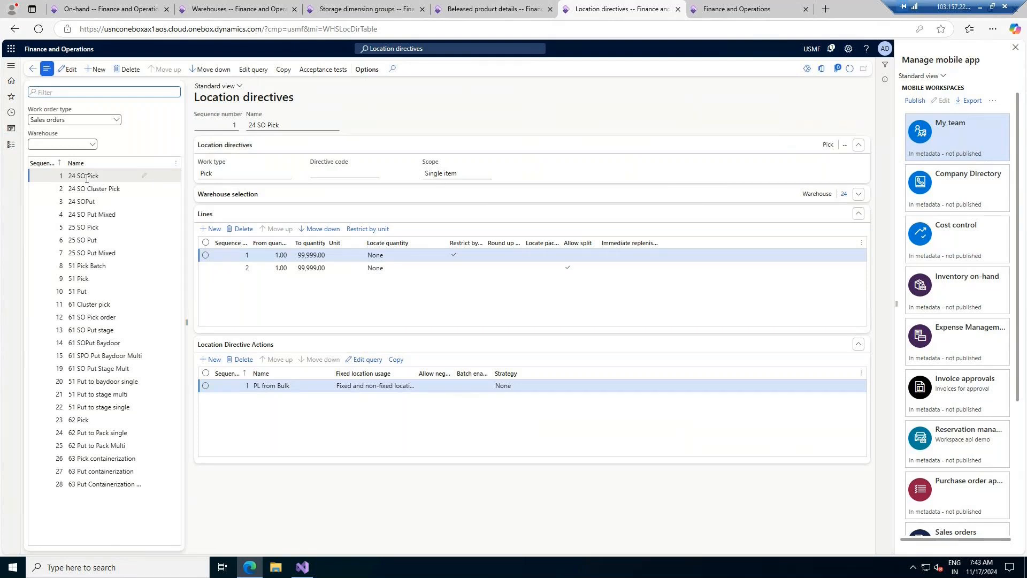
{"action": "left_click", "coordinate": [93, 145]}
{"action": "left_click", "coordinate": [117, 121]}
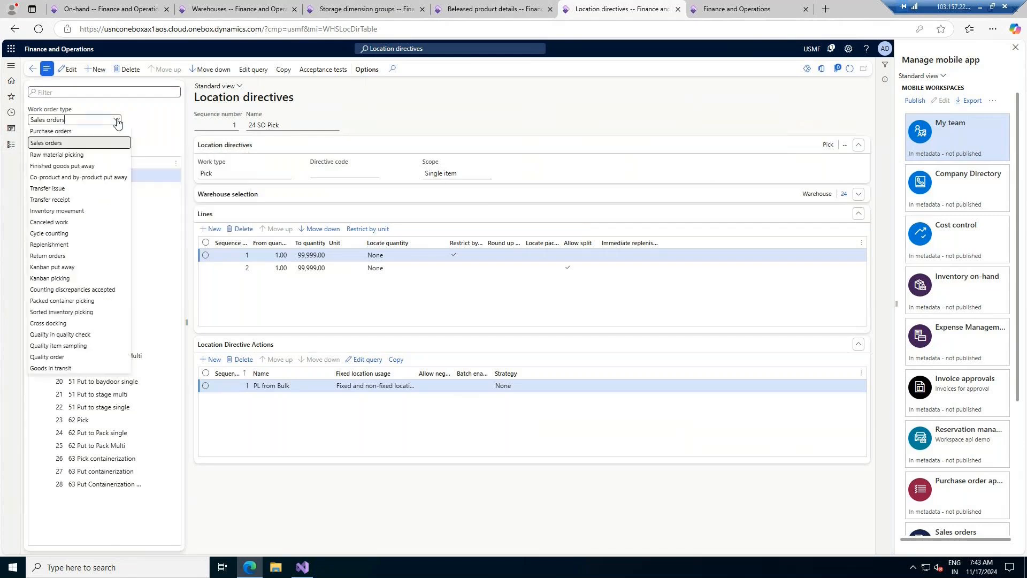
{"action": "left_click", "coordinate": [59, 131]}
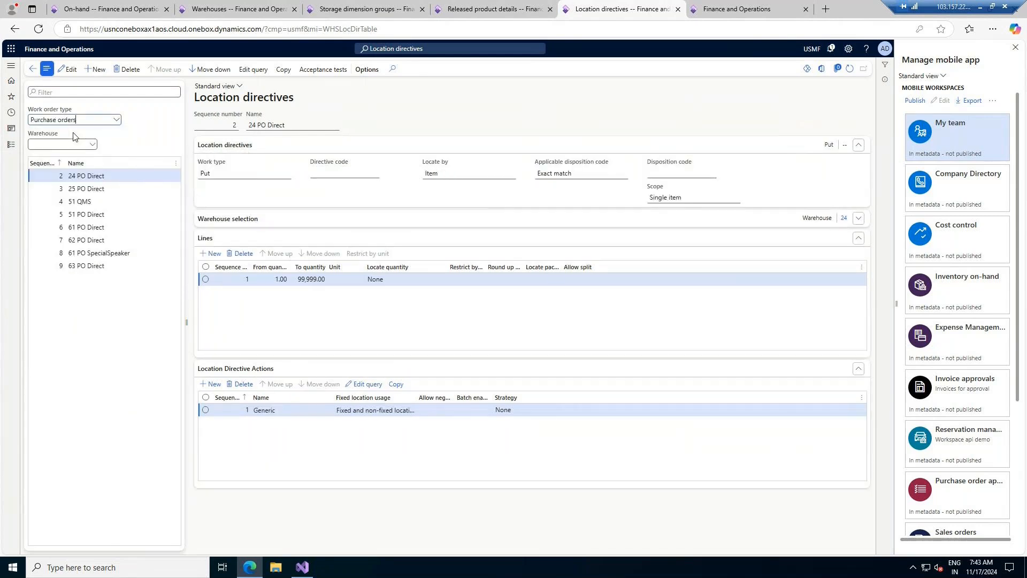
{"action": "left_click", "coordinate": [93, 144]}
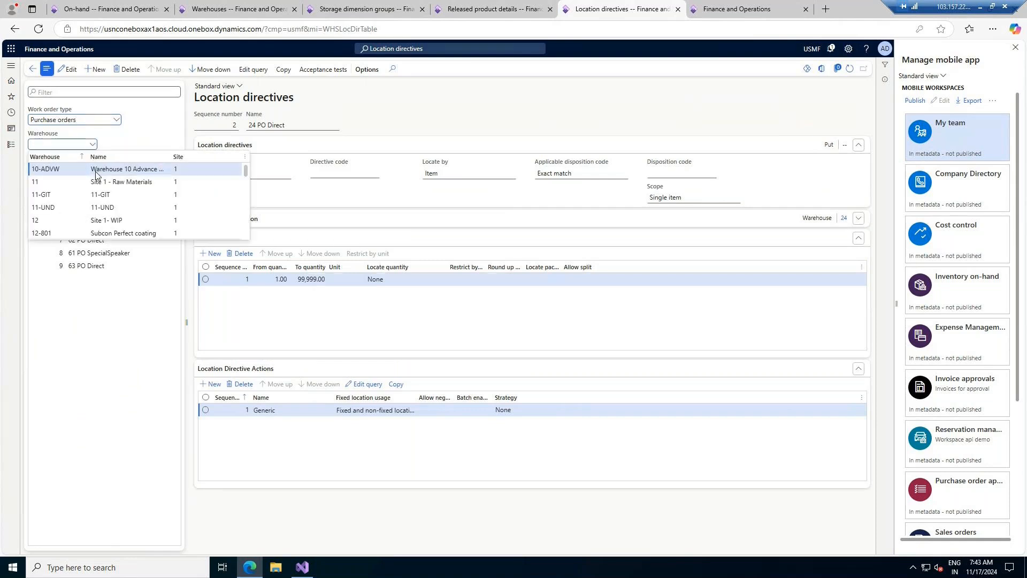
{"action": "left_click", "coordinate": [96, 171]}
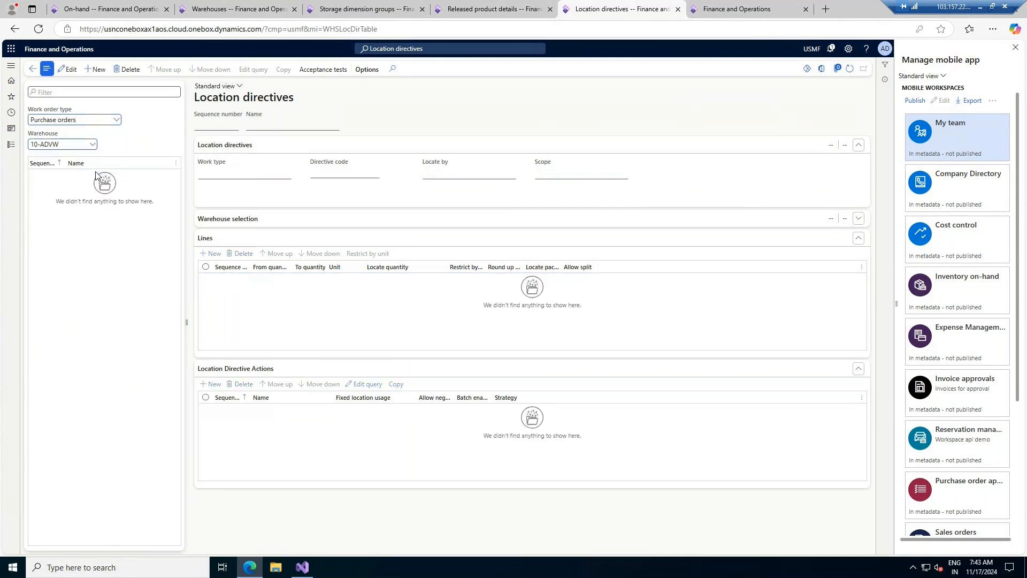
{"action": "left_click", "coordinate": [91, 144]}
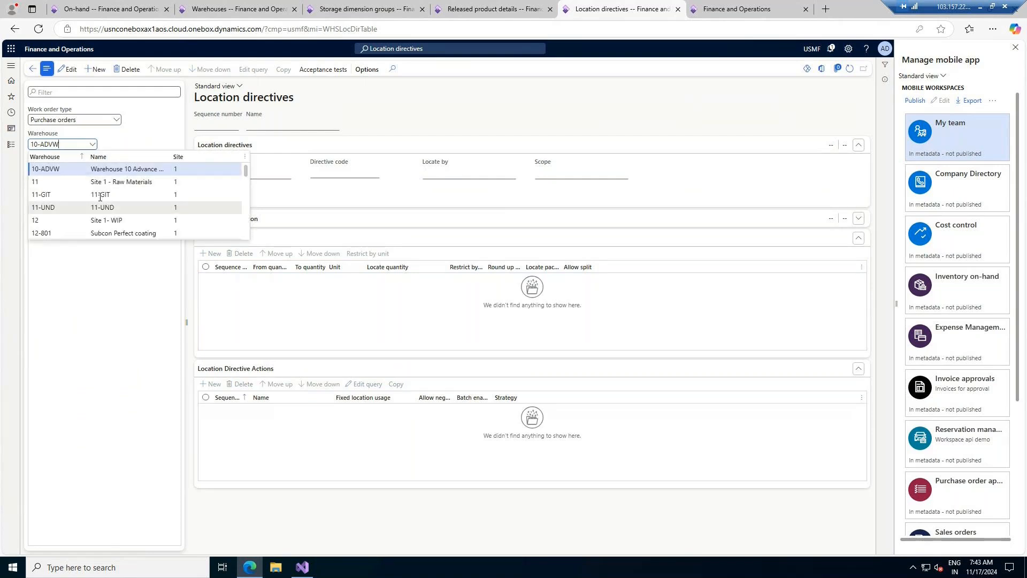
- Keep the session alive on the On-hand page, then filter the directives to warehouse 24
{"action": "left_click", "coordinate": [90, 9]}
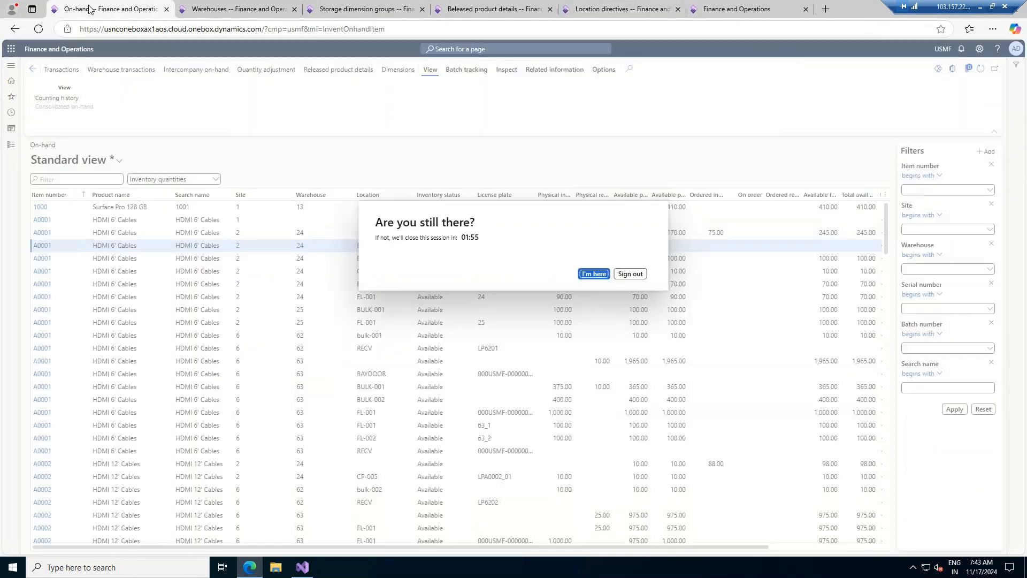
{"action": "left_click", "coordinate": [593, 274]}
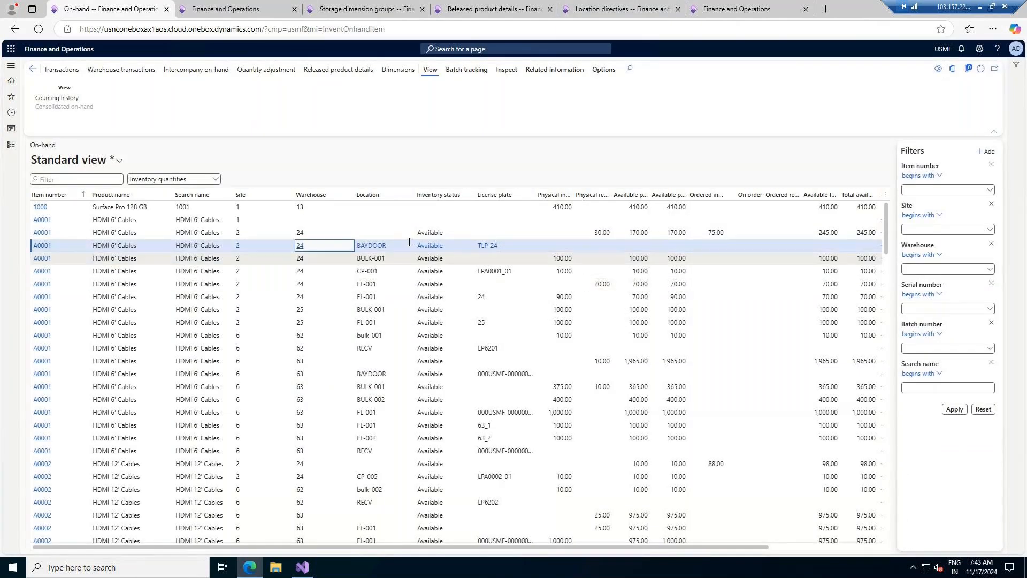
{"action": "key", "text": "ctrl+Tab"}
{"action": "key", "text": "ctrl+Tab"}
{"action": "key", "text": "ctrl+Tab"}
{"action": "key", "text": "ctrl+Tab"}
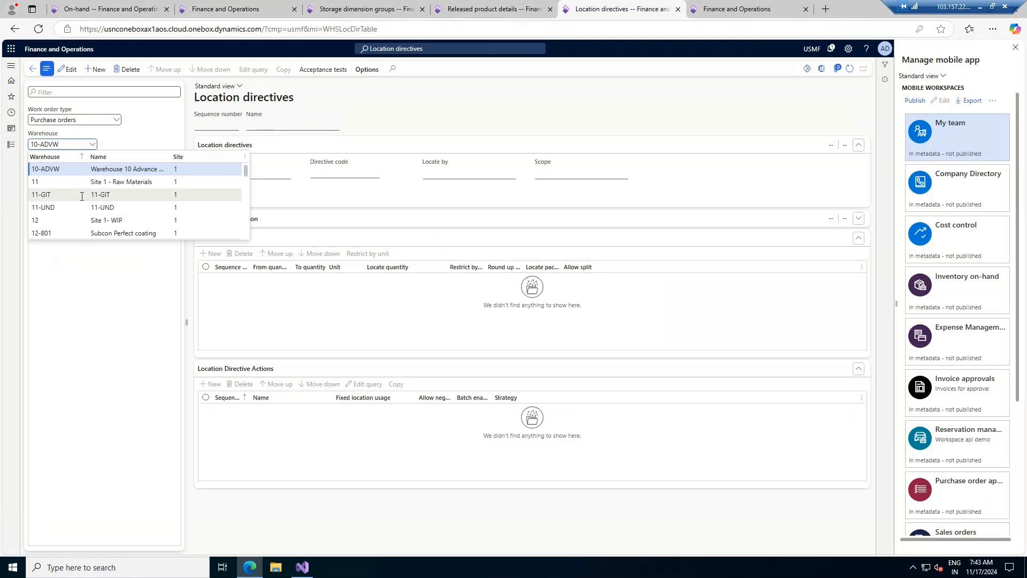
{"action": "scroll", "coordinate": [72, 205], "scroll_direction": "down", "scroll_amount": 6}
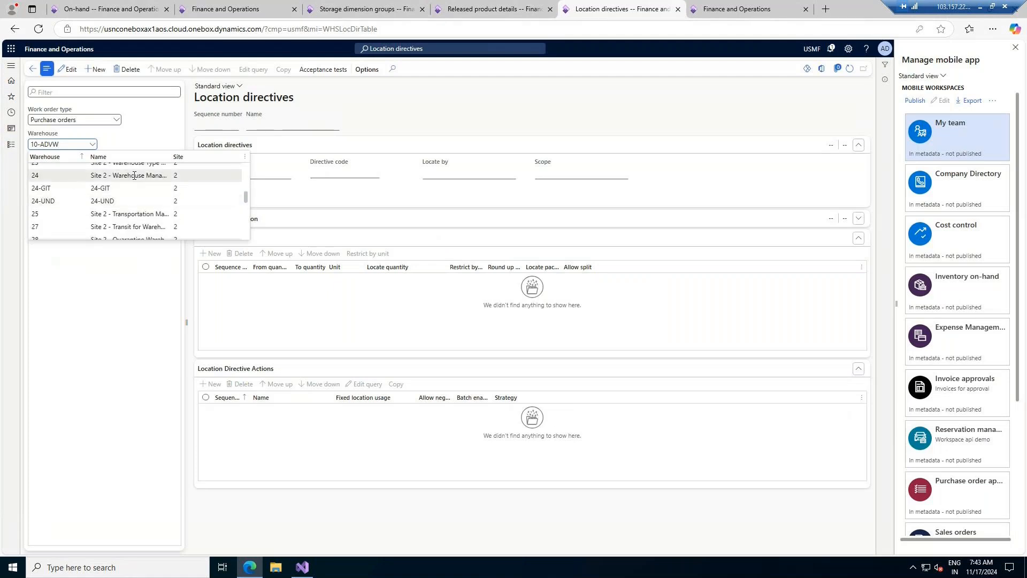
{"action": "left_click", "coordinate": [135, 175]}
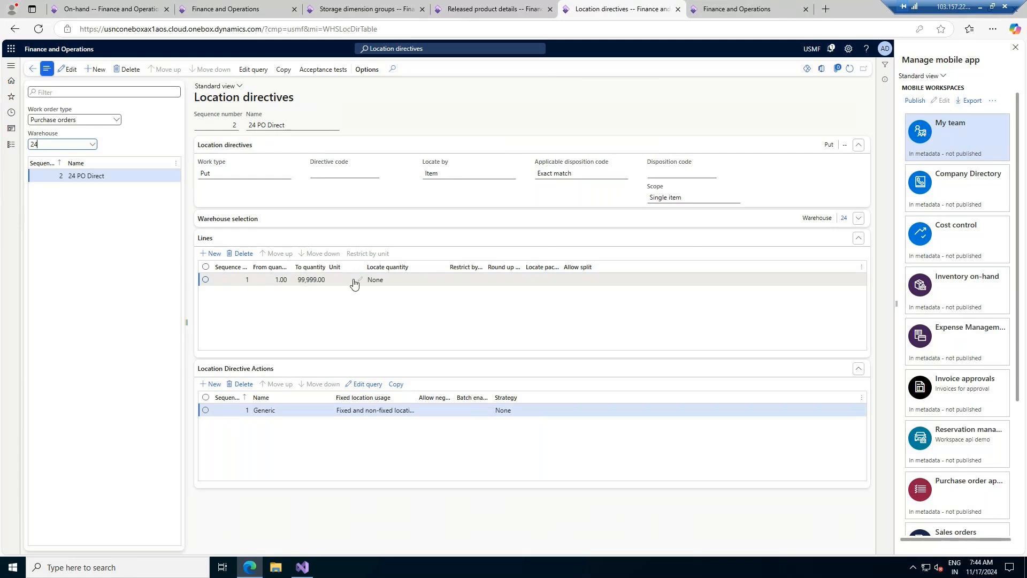
- Move the allow-negative column after batch-enabled, widen Fixed location usage, and filter to Sales orders
{"action": "left_click_drag", "start_coordinate": [430, 397], "coordinate": [475, 397]}
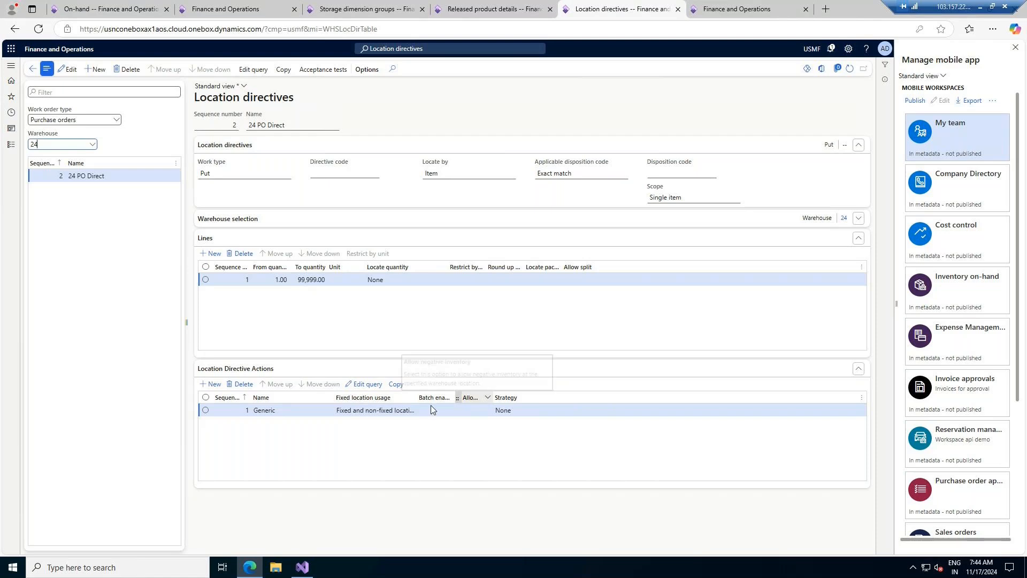
{"action": "left_click_drag", "start_coordinate": [416, 397], "coordinate": [491, 396]}
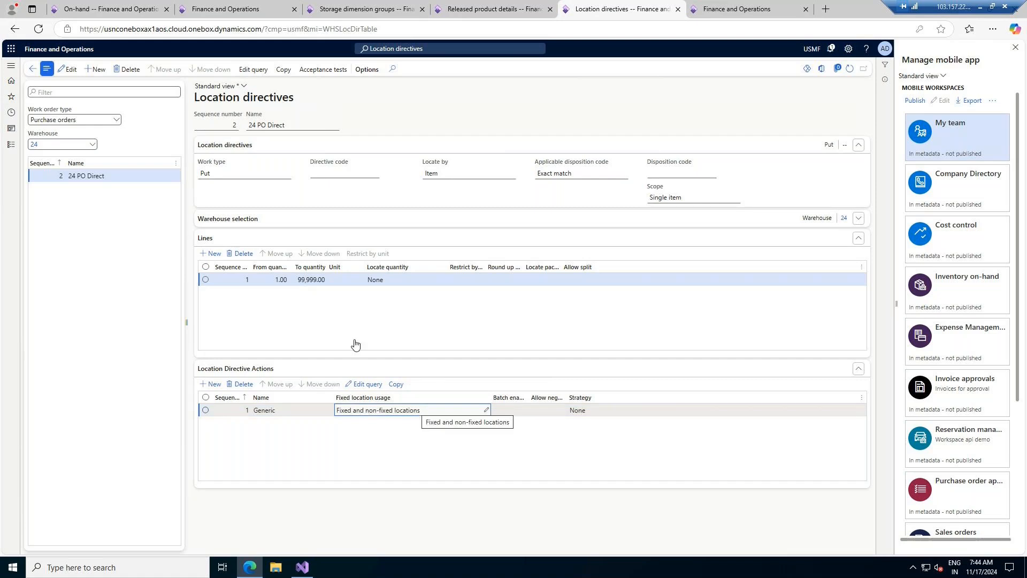
{"action": "left_click", "coordinate": [115, 119]}
{"action": "left_click", "coordinate": [73, 142]}
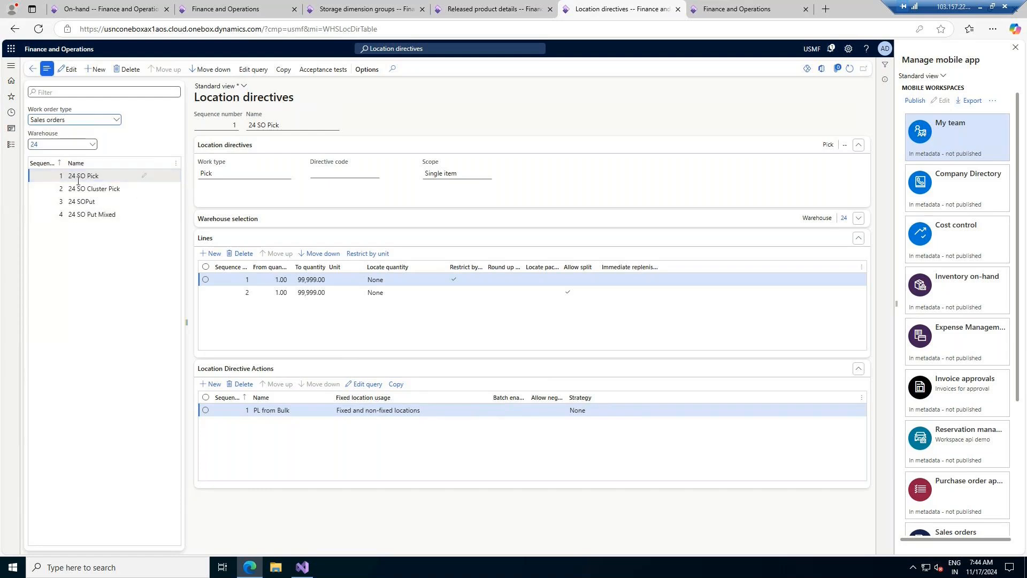
- Select 24 SO Pick, widen Restrict by unit, and reveal its warehouse selection of site 2, warehouse 24
{"action": "left_click", "coordinate": [107, 174]}
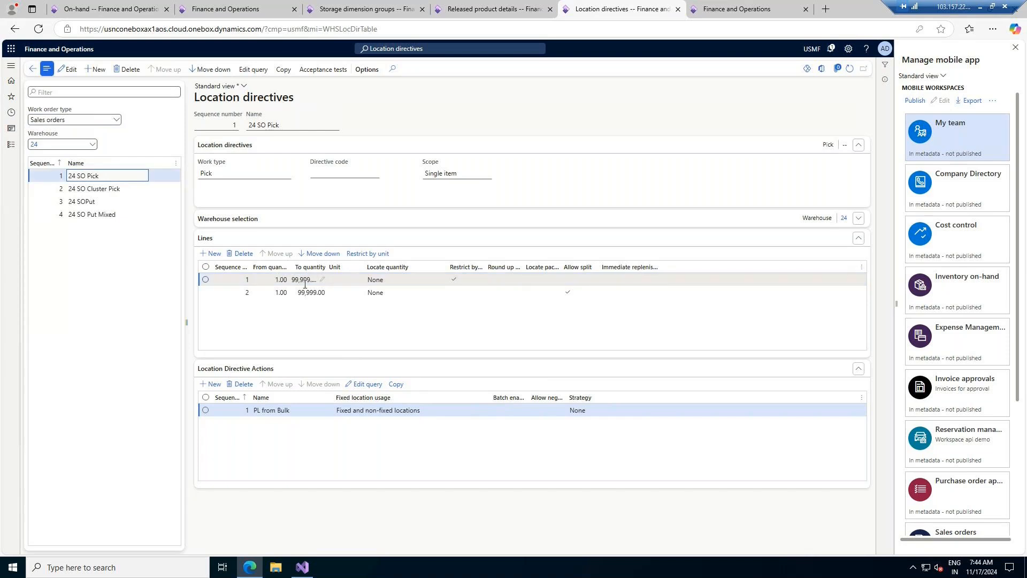
{"action": "double_click", "coordinate": [484, 264]}
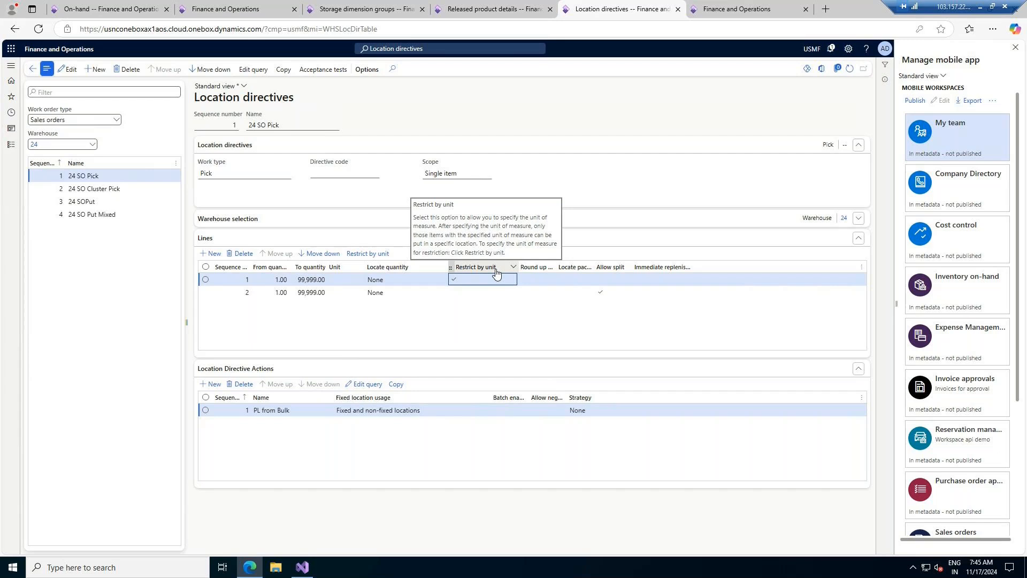
{"action": "left_click", "coordinate": [858, 219]}
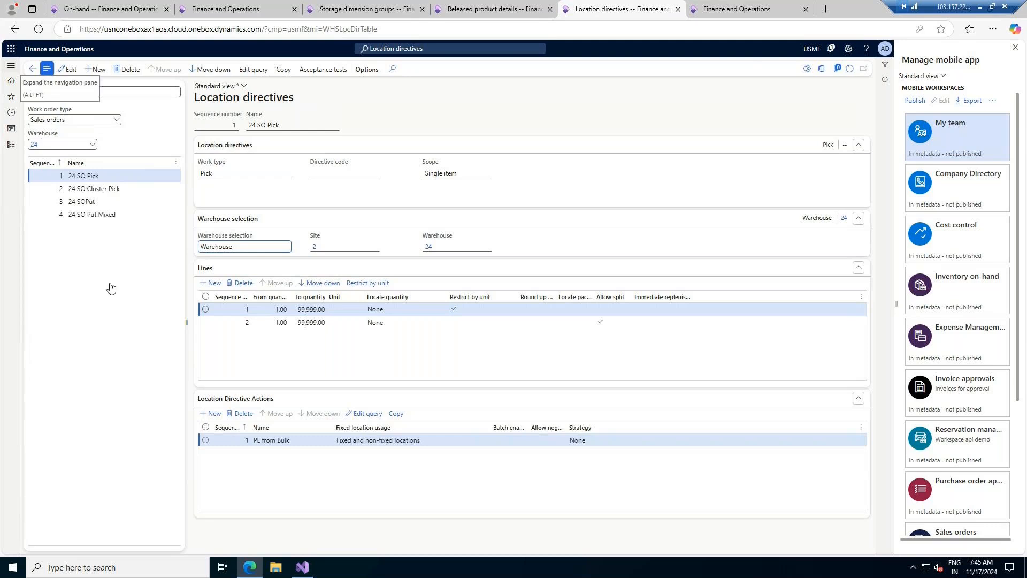
{"action": "left_click", "coordinate": [9, 154]}
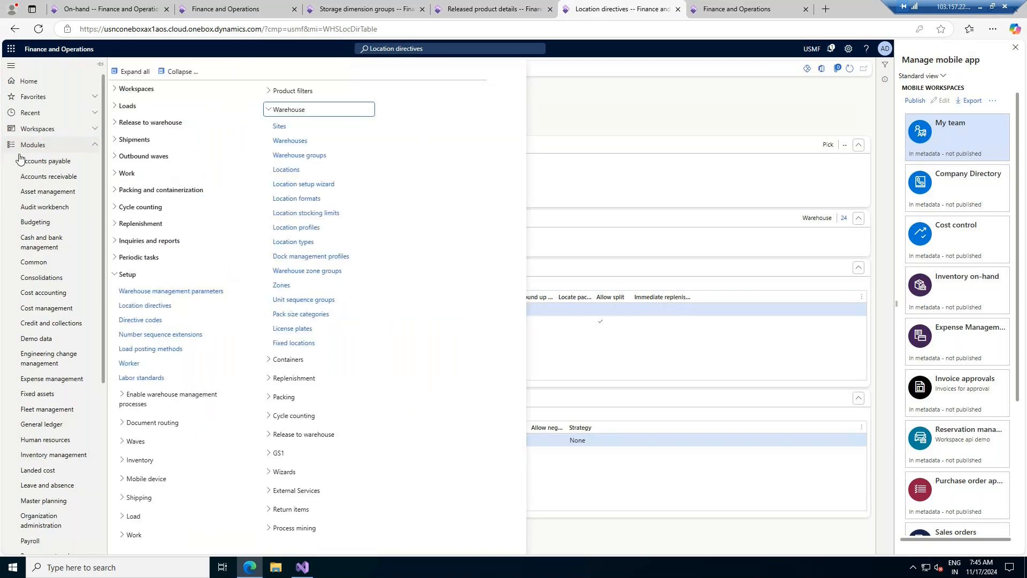
- Check the Inventory status dimension row in the Ware storage dimension group
{"action": "left_click", "coordinate": [179, 75]}
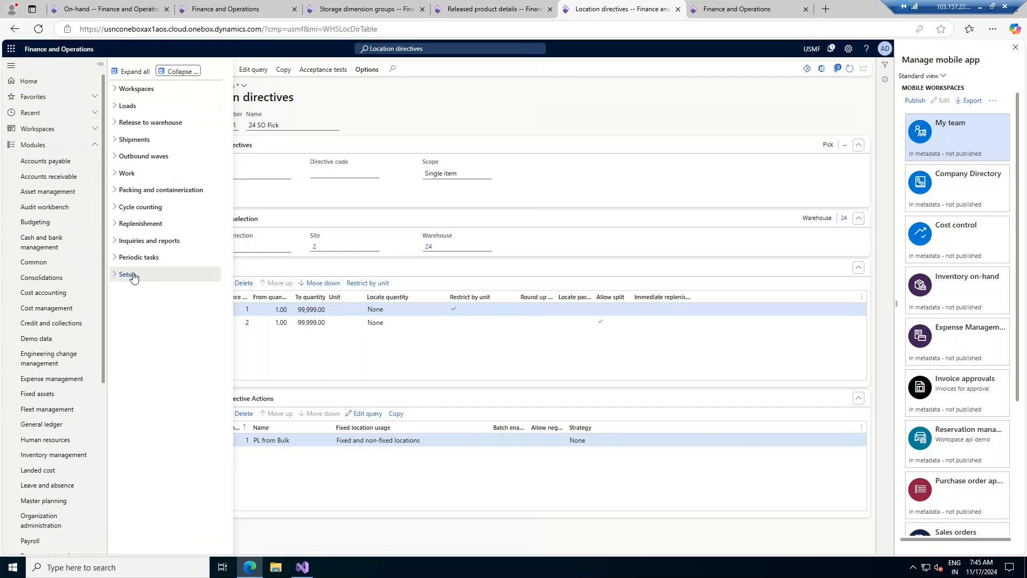
{"action": "left_click", "coordinate": [369, 8]}
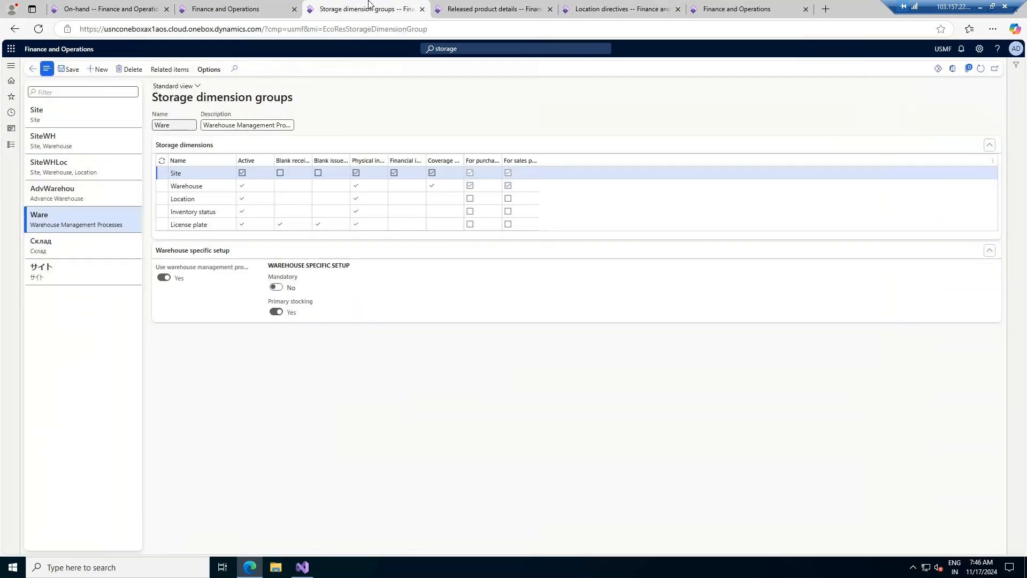
{"action": "left_click", "coordinate": [209, 213]}
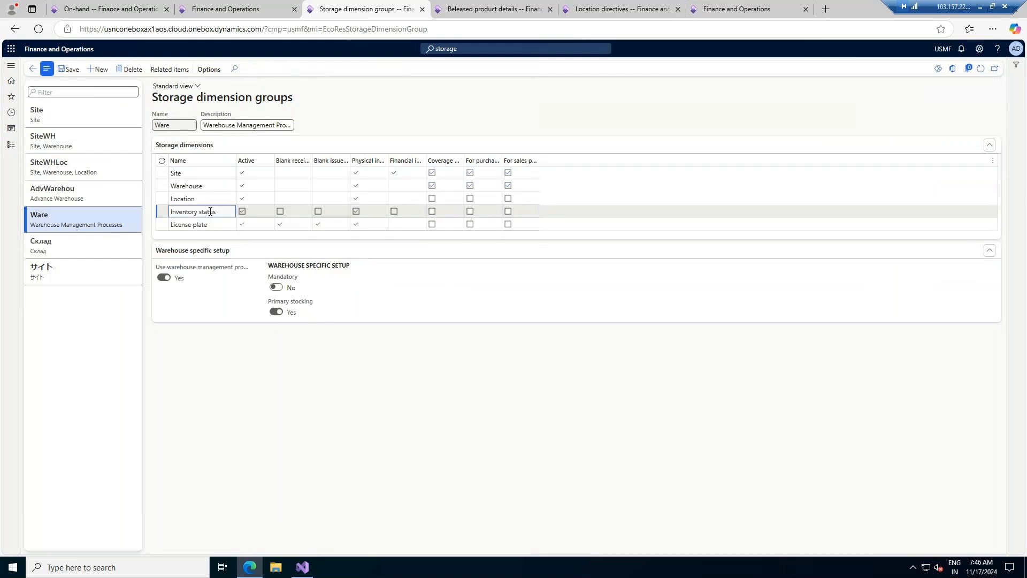
{"action": "left_click", "coordinate": [489, 9]}
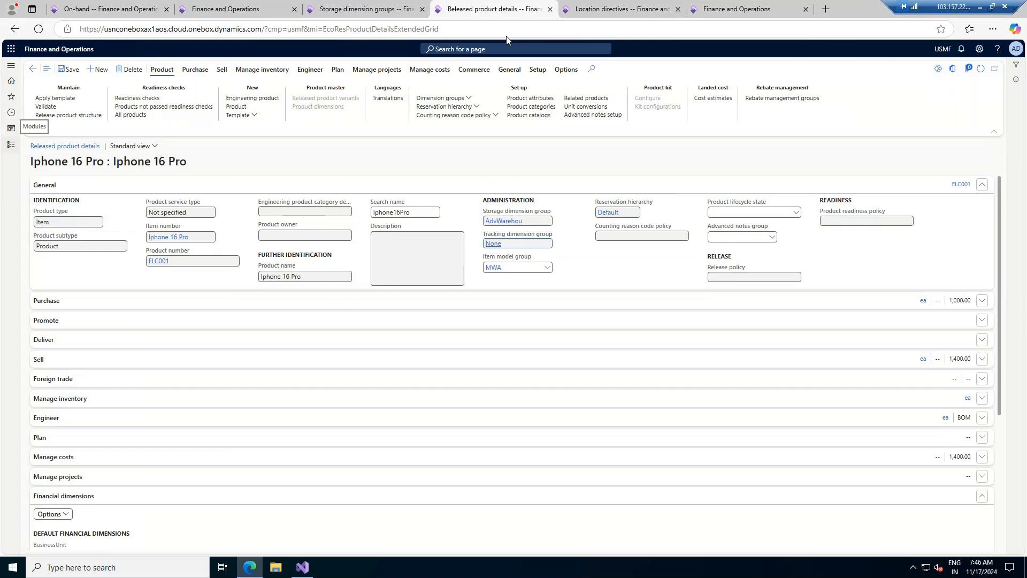
{"action": "left_click", "coordinate": [620, 9]}
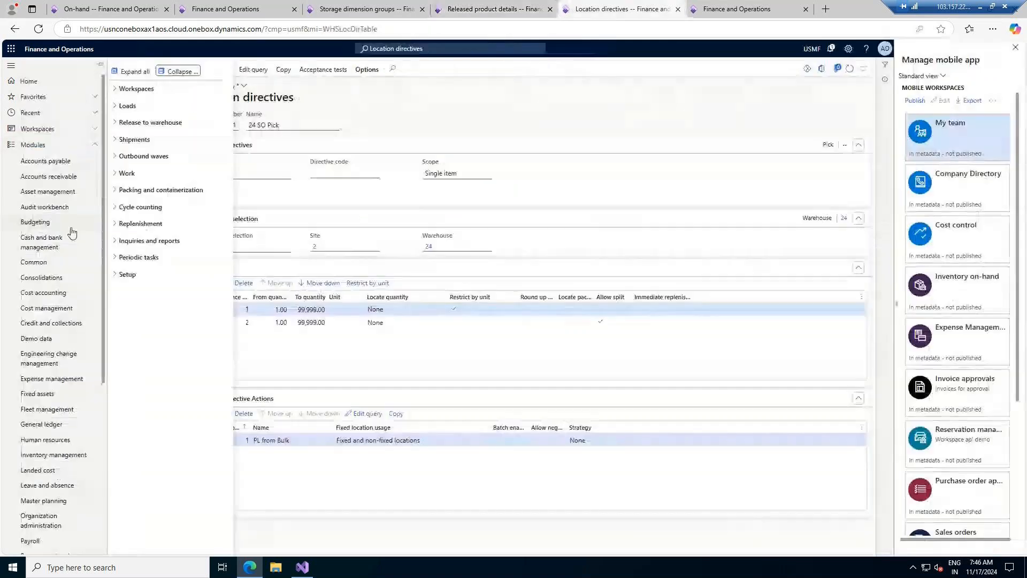
- Open Inventory statuses, listing Available and Blocking, and duplicate its browser tab
{"action": "left_click", "coordinate": [138, 276]}
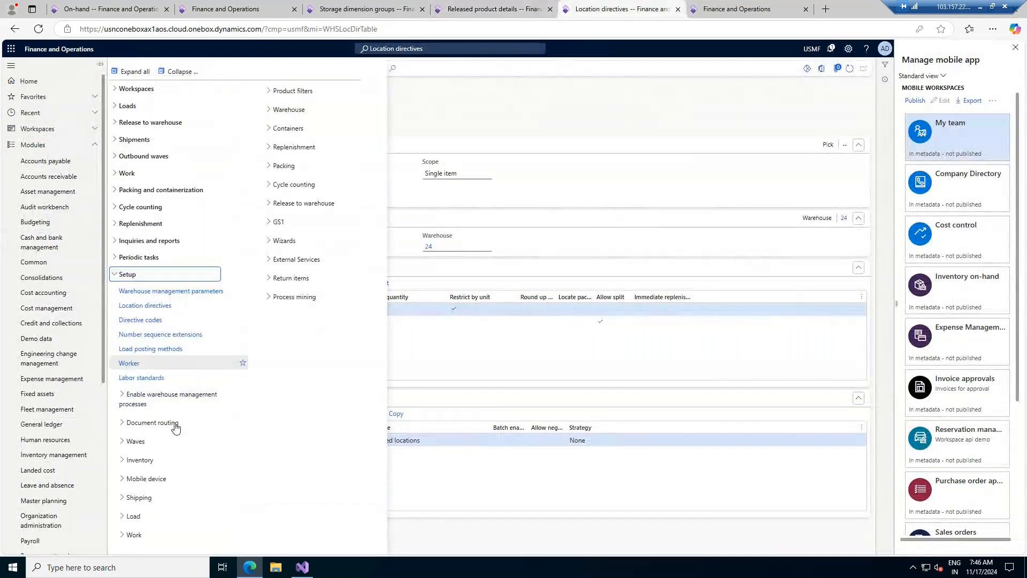
{"action": "left_click", "coordinate": [139, 460]}
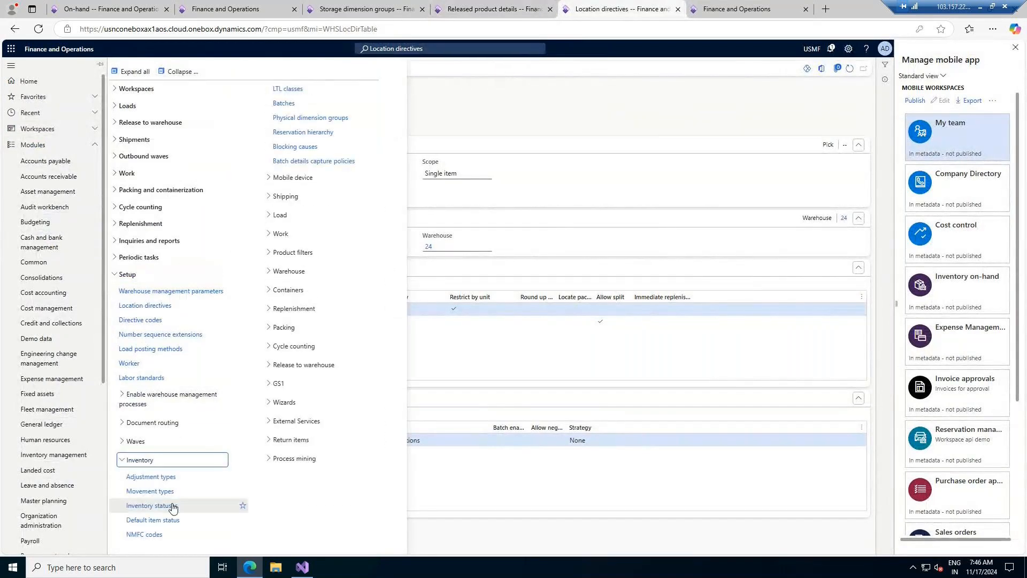
{"action": "left_click", "coordinate": [149, 505]}
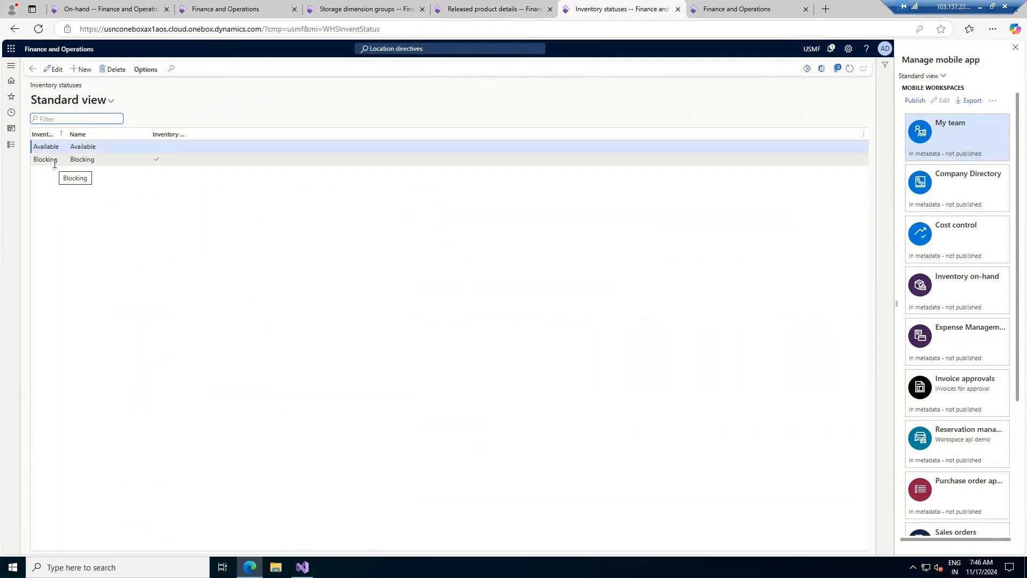
{"action": "right_click", "coordinate": [660, 3]}
- Duplicate the Inventory statuses tab and switch its company from USMF to T001
{"action": "left_click", "coordinate": [676, 74]}
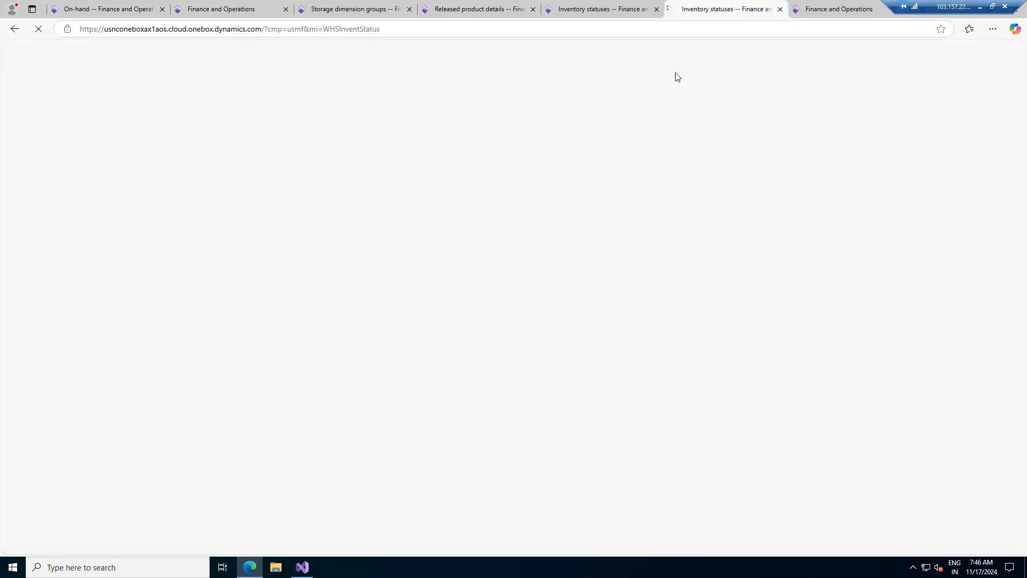
{"action": "left_click", "coordinate": [306, 28]}
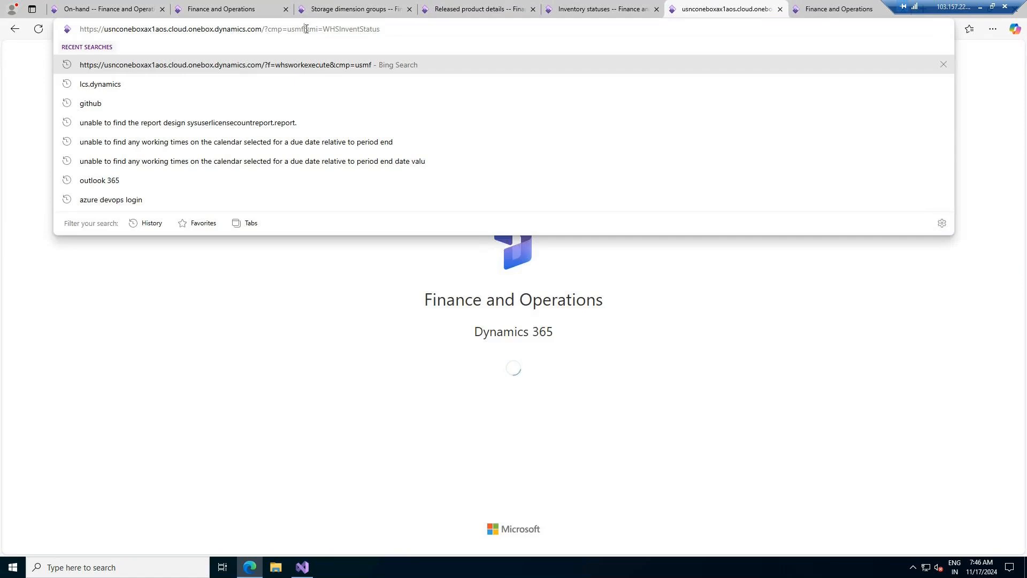
{"action": "key", "text": "BackSpace"}
{"action": "key", "text": "BackSpace"}
{"action": "key", "text": "BackSpace"}
{"action": "key", "text": "BackSpace"}
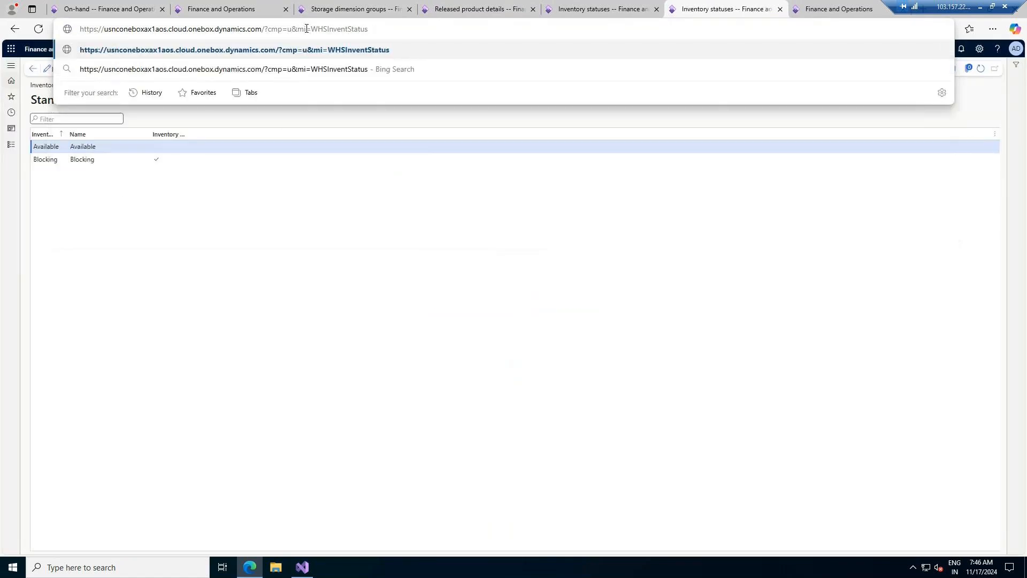
{"action": "type", "text": "T001"}
{"action": "key", "text": "Return"}
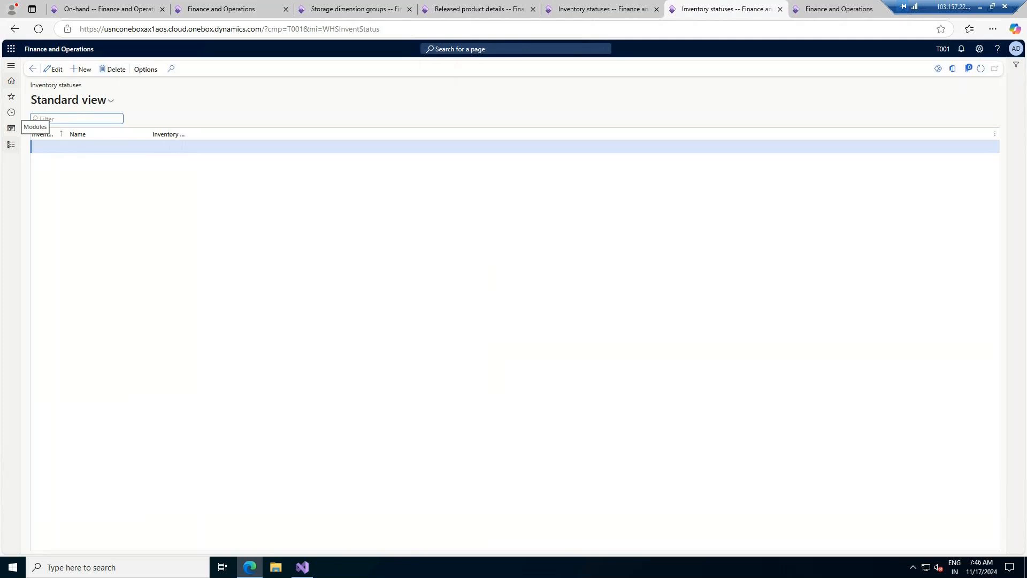
- Open Warehouse management parameters for company T001
{"action": "left_click", "coordinate": [11, 145]}
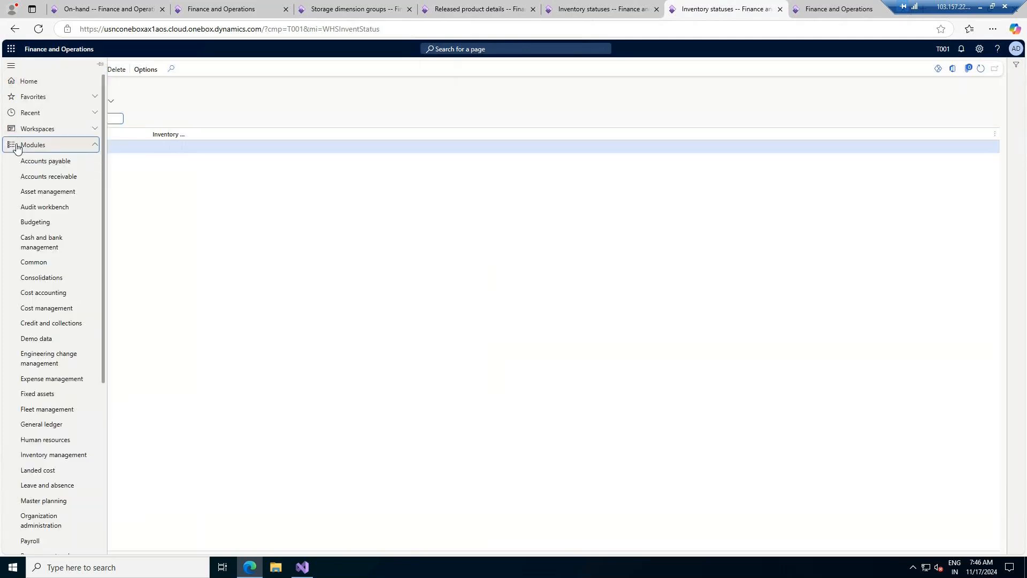
{"action": "scroll", "coordinate": [45, 377], "scroll_direction": "down", "scroll_amount": 5}
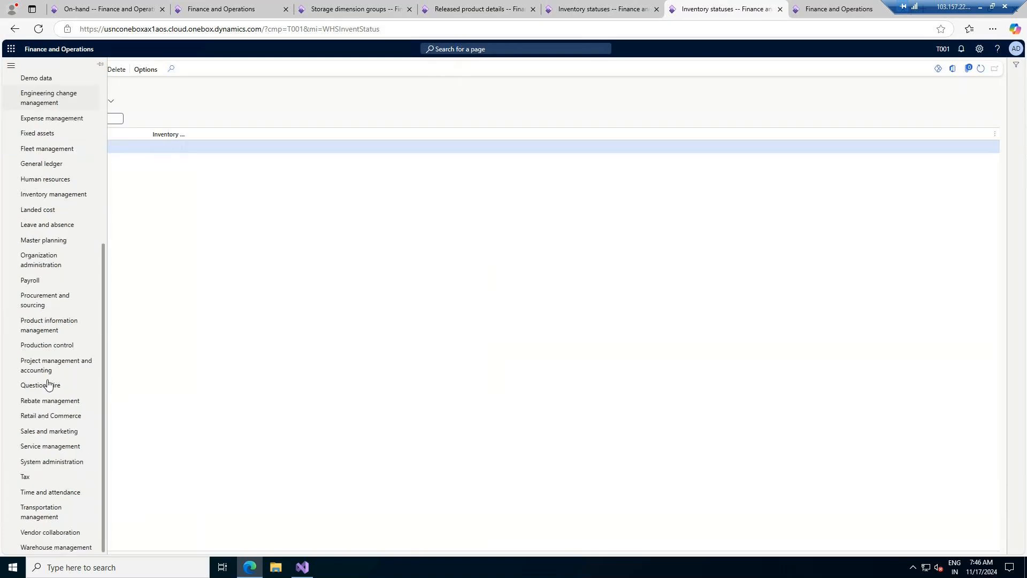
{"action": "left_click", "coordinate": [47, 548]}
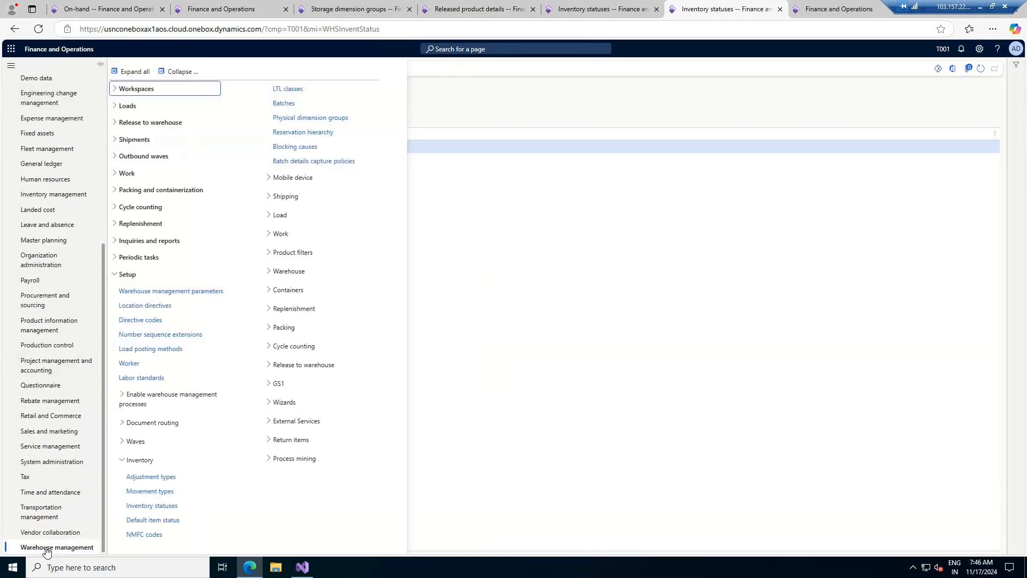
{"action": "left_click", "coordinate": [153, 291]}
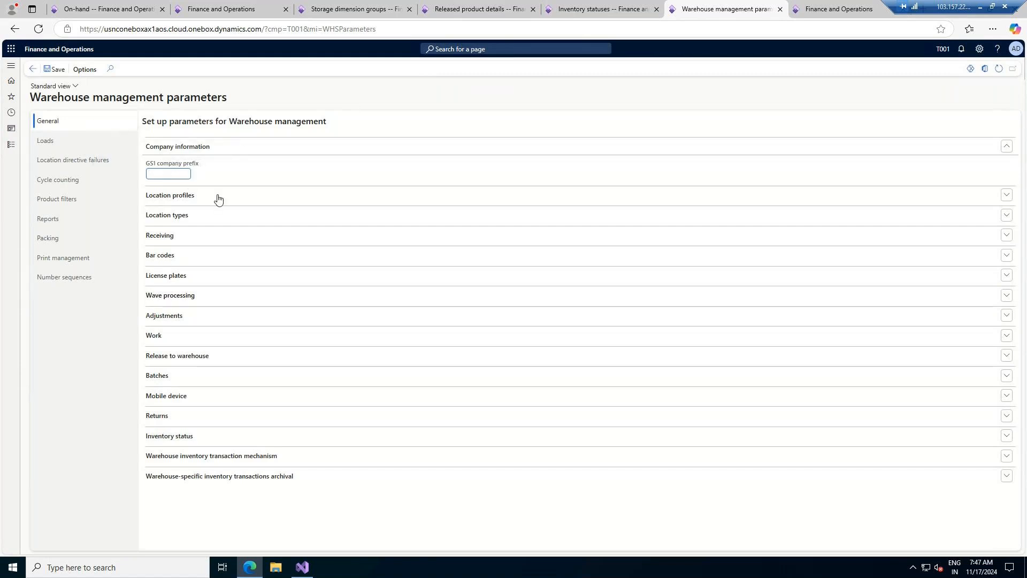
- Check T001's warehouse Number sequences, then open T001's empty Inventory statuses page
{"action": "mouse_move", "coordinate": [181, 167]}
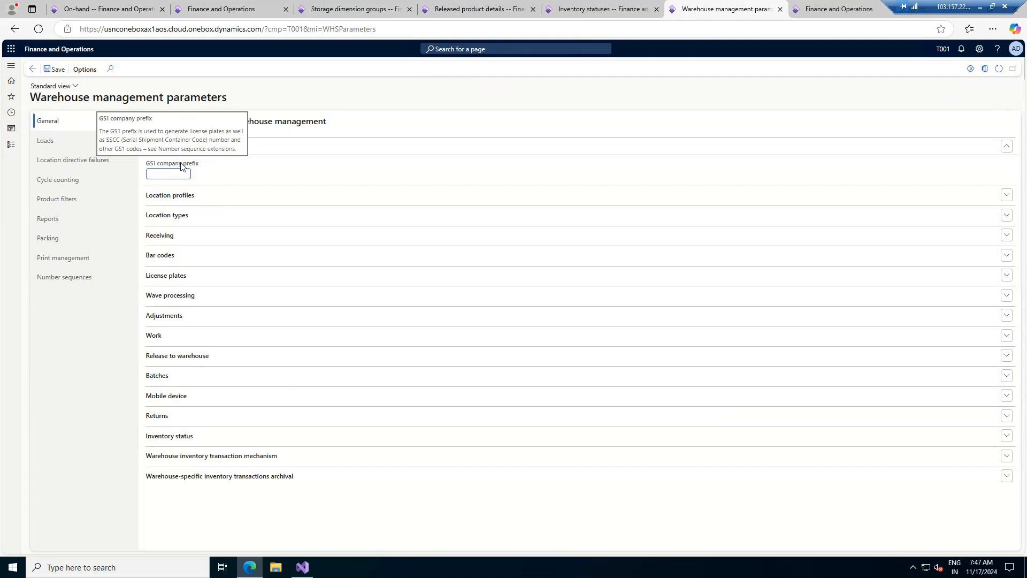
{"action": "left_click", "coordinate": [61, 283]}
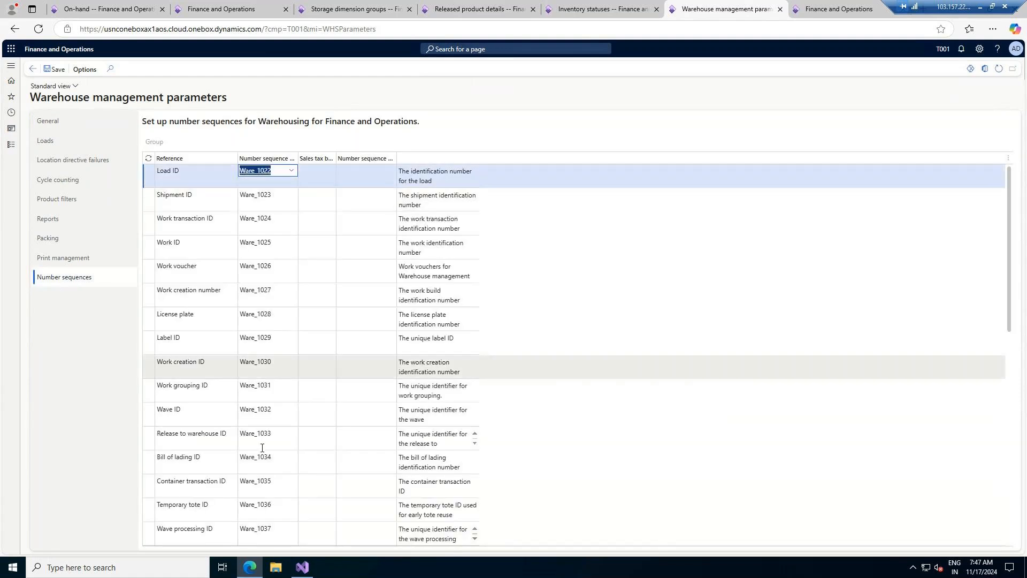
{"action": "left_click", "coordinate": [9, 150]}
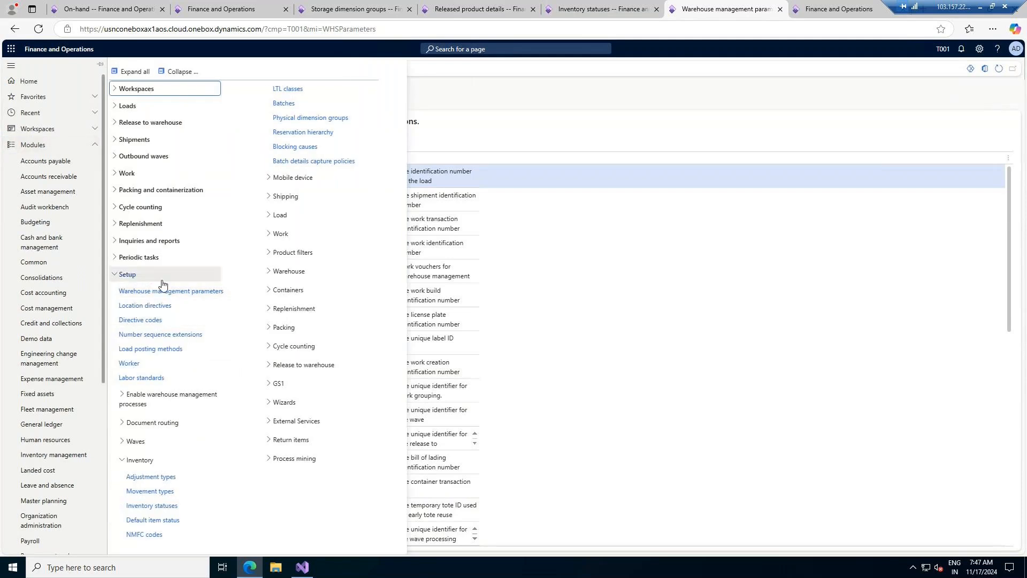
{"action": "left_click", "coordinate": [148, 509]}
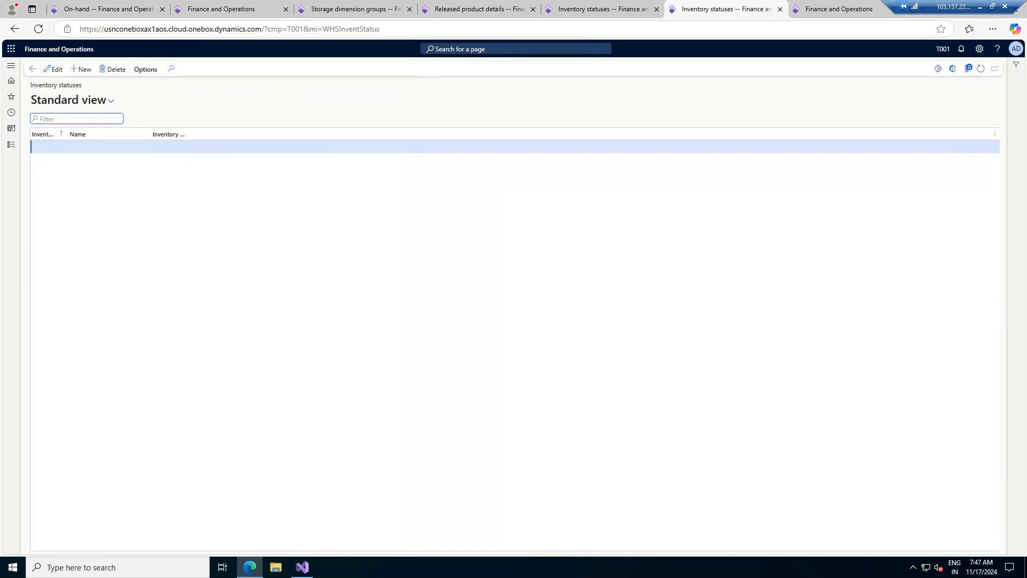
- Add an Available status named Available and widen the Inventory blocking column
{"action": "left_click", "coordinate": [84, 70]}
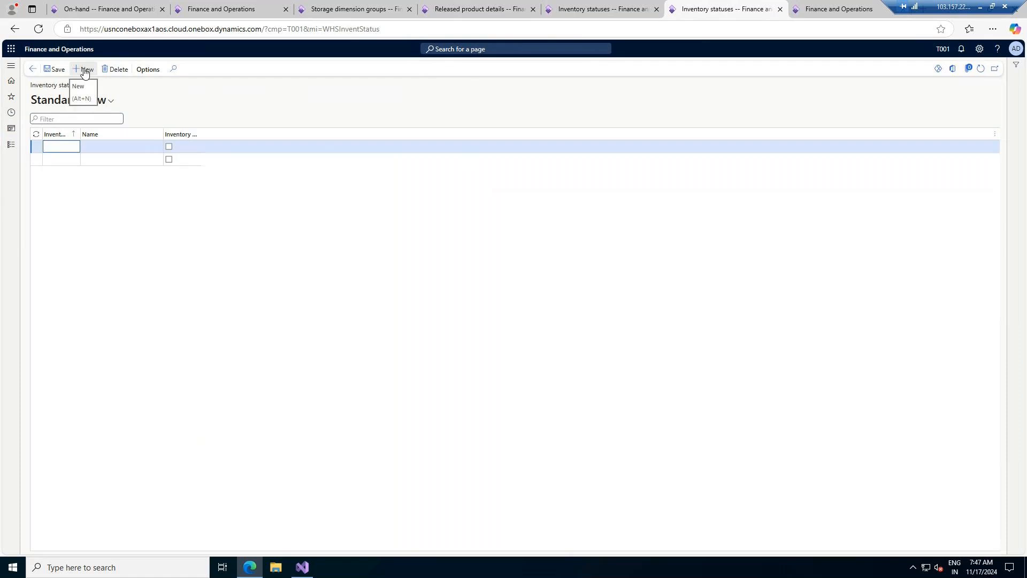
{"action": "left_click", "coordinate": [613, 7]}
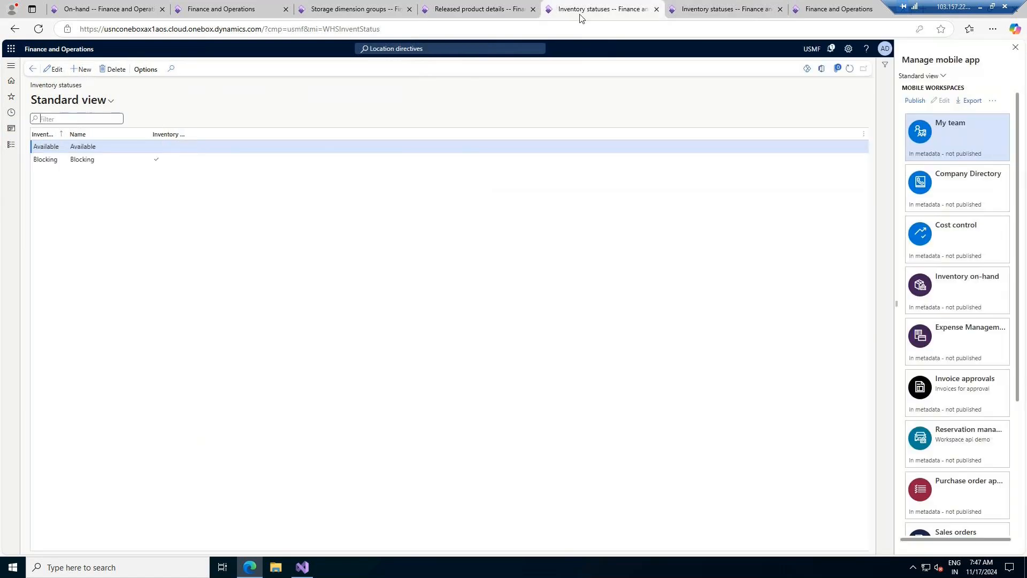
{"action": "key", "text": "ctrl+Tab"}
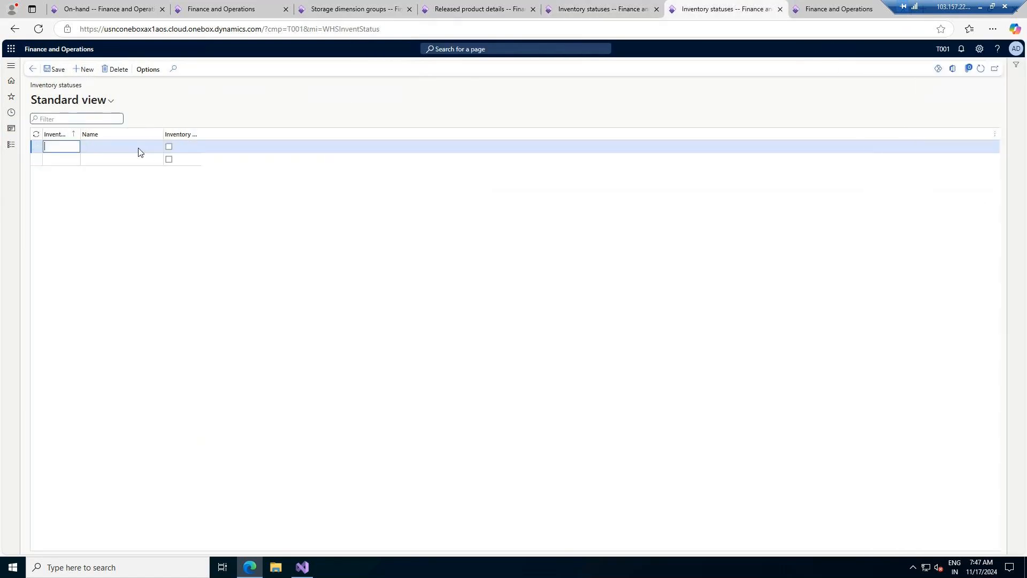
{"action": "type", "text": "Available"}
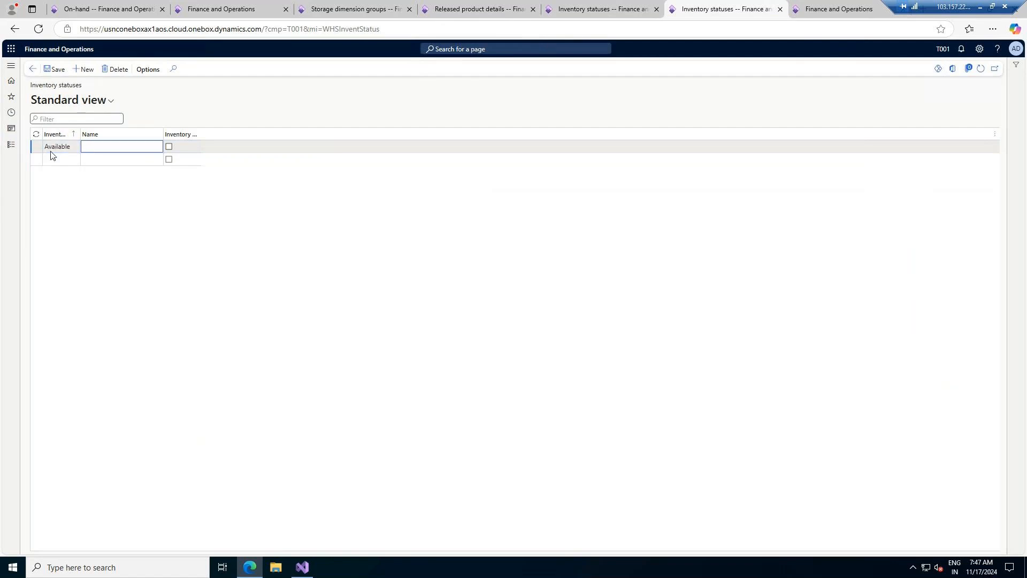
{"action": "double_click", "coordinate": [55, 146]}
{"action": "key", "text": "ctrl+c"}
{"action": "left_click", "coordinate": [98, 148]}
{"action": "key", "text": "ctrl+v"}
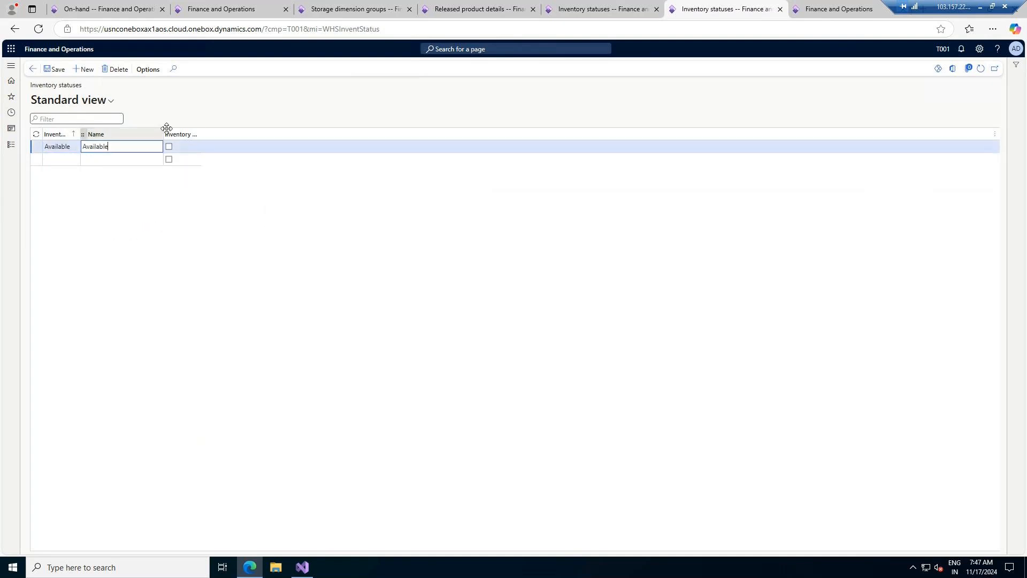
{"action": "left_click_drag", "start_coordinate": [199, 132], "coordinate": [269, 133]}
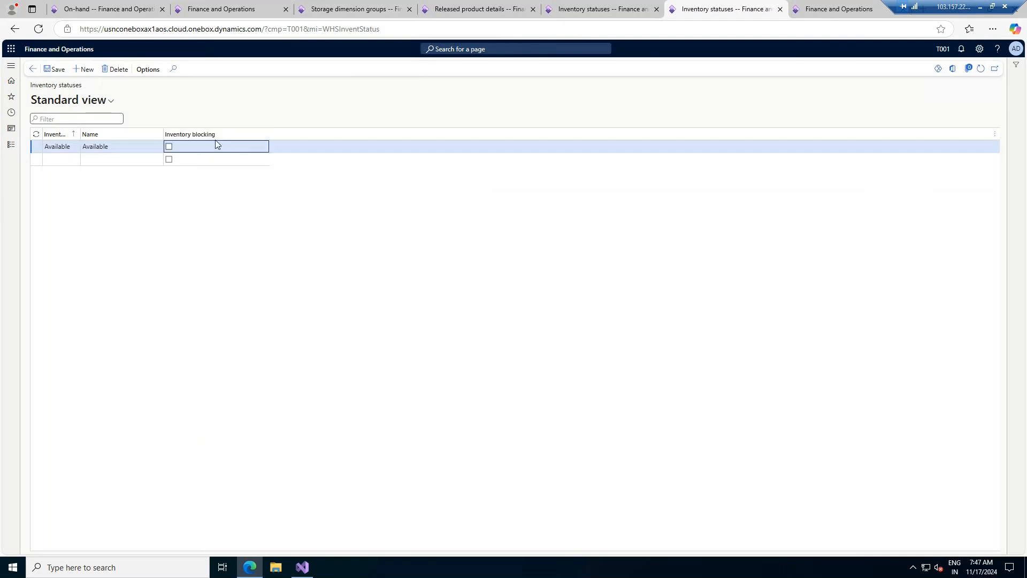
- Add a Block status named Blocking that blocks inventory, comparing against USMF
{"action": "left_click", "coordinate": [64, 161]}
{"action": "type", "text": "Blocking"}
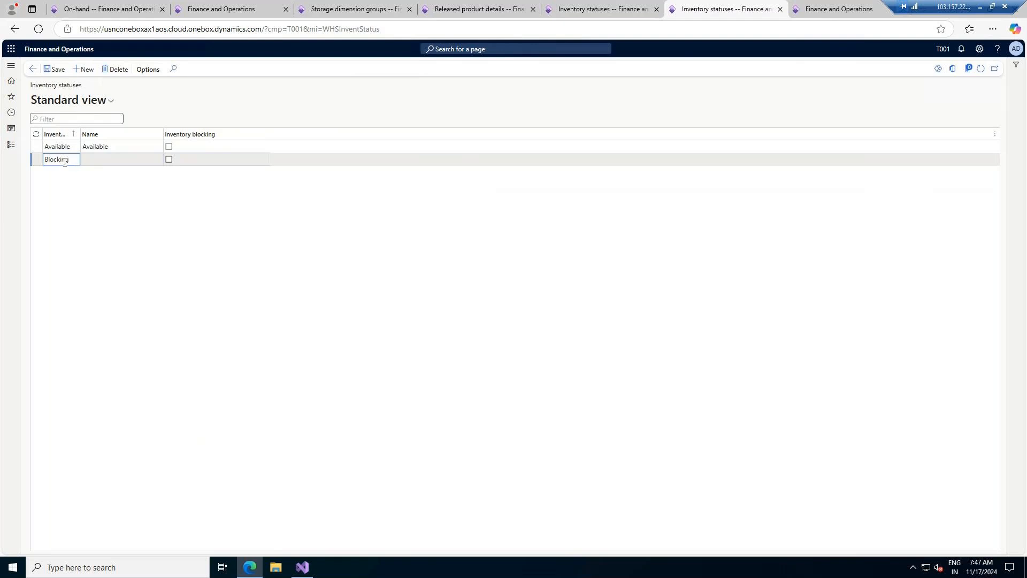
{"action": "key", "text": "Tab"}
{"action": "type", "text": "Blocking"}
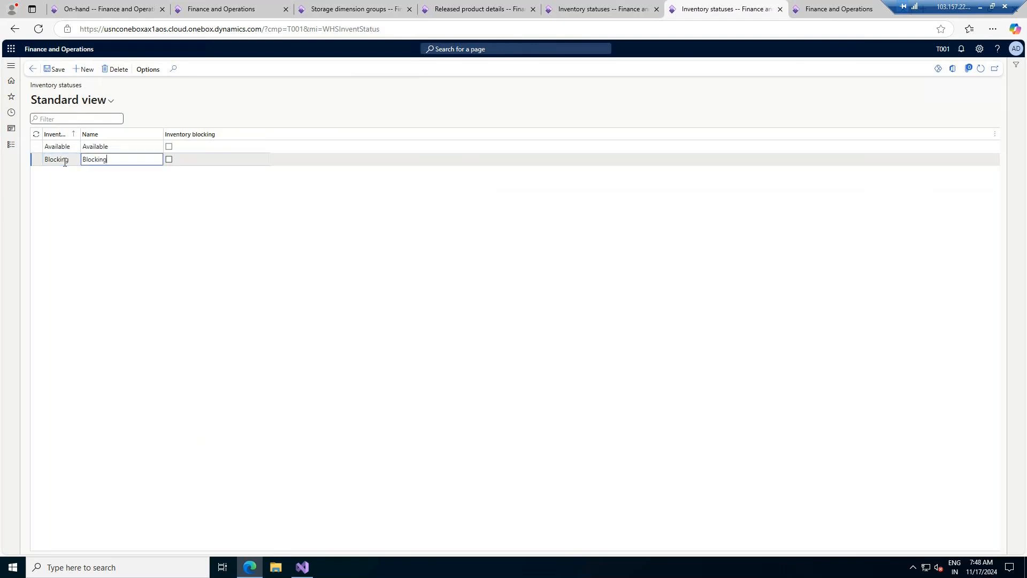
{"action": "key", "text": "Tab"}
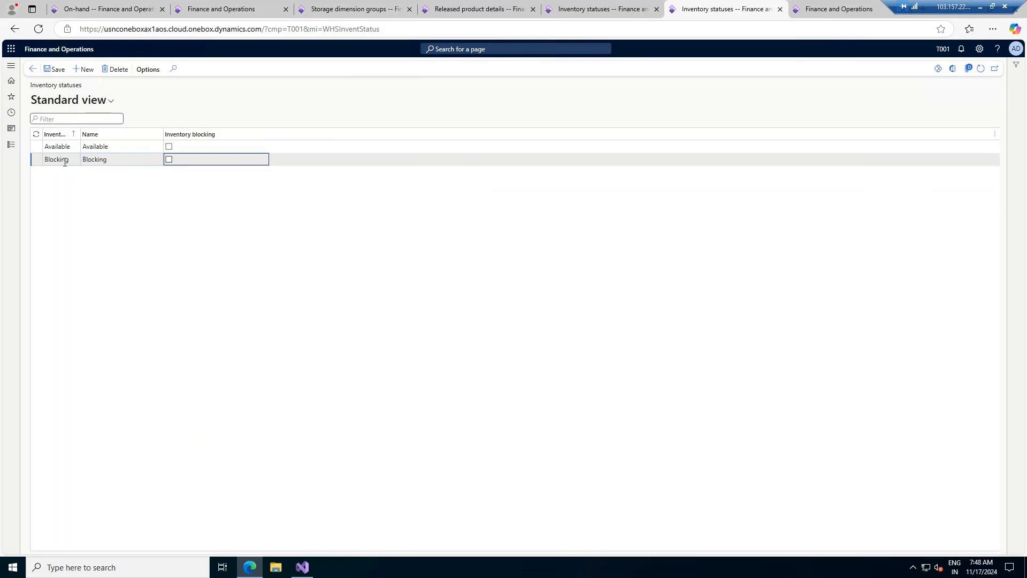
{"action": "left_click", "coordinate": [168, 159]}
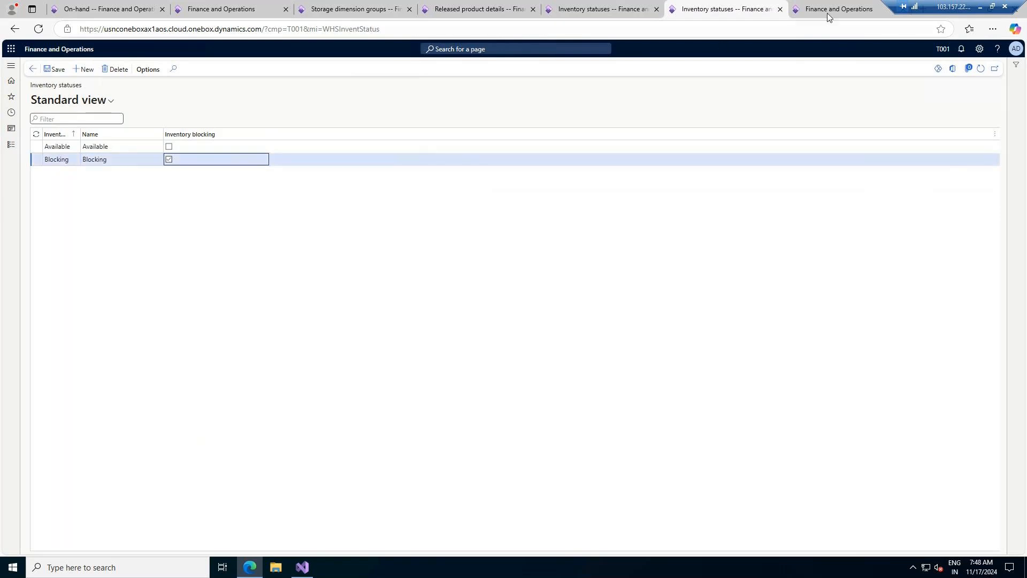
{"action": "left_click", "coordinate": [611, 5]}
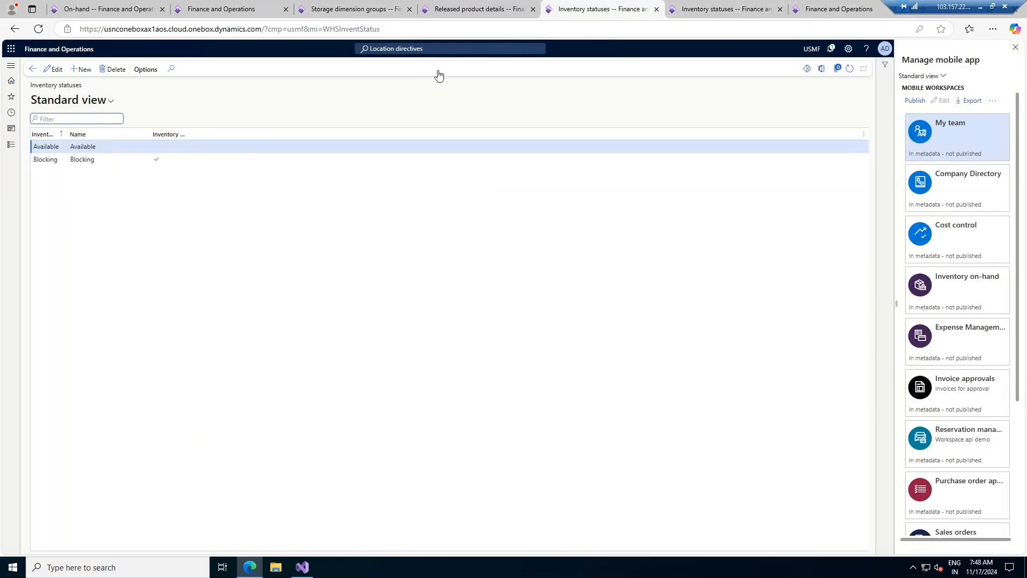
{"action": "left_click", "coordinate": [758, 6]}
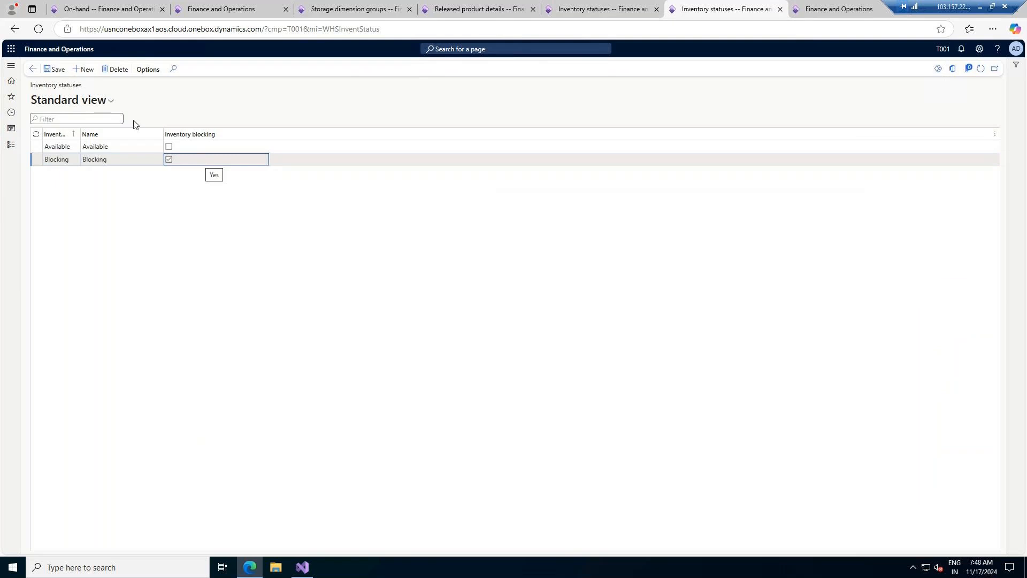
- Add a Goo status named Good, non-blocking
{"action": "left_click", "coordinate": [86, 70]}
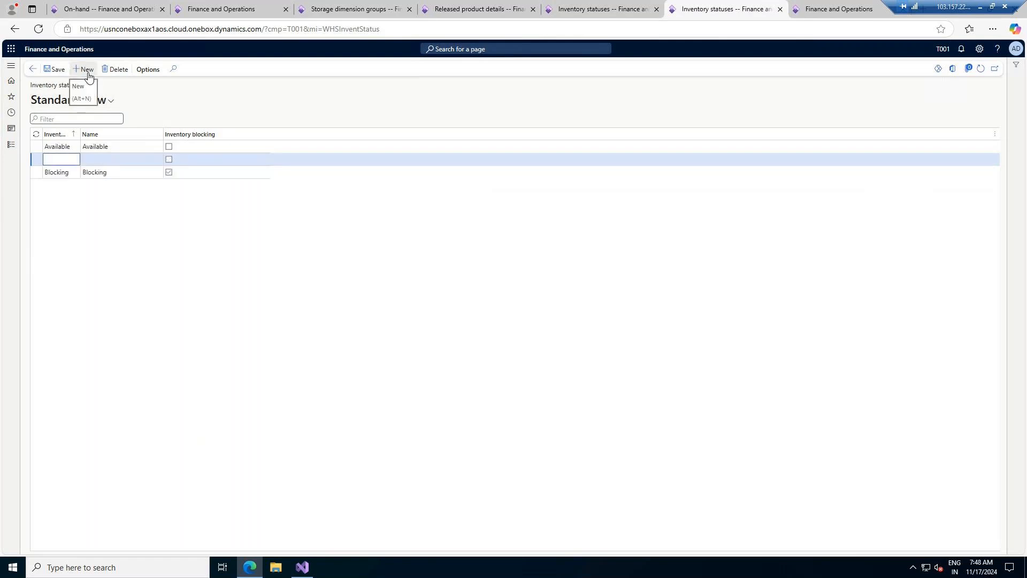
{"action": "type", "text": "Good"}
{"action": "key", "text": "Tab"}
{"action": "type", "text": "Good"}
{"action": "key", "text": "Tab"}
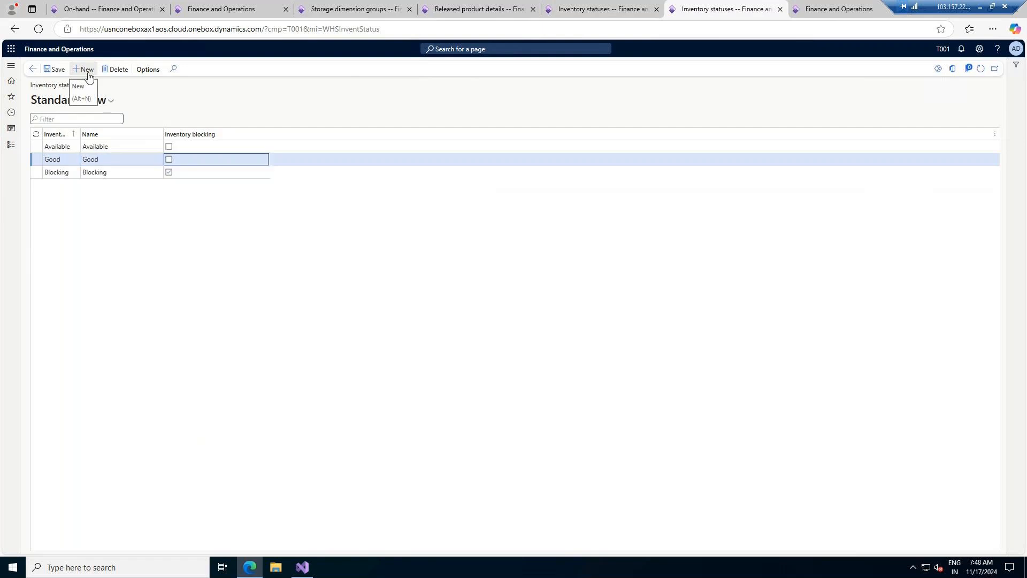
- Add a Damaged status named Damaged, correcting the misspelled Dmaged code
{"action": "left_click", "coordinate": [89, 75]}
{"action": "type", "text": "Dmaged"}
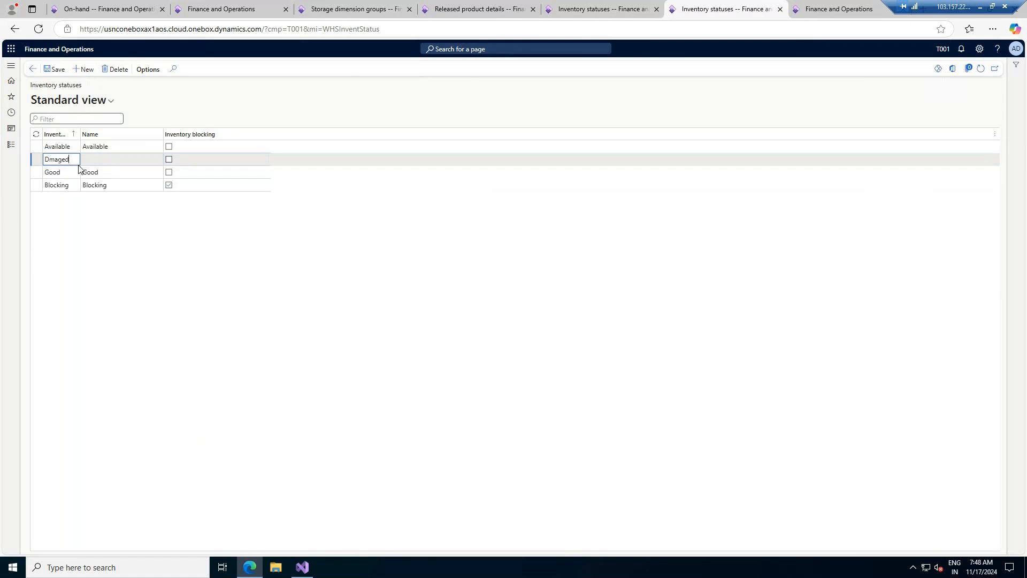
{"action": "key", "text": "Tab"}
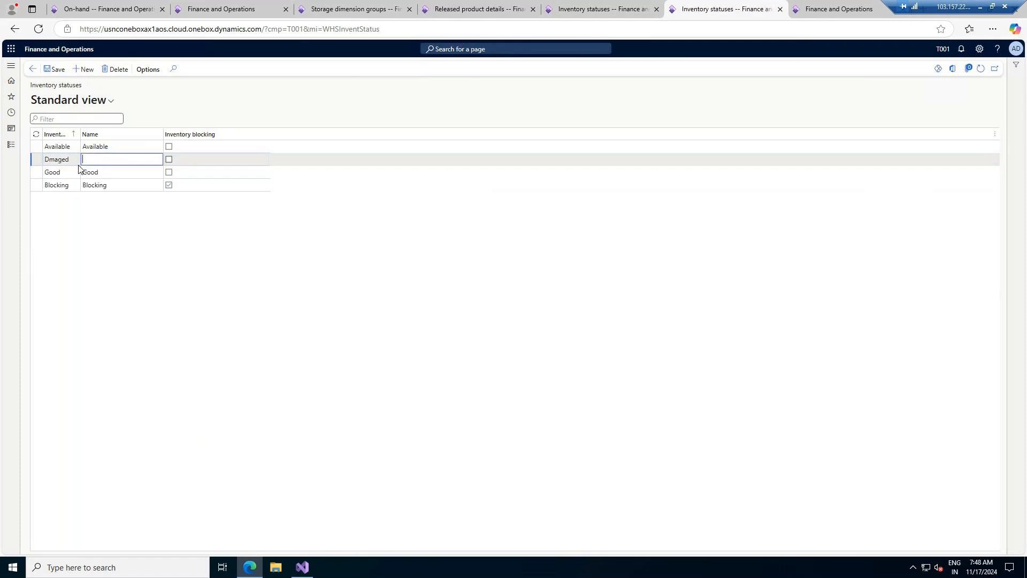
{"action": "left_click", "coordinate": [51, 158]}
{"action": "type", "text": "a"}
{"action": "left_click", "coordinate": [104, 160]}
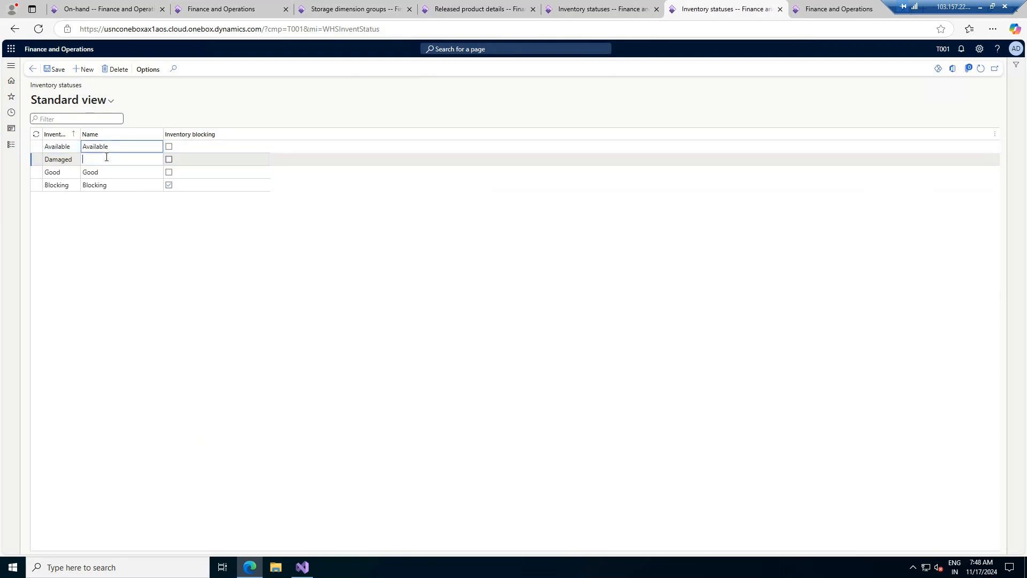
{"action": "type", "text": "Damaged"}
{"action": "left_click", "coordinate": [69, 159]}
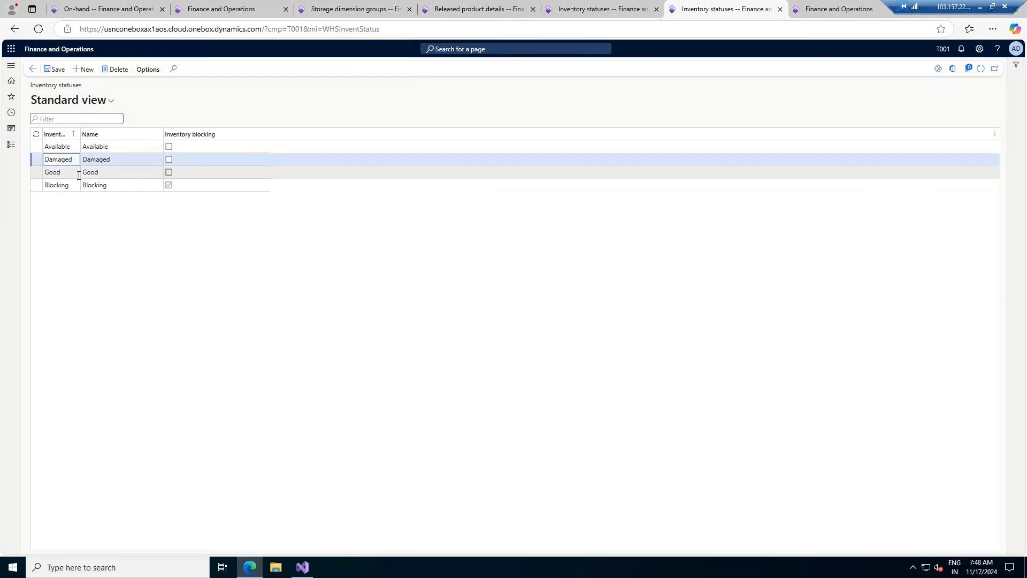
- Add a Used status named Used, non-blocking
{"action": "left_click", "coordinate": [84, 70]}
{"action": "type", "text": "Used"}
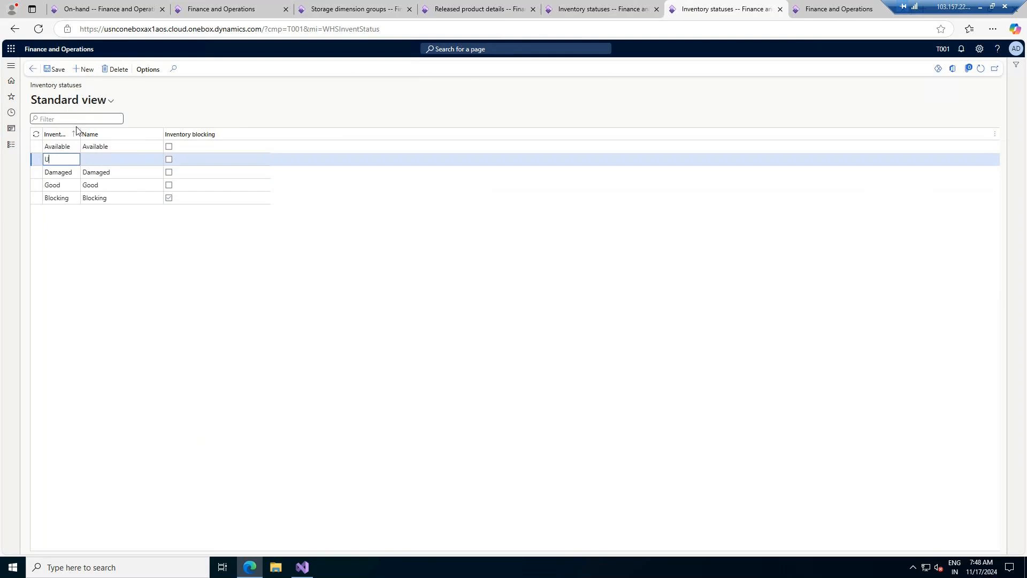
{"action": "key", "text": "Tab"}
{"action": "type", "text": "Used"}
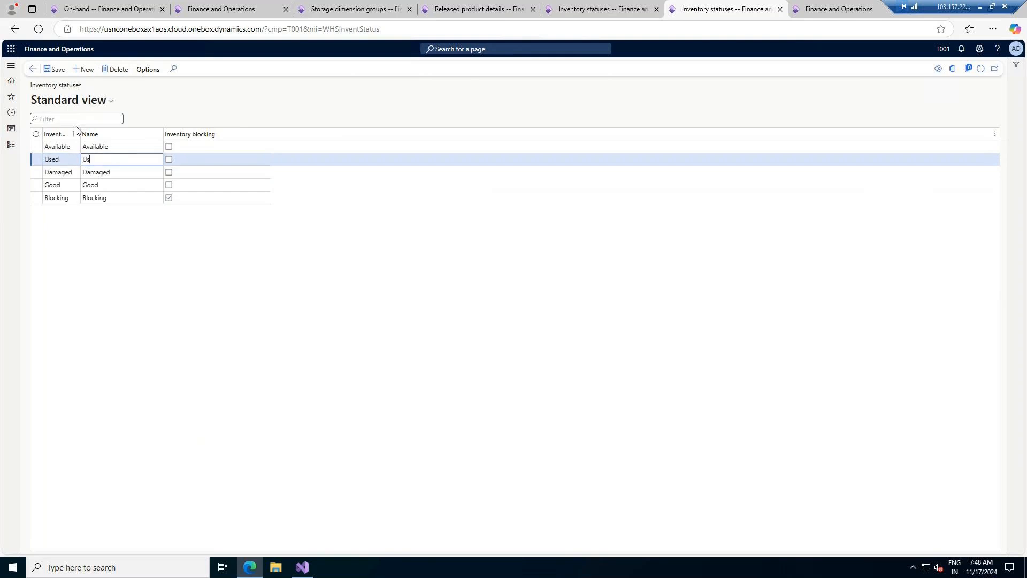
{"action": "key", "text": "Tab"}
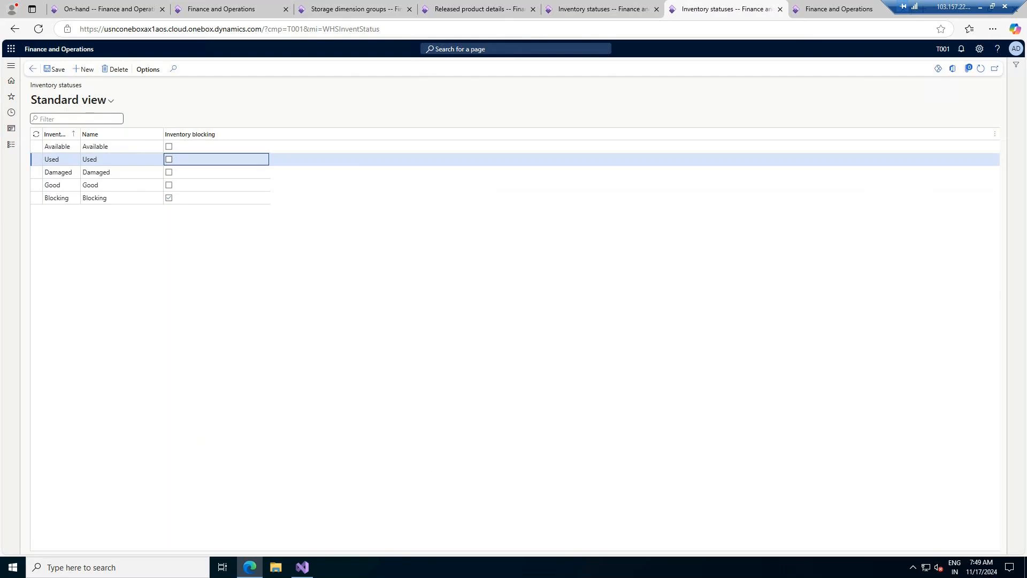
{"action": "left_click", "coordinate": [303, 567]}
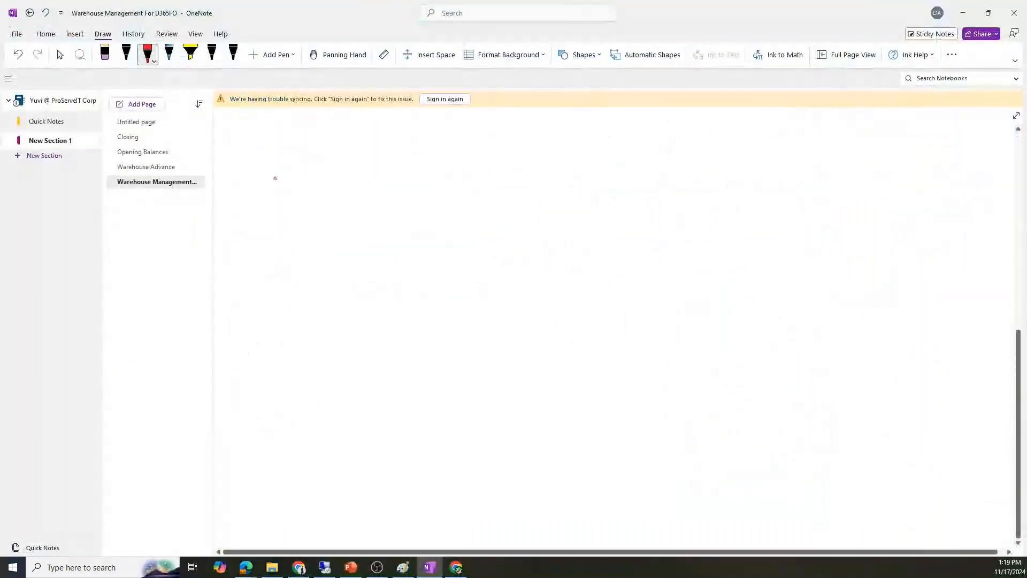
- Ink '1 Inv Status' and '2 Location formats' in red on the Warehouse Management For D365FO page
{"action": "mouse_move", "coordinate": [238, 132]}
{"action": "left_mouse_down"}
{"action": "mouse_move", "coordinate": [238, 155]}
{"action": "mouse_move", "coordinate": [272, 153]}
{"action": "left_mouse_up"}
{"action": "mouse_move", "coordinate": [283, 152]}
{"action": "left_mouse_down"}
{"action": "mouse_move", "coordinate": [333, 137]}
{"action": "mouse_move", "coordinate": [353, 148]}
{"action": "left_mouse_up"}
{"action": "mouse_move", "coordinate": [363, 140]}
{"action": "left_mouse_down"}
{"action": "mouse_move", "coordinate": [399, 150]}
{"action": "mouse_move", "coordinate": [374, 124]}
{"action": "left_mouse_up"}
{"action": "mouse_move", "coordinate": [240, 172]}
{"action": "left_mouse_down"}
{"action": "mouse_move", "coordinate": [247, 187]}
{"action": "mouse_move", "coordinate": [359, 180]}
{"action": "mouse_move", "coordinate": [368, 170]}
{"action": "mouse_move", "coordinate": [343, 154]}
{"action": "mouse_move", "coordinate": [391, 196]}
{"action": "mouse_move", "coordinate": [399, 166]}
{"action": "left_mouse_up"}
{"action": "left_click", "coordinate": [333, 166]}
{"action": "mouse_move", "coordinate": [400, 166]}
{"action": "left_mouse_down"}
{"action": "mouse_move", "coordinate": [402, 177]}
{"action": "mouse_move", "coordinate": [408, 162]}
{"action": "mouse_move", "coordinate": [455, 156]}
{"action": "mouse_move", "coordinate": [467, 172]}
{"action": "mouse_move", "coordinate": [440, 156]}
{"action": "mouse_move", "coordinate": [419, 160]}
{"action": "left_mouse_up"}
{"action": "left_click", "coordinate": [326, 570]}
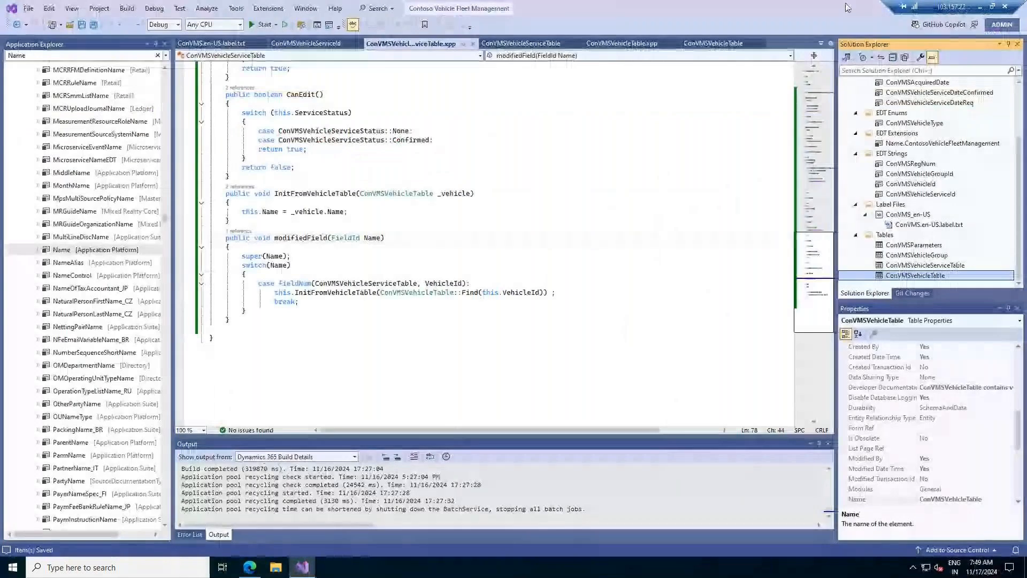
{"action": "left_click", "coordinate": [980, 7]}
{"action": "scroll", "coordinate": [682, 272], "scroll_direction": "up", "scroll_amount": 2}
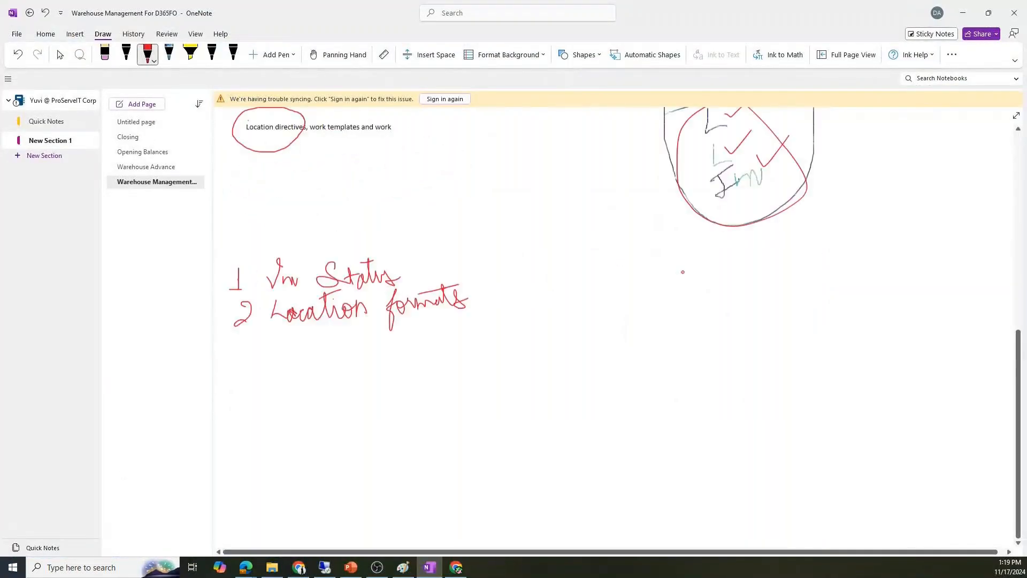
{"action": "scroll", "coordinate": [682, 272], "scroll_direction": "up", "scroll_amount": 4}
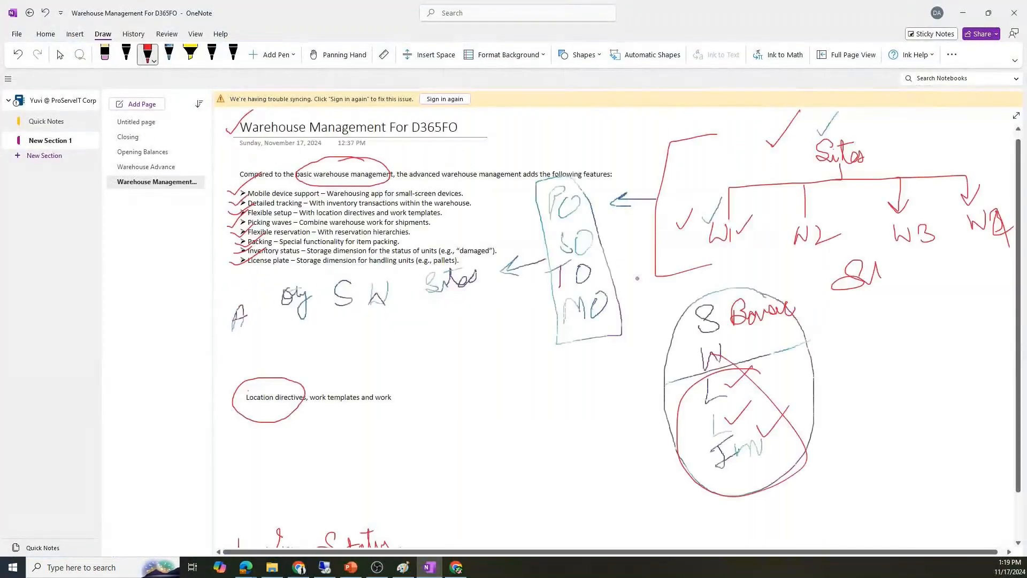
- On Warehouse Advance, tick the trucks and circle the pallet rows, conveyor and left rack in red
{"action": "left_click", "coordinate": [158, 168]}
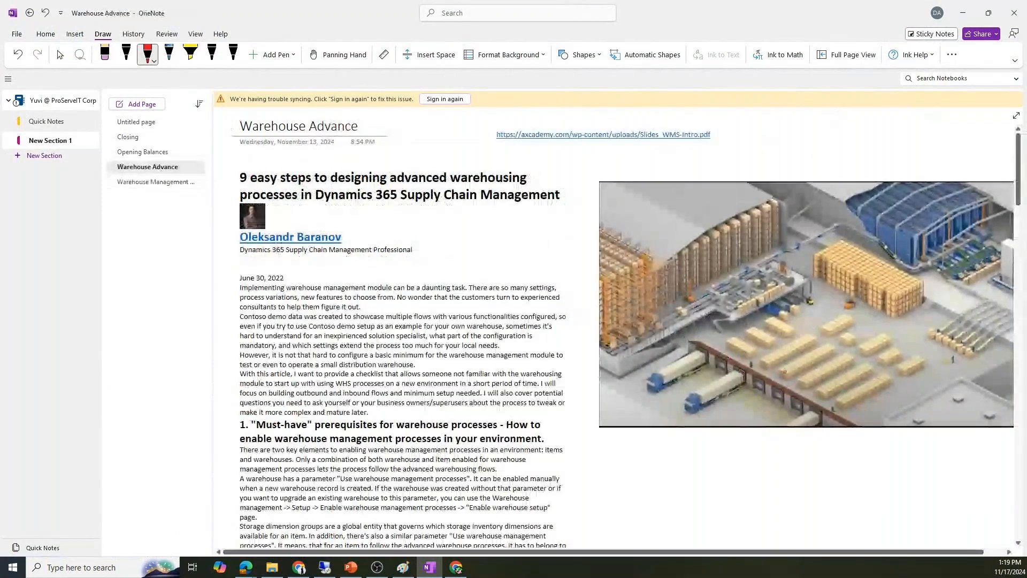
{"action": "left_click_drag", "start_coordinate": [669, 378], "coordinate": [683, 351]}
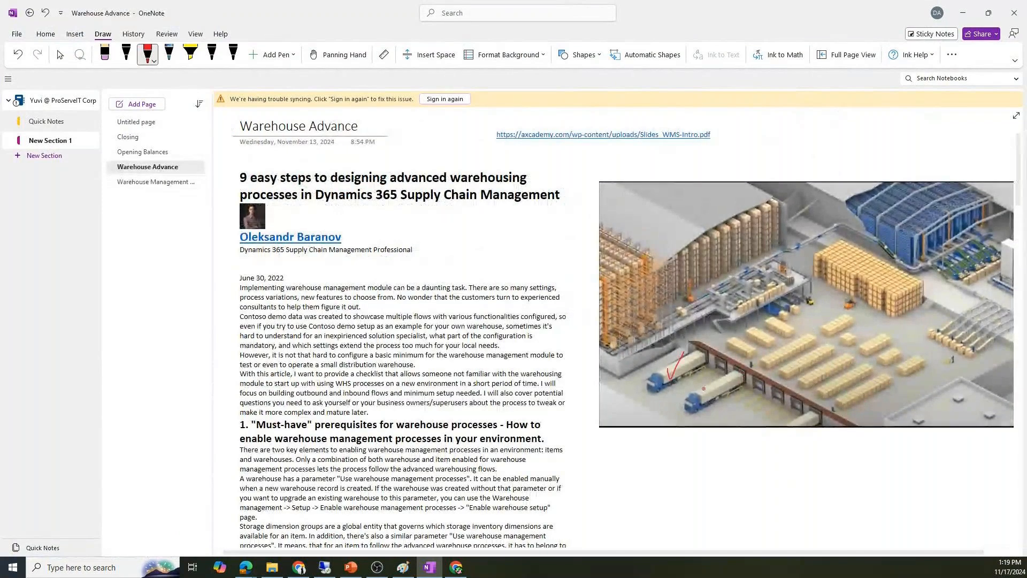
{"action": "left_click_drag", "start_coordinate": [704, 384], "coordinate": [721, 370]}
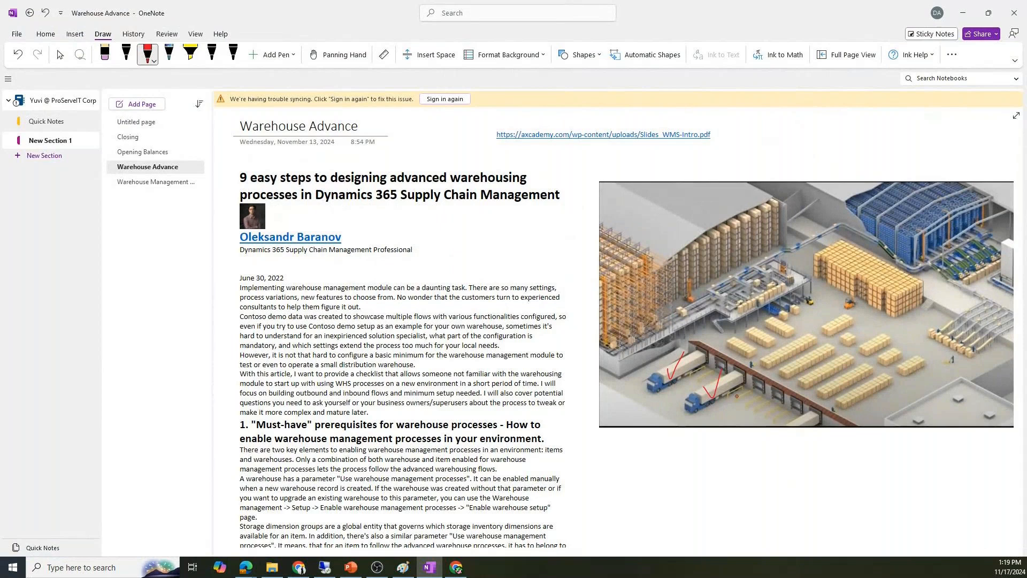
{"action": "mouse_move", "coordinate": [890, 379]}
{"action": "left_mouse_down"}
{"action": "mouse_move", "coordinate": [794, 364]}
{"action": "mouse_move", "coordinate": [807, 396]}
{"action": "mouse_move", "coordinate": [920, 379]}
{"action": "mouse_move", "coordinate": [847, 327]}
{"action": "left_mouse_up"}
{"action": "mouse_move", "coordinate": [789, 287]}
{"action": "left_mouse_down"}
{"action": "mouse_move", "coordinate": [711, 365]}
{"action": "mouse_move", "coordinate": [778, 295]}
{"action": "left_mouse_up"}
{"action": "left_click_drag", "start_coordinate": [845, 241], "coordinate": [814, 241]}
{"action": "mouse_move", "coordinate": [988, 201]}
{"action": "left_mouse_down"}
{"action": "mouse_move", "coordinate": [999, 200]}
{"action": "mouse_move", "coordinate": [990, 217]}
{"action": "left_mouse_up"}
{"action": "left_click_drag", "start_coordinate": [765, 212], "coordinate": [657, 263]}
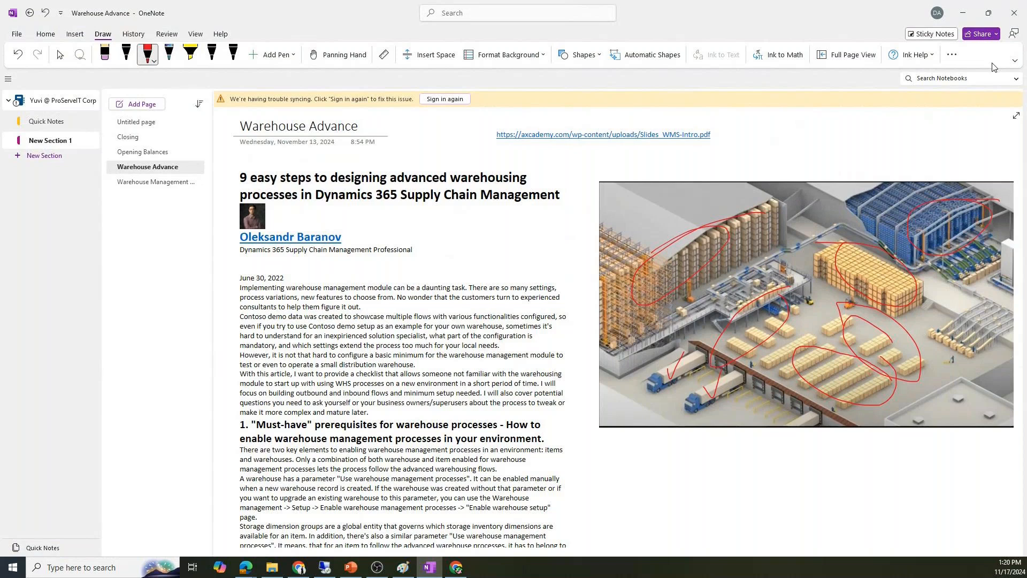
- Return to the Warehouse Management For D365FO page, then back to the Dynamics 365 session
{"action": "left_click", "coordinate": [158, 182]}
{"action": "scroll", "coordinate": [489, 364], "scroll_direction": "down", "scroll_amount": 8}
{"action": "scroll", "coordinate": [488, 362], "scroll_direction": "up", "scroll_amount": 3}
{"action": "scroll", "coordinate": [474, 285], "scroll_direction": "down", "scroll_amount": 3}
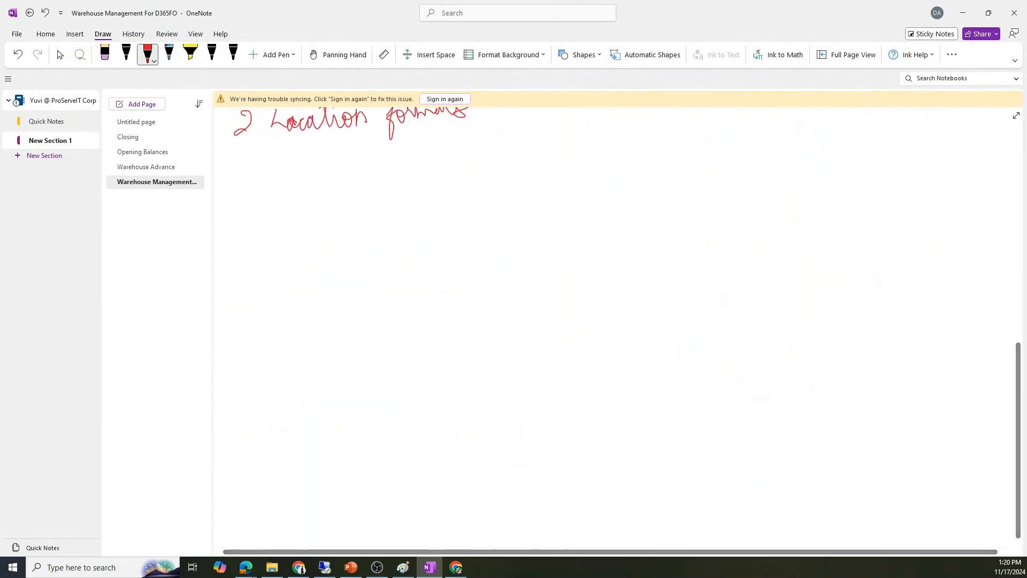
{"action": "left_click", "coordinate": [325, 568]}
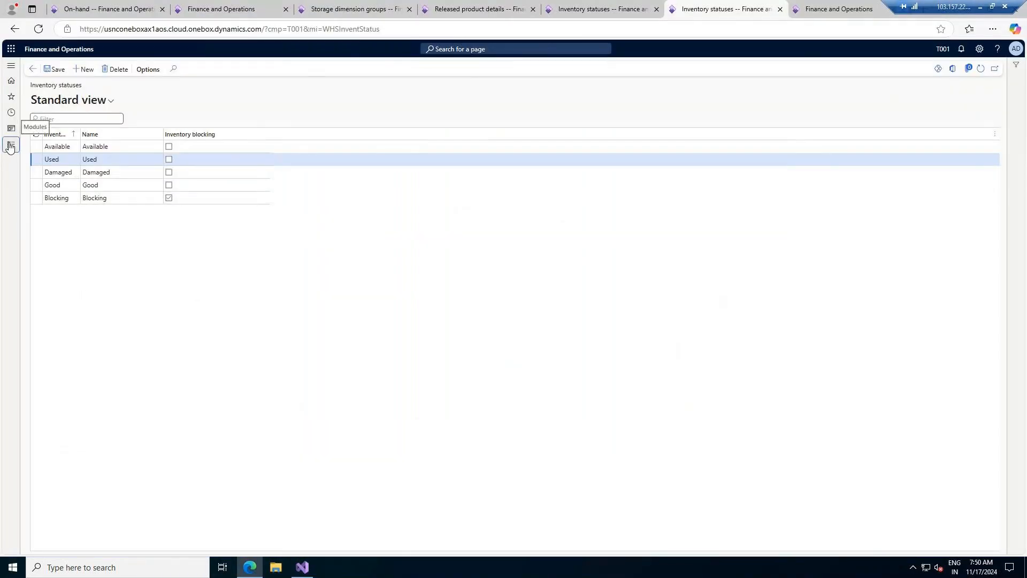
- Open T001's Location formats page via Warehouse management > Setup > Warehouse
{"action": "left_click", "coordinate": [10, 146]}
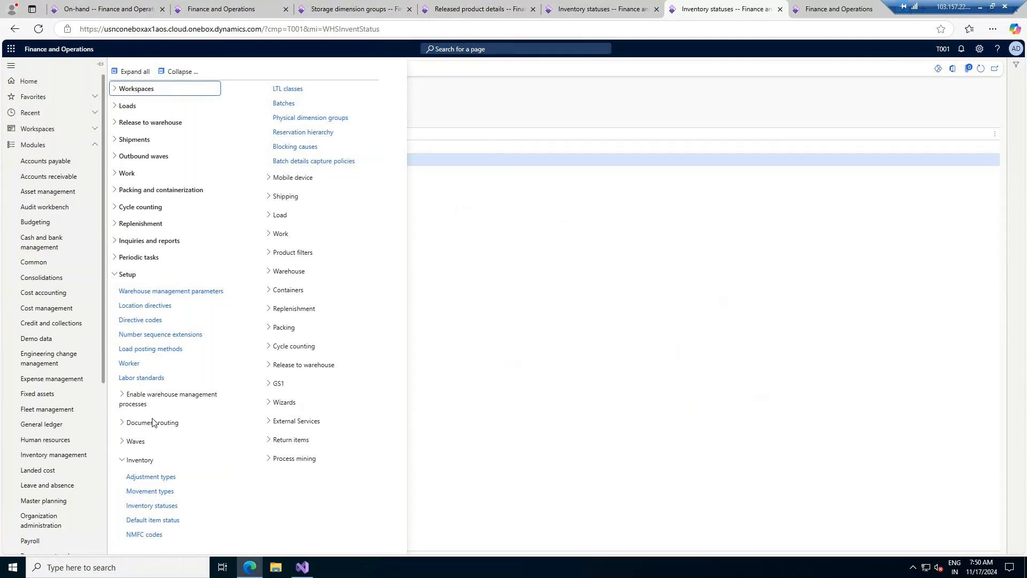
{"action": "left_click", "coordinate": [138, 460]}
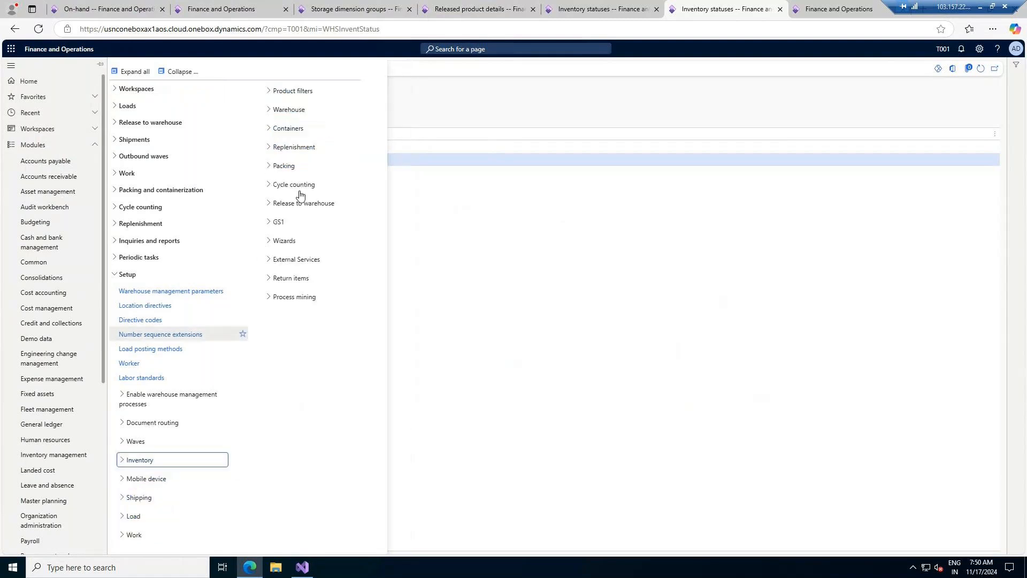
{"action": "left_click", "coordinate": [309, 105]}
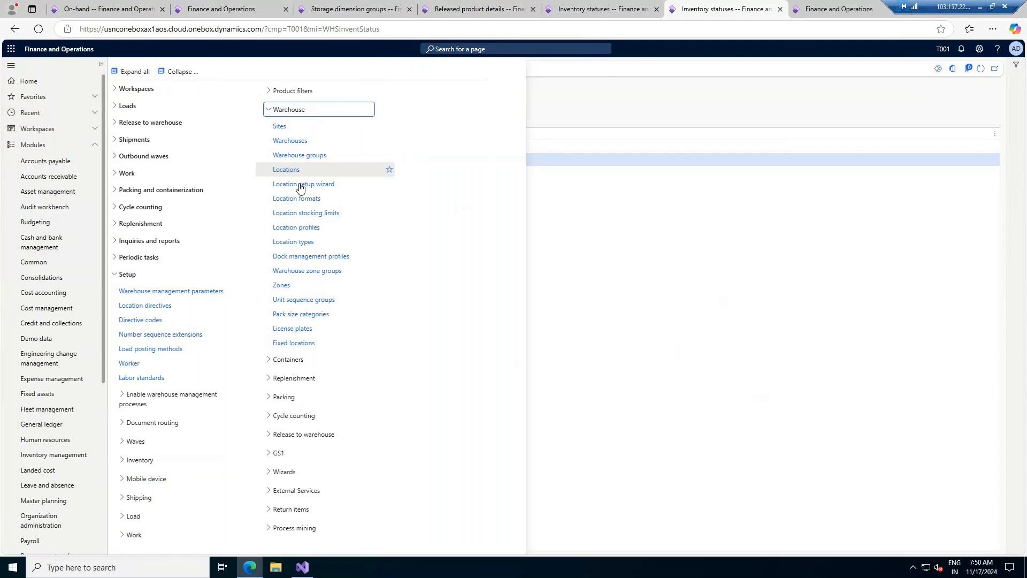
{"action": "left_click", "coordinate": [299, 200]}
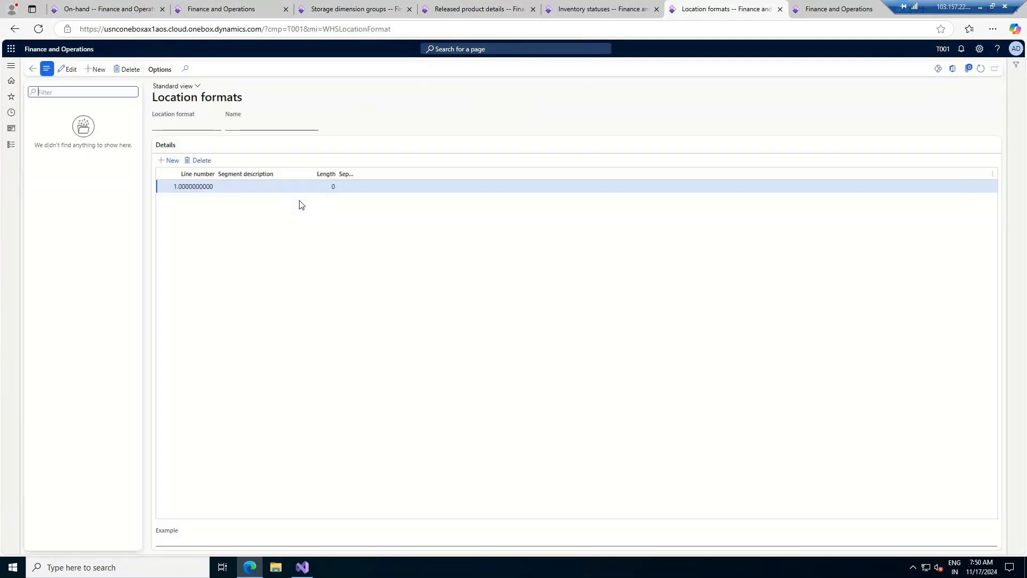
- Open USMF's Location formats page and view the USER format's details
{"action": "left_click", "coordinate": [585, 10]}
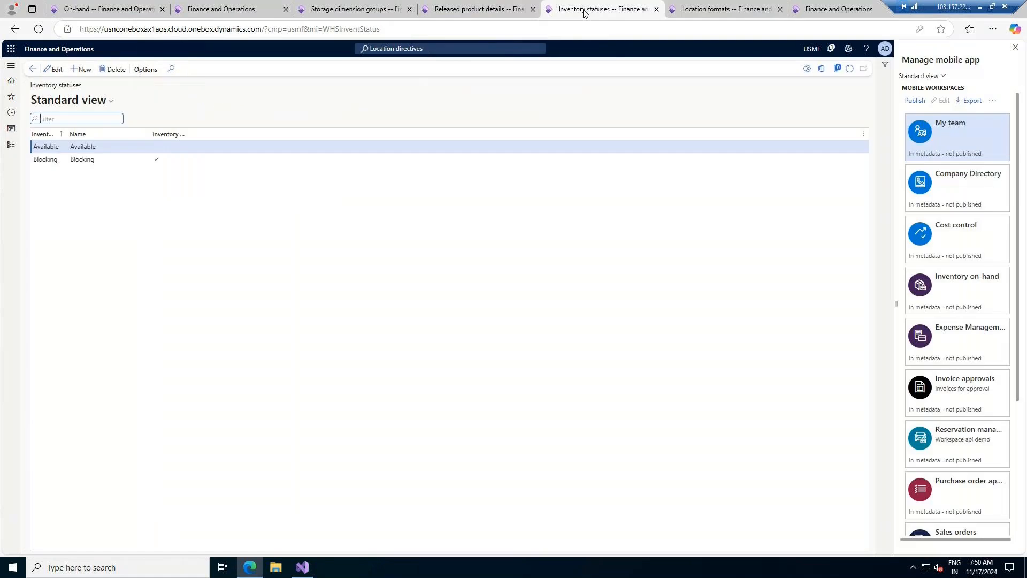
{"action": "left_click", "coordinate": [10, 146]}
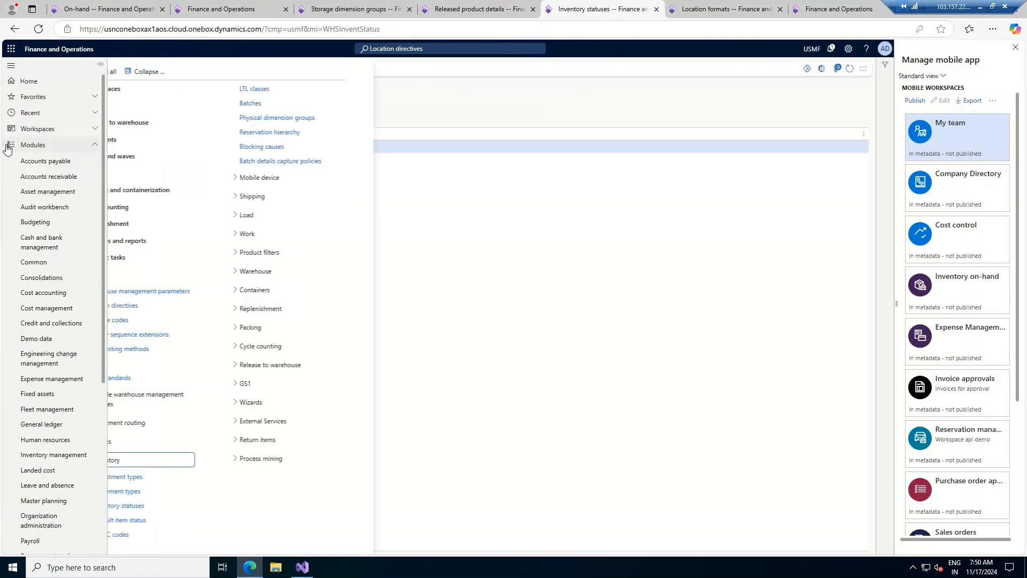
{"action": "left_click", "coordinate": [292, 272]}
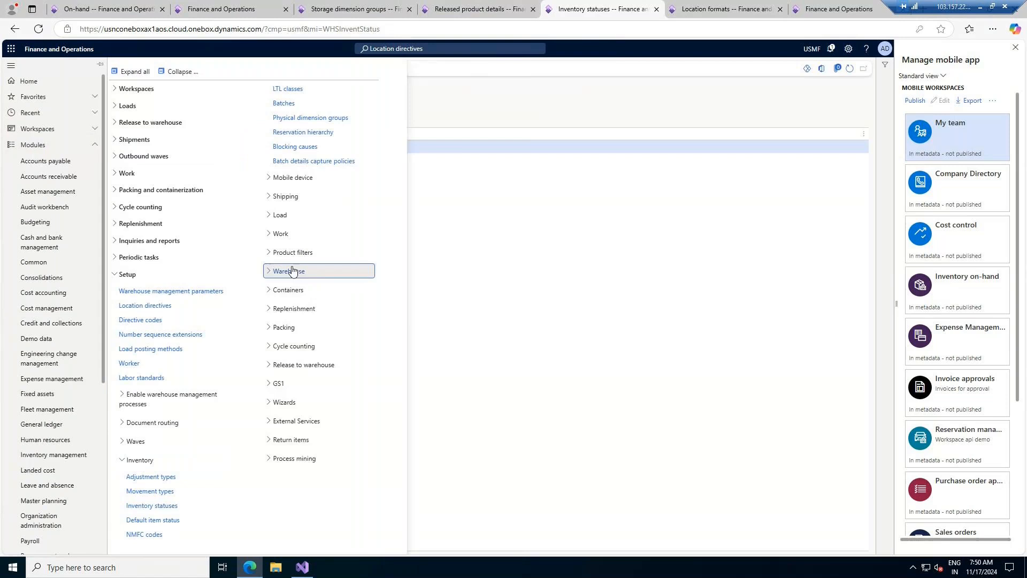
{"action": "left_click", "coordinate": [300, 358]}
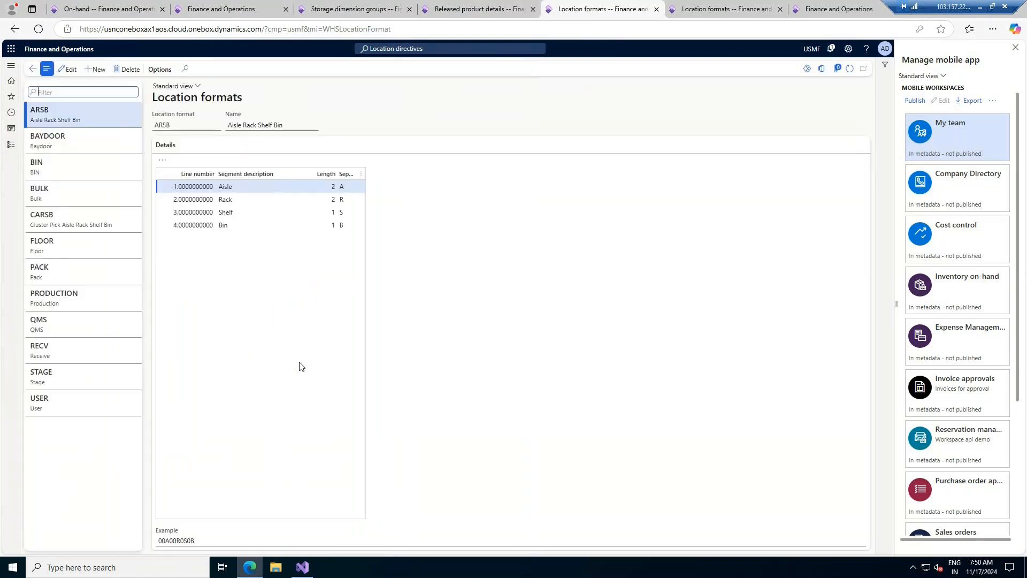
{"action": "left_click", "coordinate": [81, 403]}
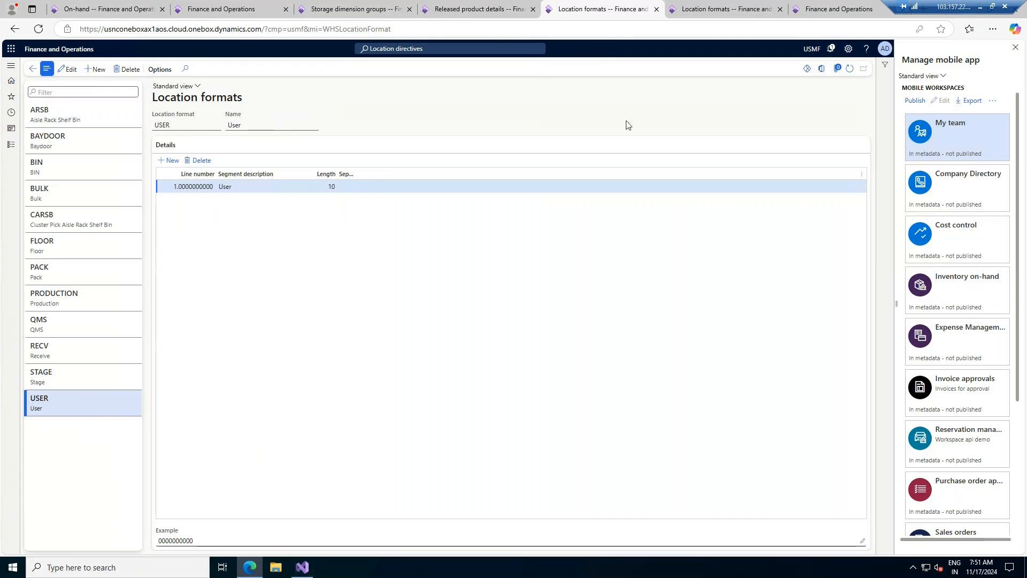
{"action": "left_click", "coordinate": [979, 7]}
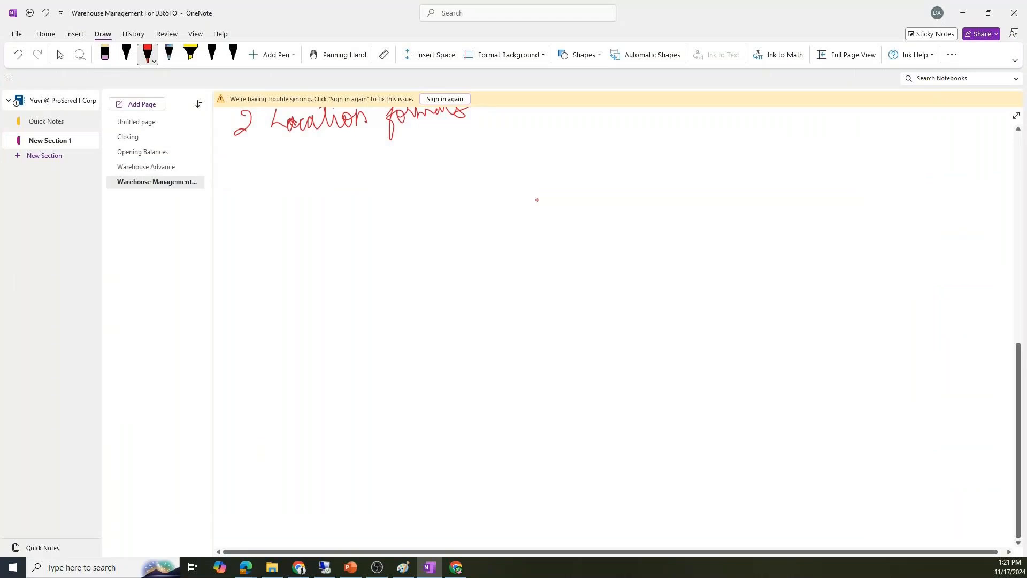
- Circle the right edge of the Warehouse Advance image, then show ARSB's segments in Dynamics 365
{"action": "left_click", "coordinate": [133, 169]}
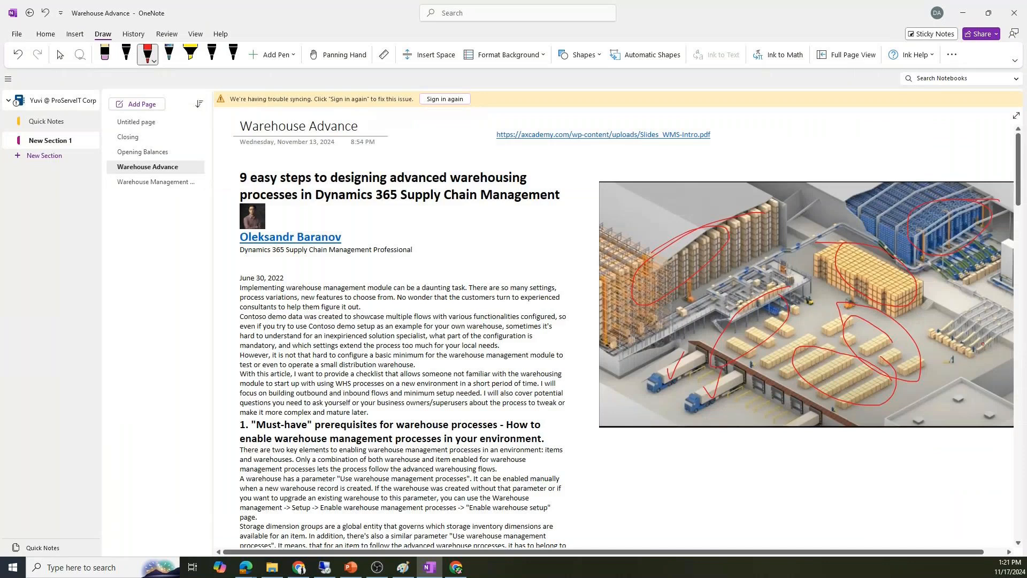
{"action": "mouse_move", "coordinate": [982, 344]}
{"action": "left_mouse_down"}
{"action": "mouse_move", "coordinate": [937, 330]}
{"action": "mouse_move", "coordinate": [982, 356]}
{"action": "mouse_move", "coordinate": [975, 351]}
{"action": "left_mouse_up"}
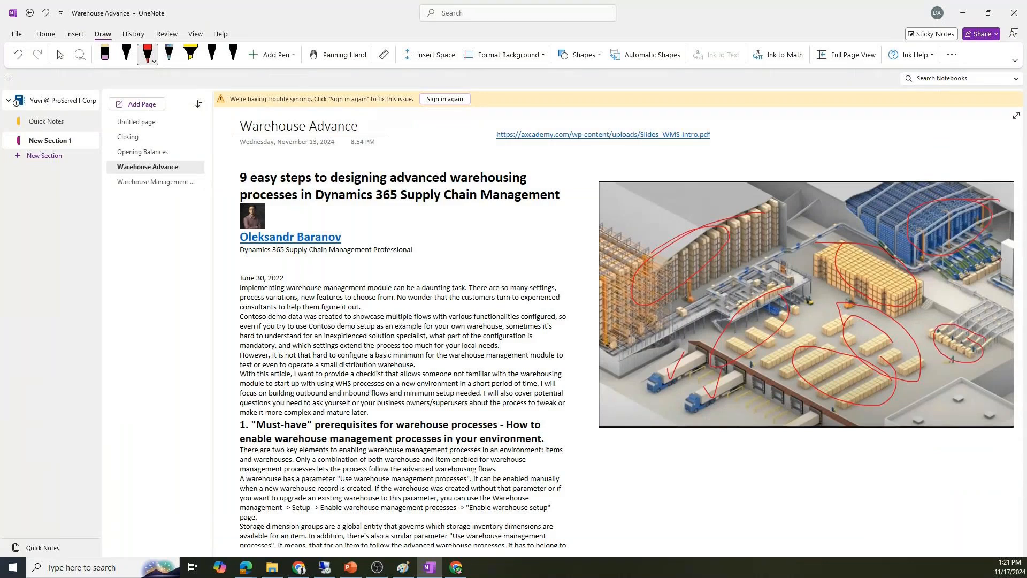
{"action": "key", "text": "alt+Tab"}
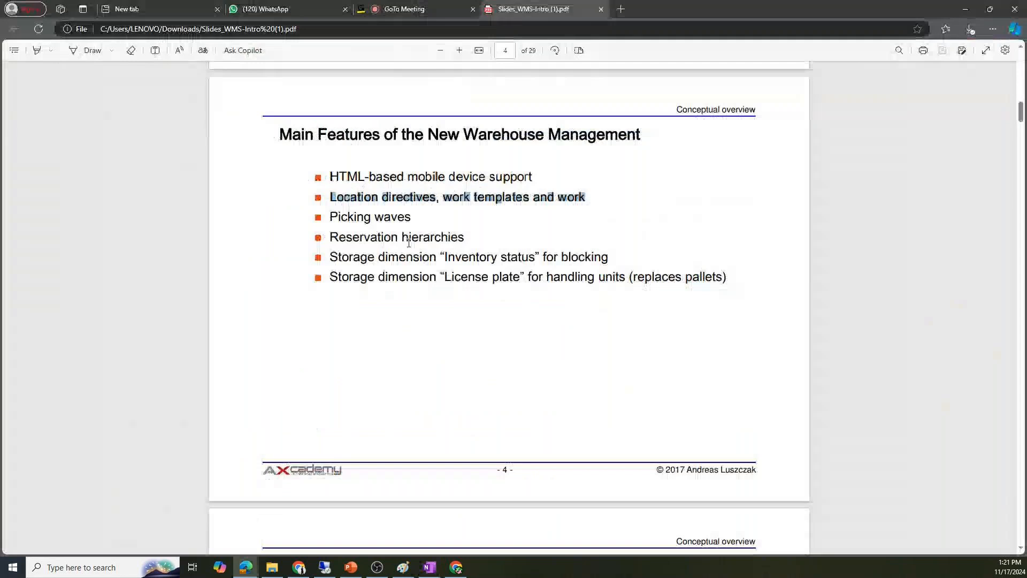
{"action": "left_click", "coordinate": [966, 9]}
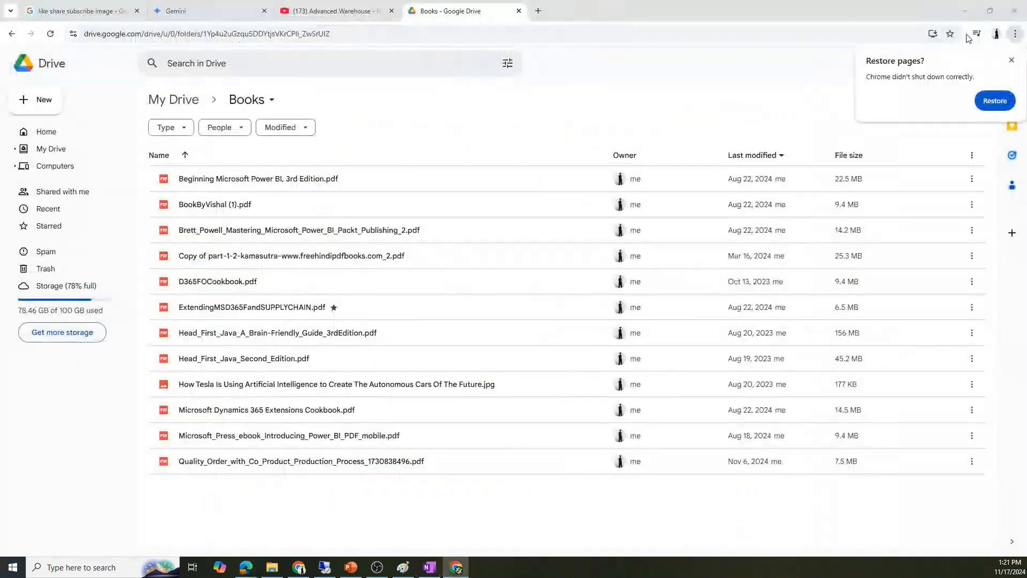
{"action": "left_click", "coordinate": [965, 11]}
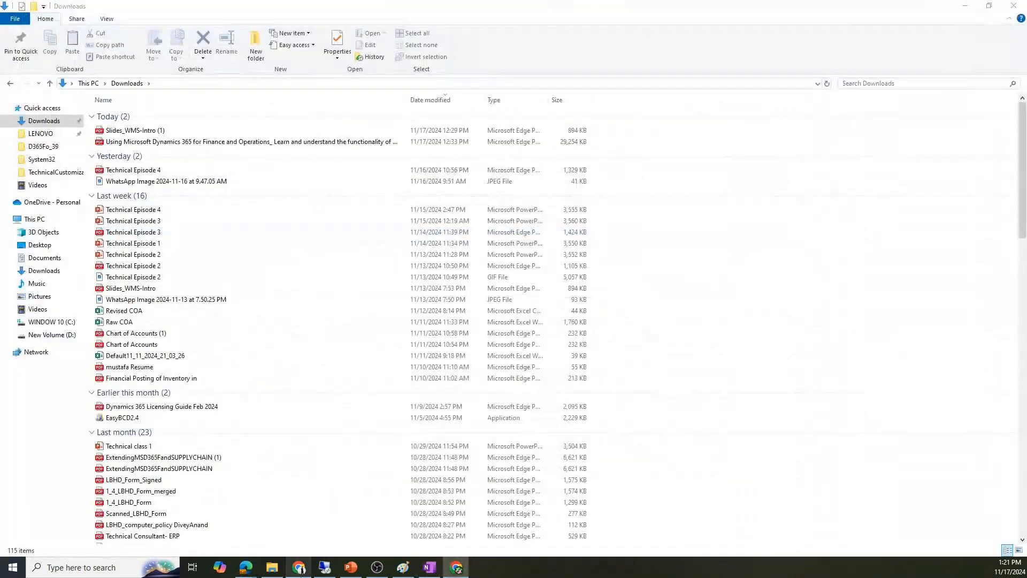
{"action": "left_click", "coordinate": [324, 567]}
{"action": "left_click", "coordinate": [104, 120]}
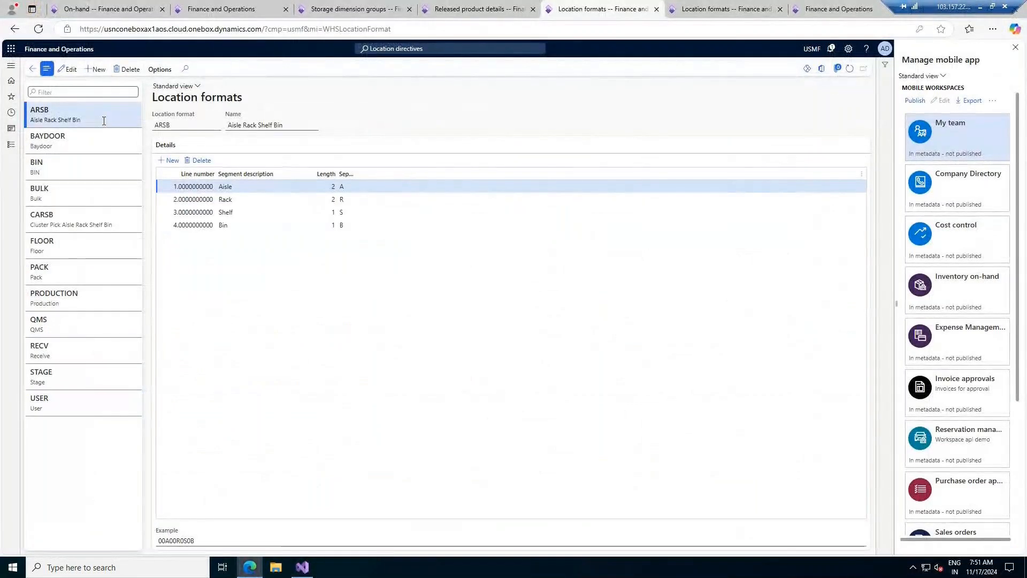
- Review segments of BAYDOOR, BIN, BULK, CARSB, FLOOR, PACK, PRODUCTION, QMS, RECV, STAGE and USER formats
{"action": "left_click", "coordinate": [98, 136]}
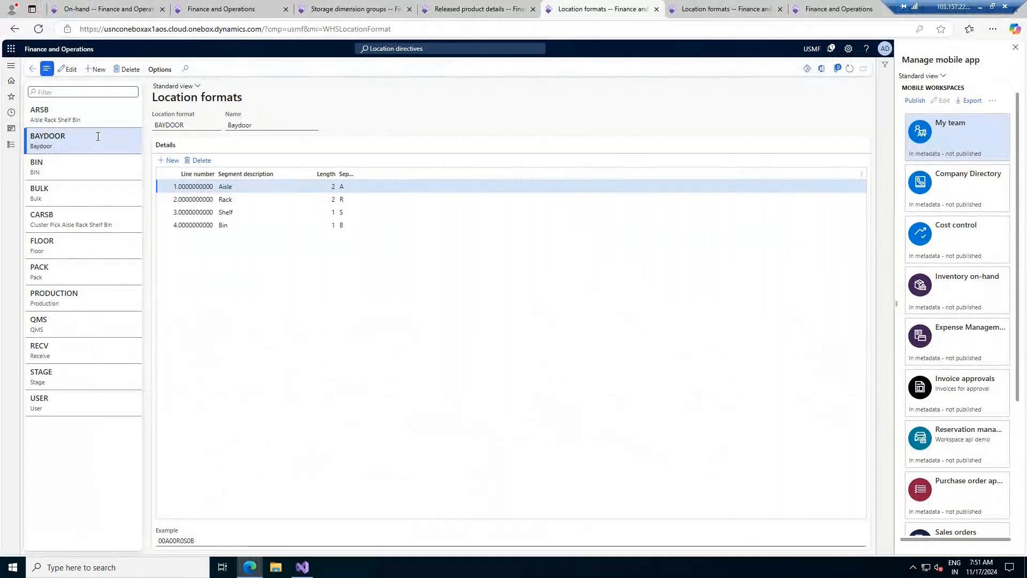
{"action": "left_click", "coordinate": [83, 166]}
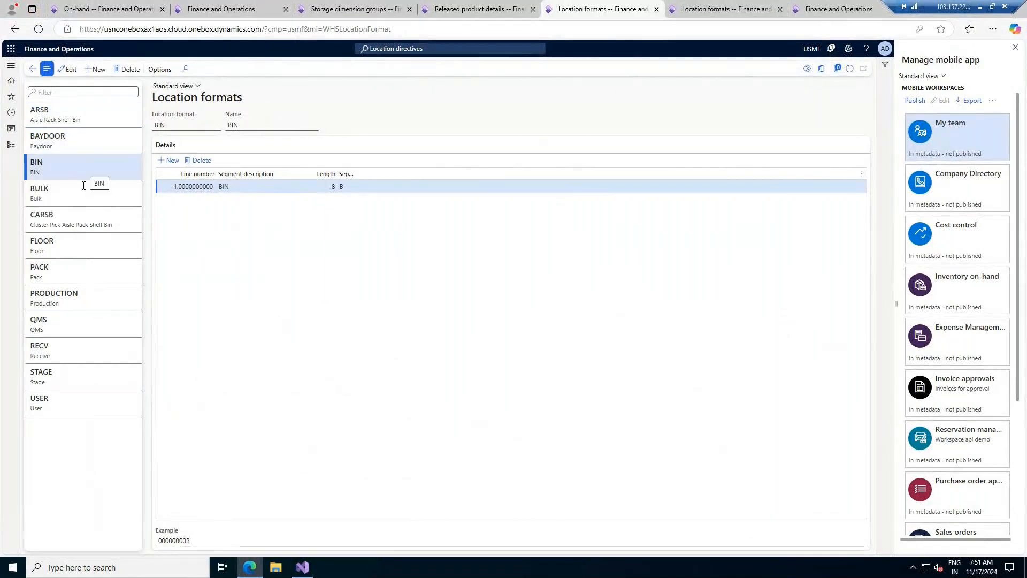
{"action": "left_click", "coordinate": [83, 187]}
{"action": "left_click", "coordinate": [80, 227]}
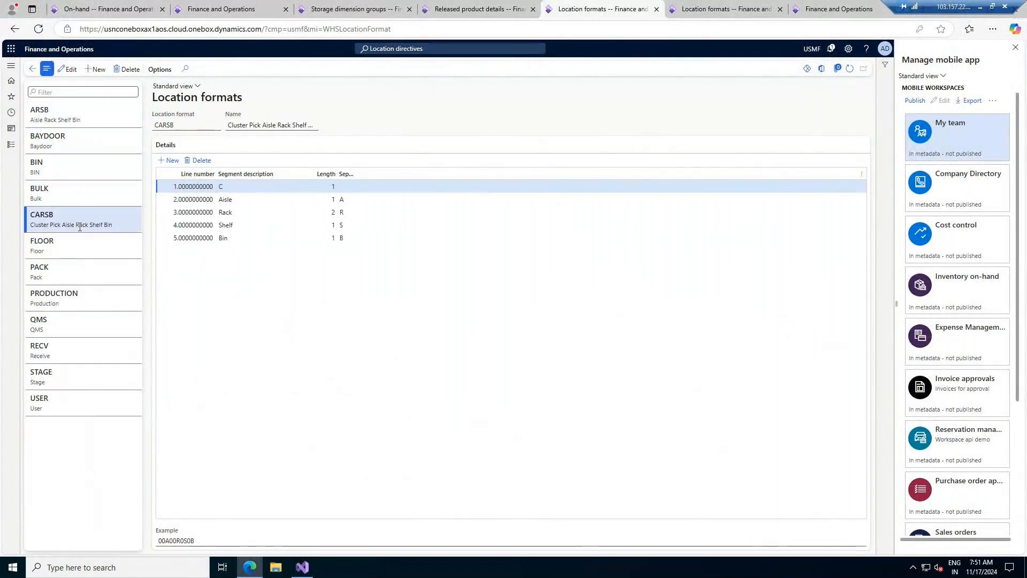
{"action": "left_click", "coordinate": [92, 251]}
{"action": "left_click", "coordinate": [89, 270]}
{"action": "left_click", "coordinate": [76, 297]}
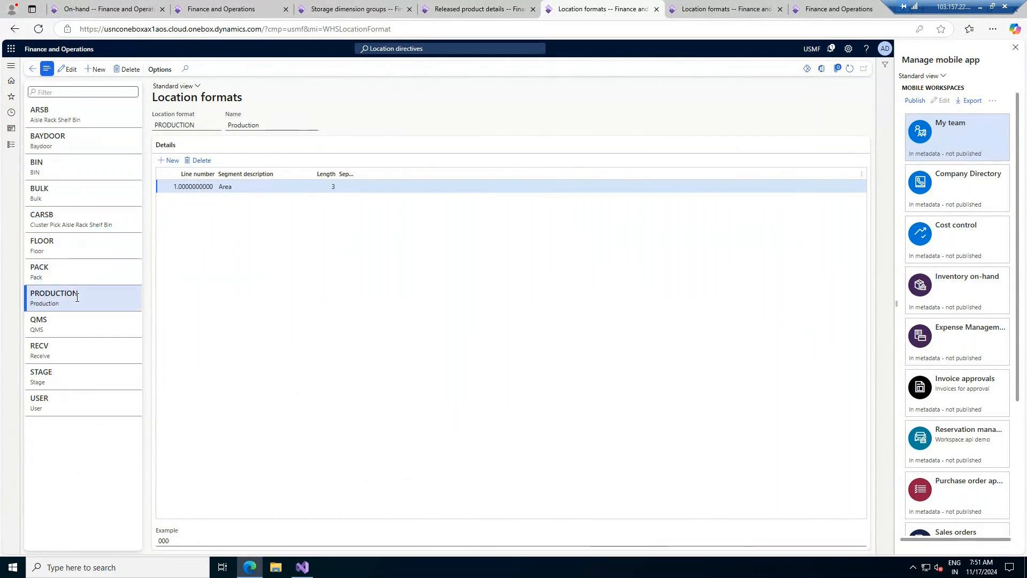
{"action": "left_click", "coordinate": [76, 325]}
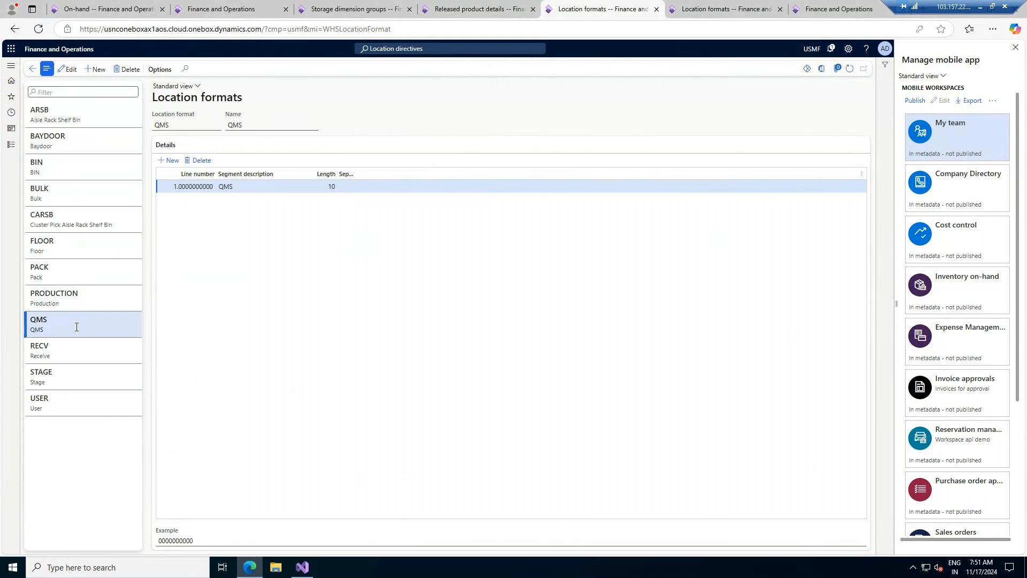
{"action": "left_click", "coordinate": [73, 354]}
{"action": "left_click", "coordinate": [73, 379]}
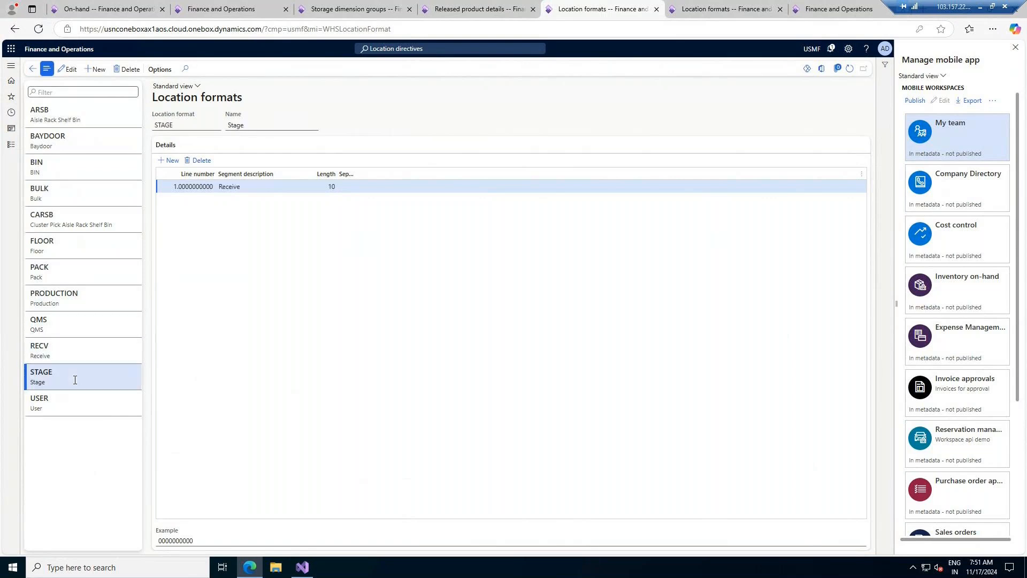
{"action": "left_click", "coordinate": [64, 406]}
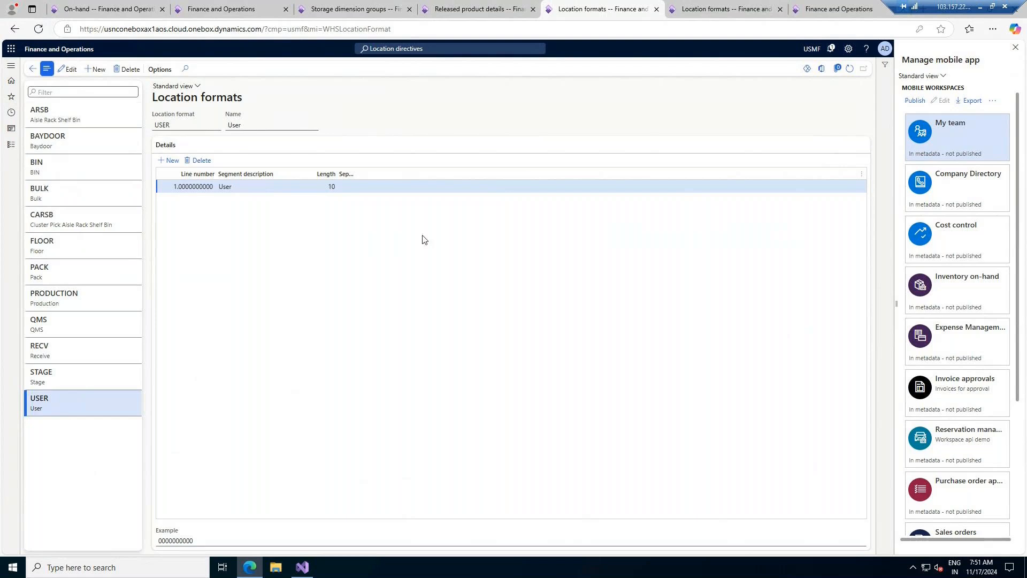
- Return to ARSB's segments, widen the Length column, and minimize the remote session
{"action": "left_click", "coordinate": [66, 112]}
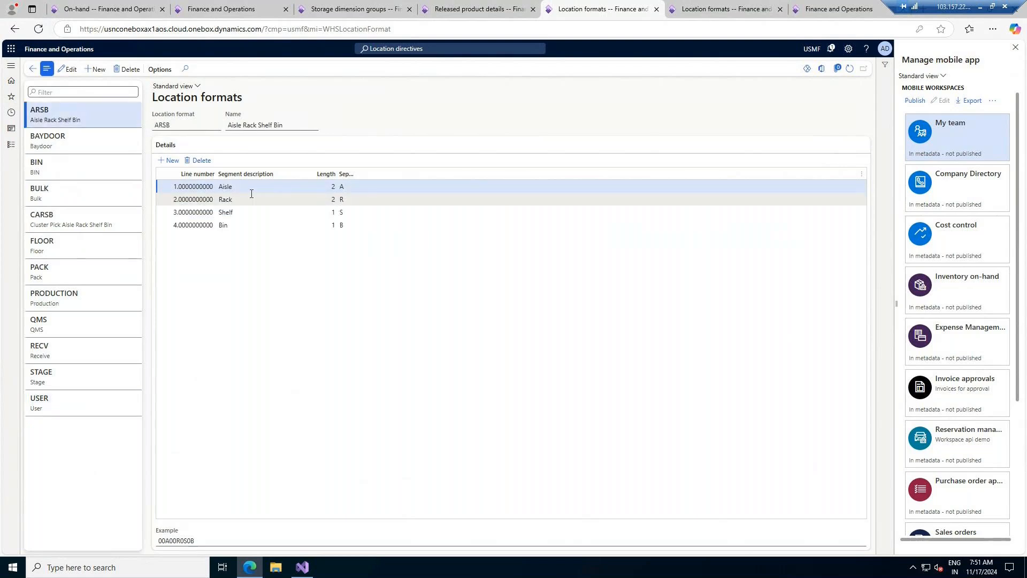
{"action": "left_click", "coordinate": [258, 191]}
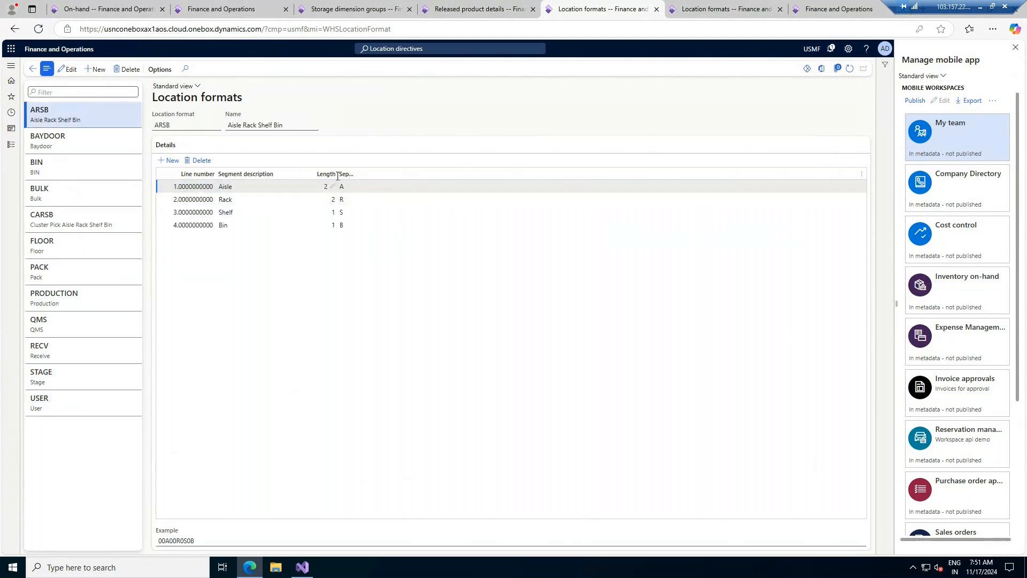
{"action": "left_click_drag", "start_coordinate": [335, 174], "coordinate": [371, 173]}
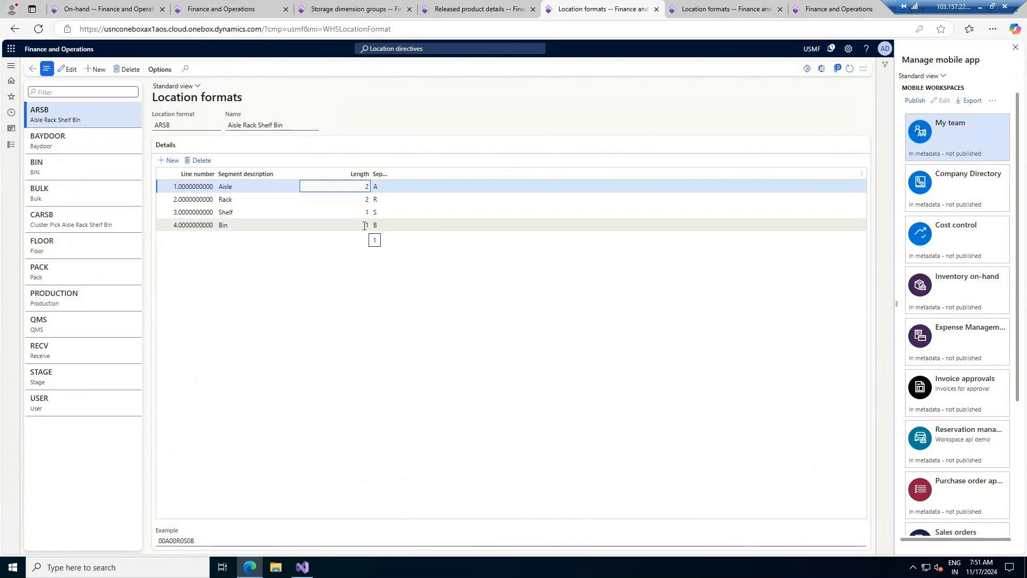
{"action": "left_click", "coordinate": [980, 7]}
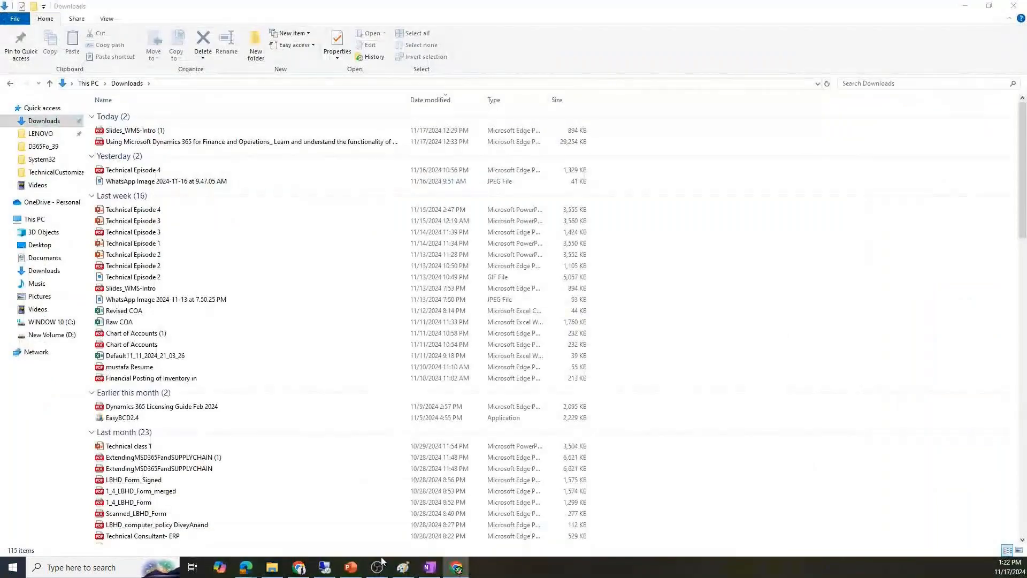
- On Warehouse Management For D365FO, draw the warehouse outline, entrance arrow and a worker
{"action": "left_click", "coordinate": [430, 567]}
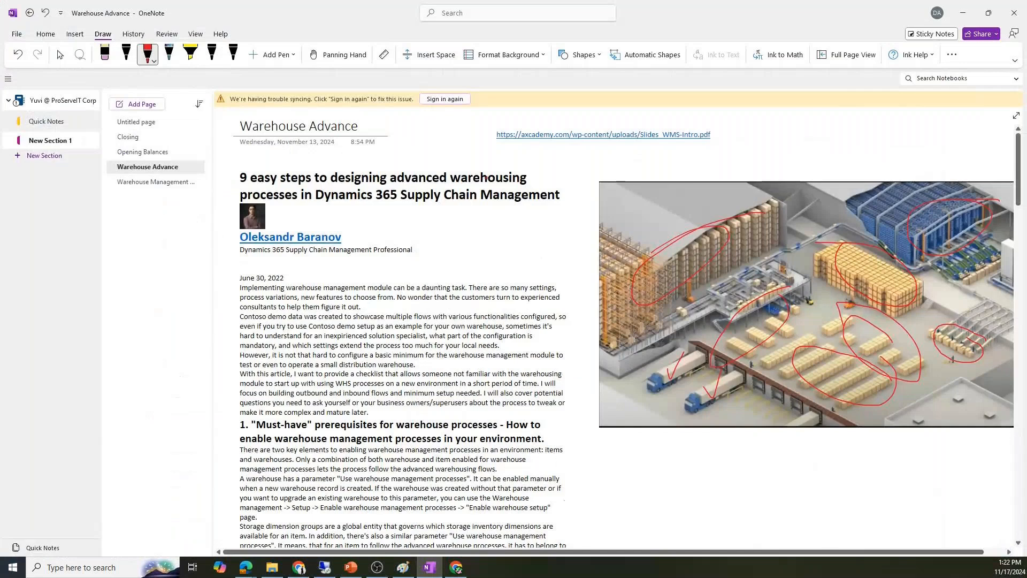
{"action": "left_click", "coordinate": [166, 183]}
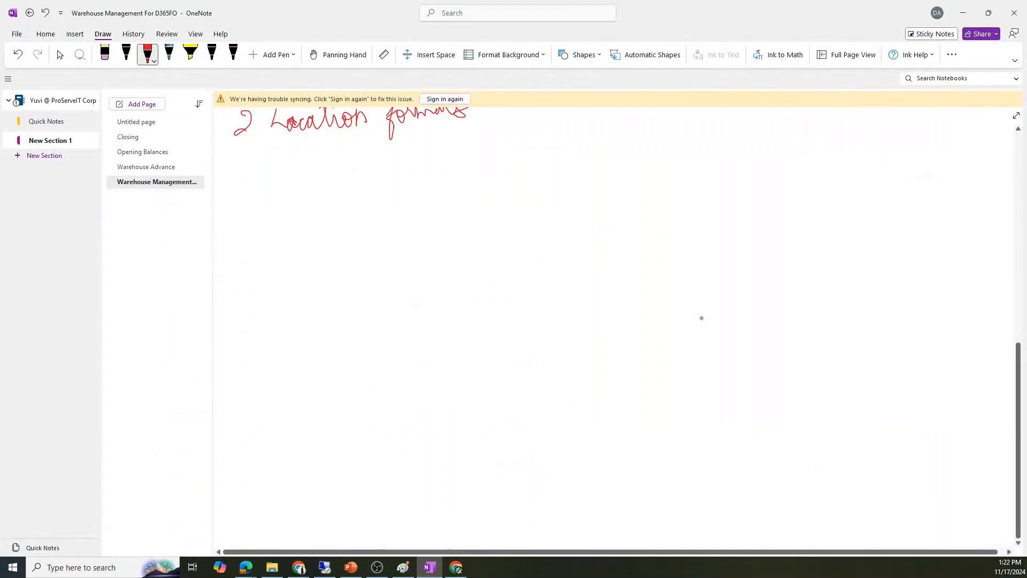
{"action": "left_click_drag", "start_coordinate": [747, 148], "coordinate": [786, 365]}
{"action": "mouse_move", "coordinate": [748, 146]}
{"action": "left_mouse_down"}
{"action": "mouse_move", "coordinate": [961, 134]}
{"action": "mouse_move", "coordinate": [1012, 243]}
{"action": "left_mouse_up"}
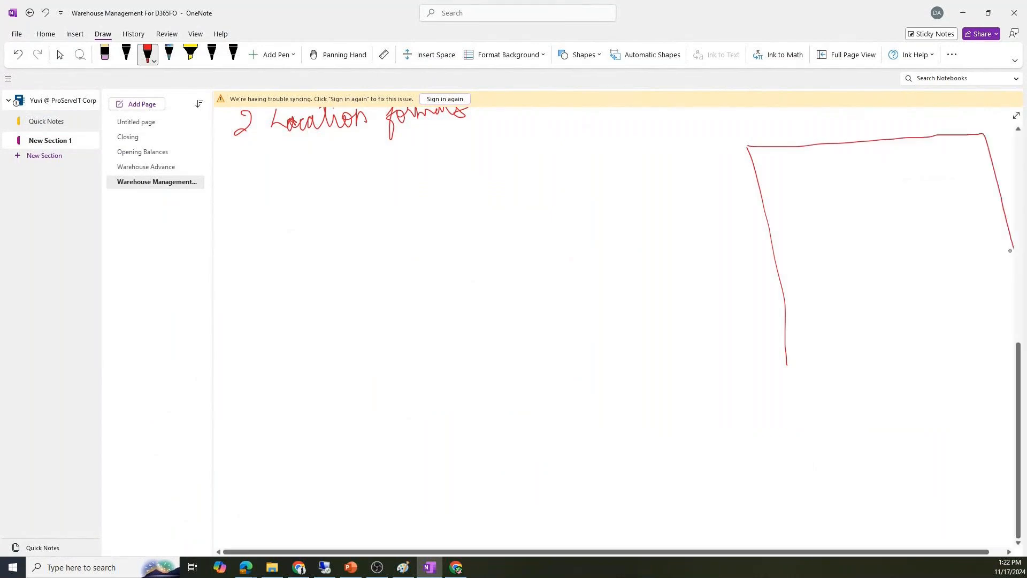
{"action": "left_click_drag", "start_coordinate": [891, 553], "coordinate": [950, 553]}
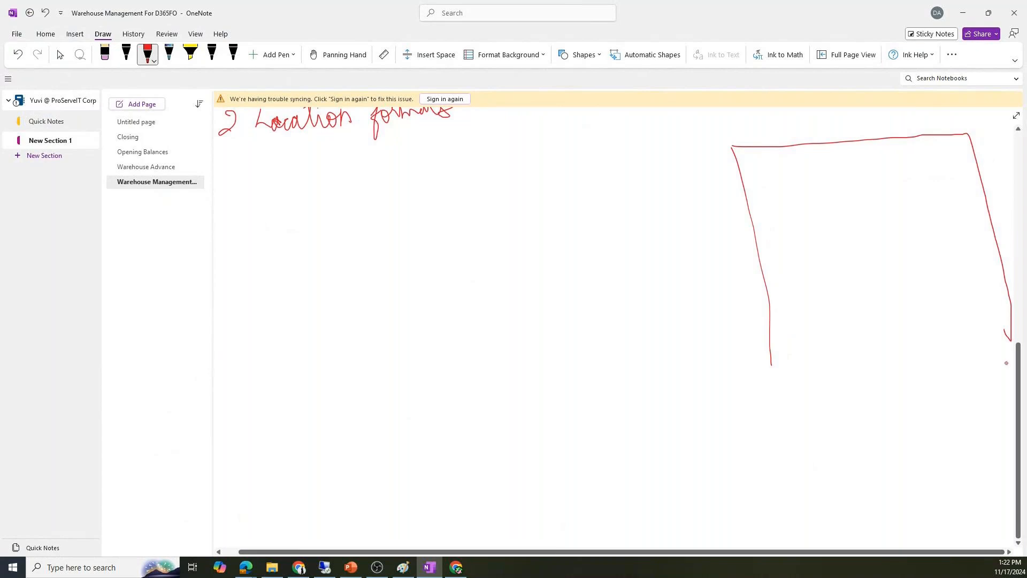
{"action": "left_click_drag", "start_coordinate": [1009, 342], "coordinate": [769, 364]}
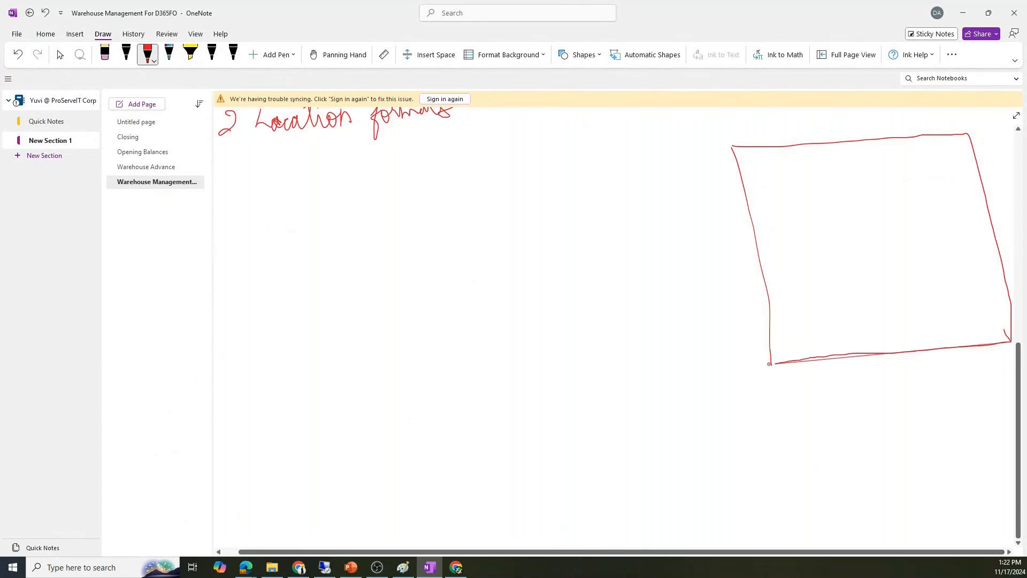
{"action": "mouse_move", "coordinate": [802, 395]}
{"action": "left_mouse_down"}
{"action": "mouse_move", "coordinate": [848, 380]}
{"action": "mouse_move", "coordinate": [845, 369]}
{"action": "left_mouse_up"}
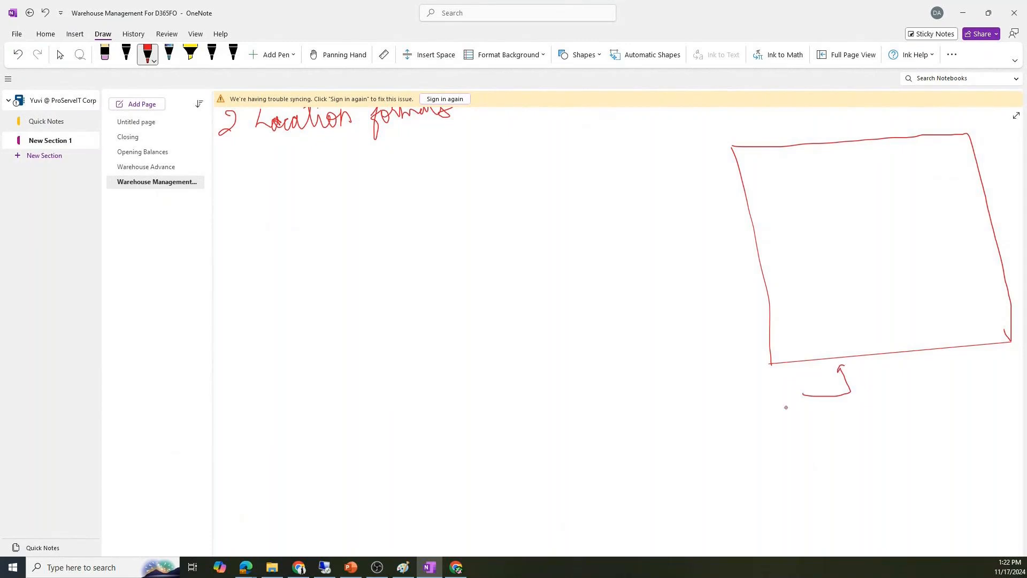
{"action": "mouse_move", "coordinate": [785, 385]}
{"action": "left_mouse_down"}
{"action": "mouse_move", "coordinate": [772, 418]}
{"action": "mouse_move", "coordinate": [789, 411]}
{"action": "mouse_move", "coordinate": [776, 398]}
{"action": "mouse_move", "coordinate": [797, 386]}
{"action": "left_mouse_up"}
- Add an inner aisle with numbered locations, an arrow, lettered locations A–C and aisle 2
{"action": "mouse_move", "coordinate": [760, 259]}
{"action": "left_mouse_down"}
{"action": "mouse_move", "coordinate": [845, 252]}
{"action": "mouse_move", "coordinate": [892, 275]}
{"action": "mouse_move", "coordinate": [910, 349]}
{"action": "left_mouse_up"}
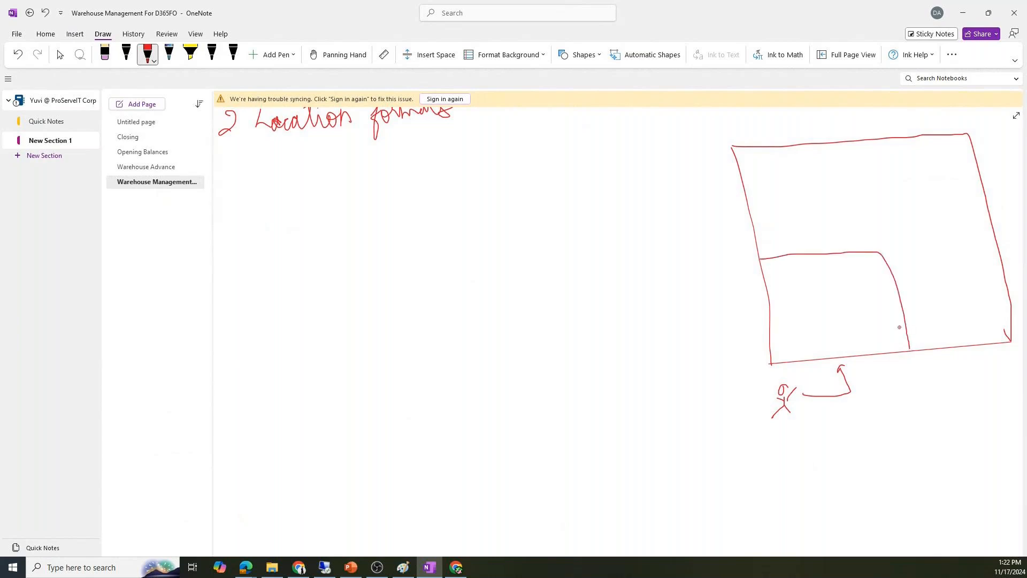
{"action": "left_click_drag", "start_coordinate": [889, 300], "coordinate": [891, 306]}
{"action": "mouse_move", "coordinate": [873, 266]}
{"action": "left_mouse_down"}
{"action": "mouse_move", "coordinate": [884, 279]}
{"action": "mouse_move", "coordinate": [855, 265]}
{"action": "mouse_move", "coordinate": [850, 278]}
{"action": "mouse_move", "coordinate": [779, 267]}
{"action": "mouse_move", "coordinate": [818, 234]}
{"action": "mouse_move", "coordinate": [912, 288]}
{"action": "mouse_move", "coordinate": [925, 348]}
{"action": "left_mouse_up"}
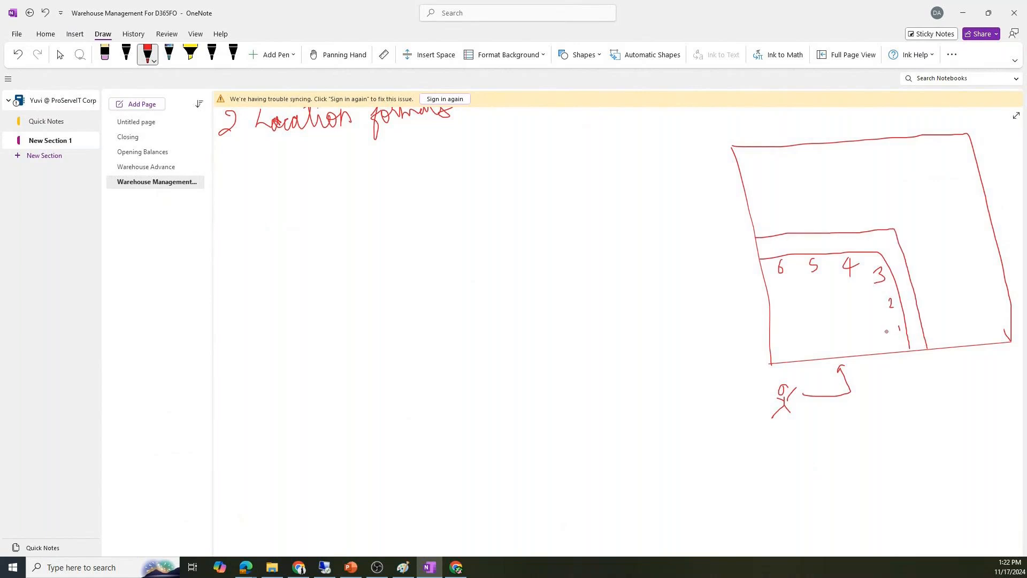
{"action": "left_click_drag", "start_coordinate": [861, 327], "coordinate": [909, 326]}
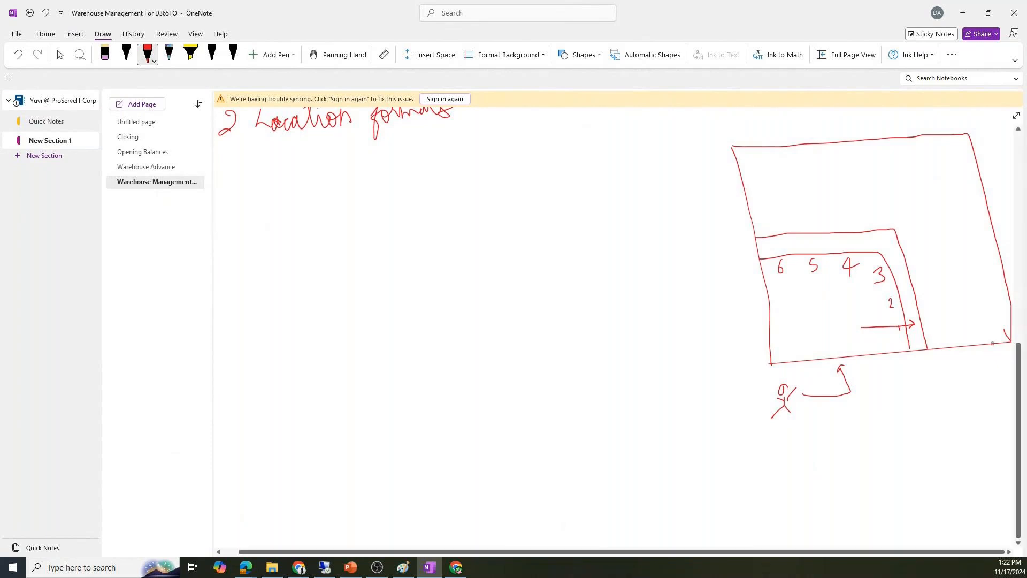
{"action": "mouse_move", "coordinate": [994, 340]}
{"action": "left_mouse_down"}
{"action": "mouse_move", "coordinate": [931, 159]}
{"action": "mouse_move", "coordinate": [744, 174]}
{"action": "left_mouse_up"}
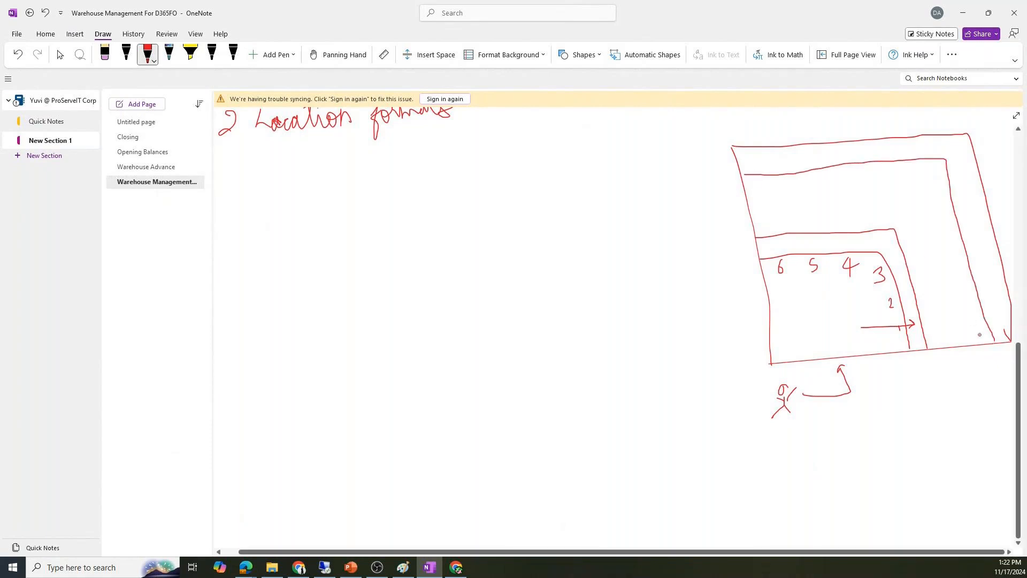
{"action": "left_click_drag", "start_coordinate": [976, 342], "coordinate": [984, 333]}
{"action": "left_click_drag", "start_coordinate": [968, 296], "coordinate": [974, 308]}
{"action": "left_click_drag", "start_coordinate": [966, 267], "coordinate": [966, 276]}
{"action": "left_click_drag", "start_coordinate": [956, 242], "coordinate": [952, 253]}
{"action": "mouse_move", "coordinate": [749, 180]}
{"action": "left_mouse_down"}
{"action": "mouse_move", "coordinate": [753, 191]}
{"action": "mouse_move", "coordinate": [768, 188]}
{"action": "left_mouse_up"}
- Add a shelf line, box, workers and their path, then tick the Location formats item
{"action": "mouse_move", "coordinate": [989, 322]}
{"action": "left_mouse_down"}
{"action": "mouse_move", "coordinate": [1010, 319]}
{"action": "mouse_move", "coordinate": [992, 220]}
{"action": "left_mouse_up"}
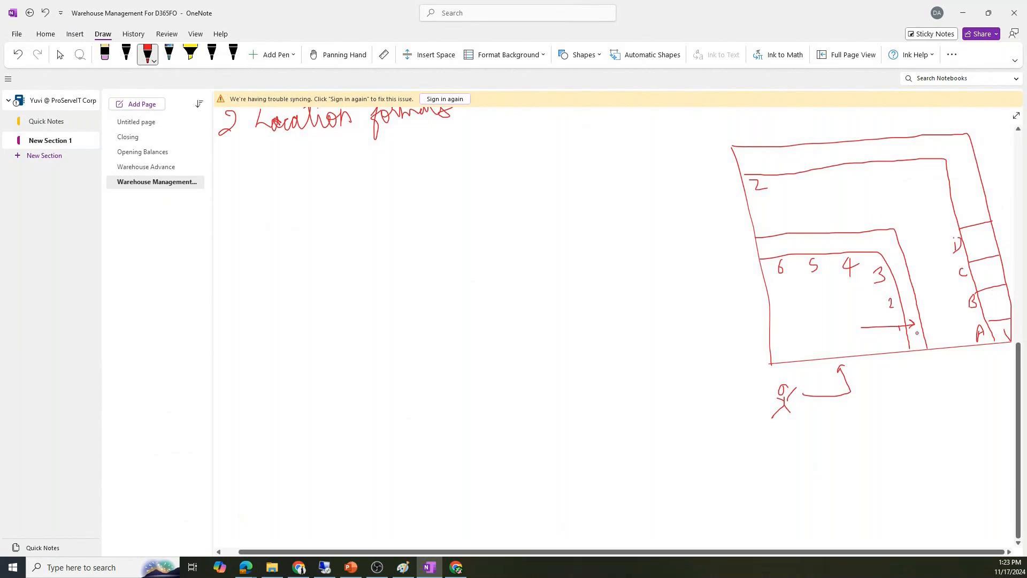
{"action": "mouse_move", "coordinate": [907, 309]}
{"action": "left_mouse_down"}
{"action": "mouse_move", "coordinate": [920, 329]}
{"action": "mouse_move", "coordinate": [910, 337]}
{"action": "left_mouse_up"}
{"action": "mouse_move", "coordinate": [934, 309]}
{"action": "left_mouse_down"}
{"action": "mouse_move", "coordinate": [942, 317]}
{"action": "mouse_move", "coordinate": [936, 309]}
{"action": "mouse_move", "coordinate": [931, 340]}
{"action": "mouse_move", "coordinate": [944, 330]}
{"action": "left_mouse_up"}
{"action": "mouse_move", "coordinate": [944, 274]}
{"action": "left_mouse_down"}
{"action": "mouse_move", "coordinate": [937, 295]}
{"action": "mouse_move", "coordinate": [954, 278]}
{"action": "left_mouse_up"}
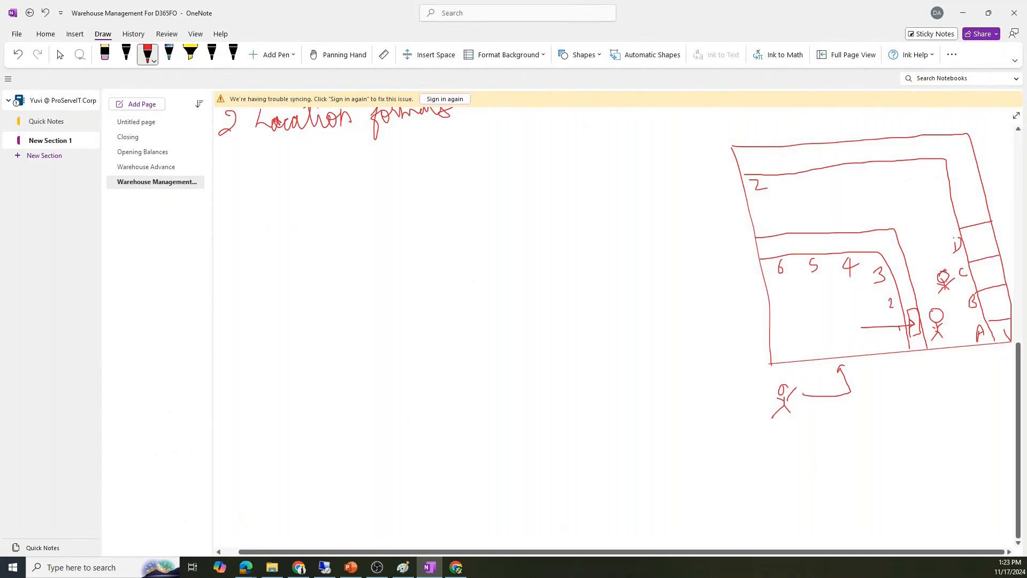
{"action": "mouse_move", "coordinate": [944, 271]}
{"action": "left_mouse_down"}
{"action": "mouse_move", "coordinate": [915, 170]}
{"action": "mouse_move", "coordinate": [928, 172]}
{"action": "mouse_move", "coordinate": [899, 178]}
{"action": "mouse_move", "coordinate": [907, 173]}
{"action": "left_mouse_up"}
{"action": "mouse_move", "coordinate": [895, 137]}
{"action": "left_mouse_down"}
{"action": "mouse_move", "coordinate": [904, 158]}
{"action": "mouse_move", "coordinate": [934, 158]}
{"action": "left_mouse_up"}
{"action": "left_click_drag", "start_coordinate": [336, 135], "coordinate": [391, 127]}
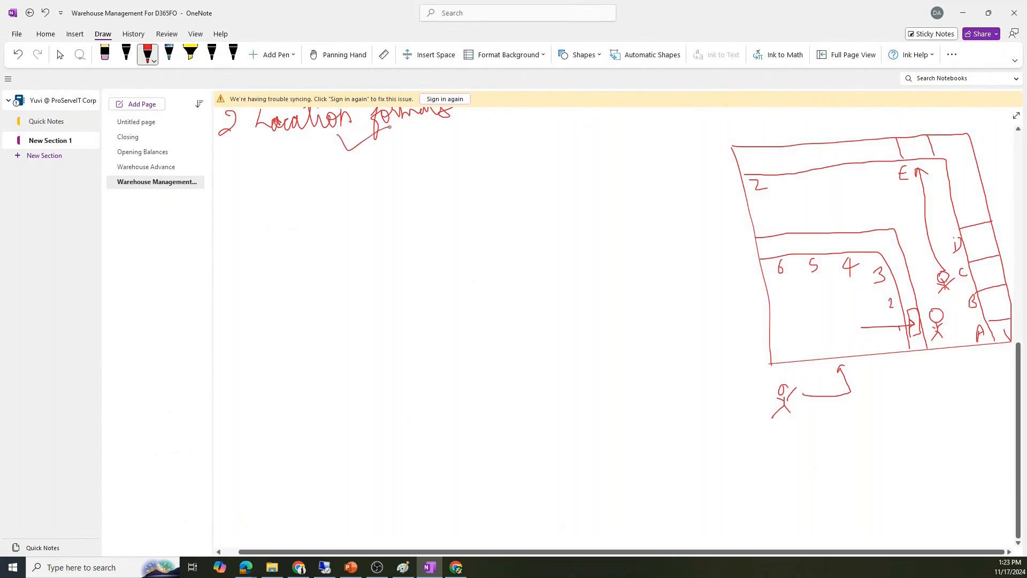
{"action": "left_click", "coordinate": [962, 13]}
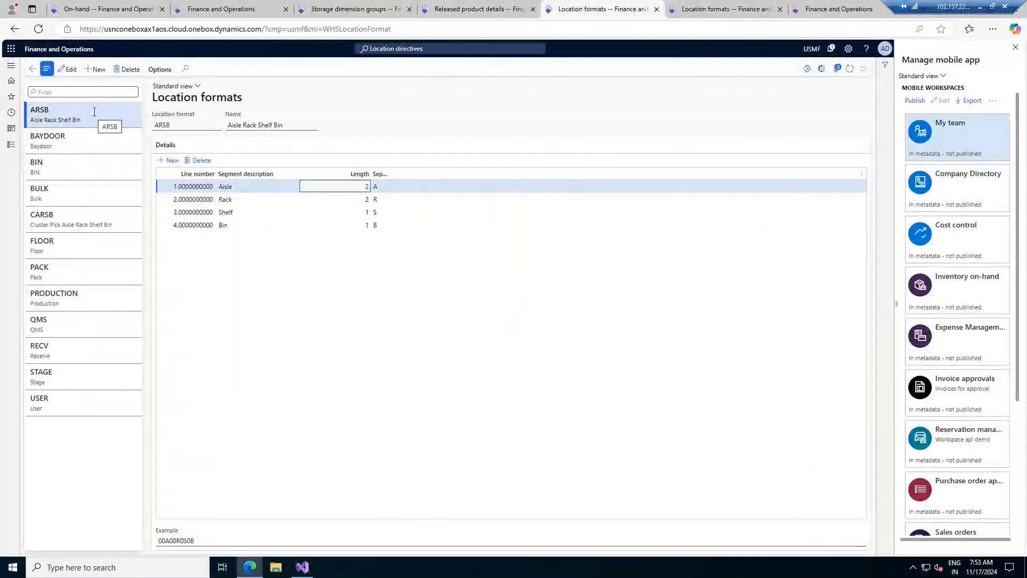
- Review the segments of USMF location formats BAYDOOR, BIN, BULK, CARSB and FLOOR
{"action": "left_click", "coordinate": [89, 140]}
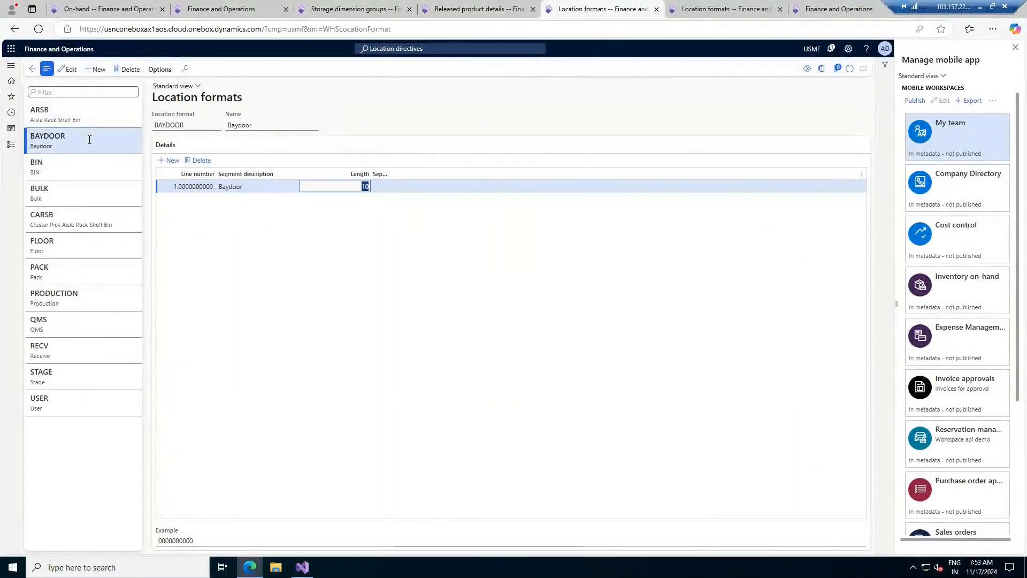
{"action": "left_click", "coordinate": [73, 168]}
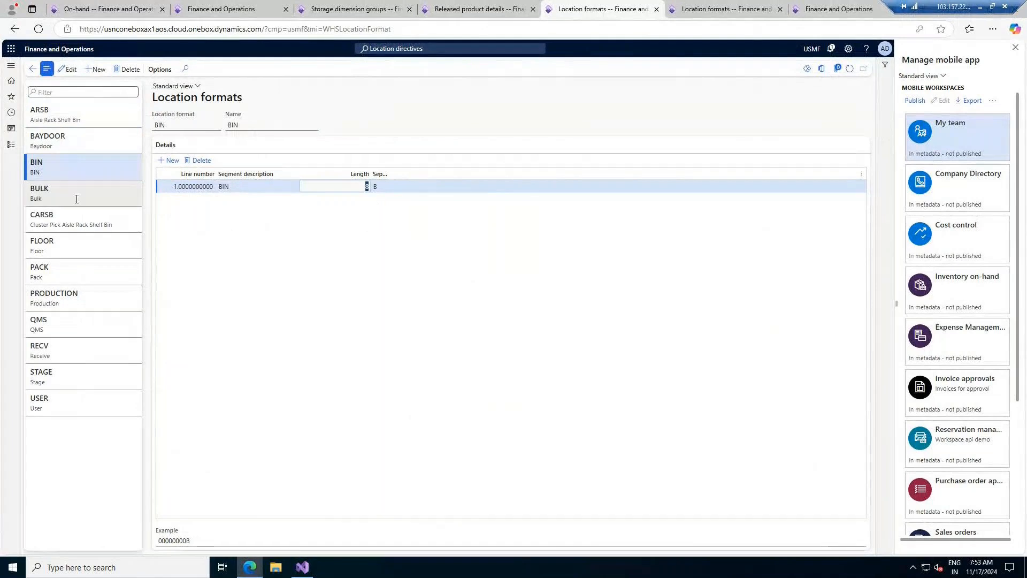
{"action": "left_click", "coordinate": [75, 195]}
{"action": "left_click", "coordinate": [75, 224]}
{"action": "left_click", "coordinate": [75, 252]}
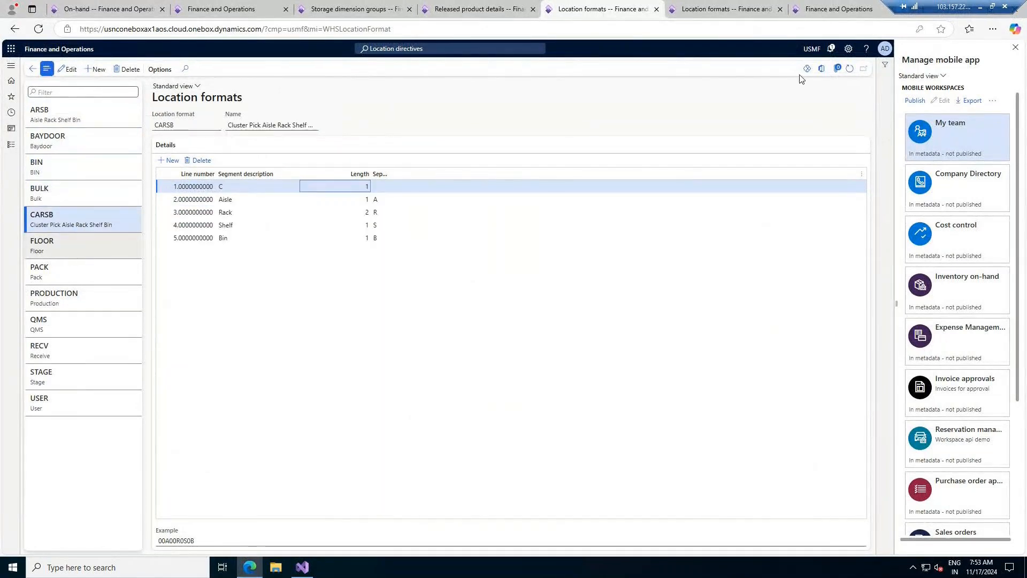
{"action": "left_click", "coordinate": [820, 69]}
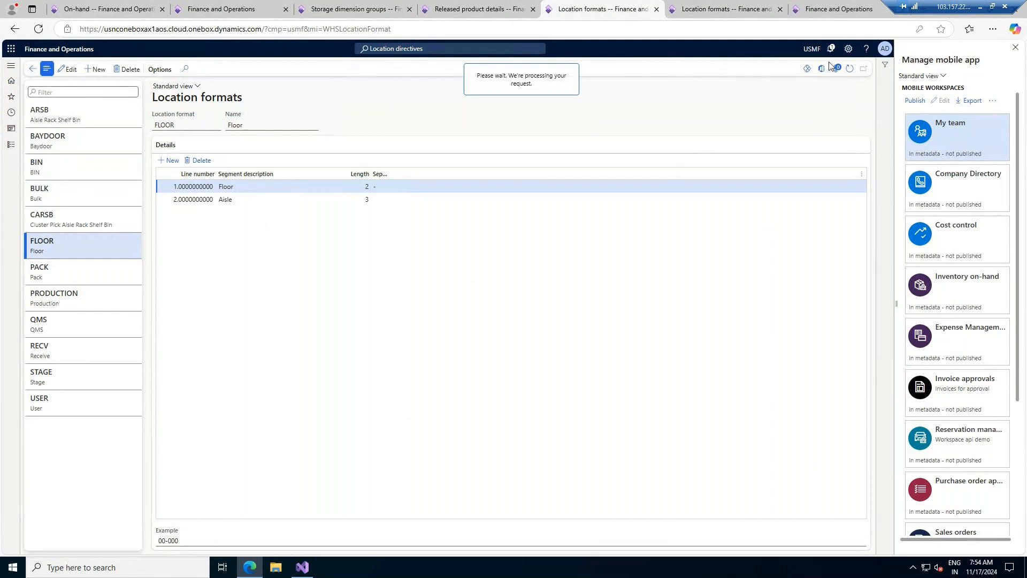
- Go to T001's Location formats page and start a new location format
{"action": "left_click", "coordinate": [726, 9]}
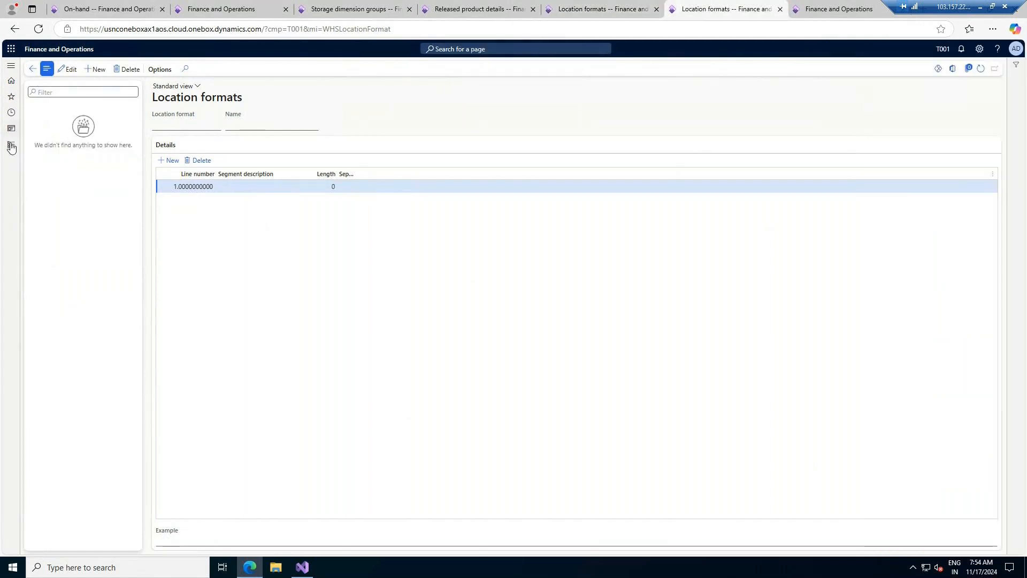
{"action": "left_click", "coordinate": [620, 8]}
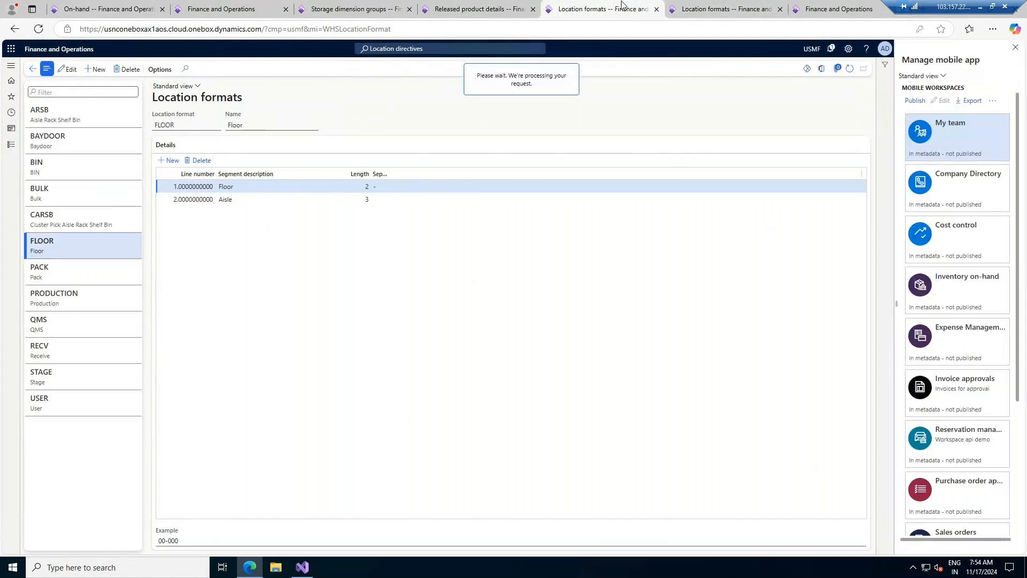
{"action": "left_click", "coordinate": [428, 8]}
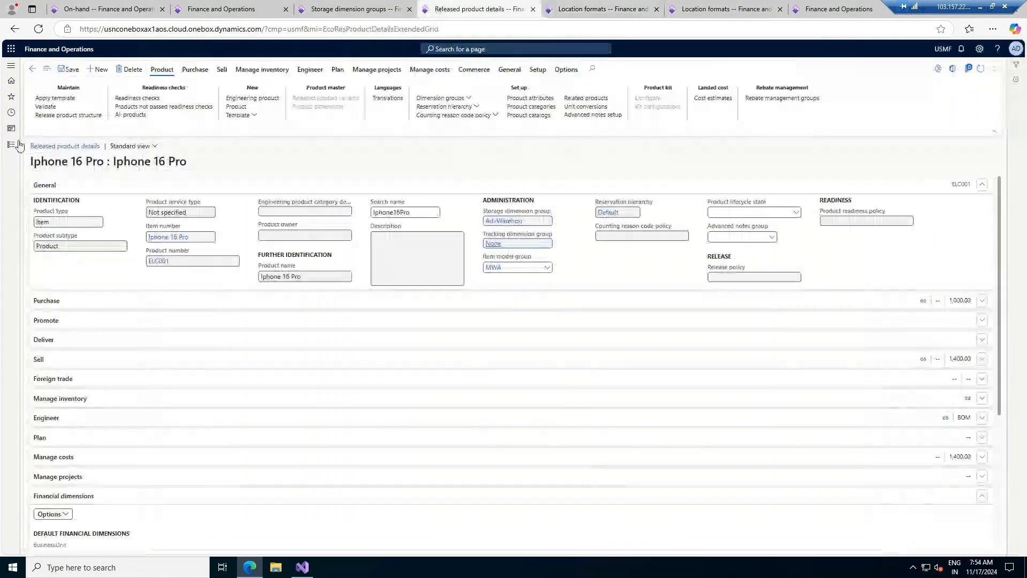
{"action": "left_click", "coordinate": [18, 144]}
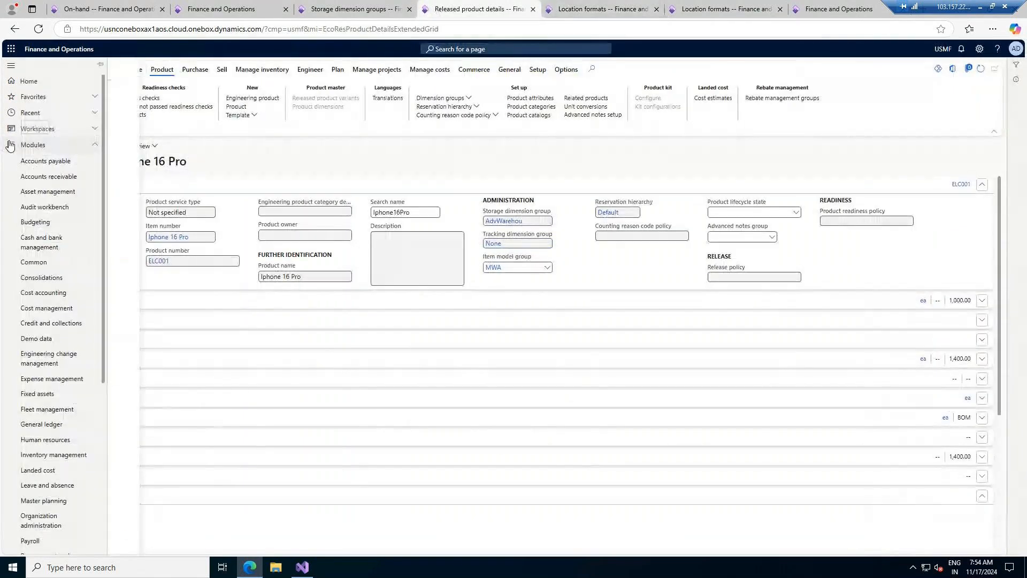
{"action": "left_click", "coordinate": [47, 131]}
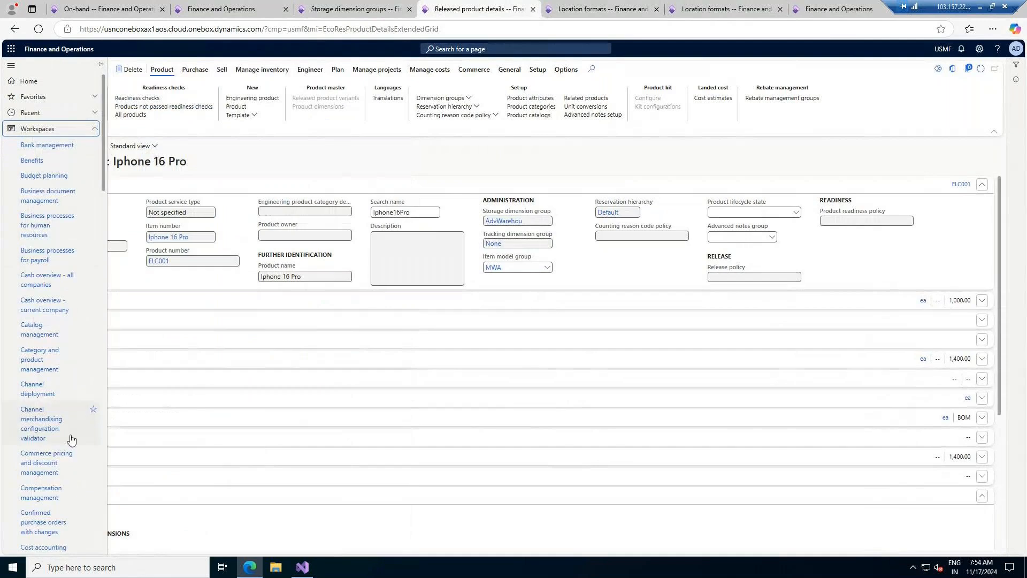
{"action": "scroll", "coordinate": [57, 447], "scroll_direction": "down", "scroll_amount": 2}
{"action": "left_click", "coordinate": [61, 499]}
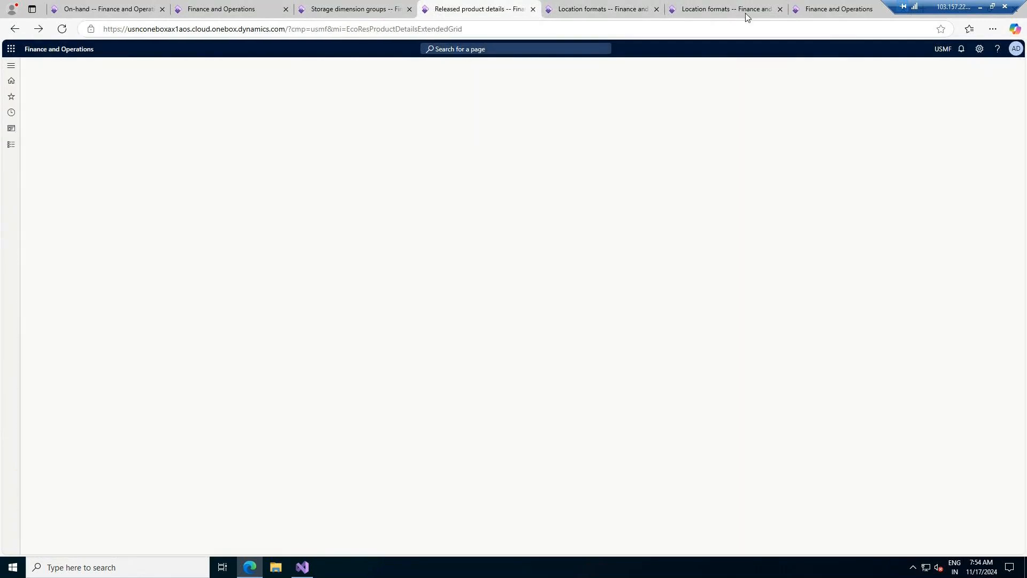
{"action": "left_click", "coordinate": [738, 5]}
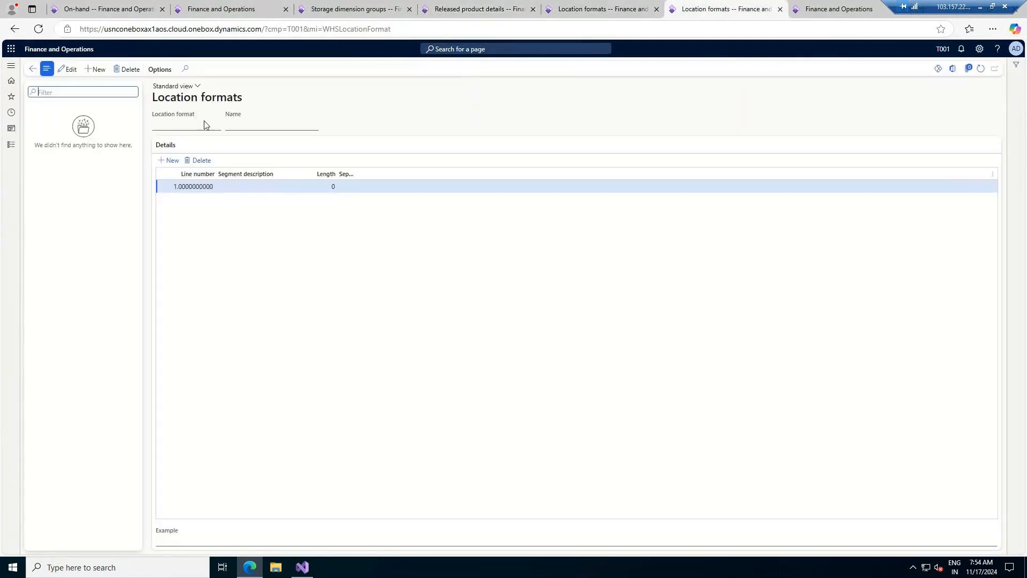
{"action": "left_click", "coordinate": [96, 70]}
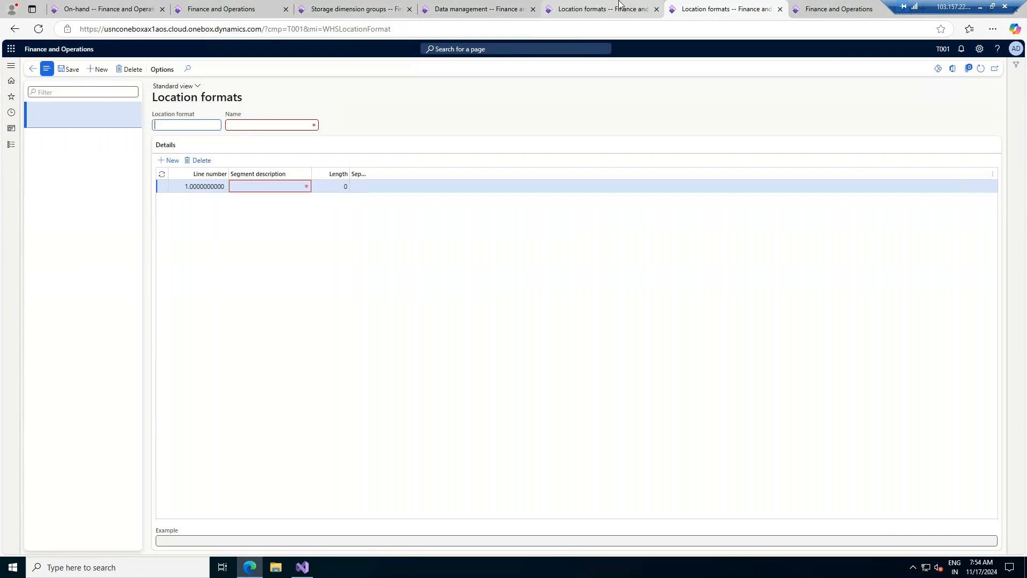
- Check the BAYDOOR, BIN and FLOOR segment lengths and separators in USMF, then bring up the warehouse mobile menu
{"action": "left_click", "coordinate": [604, 10]}
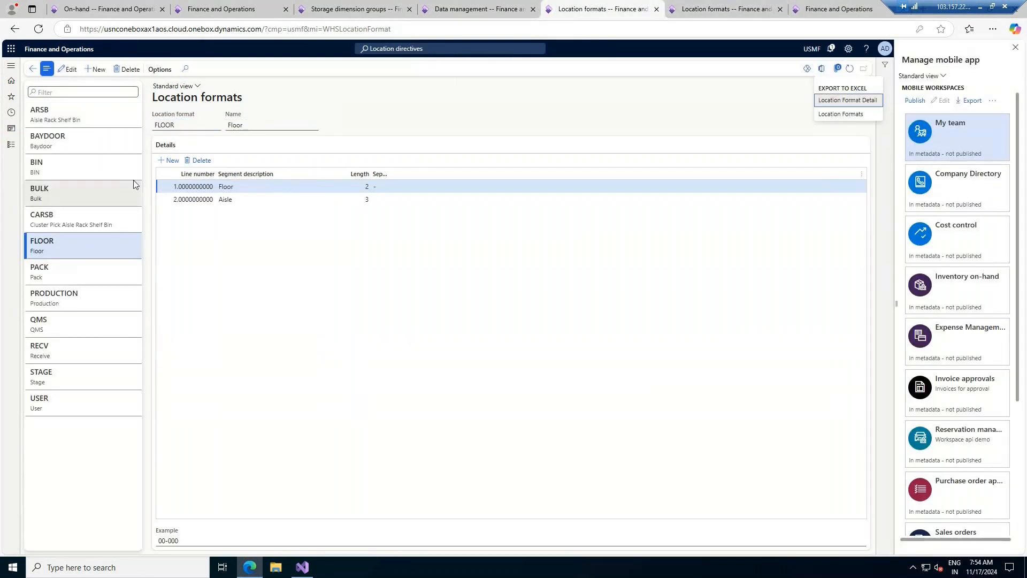
{"action": "left_click", "coordinate": [91, 135]}
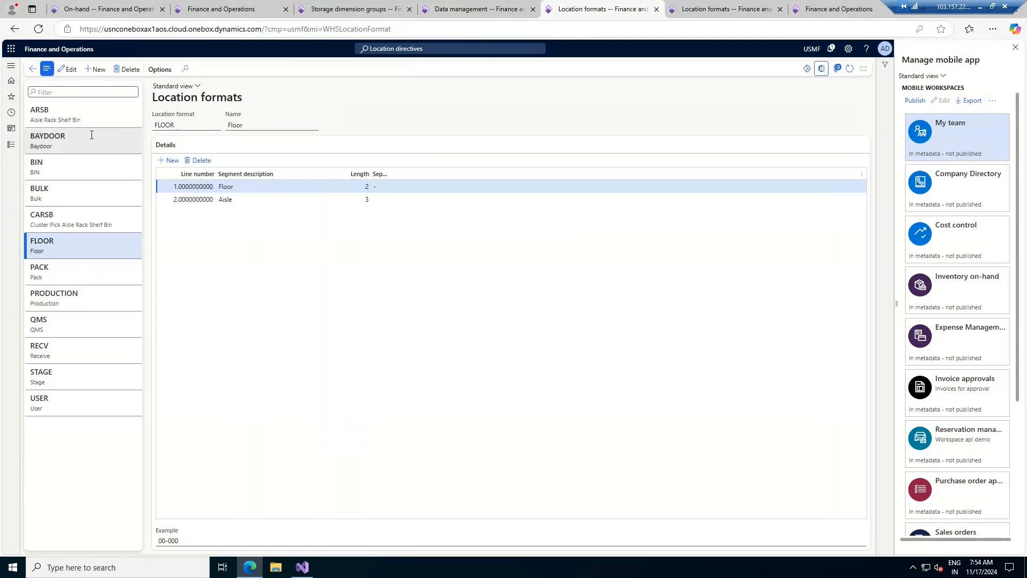
{"action": "left_click", "coordinate": [92, 135]}
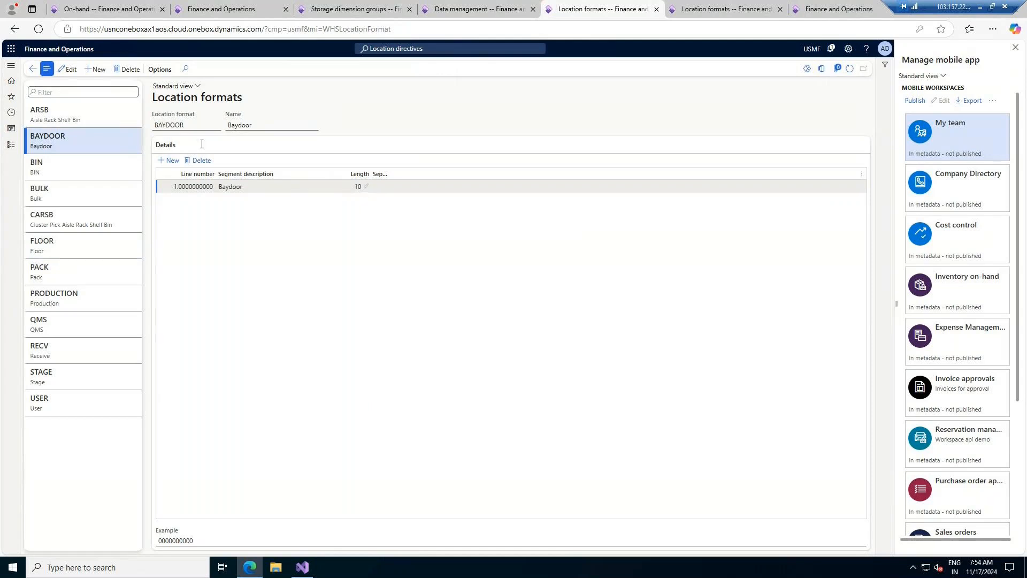
{"action": "left_click", "coordinate": [68, 169]}
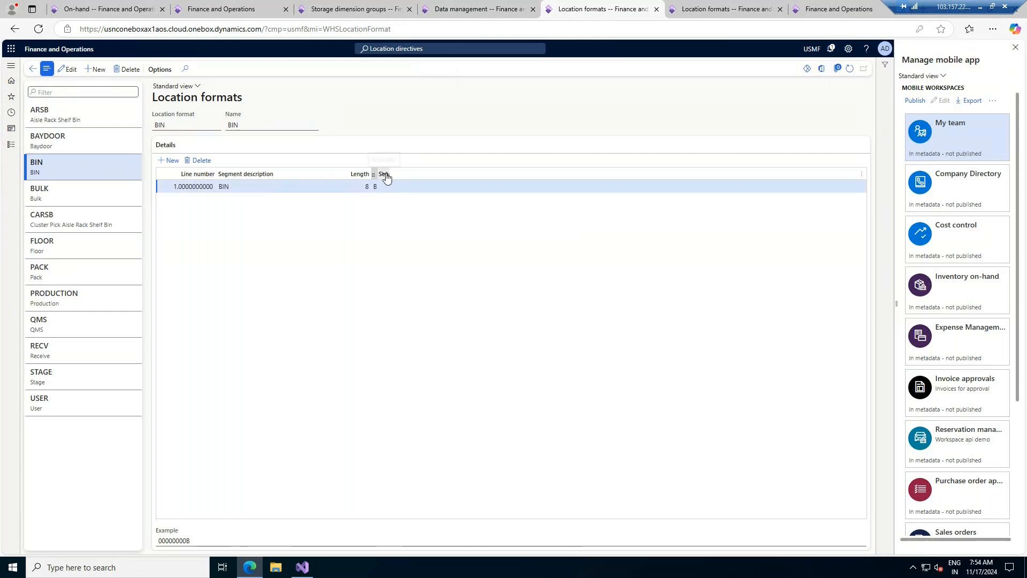
{"action": "left_click_drag", "start_coordinate": [388, 173], "coordinate": [490, 173]}
{"action": "left_click_drag", "start_coordinate": [371, 173], "coordinate": [407, 173]}
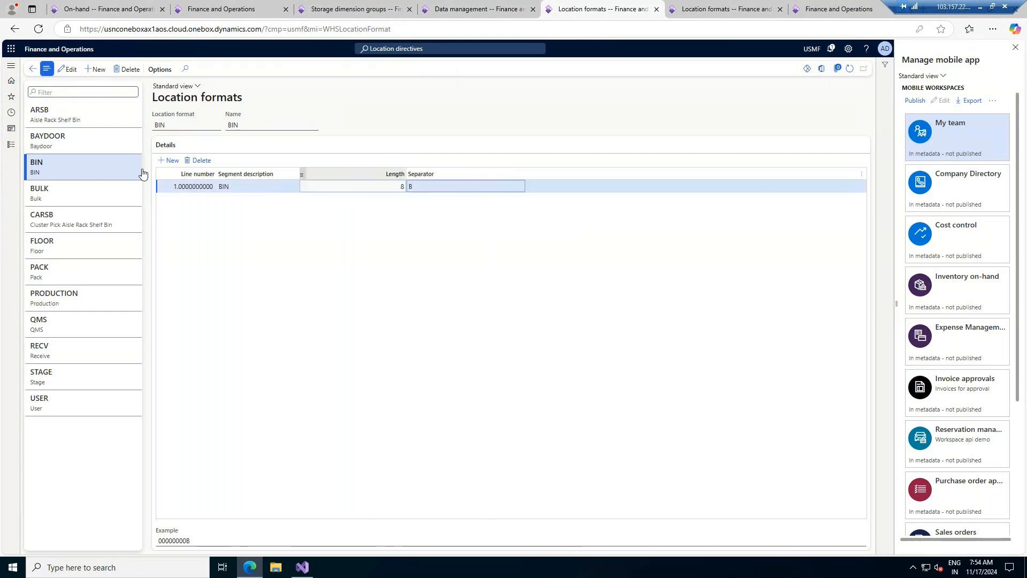
{"action": "left_click", "coordinate": [82, 246]}
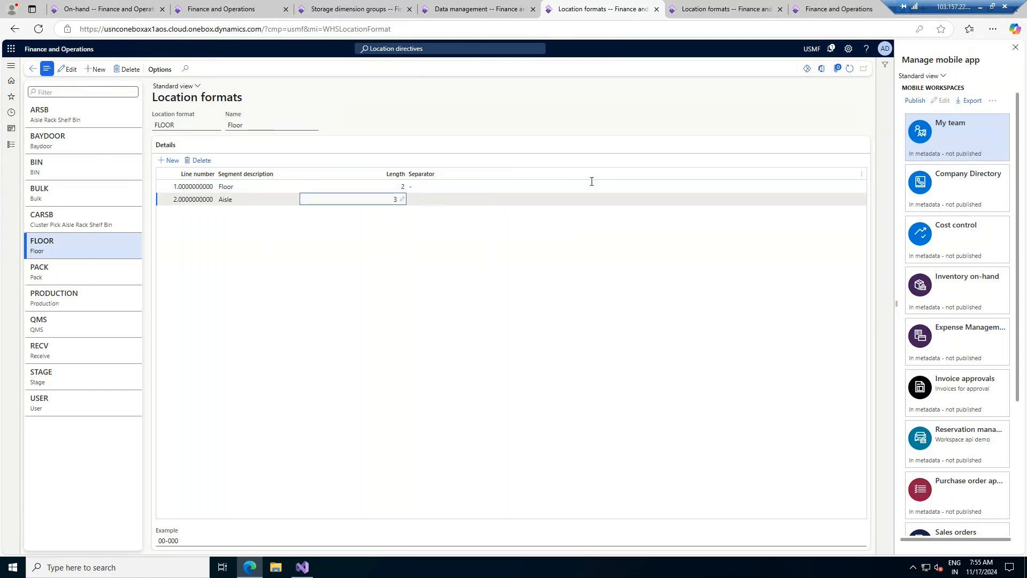
{"action": "left_click", "coordinate": [744, 4]}
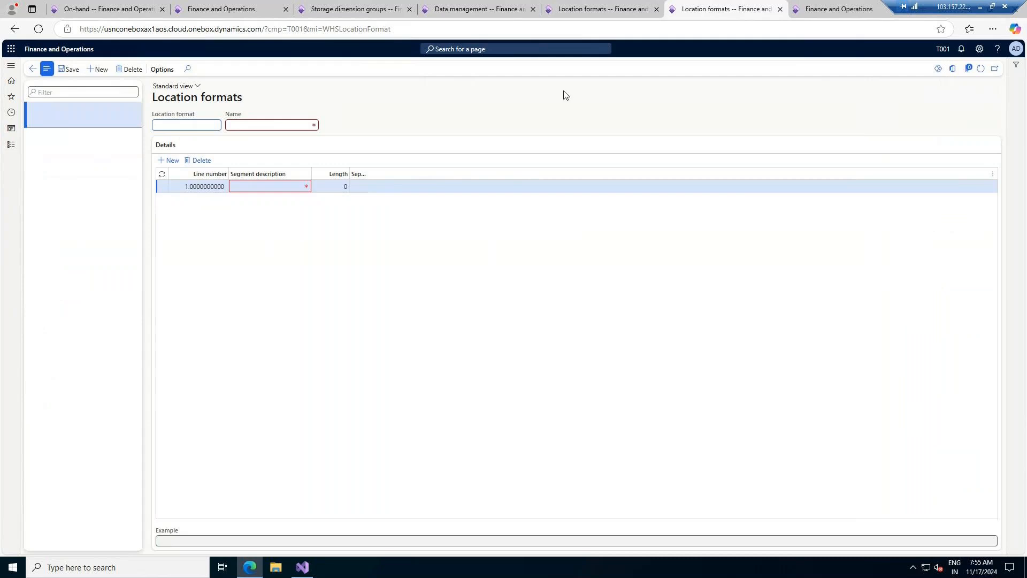
{"action": "left_click", "coordinate": [811, 9]}
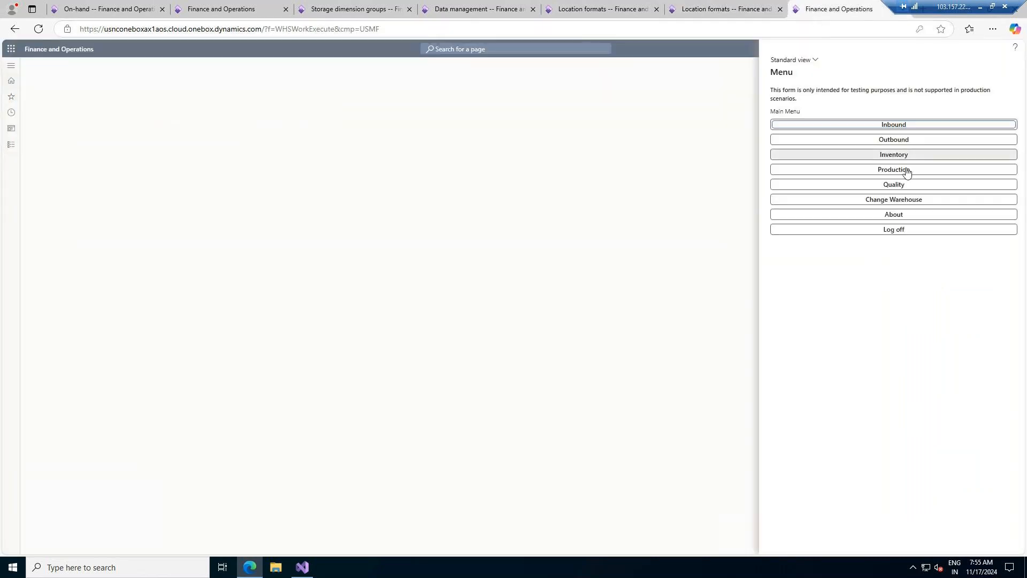
- Create the copy-into-legal-entity project CopyLocationFormat and search entities for 'location'
{"action": "left_click", "coordinate": [476, 7]}
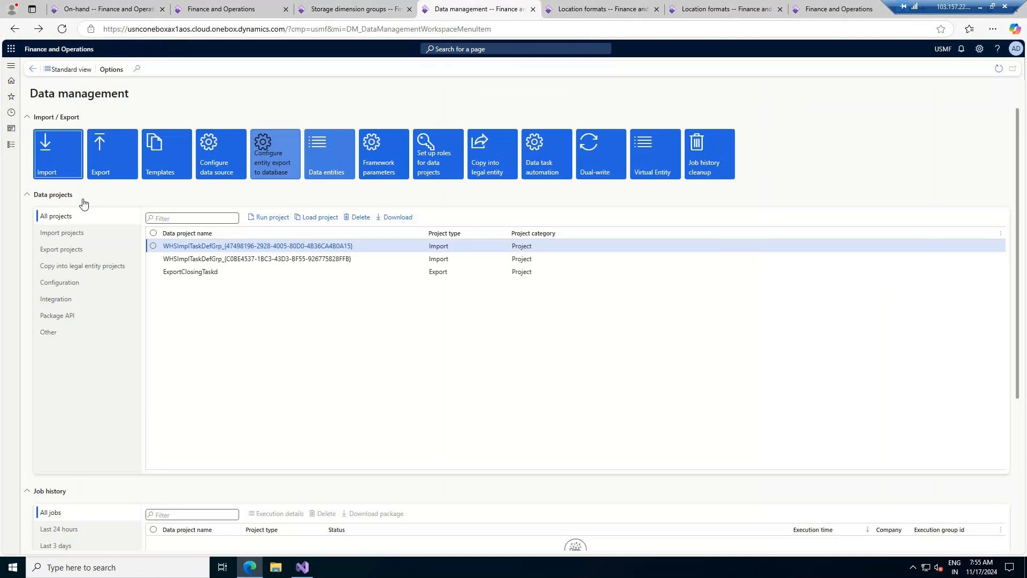
{"action": "left_click", "coordinate": [501, 152]}
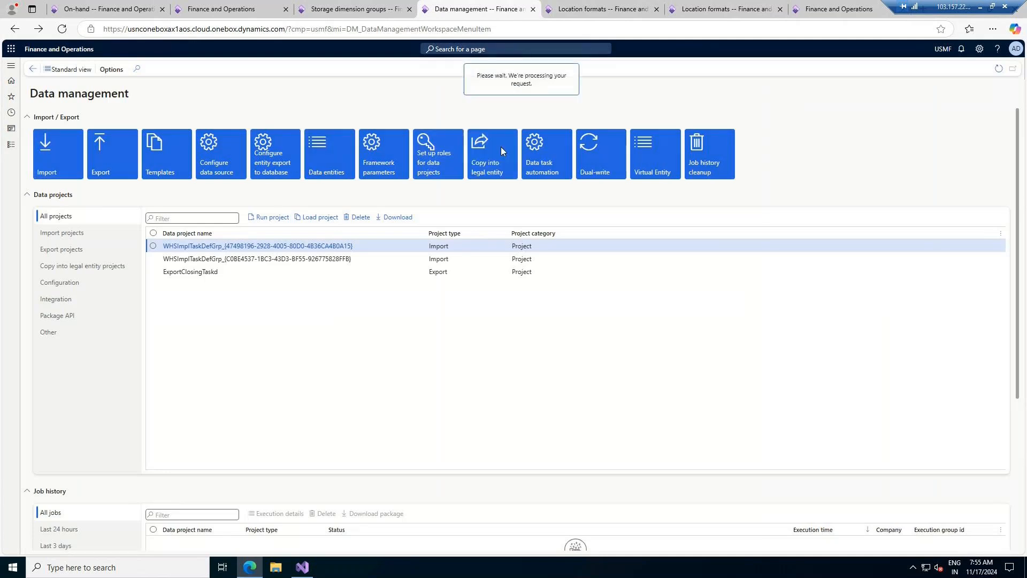
{"action": "left_click", "coordinate": [91, 213]}
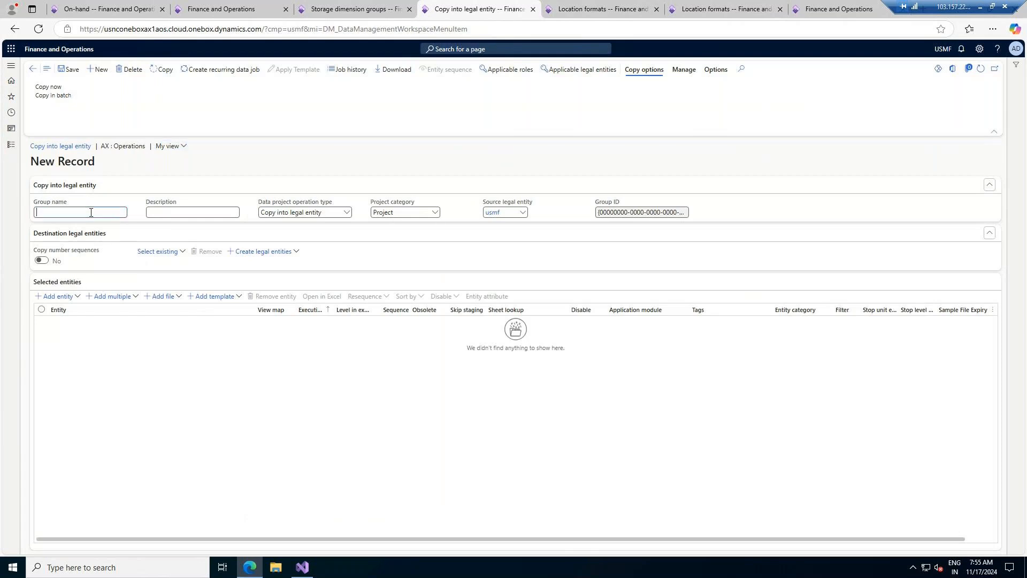
{"action": "type", "text": "CopyLocationFormat"}
{"action": "key", "text": "Tab"}
{"action": "left_click", "coordinate": [77, 296]}
{"action": "type", "text": "location"}
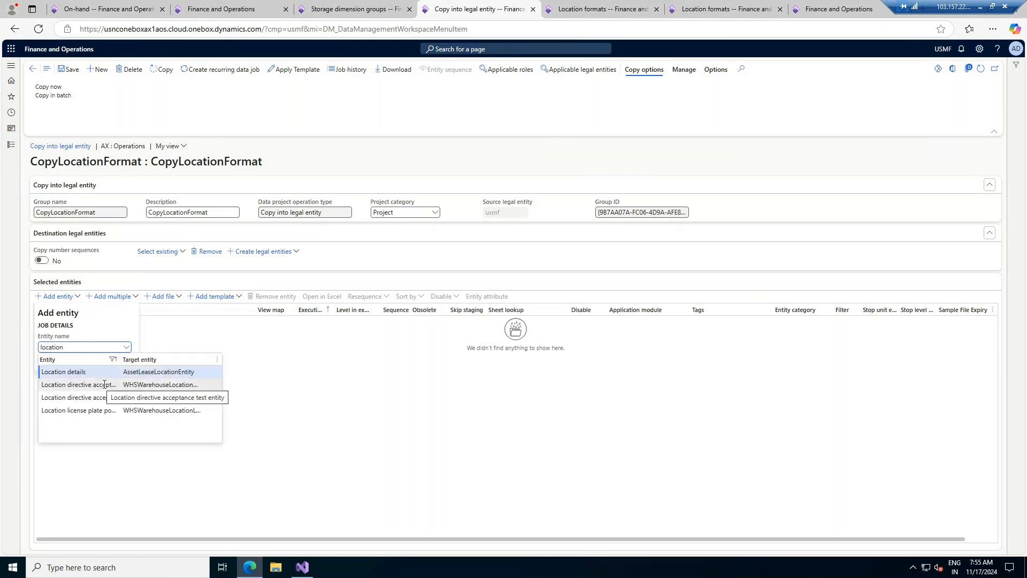
{"action": "left_click", "coordinate": [714, 14]}
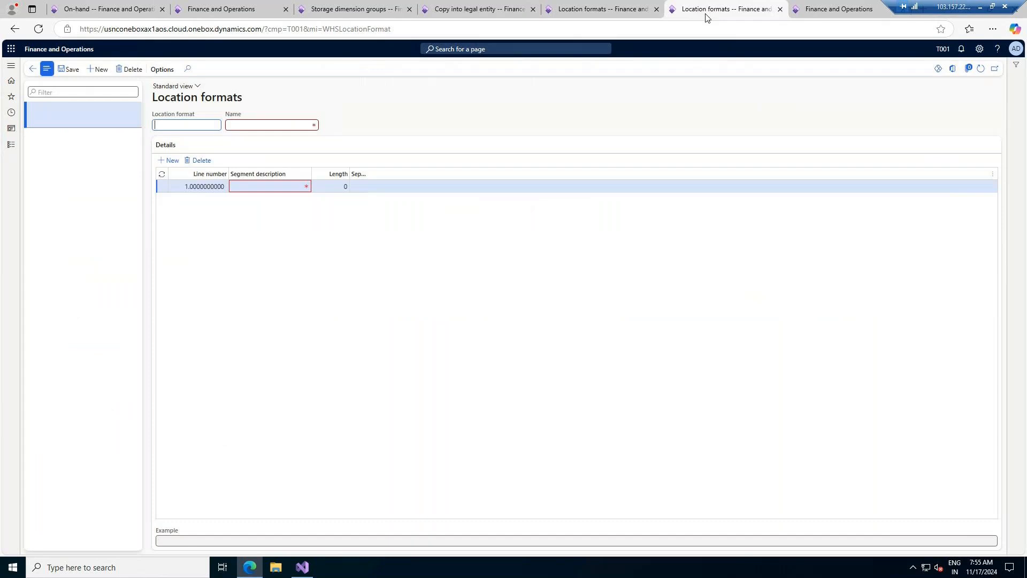
{"action": "left_click", "coordinate": [608, 13]}
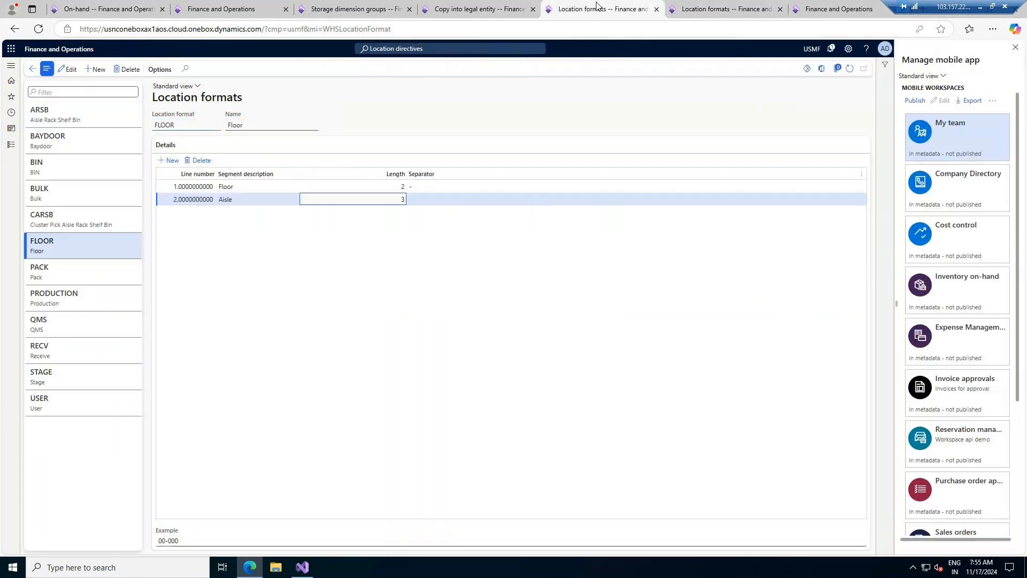
{"action": "left_click", "coordinate": [820, 69]}
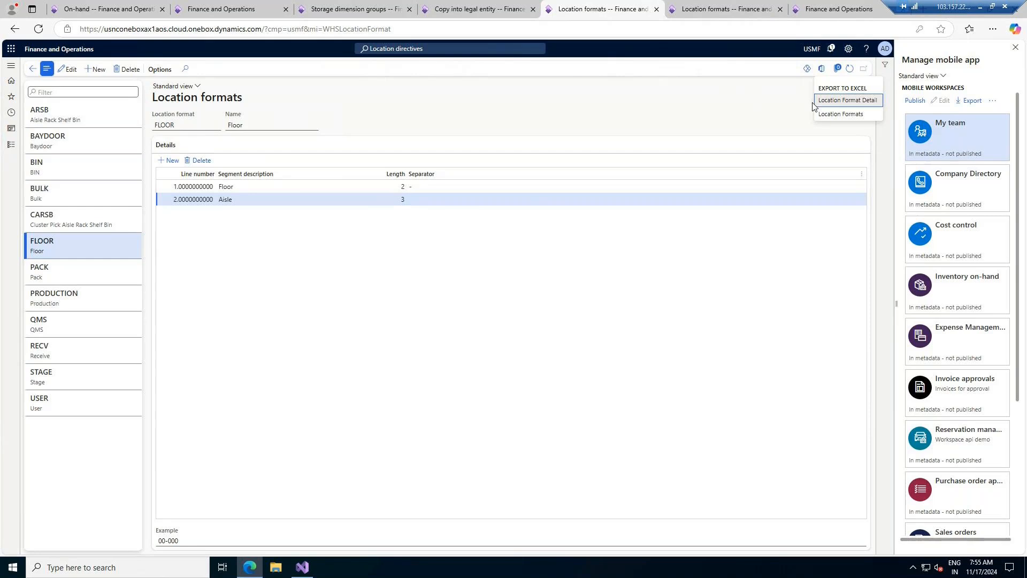
{"action": "left_click", "coordinate": [713, 4]}
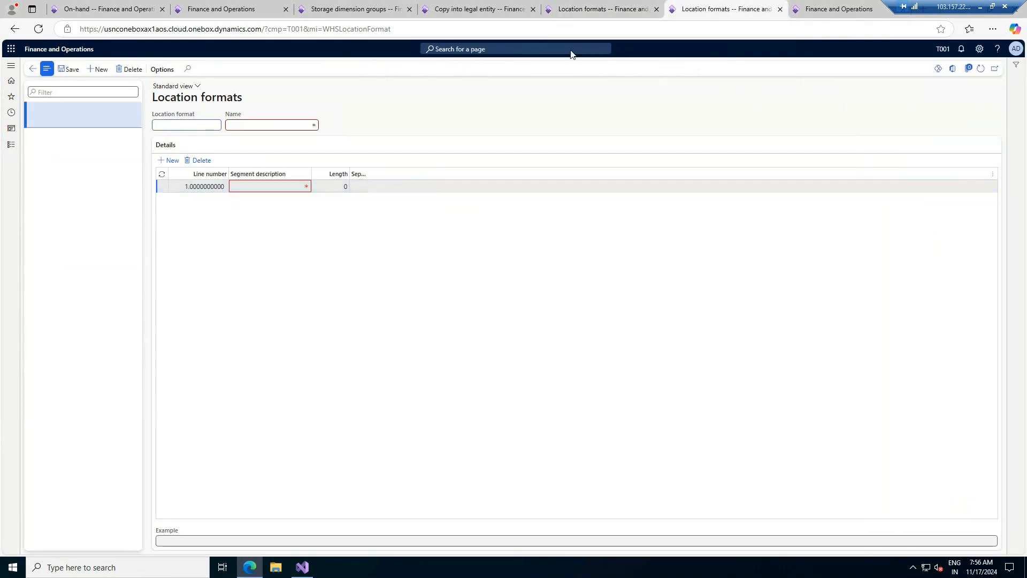
{"action": "key", "text": "ctrl+Tab"}
{"action": "left_click", "coordinate": [492, 9]}
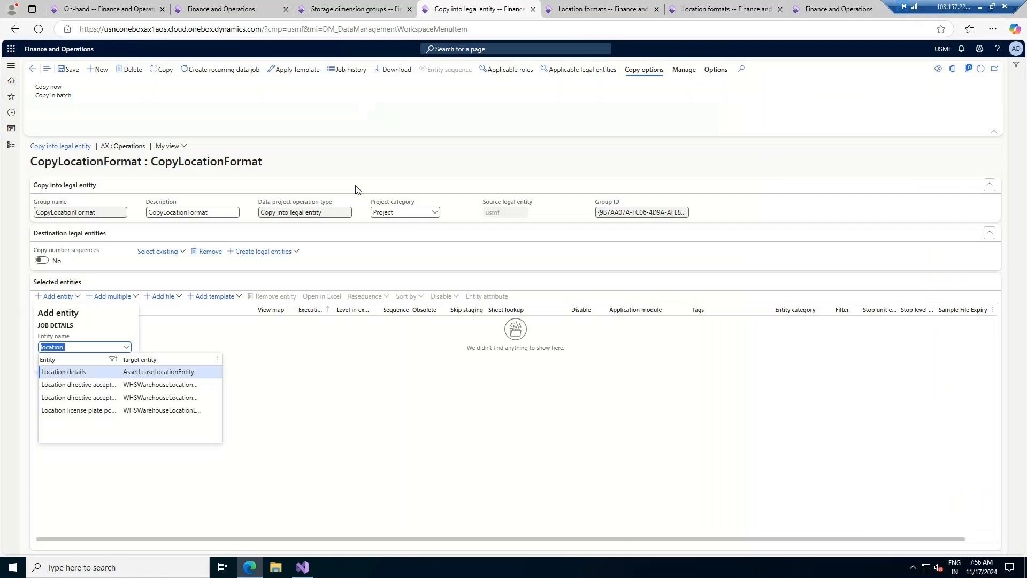
- Search 'warehouse location' and select the Warehouse location formats entity
{"action": "left_click", "coordinate": [95, 348]}
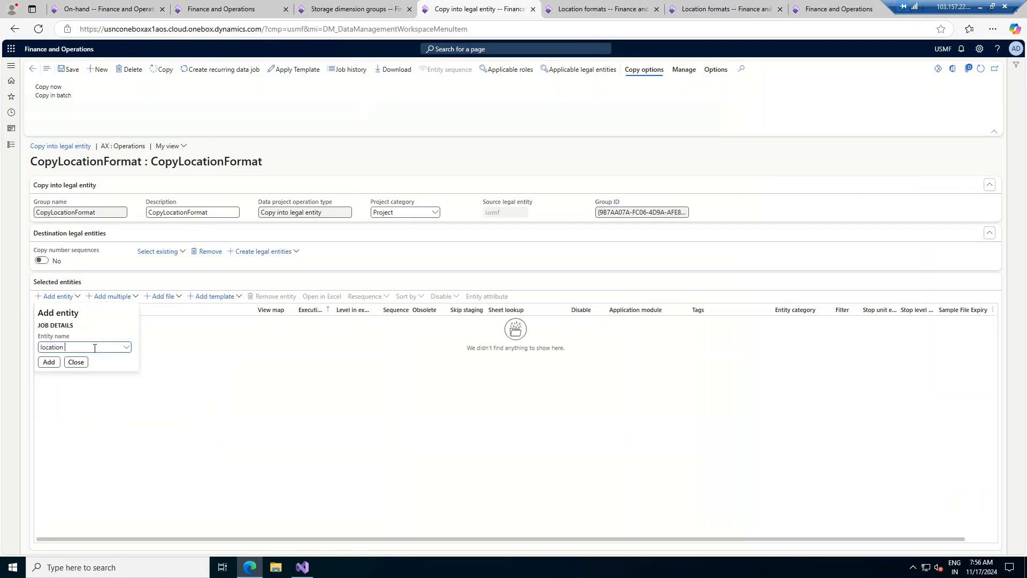
{"action": "type", "text": "fo"}
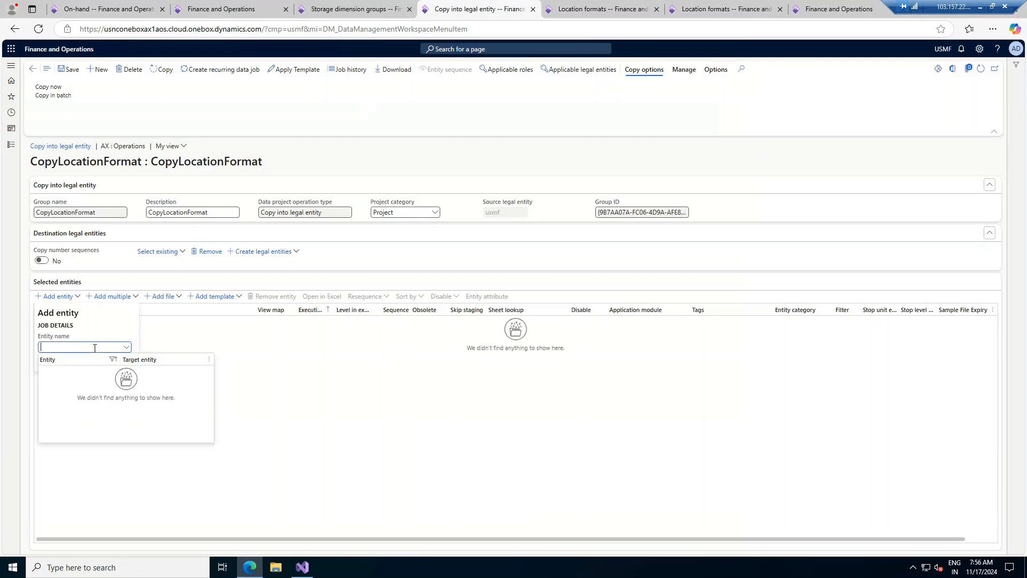
{"action": "type", "text": "ware"}
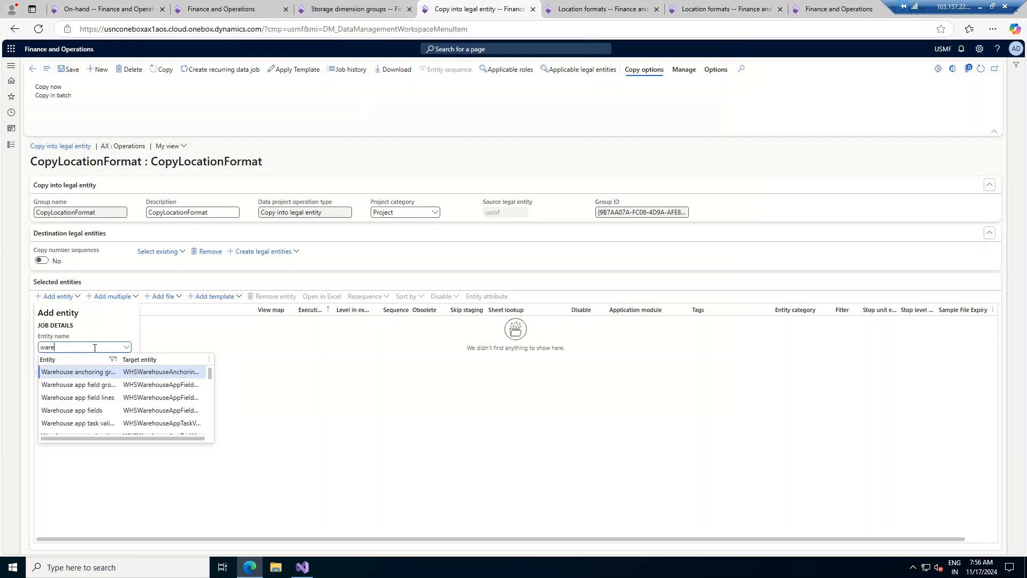
{"action": "type", "text": "house loca"}
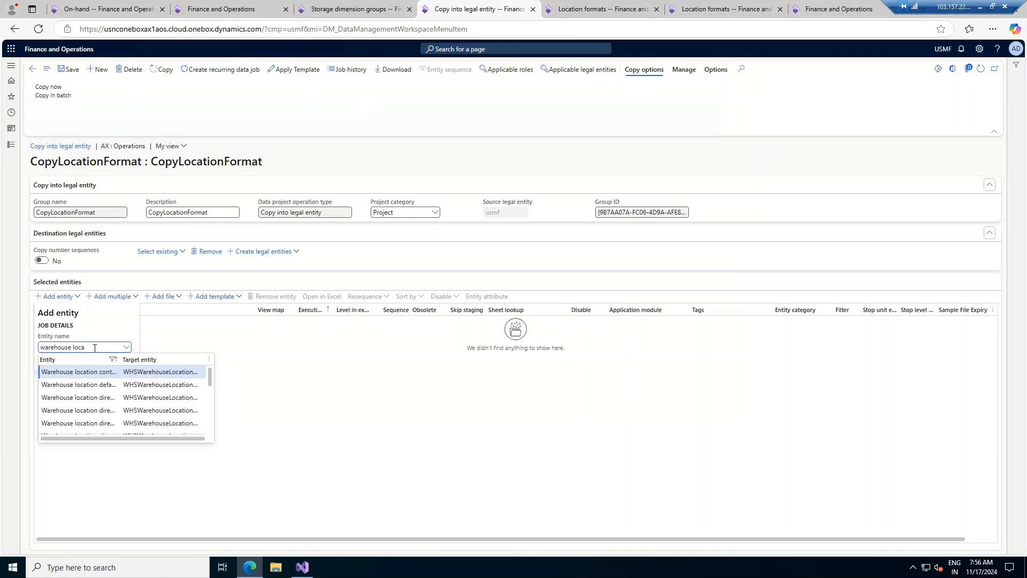
{"action": "type", "text": "tion f"}
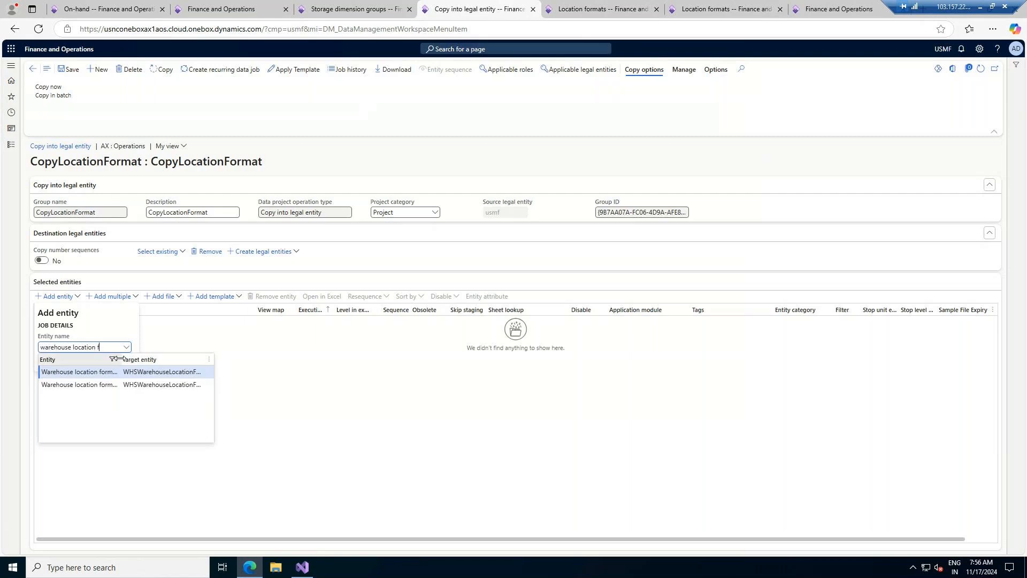
{"action": "left_click_drag", "start_coordinate": [118, 359], "coordinate": [154, 359]}
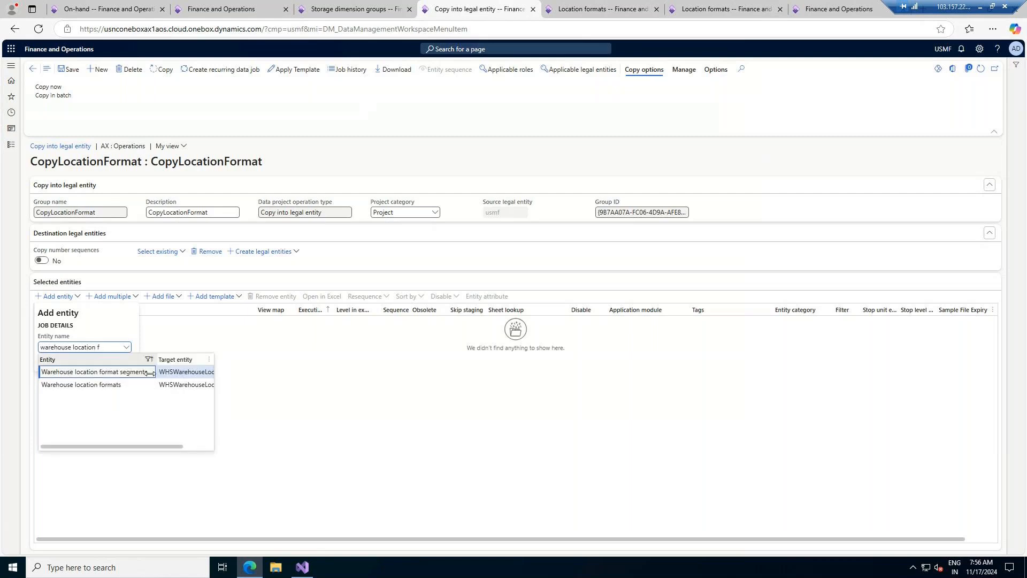
{"action": "left_click", "coordinate": [128, 386]}
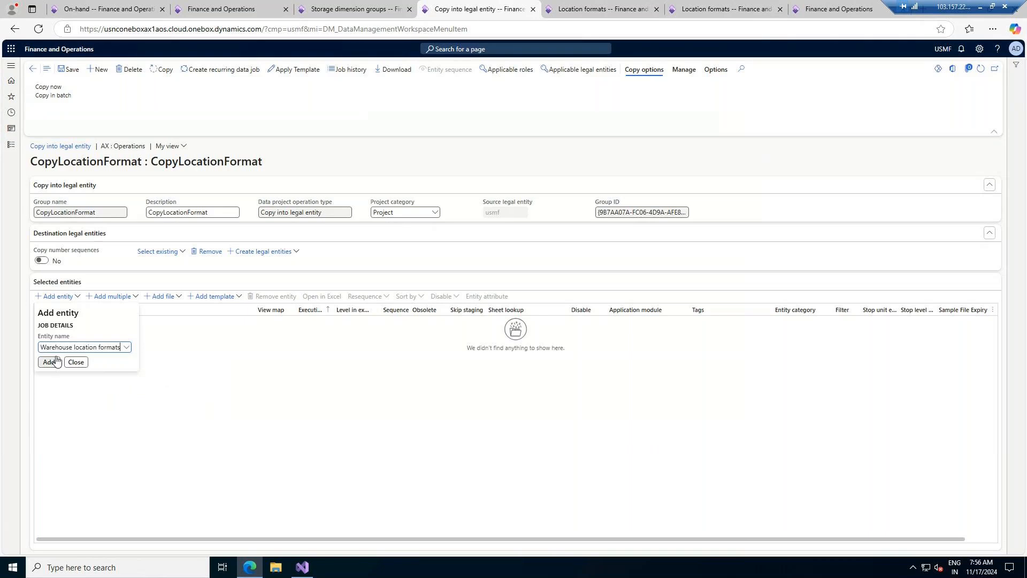
{"action": "left_click", "coordinate": [627, 7]}
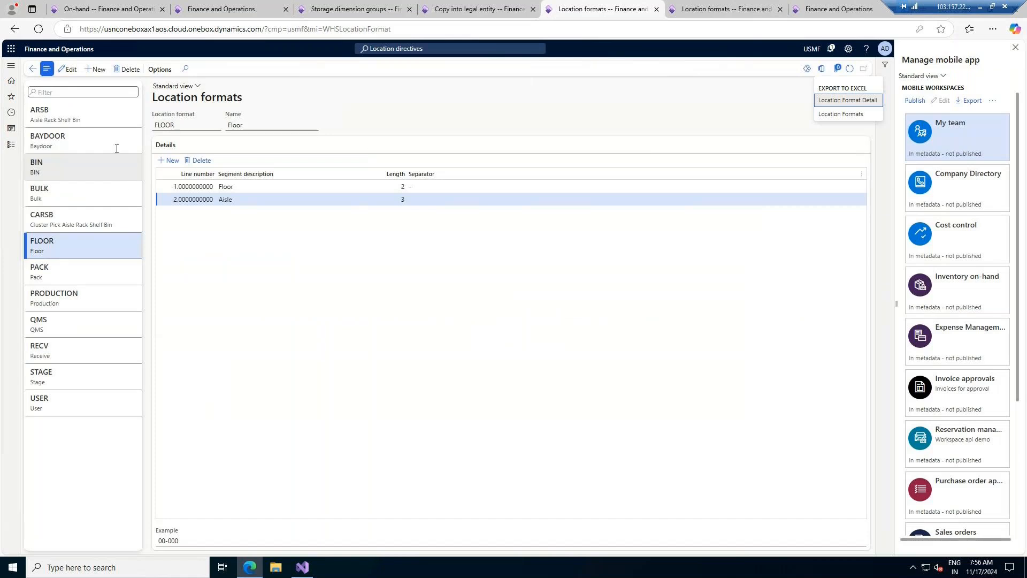
{"action": "left_click", "coordinate": [434, 5]}
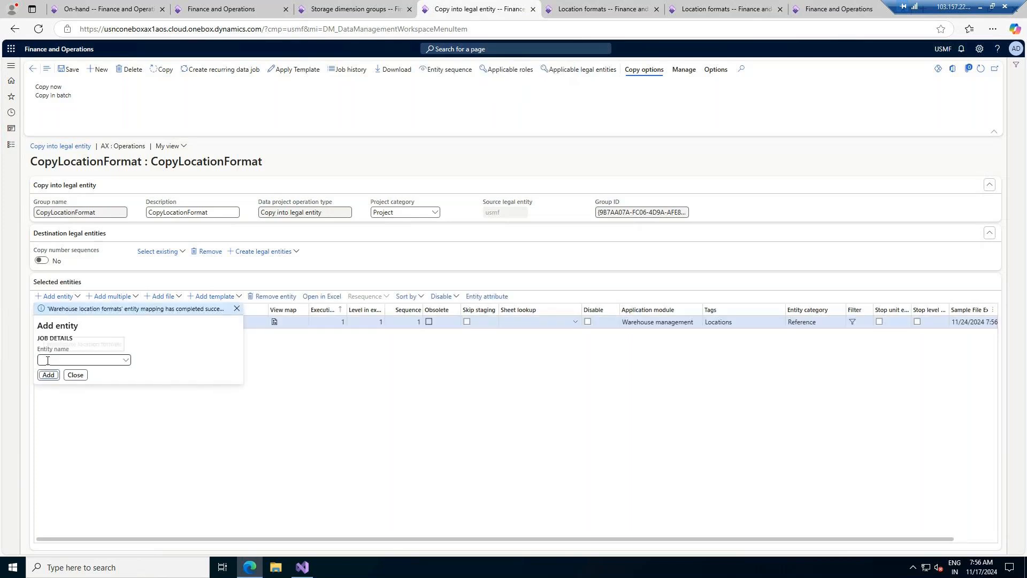
- Add the Warehouse location format segments entity too, then close the Add entity panel
{"action": "type", "text": "warehouse location form"}
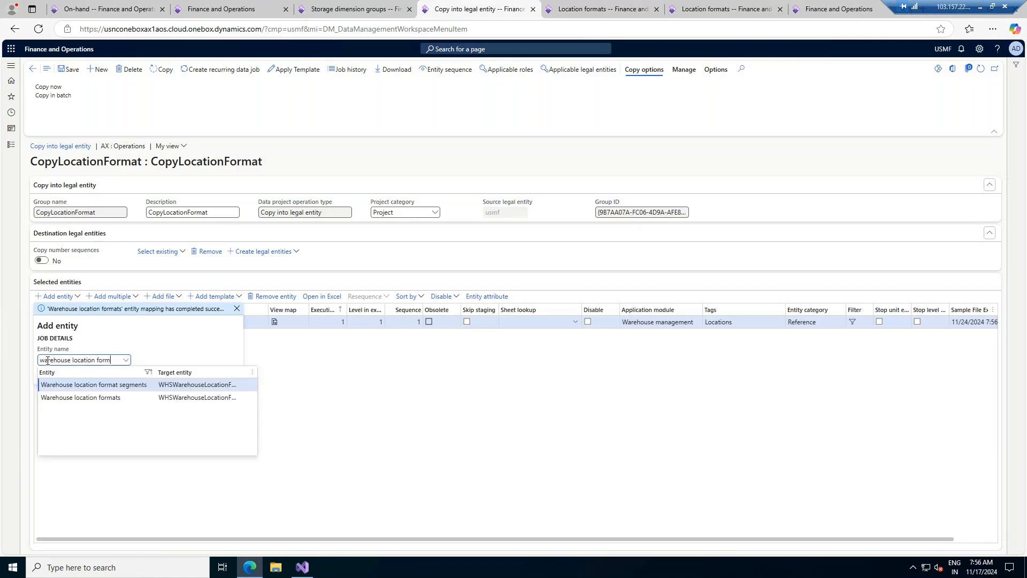
{"action": "left_click", "coordinate": [70, 385]}
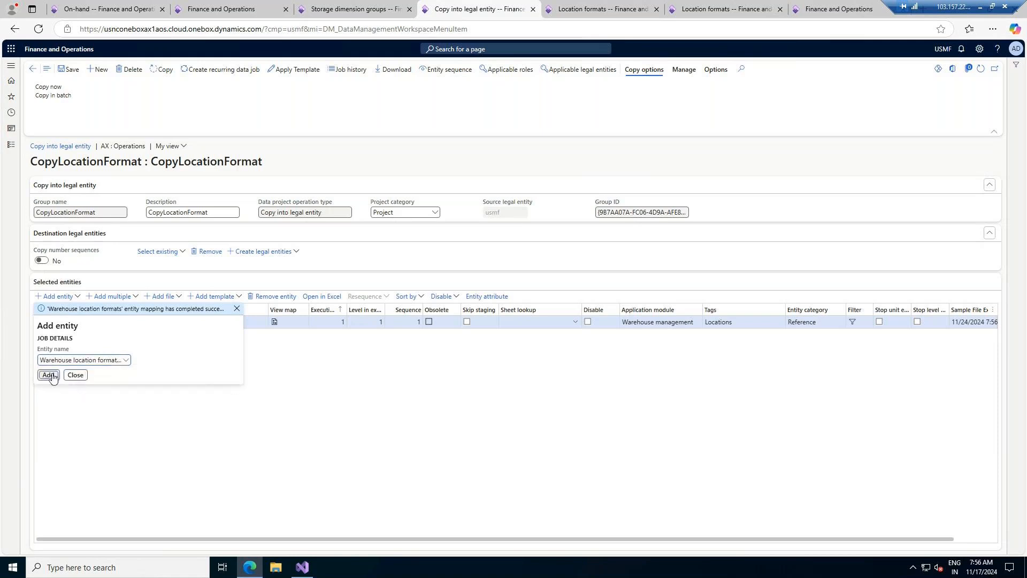
{"action": "left_click", "coordinate": [48, 375]}
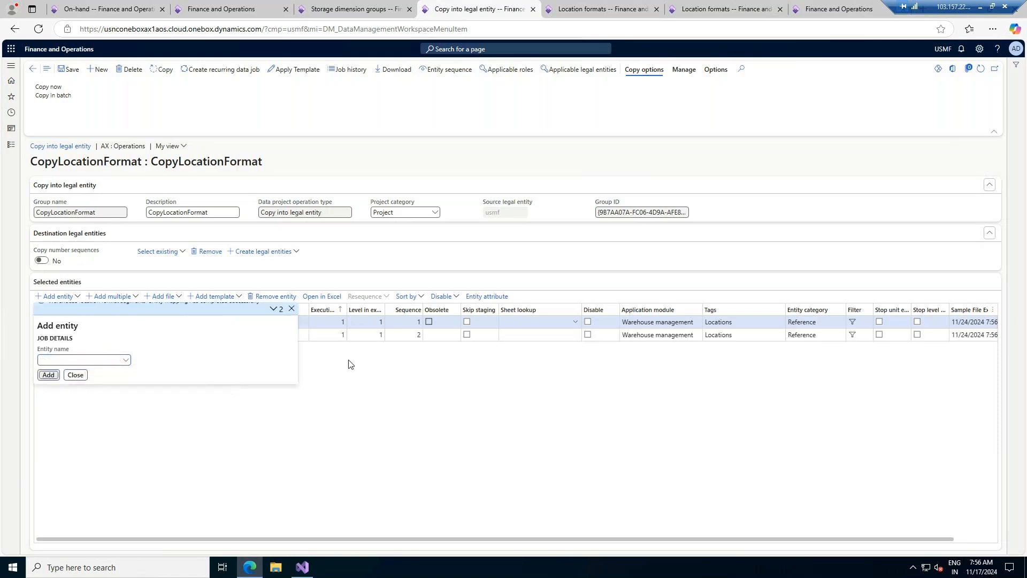
{"action": "left_click", "coordinate": [75, 375]}
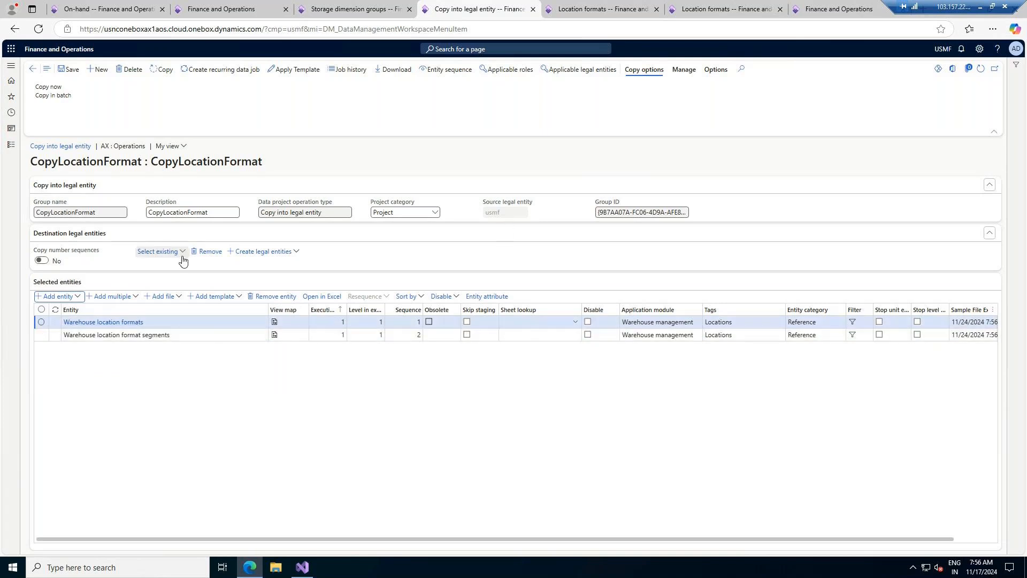
- Filter existing legal entities for t001 and add T001 Titan UK as the destination
{"action": "left_click", "coordinate": [160, 252]}
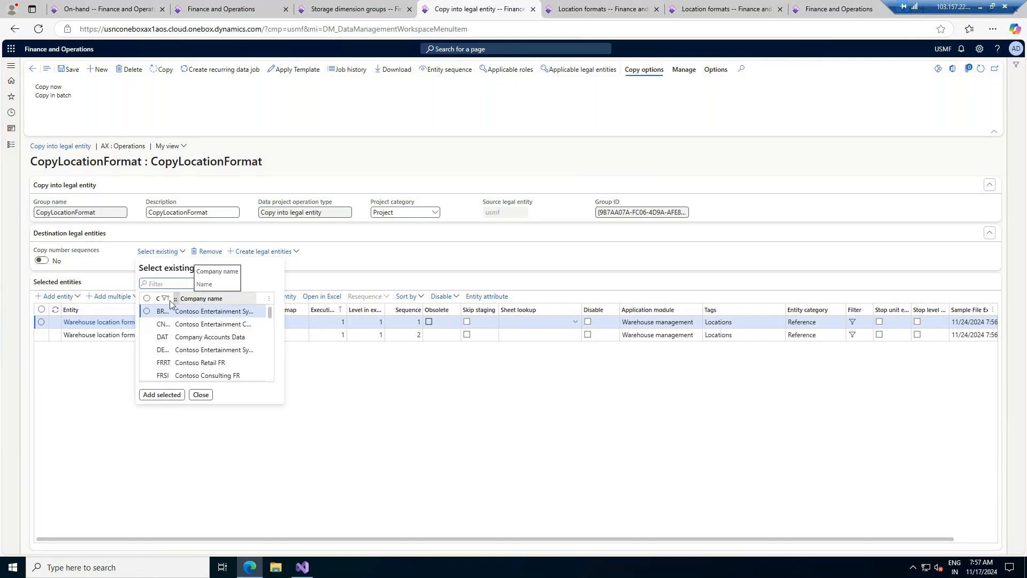
{"action": "left_click_drag", "start_coordinate": [169, 300], "coordinate": [178, 301]}
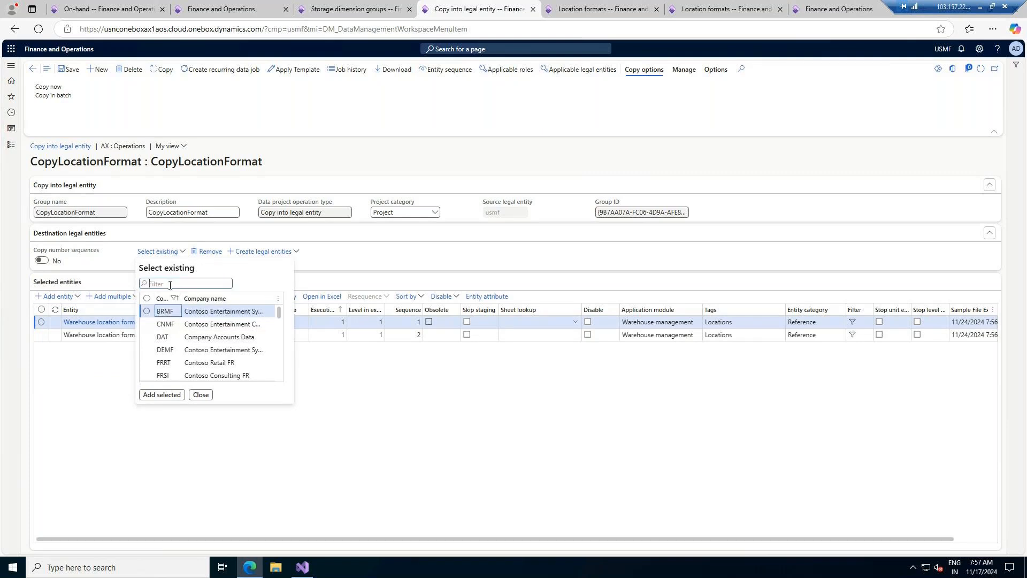
{"action": "type", "text": "t0"}
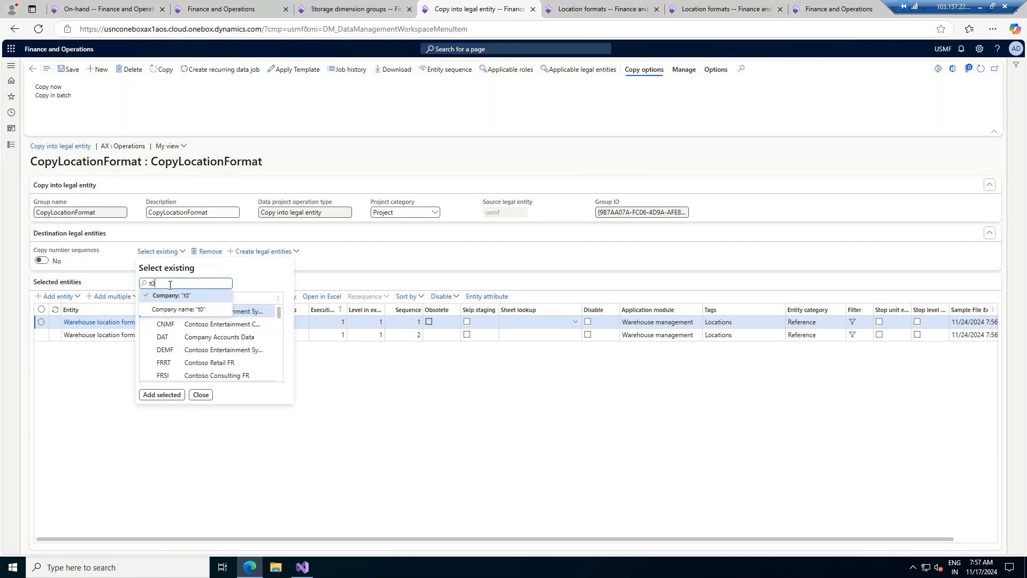
{"action": "type", "text": "01"}
{"action": "key", "text": "Return"}
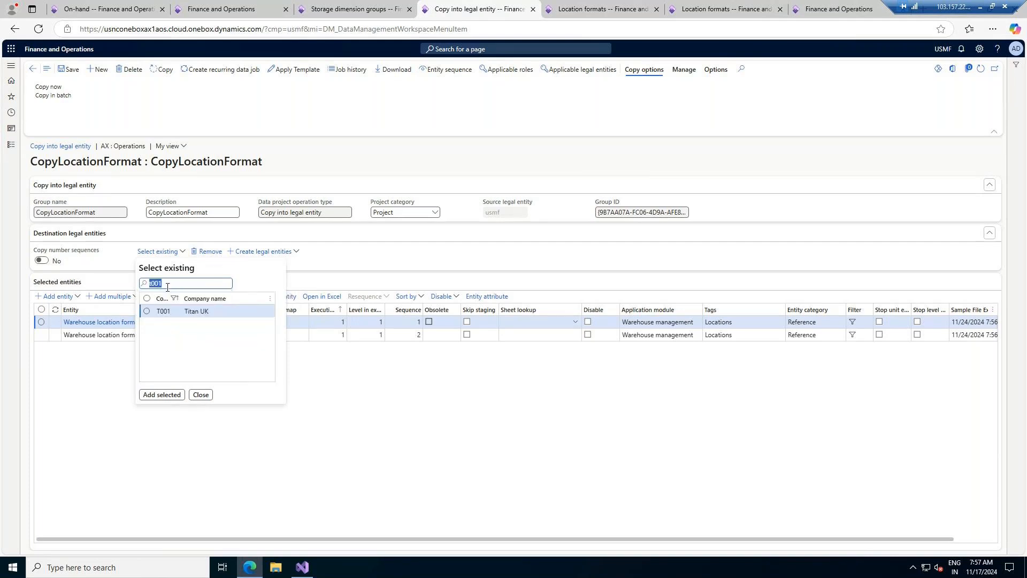
{"action": "left_click", "coordinate": [147, 310]}
{"action": "left_click", "coordinate": [158, 395]}
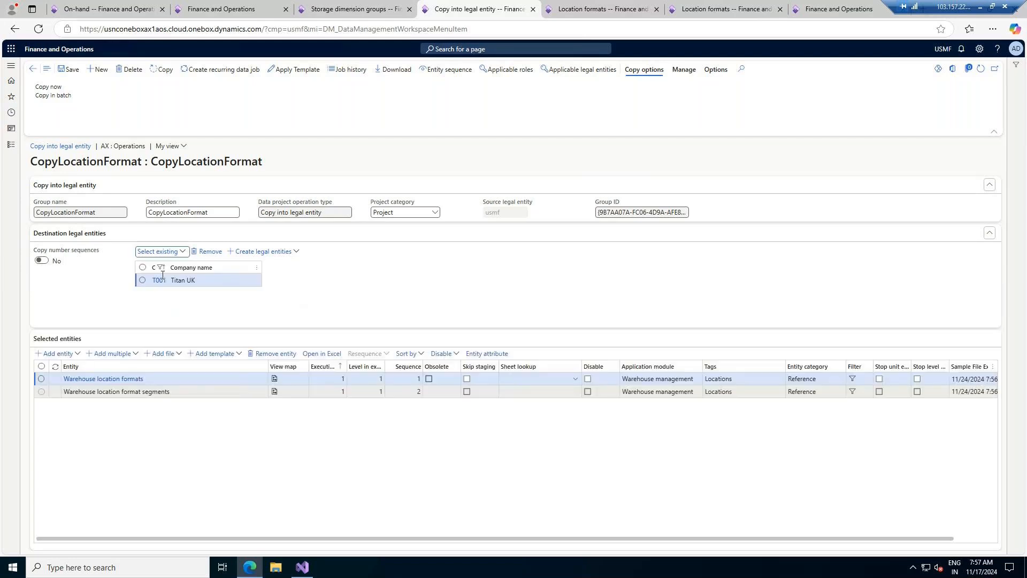
{"action": "left_click", "coordinate": [168, 68]}
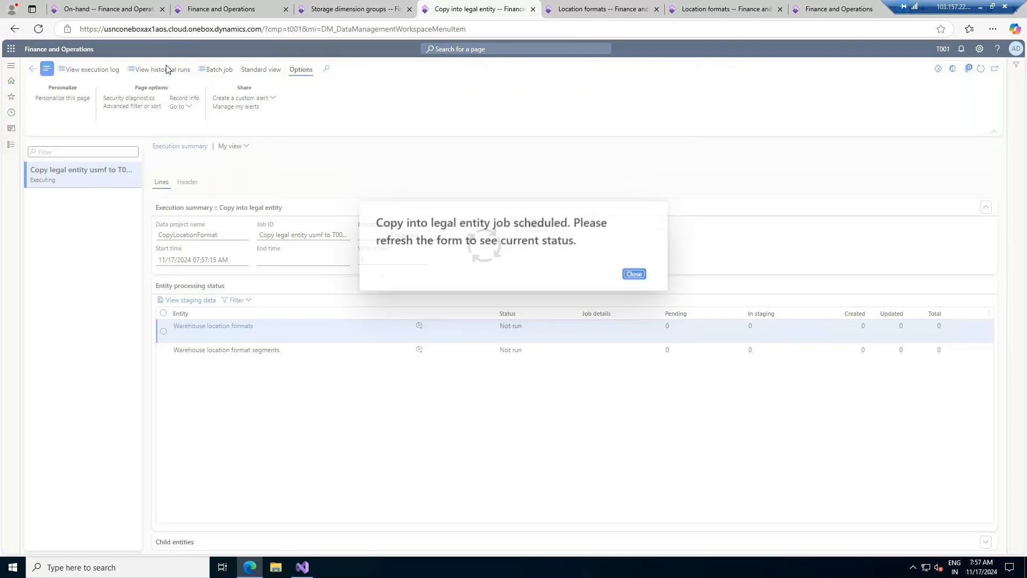
- Refresh the copy job until it succeeds, creating 12 location formats and 21 segments in T001
{"action": "left_click", "coordinate": [634, 274]}
{"action": "left_click", "coordinate": [535, 242]}
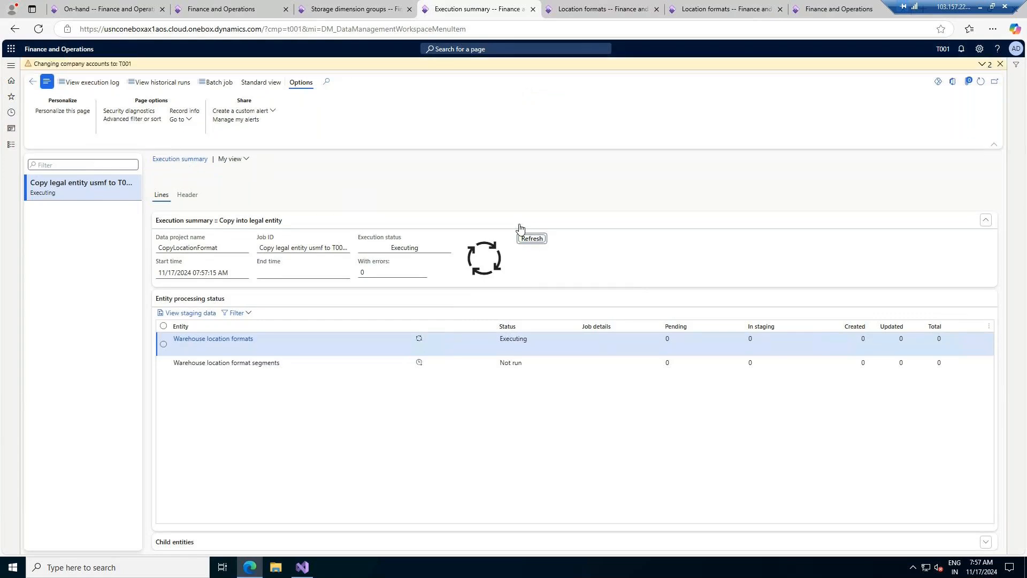
{"action": "left_click", "coordinate": [528, 242]}
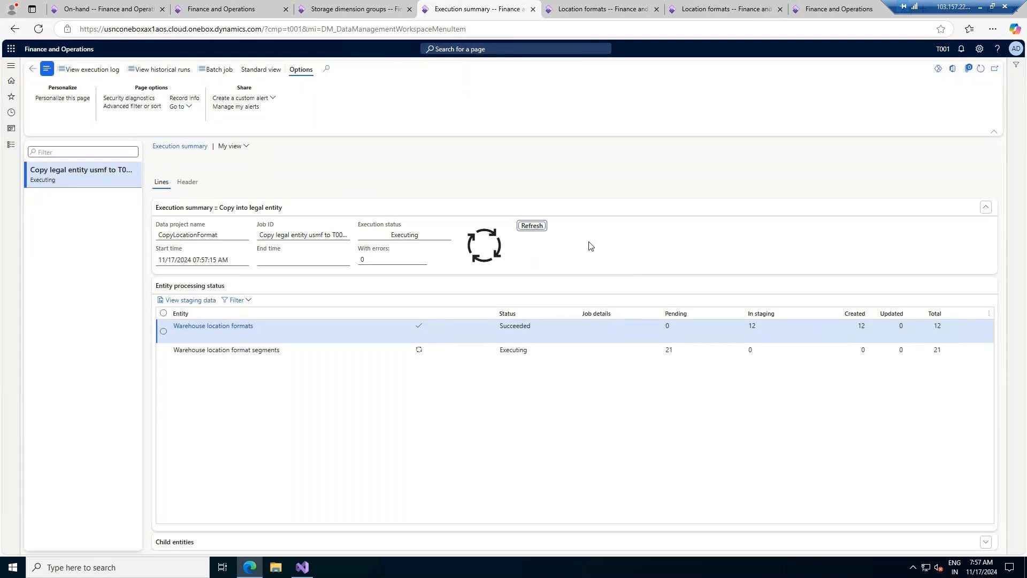
{"action": "left_click", "coordinate": [534, 227]}
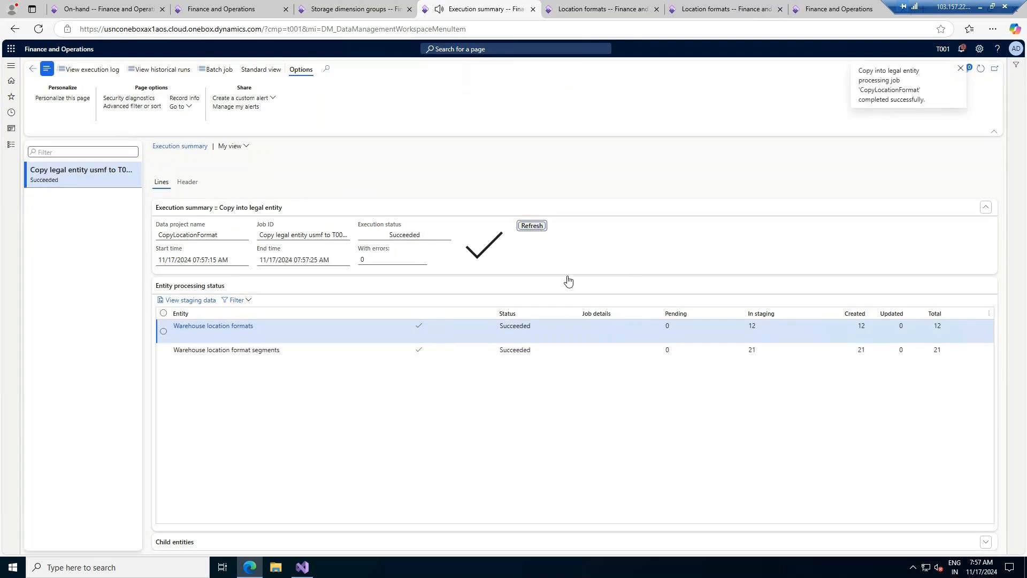
{"action": "left_click", "coordinate": [722, 9]}
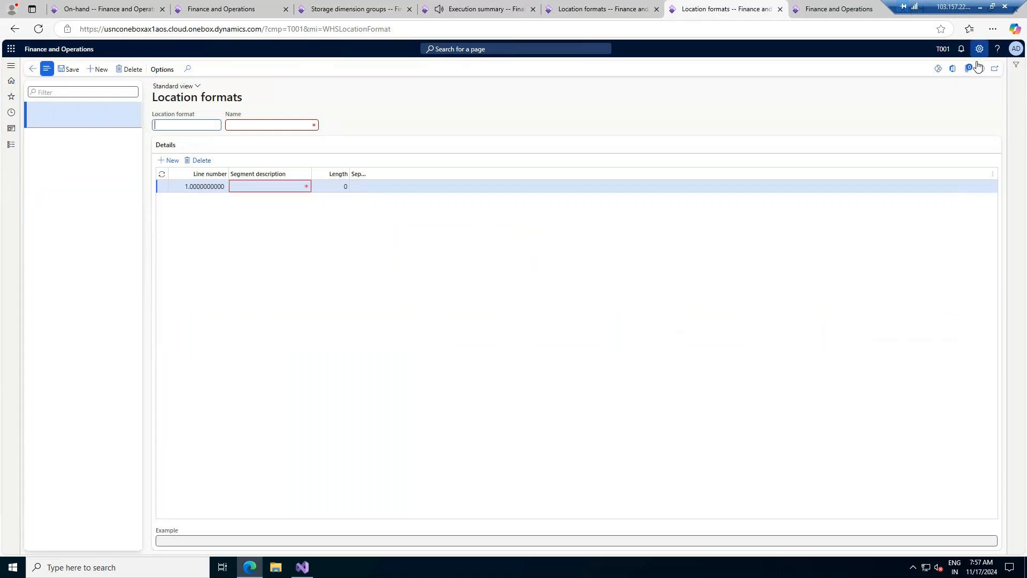
- Refresh T001's Location formats to confirm copied BAYDOOR and BIN, then search pages for 'warehouse'
{"action": "left_click", "coordinate": [981, 70]}
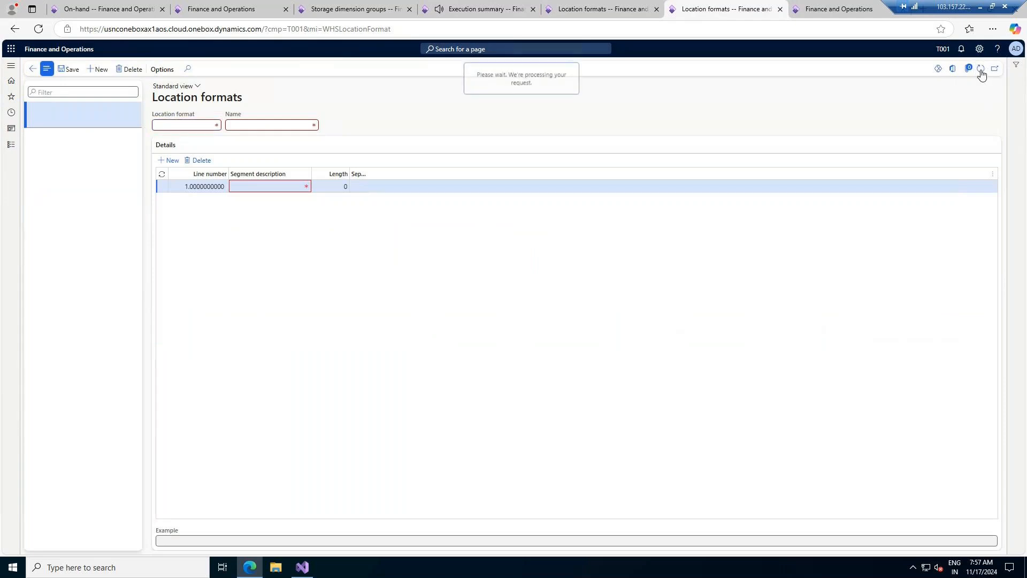
{"action": "left_click", "coordinate": [86, 140]}
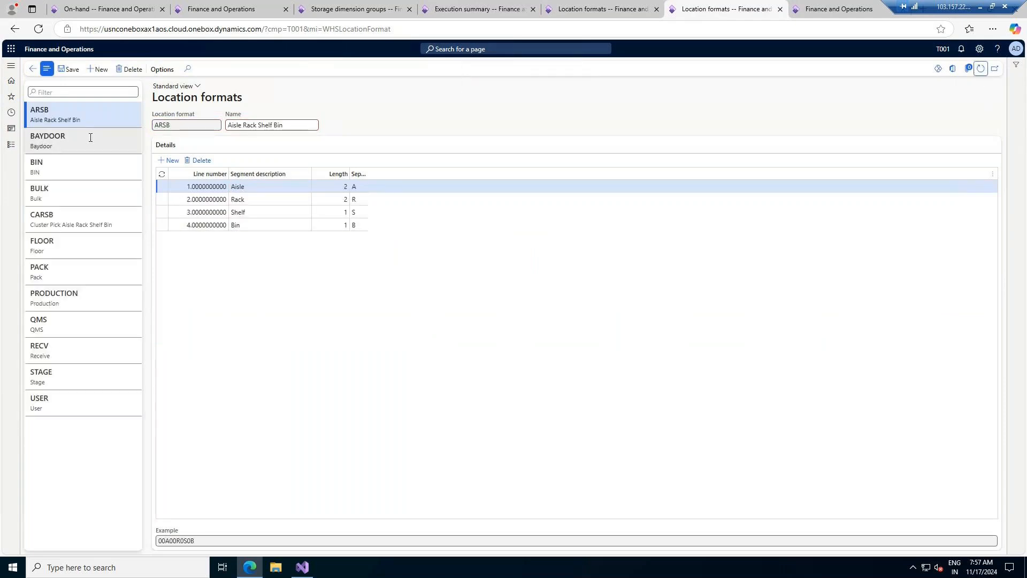
{"action": "left_click", "coordinate": [82, 174]}
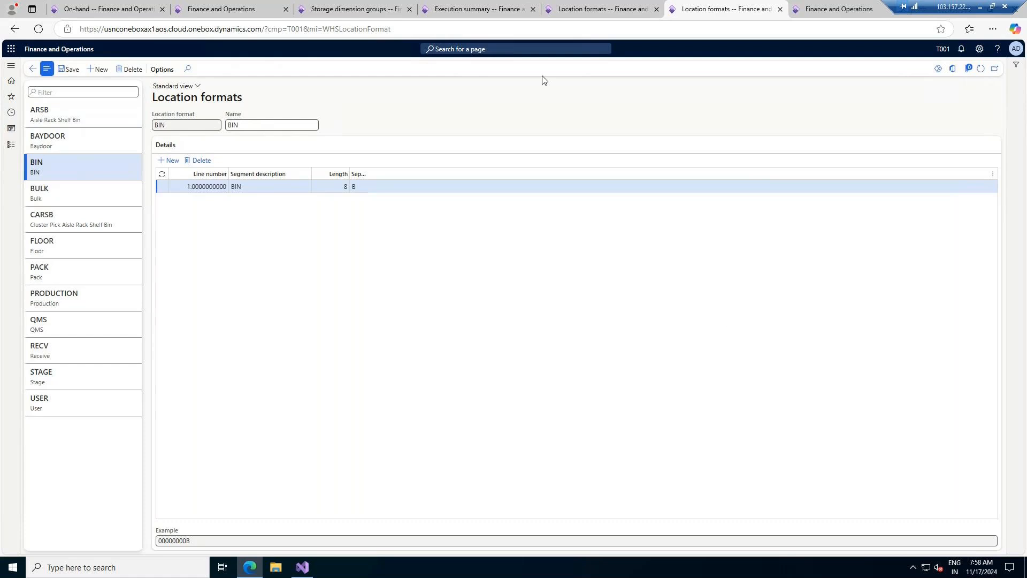
{"action": "left_click", "coordinate": [506, 48]}
{"action": "type", "text": "warehouses"}
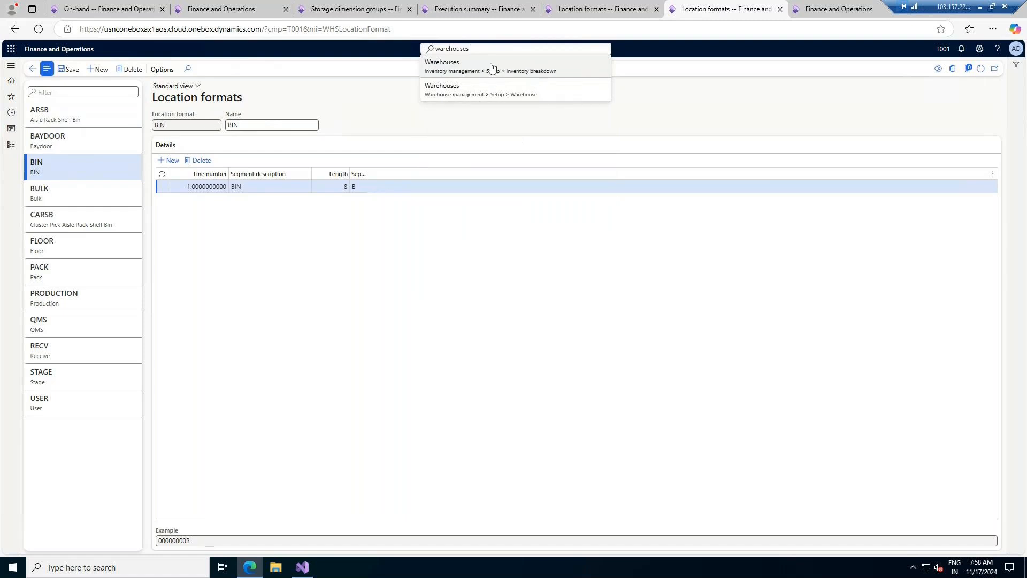
- Start a new warehouse and use the Site field's View details to reach the Sites page
{"action": "left_click", "coordinate": [482, 91]}
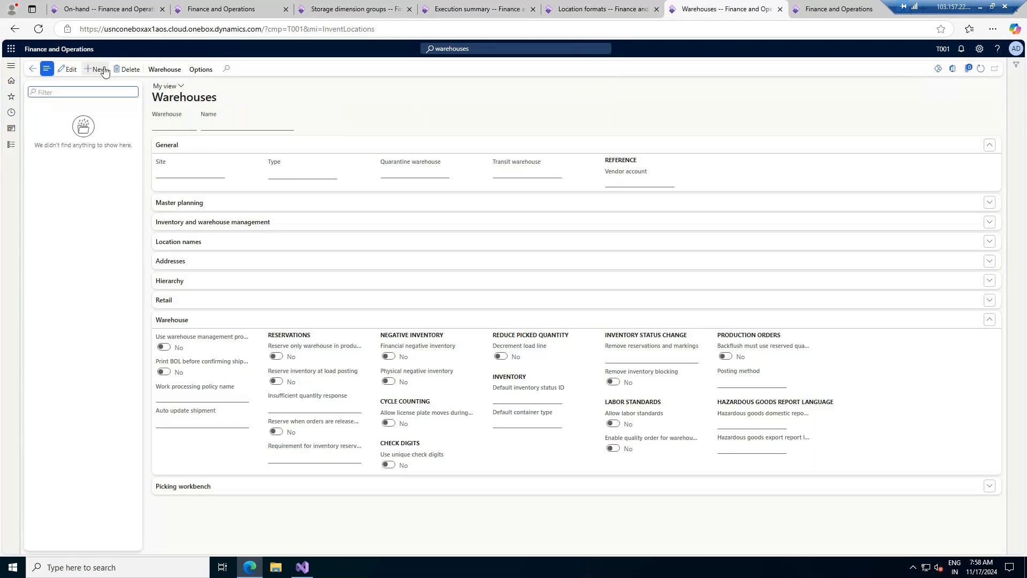
{"action": "key", "text": "alt+n"}
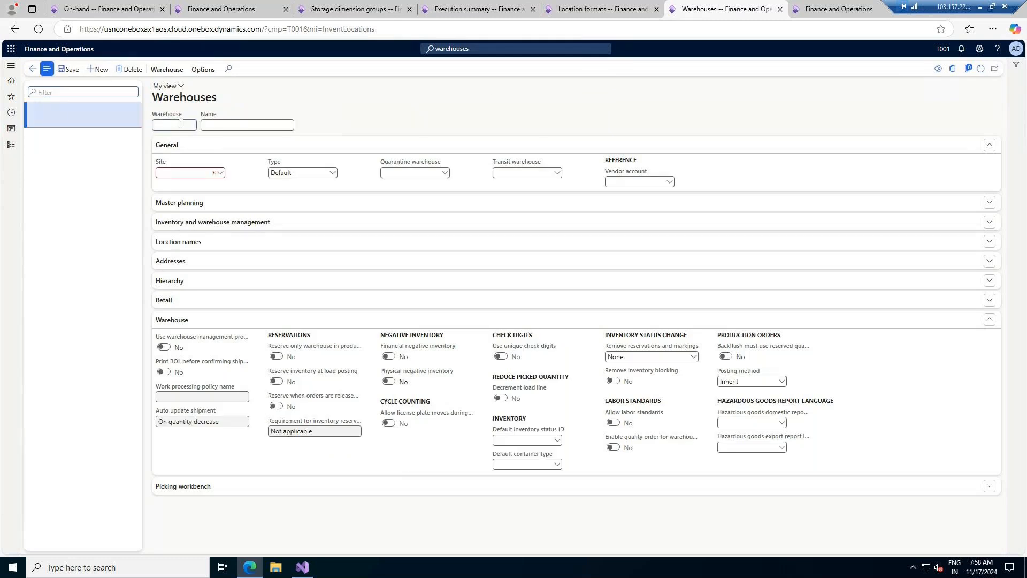
{"action": "left_click", "coordinate": [221, 173]}
{"action": "left_click", "coordinate": [220, 173]}
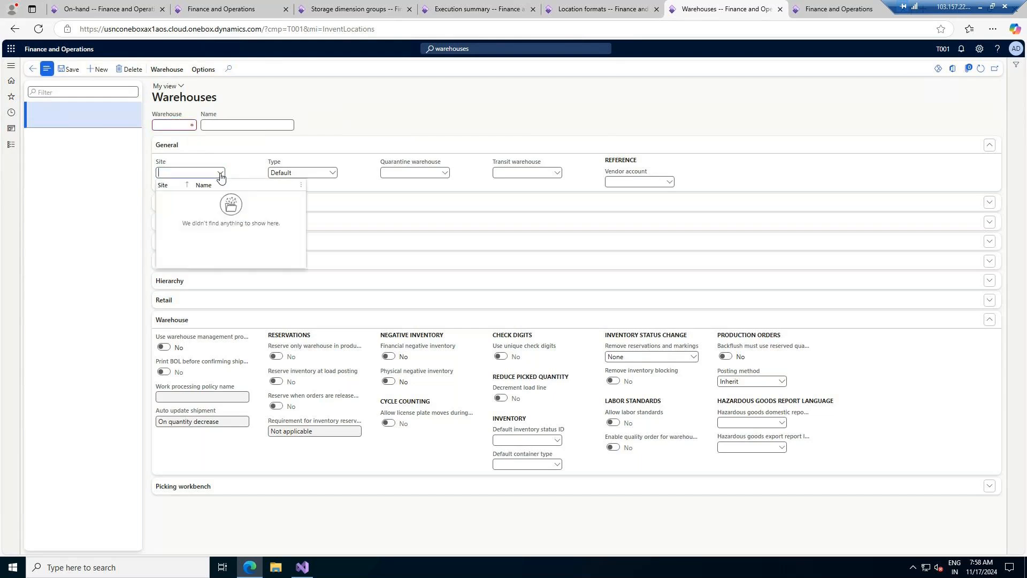
{"action": "right_click", "coordinate": [221, 175]}
{"action": "left_click", "coordinate": [231, 221]}
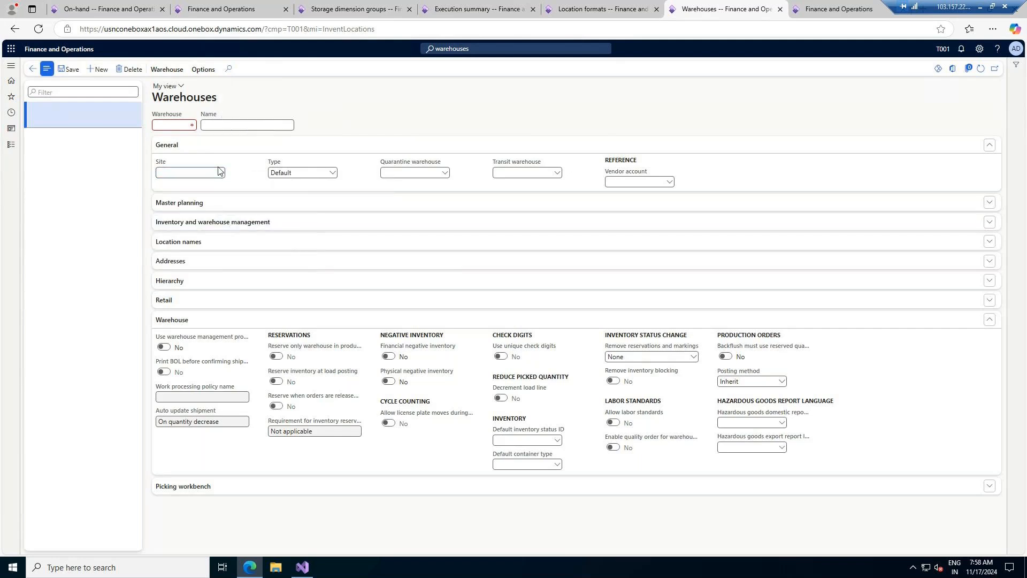
{"action": "right_click", "coordinate": [219, 171]}
{"action": "left_click", "coordinate": [243, 219]}
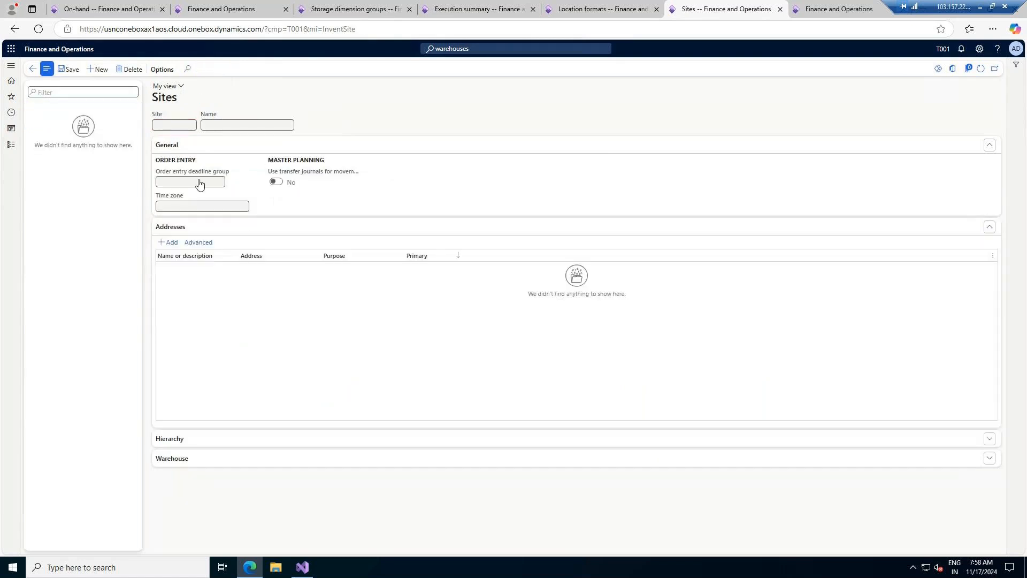
- Create and save site S1 named 'S1 Site for UK'
{"action": "left_click", "coordinate": [99, 72]}
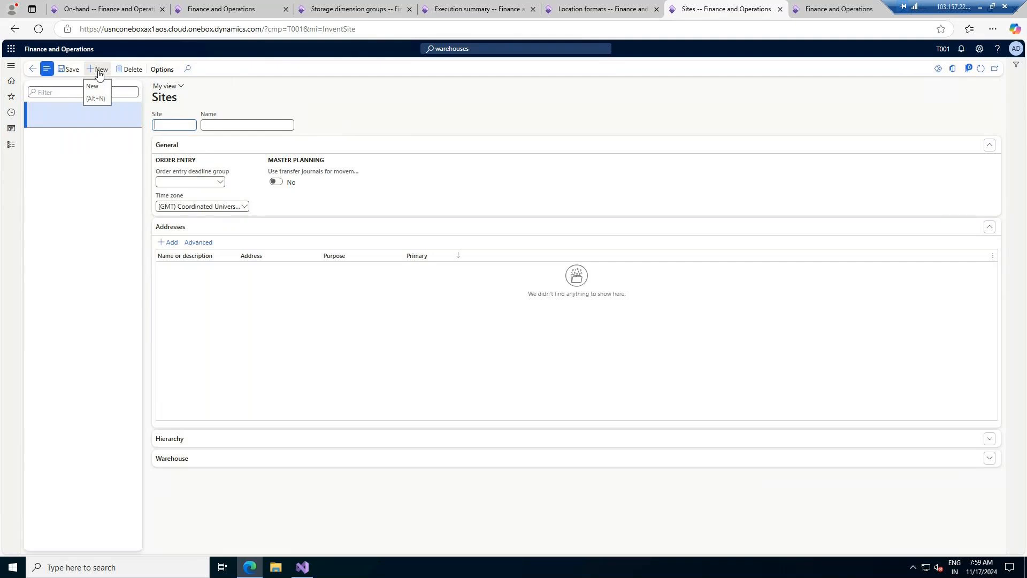
{"action": "type", "text": "London"}
{"action": "key", "text": "BackSpace"}
{"action": "key", "text": "BackSpace"}
{"action": "key", "text": "BackSpace"}
{"action": "key", "text": "BackSpace"}
{"action": "key", "text": "BackSpace"}
{"action": "key", "text": "BackSpace"}
{"action": "type", "text": "S1"}
{"action": "key", "text": "Tab"}
{"action": "type", "text": "S1 Site for UK"}
{"action": "key", "text": "Tab"}
{"action": "left_click", "coordinate": [70, 69]}
- Review S1's warehouse and hierarchy settings, then return to the Warehouses form
{"action": "left_click", "coordinate": [248, 464]}
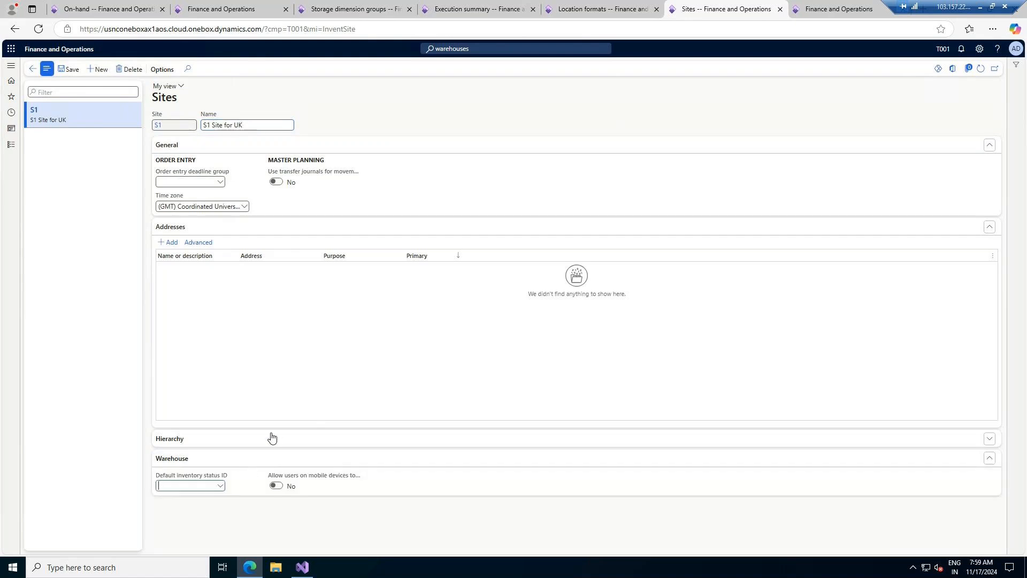
{"action": "mouse_move", "coordinate": [328, 476]}
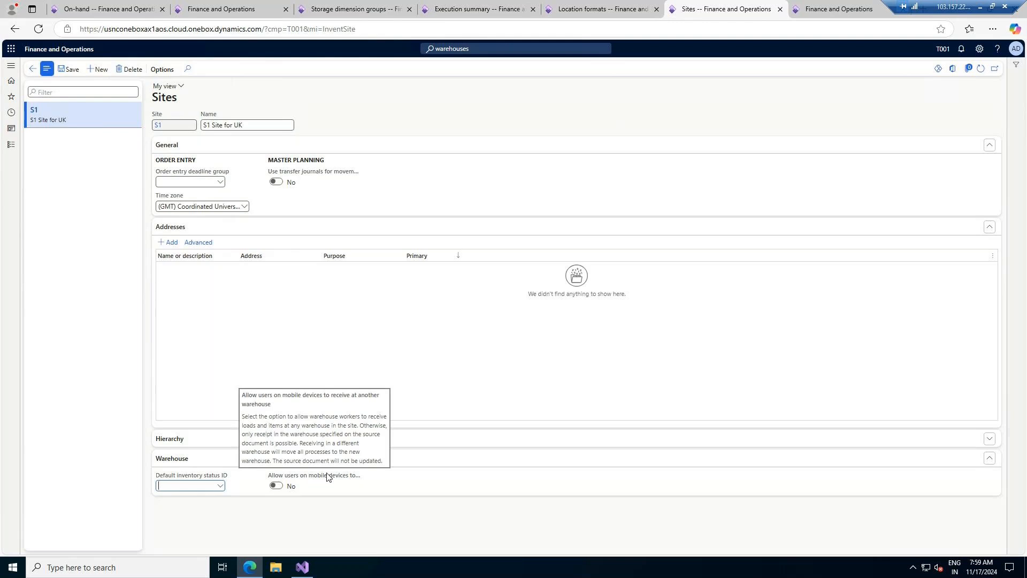
{"action": "left_click", "coordinate": [207, 439]}
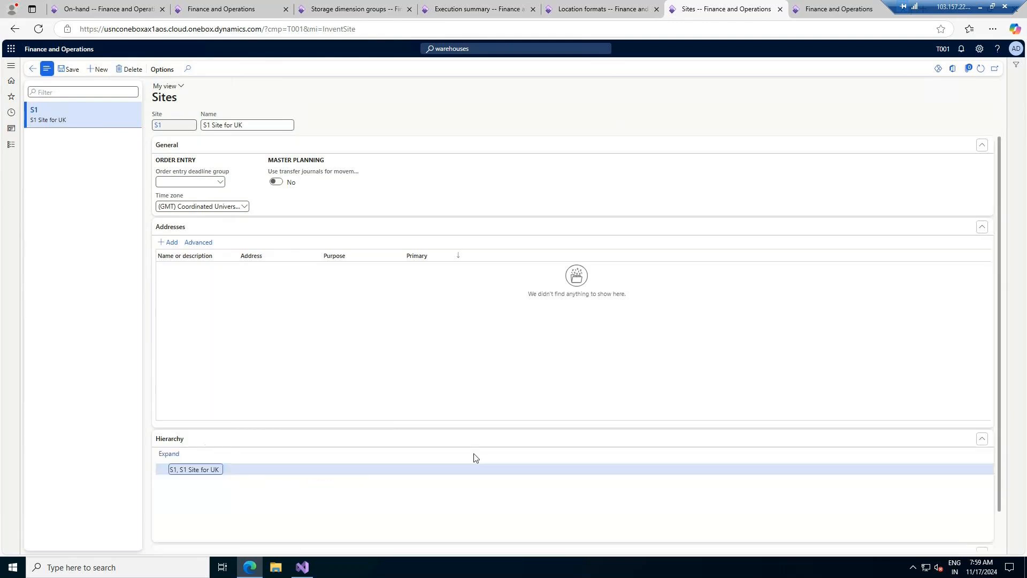
{"action": "left_click", "coordinate": [31, 73]}
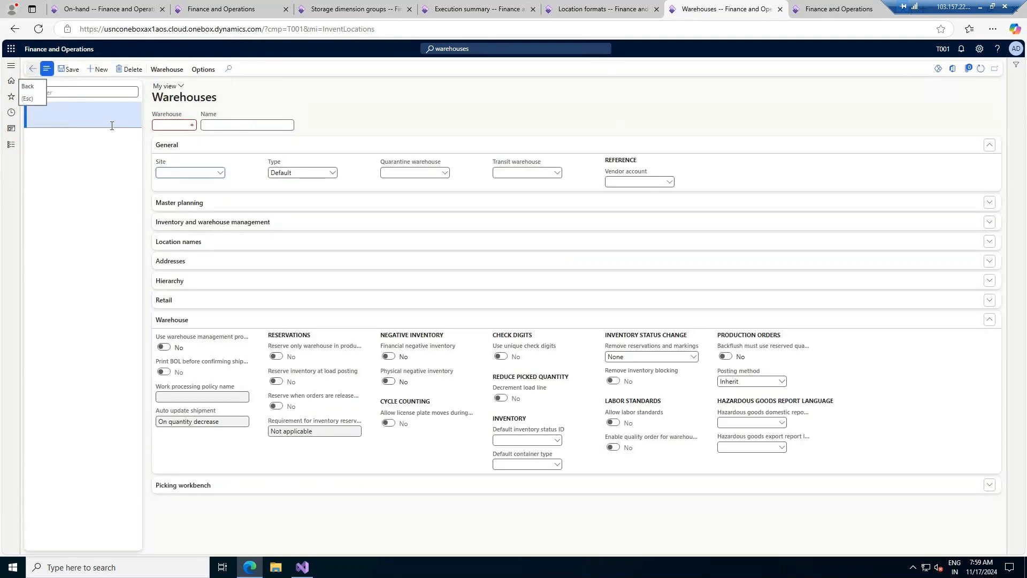
- Create warehouse BW1 named 'Basic Warehouse' on site S1
{"action": "left_click", "coordinate": [220, 173]}
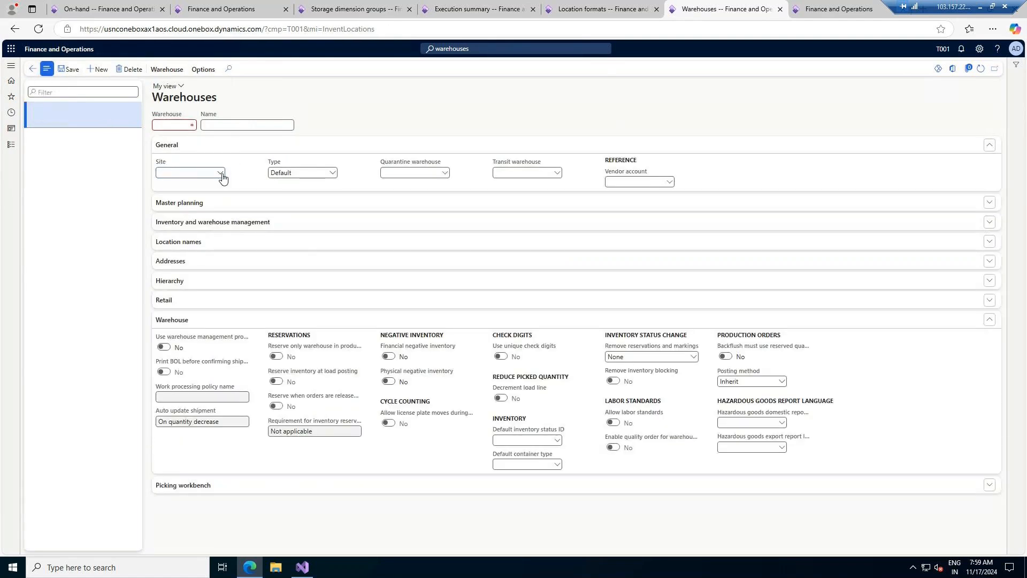
{"action": "left_click", "coordinate": [224, 198]}
{"action": "left_click", "coordinate": [182, 124]}
{"action": "type", "text": "BW"}
{"action": "type", "text": "Basic Ware"}
{"action": "type", "text": "house"}
{"action": "left_click", "coordinate": [184, 124]}
{"action": "type", "text": "1"}
{"action": "key", "text": "Tab"}
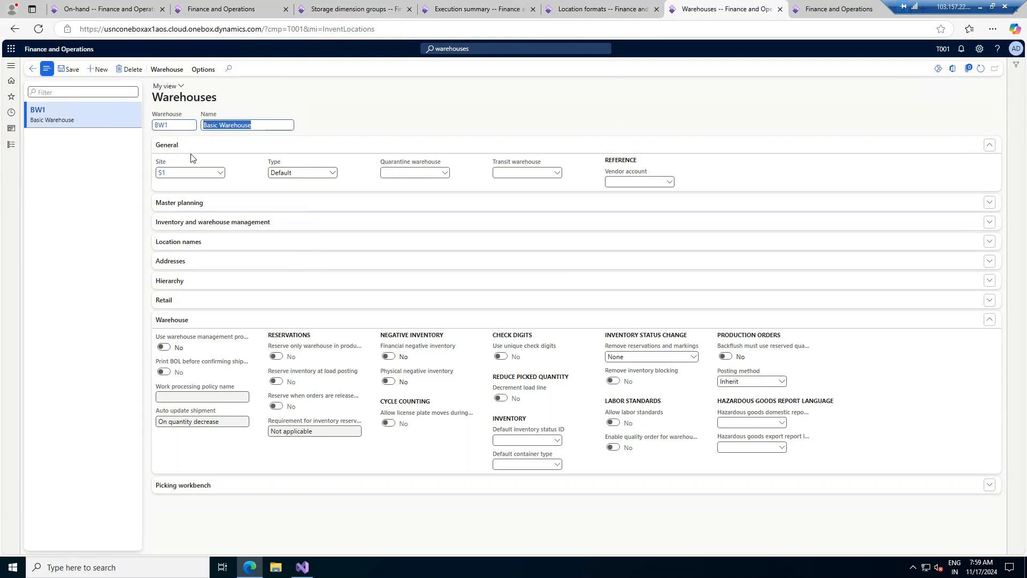
- Create warehouse AW1 'Advance Warehouse - UK' on site S1 with warehouse management and physical negative inventory enabled
{"action": "key", "text": "alt+n"}
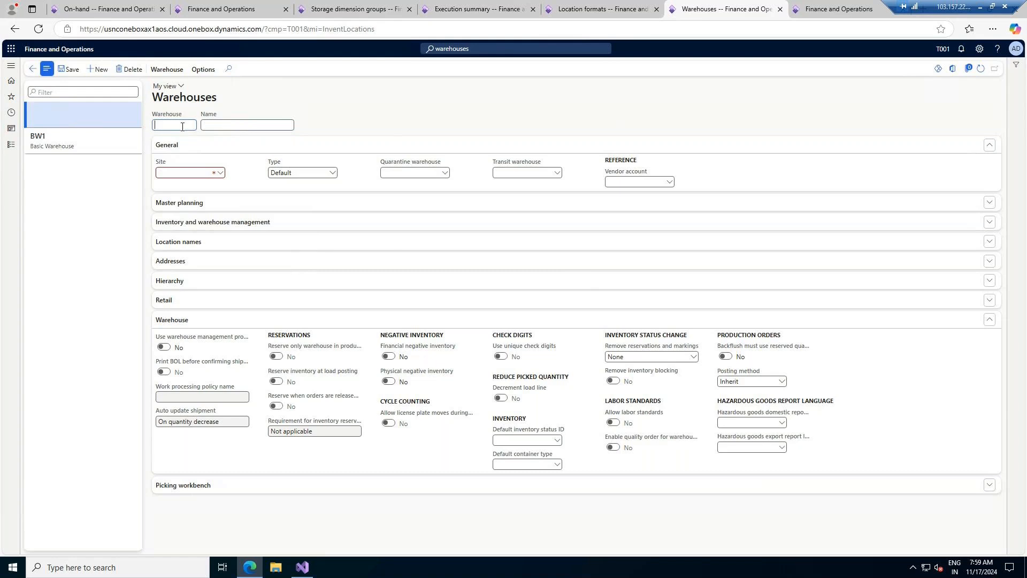
{"action": "type", "text": "AW1"}
{"action": "key", "text": "Tab"}
{"action": "type", "text": "Advance Warehouse 1"}
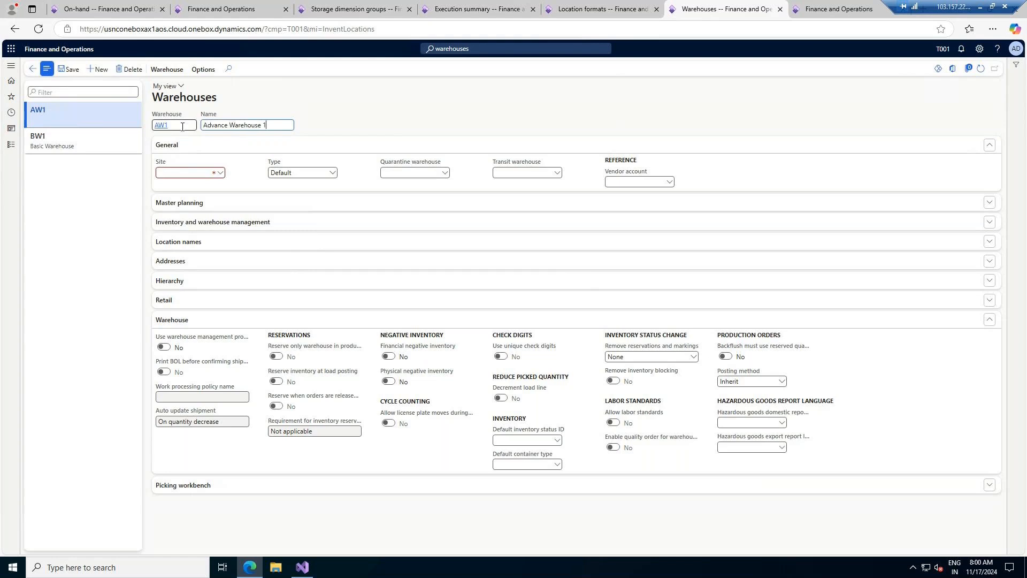
{"action": "left_click", "coordinate": [208, 171]}
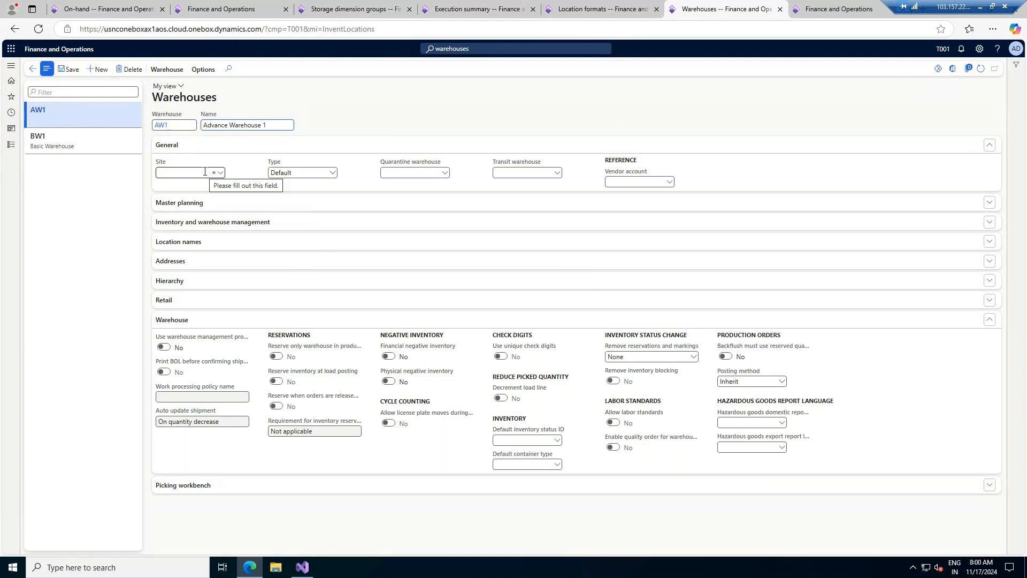
{"action": "key", "text": "BackSpace"}
{"action": "key", "text": "BackSpace"}
{"action": "type", "text": "- UK"}
{"action": "left_click", "coordinate": [220, 173]}
{"action": "left_click", "coordinate": [218, 199]}
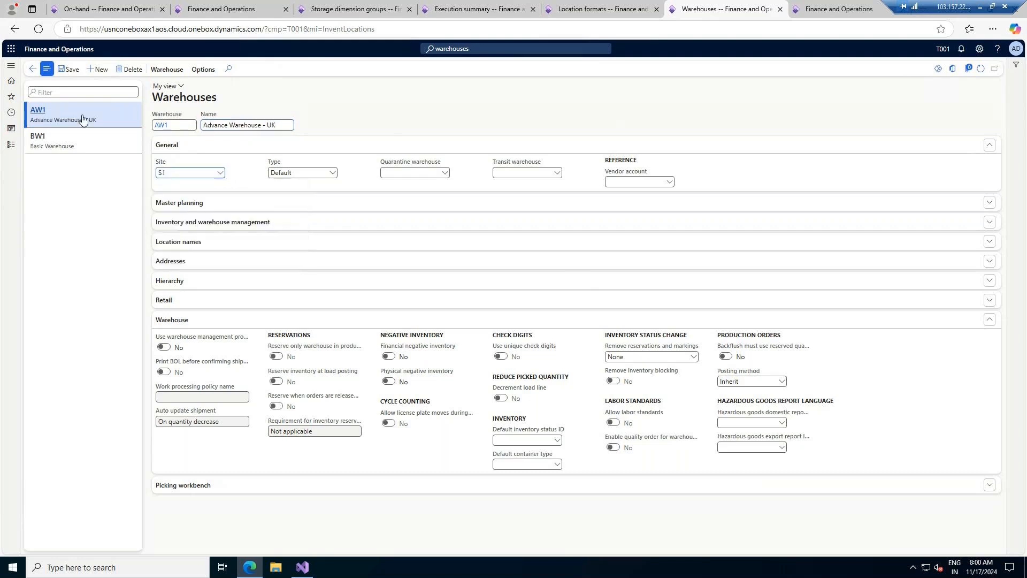
{"action": "left_click", "coordinate": [164, 347]}
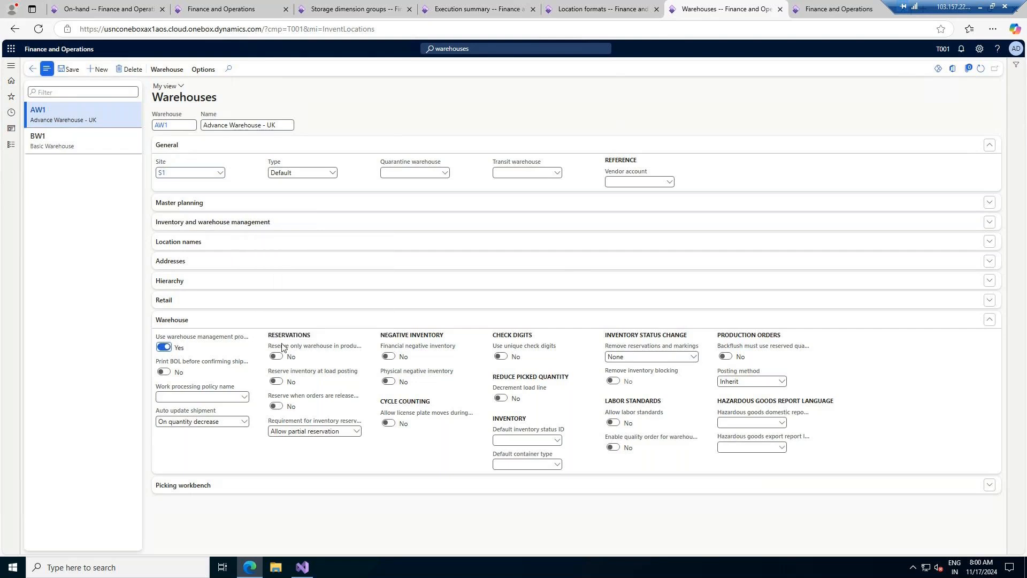
{"action": "left_click", "coordinate": [389, 382]}
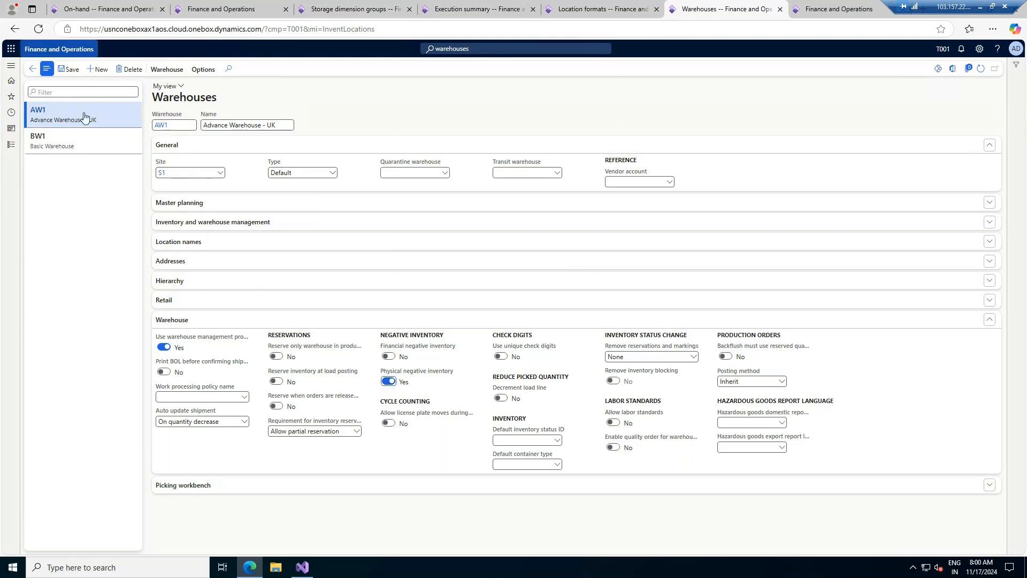
- Rename warehouse BW1 to 'Basic Warehouse - UK'
{"action": "left_click", "coordinate": [82, 140]}
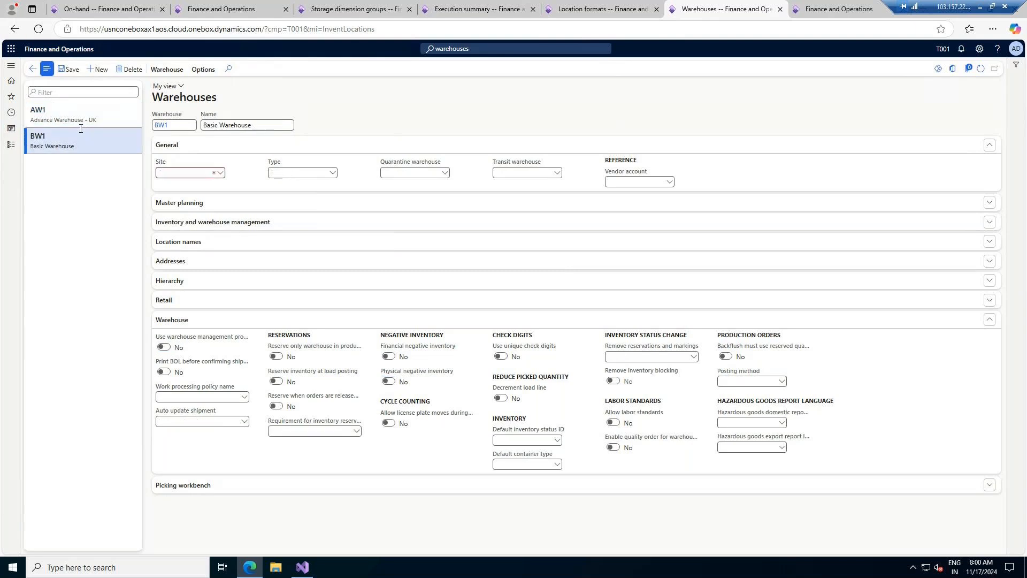
{"action": "left_click", "coordinate": [91, 118]}
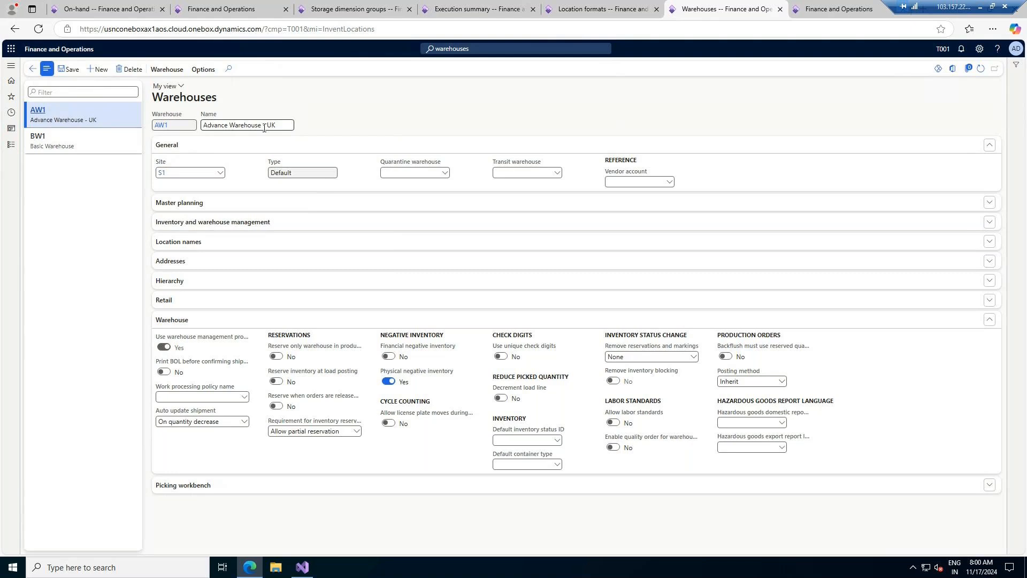
{"action": "left_click", "coordinate": [89, 148]}
{"action": "left_click", "coordinate": [264, 127]}
{"action": "type", "text": "- UK"}
{"action": "left_click", "coordinate": [381, 120]}
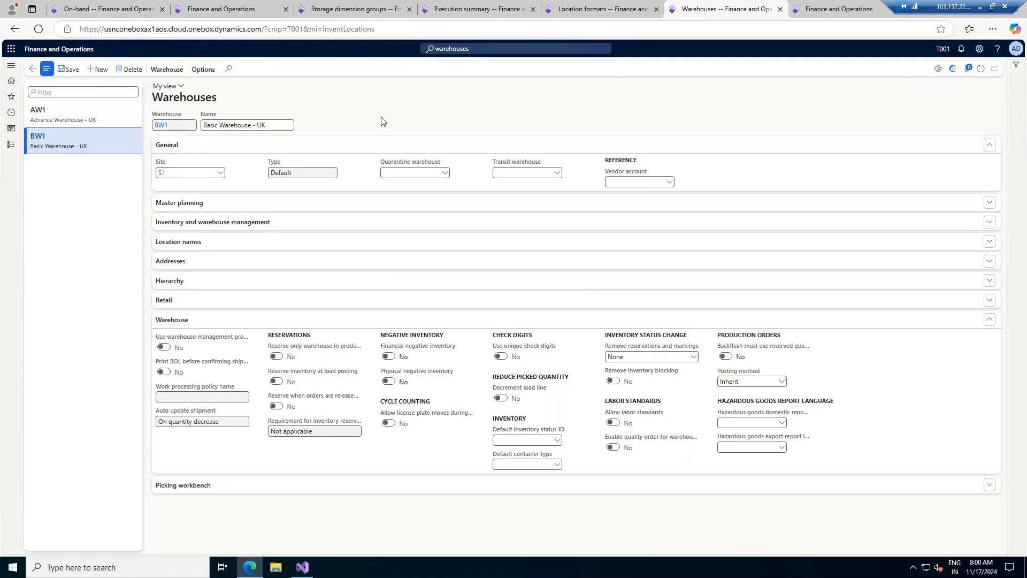
{"action": "left_click", "coordinate": [348, 207]}
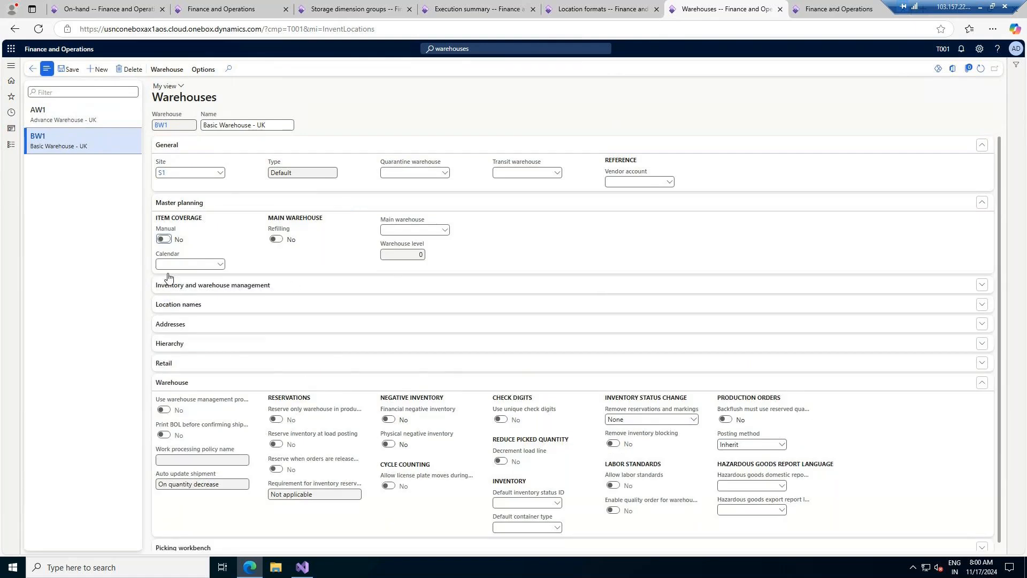
{"action": "left_click", "coordinate": [87, 112]}
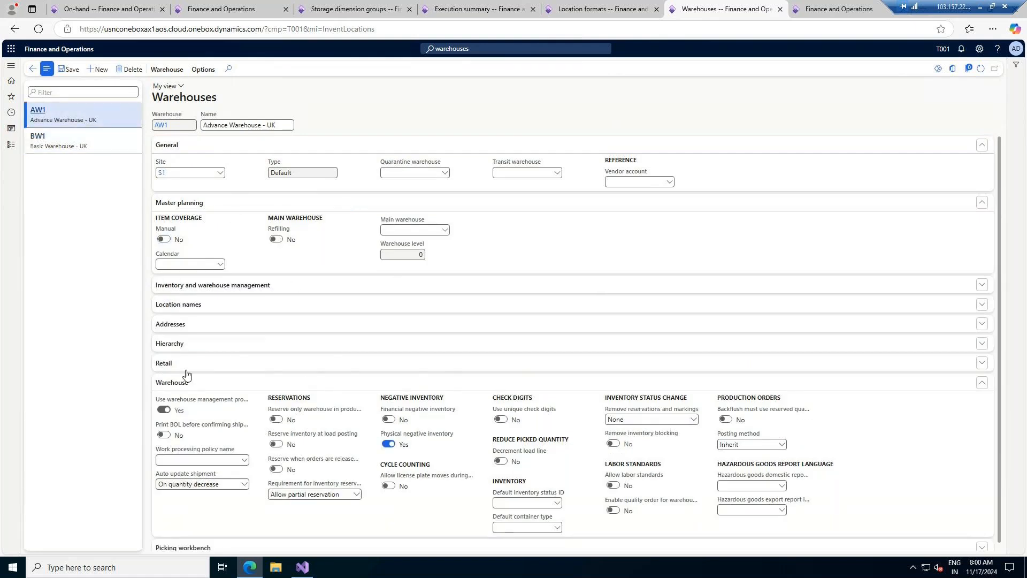
{"action": "left_click", "coordinate": [211, 341]}
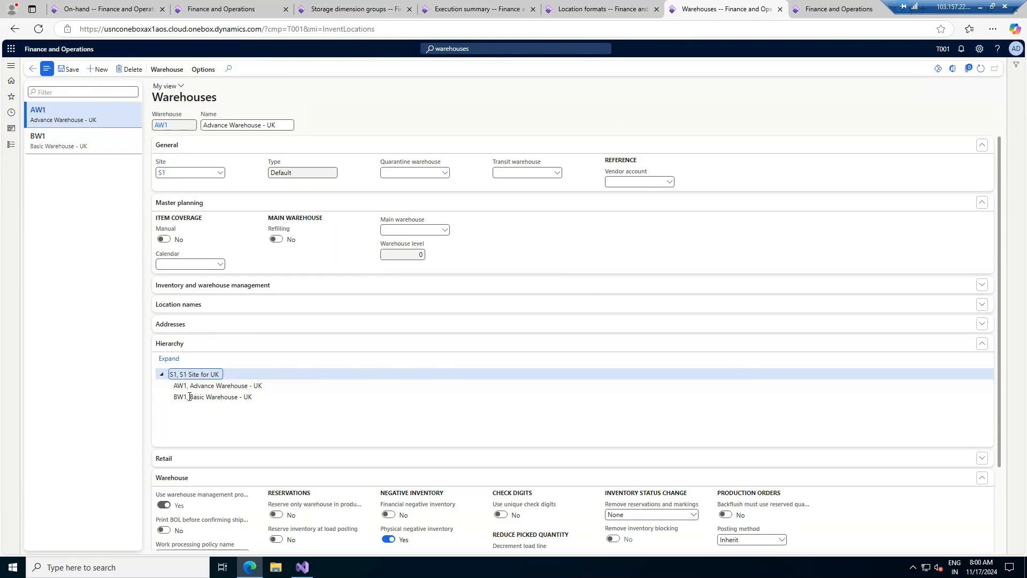
{"action": "left_click", "coordinate": [250, 324]}
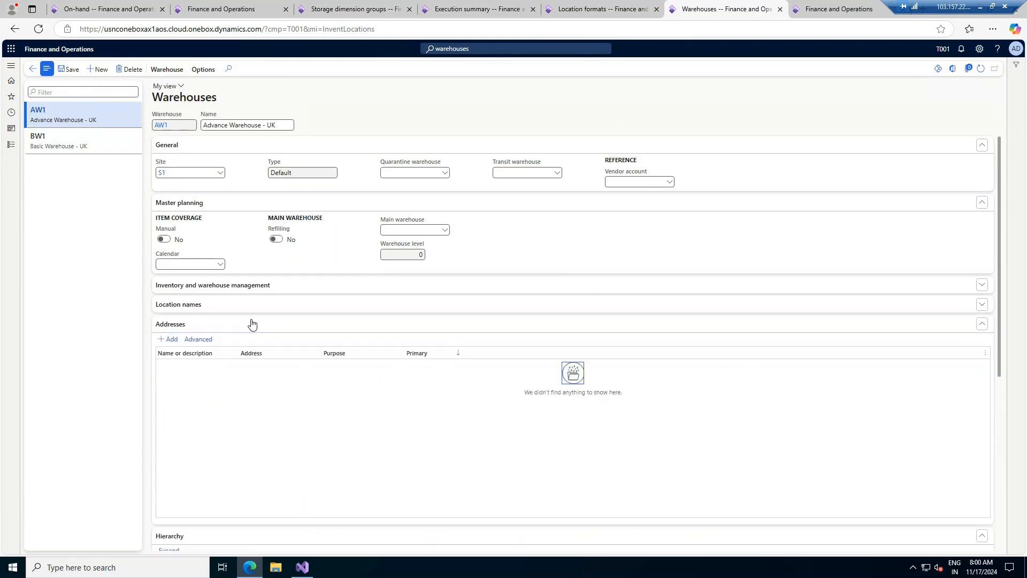
{"action": "left_click", "coordinate": [274, 305]}
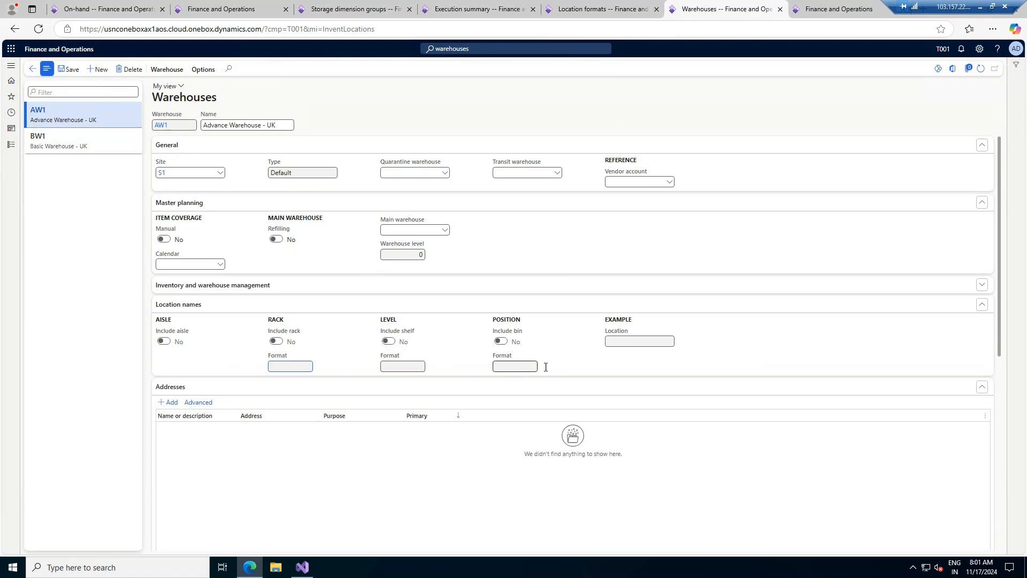
{"action": "left_click", "coordinate": [234, 287]}
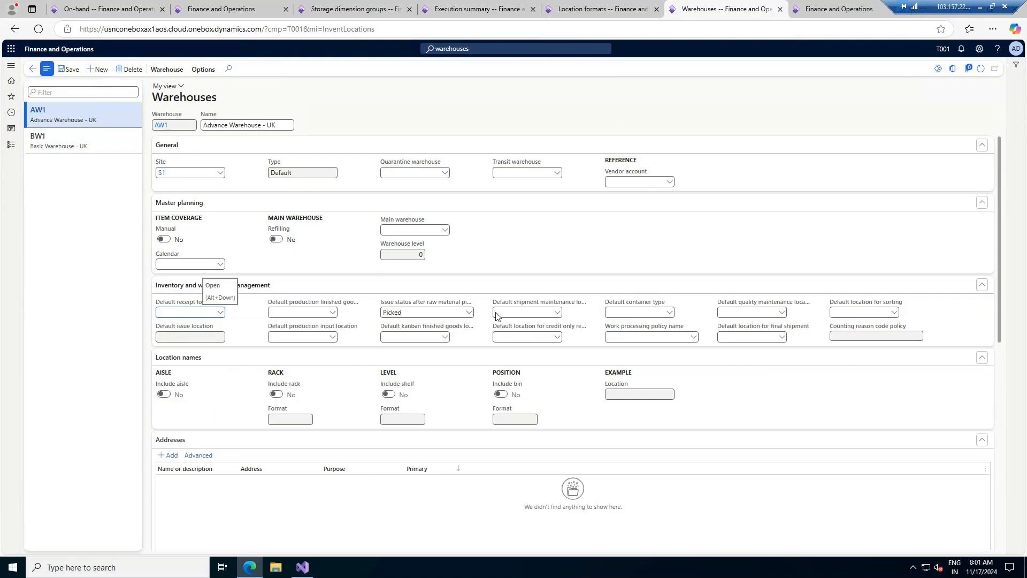
{"action": "left_click", "coordinate": [119, 145]}
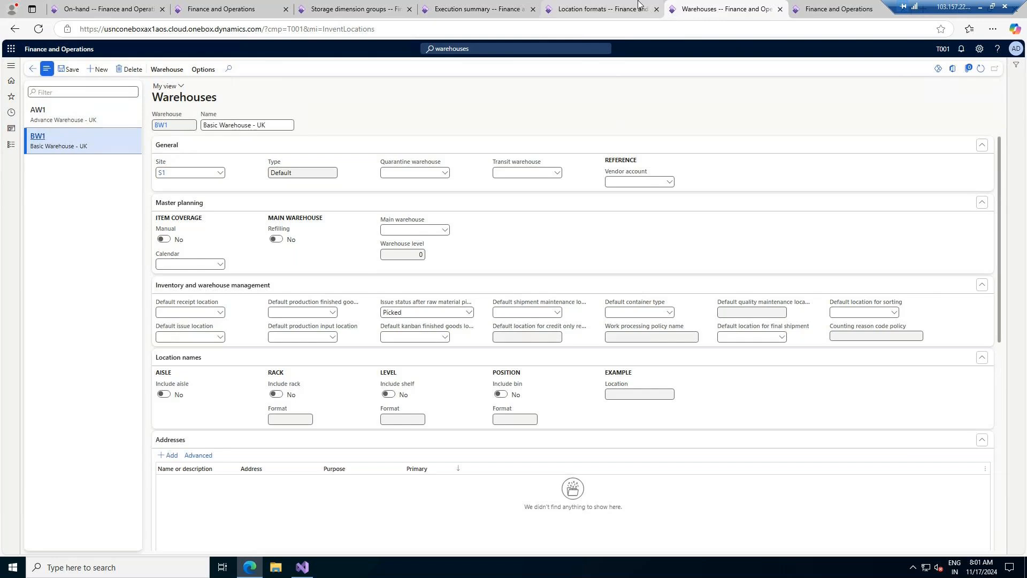
{"action": "left_click", "coordinate": [588, 9]}
{"action": "left_click", "coordinate": [725, 9]}
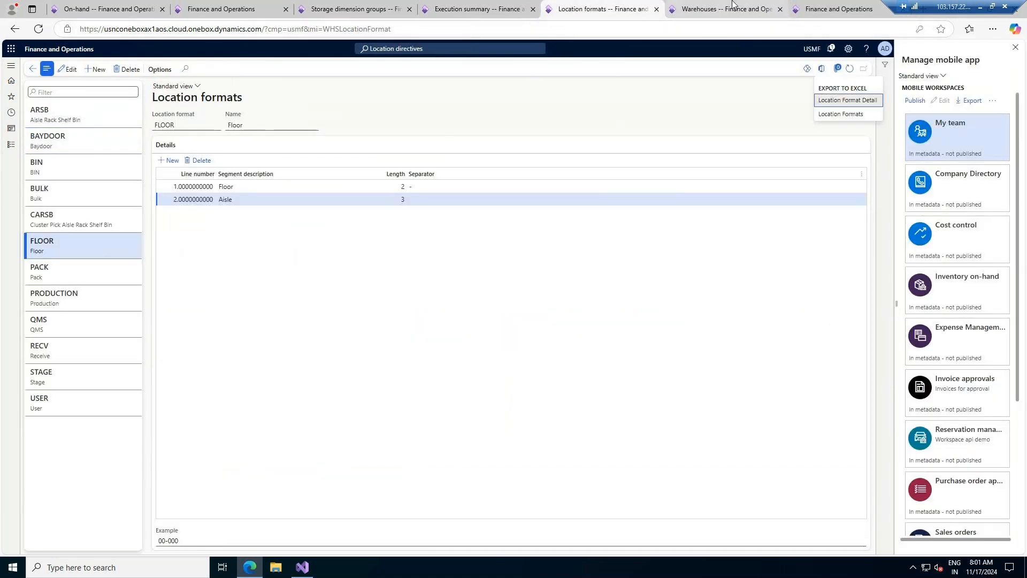